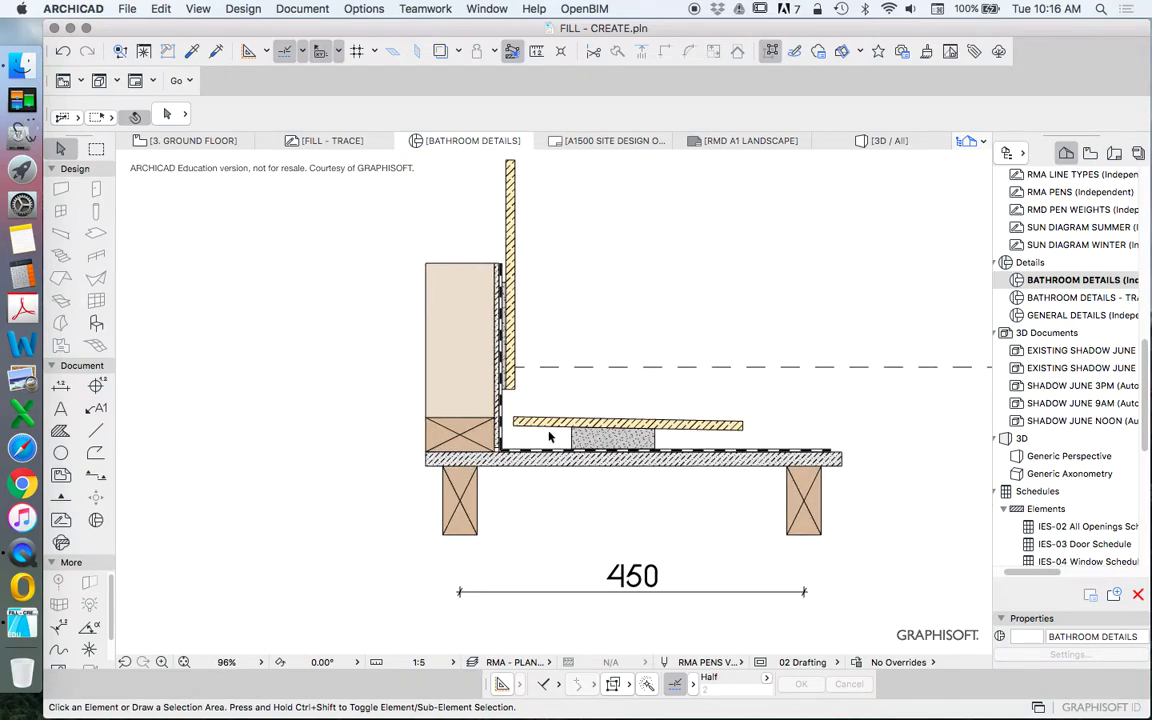
Step: Examine the mortar bed fill beneath the floor tile and its fill settings
{"action": "scroll", "coordinate": [549, 437], "scroll_direction": "up", "scroll_amount": 3}
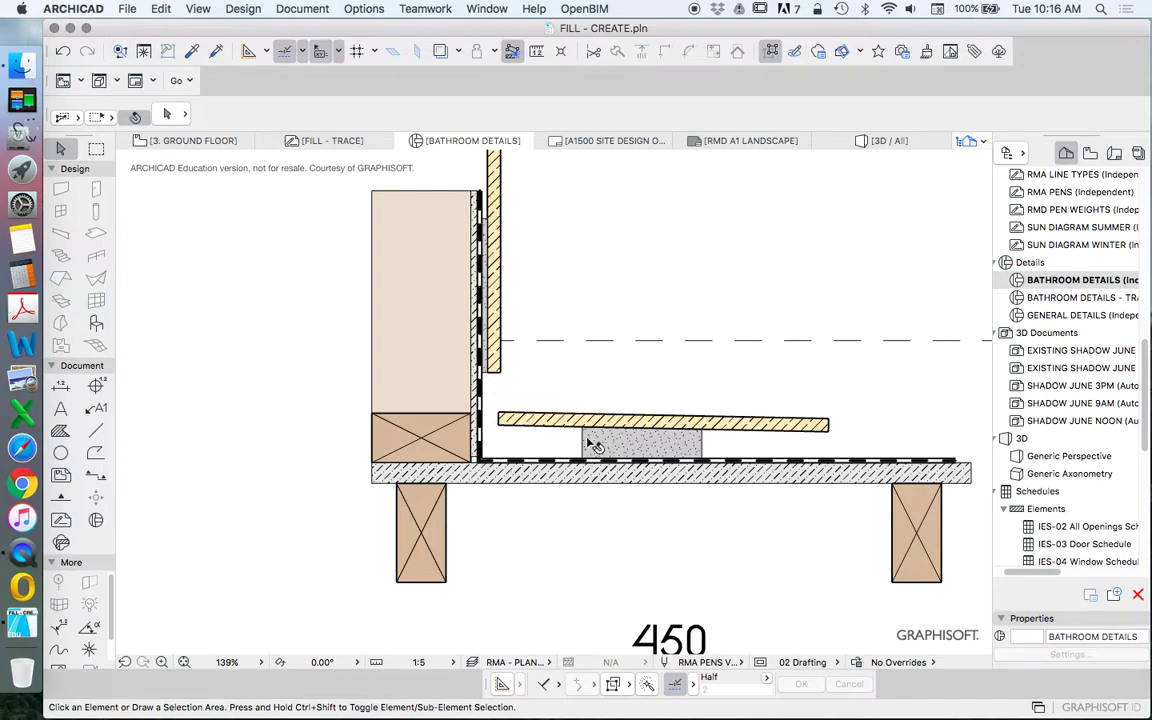
{"action": "left_click", "coordinate": [757, 420]}
{"action": "left_click", "coordinate": [645, 445]}
{"action": "scroll", "coordinate": [665, 455], "scroll_direction": "up", "scroll_amount": 6}
{"action": "scroll", "coordinate": [688, 468], "scroll_direction": "down", "scroll_amount": 4}
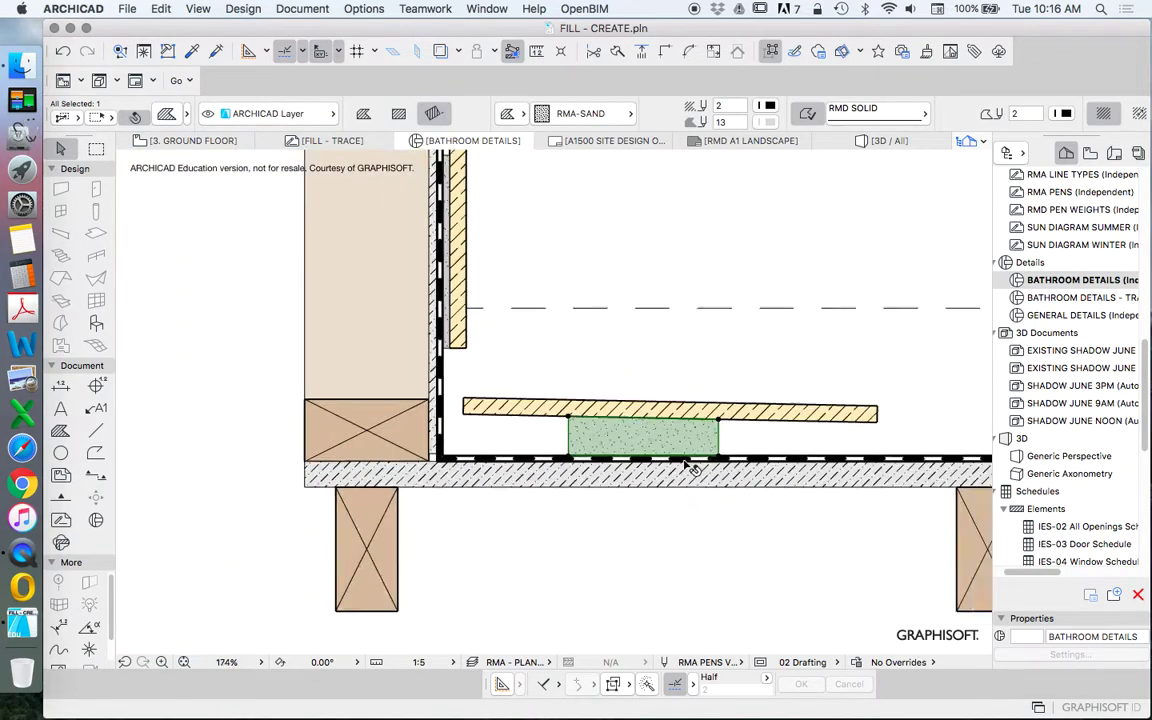
{"action": "left_click", "coordinate": [733, 436]}
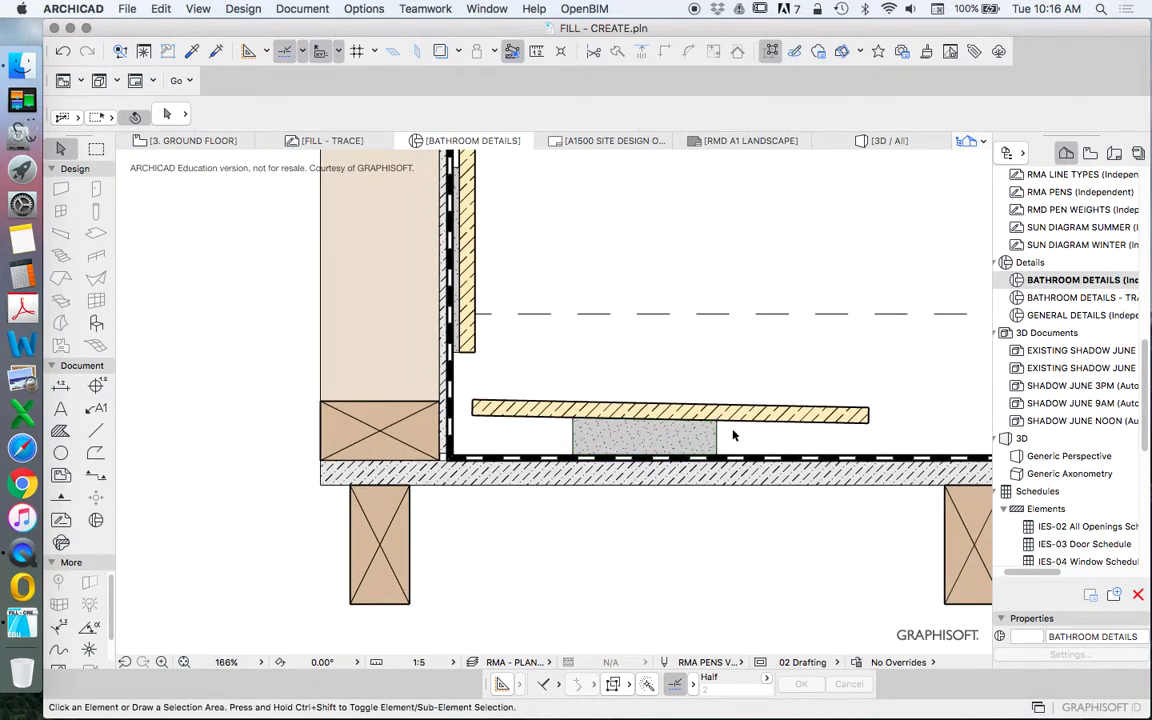
{"action": "scroll", "coordinate": [655, 421], "scroll_direction": "down", "scroll_amount": 3}
{"action": "scroll", "coordinate": [566, 300], "scroll_direction": "up", "scroll_amount": 6}
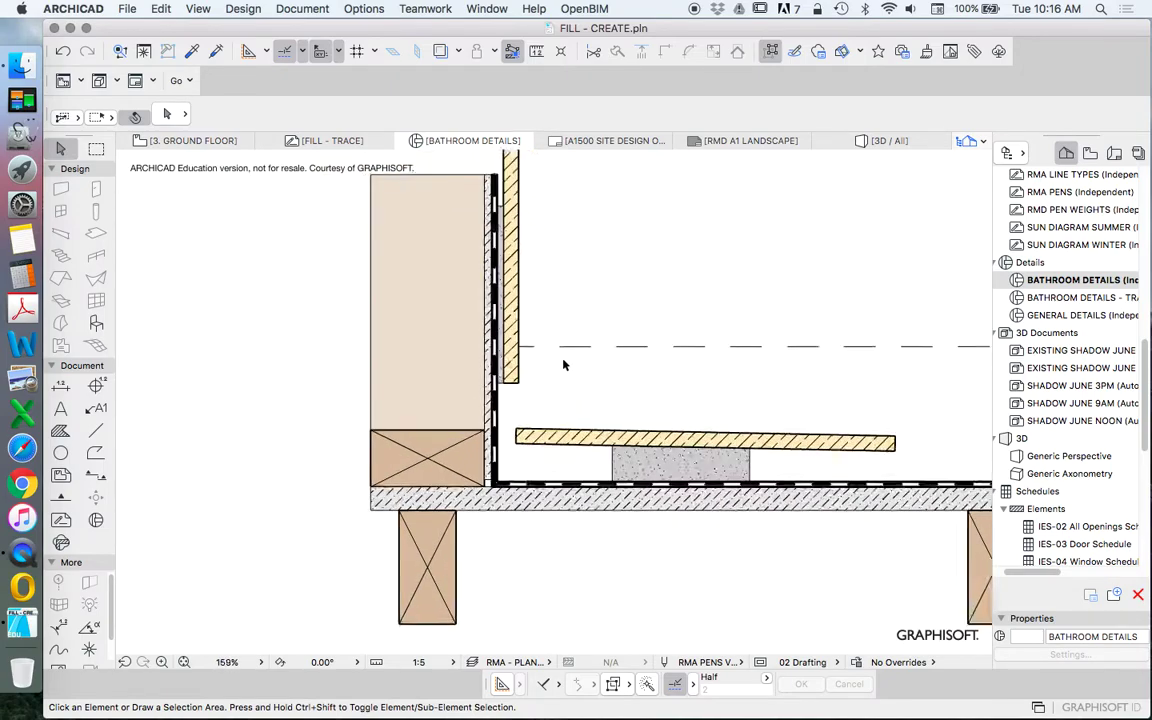
Step: Examine the fill settings of the wall tile, the floor tile and the thin adhesive strip behind the wall tile
{"action": "left_click", "coordinate": [480, 370]}
{"action": "scroll", "coordinate": [470, 380], "scroll_direction": "up", "scroll_amount": 3}
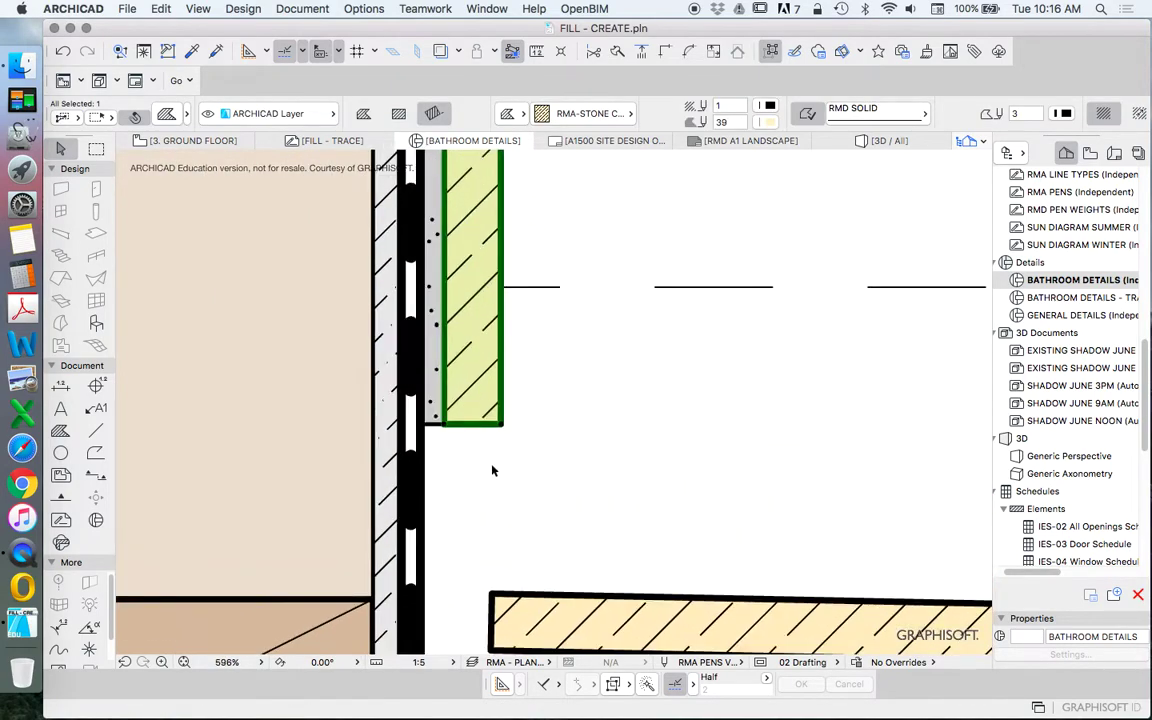
{"action": "scroll", "coordinate": [442, 417], "scroll_direction": "down", "scroll_amount": 2}
{"action": "left_click", "coordinate": [639, 530]}
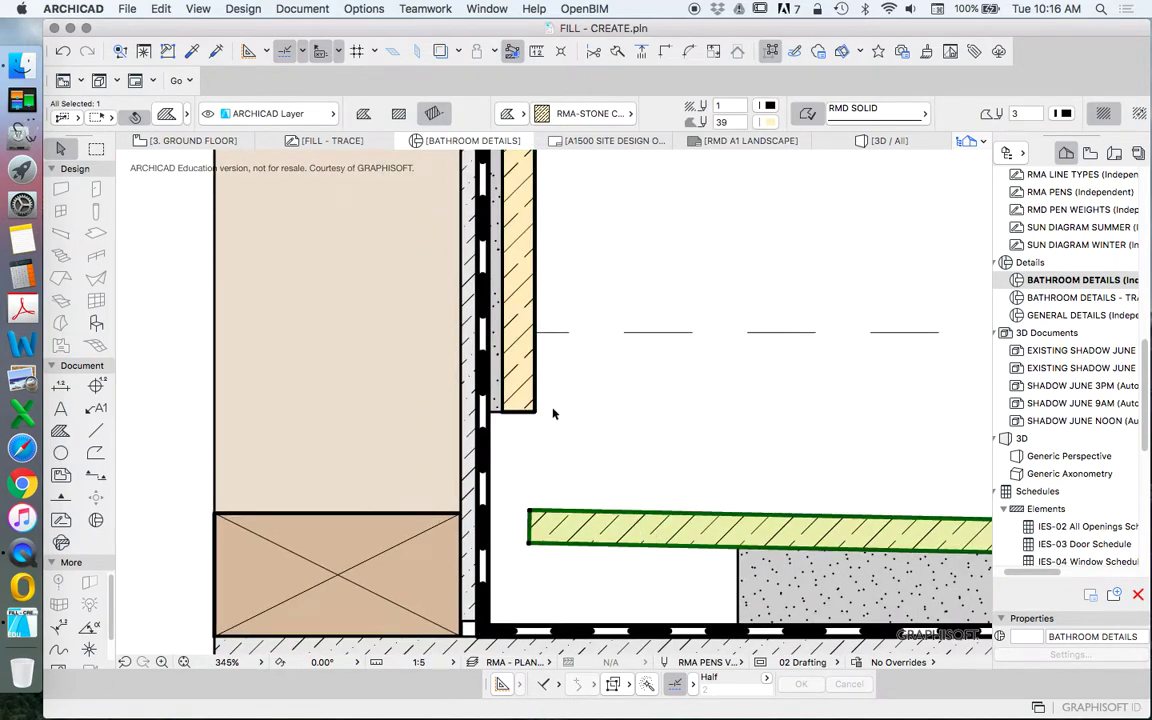
{"action": "scroll", "coordinate": [497, 406], "scroll_direction": "up", "scroll_amount": 3}
{"action": "left_click", "coordinate": [506, 395]}
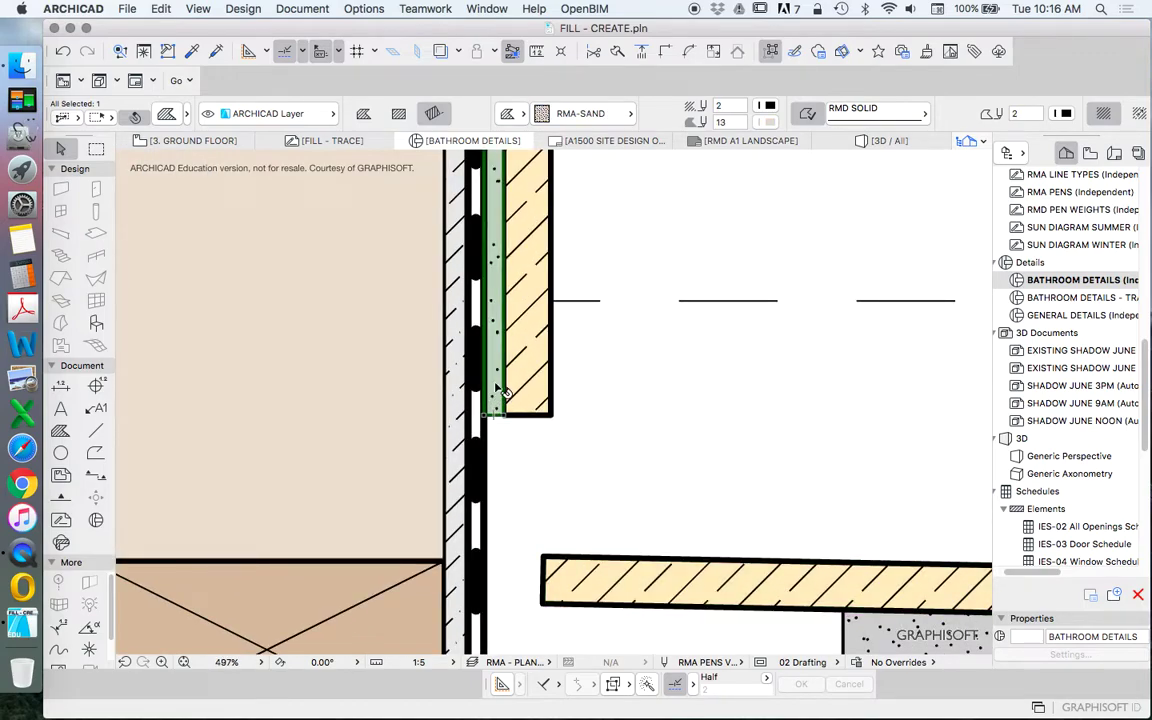
{"action": "scroll", "coordinate": [508, 390], "scroll_direction": "down", "scroll_amount": 3}
{"action": "scroll", "coordinate": [480, 395], "scroll_direction": "down", "scroll_amount": 5}
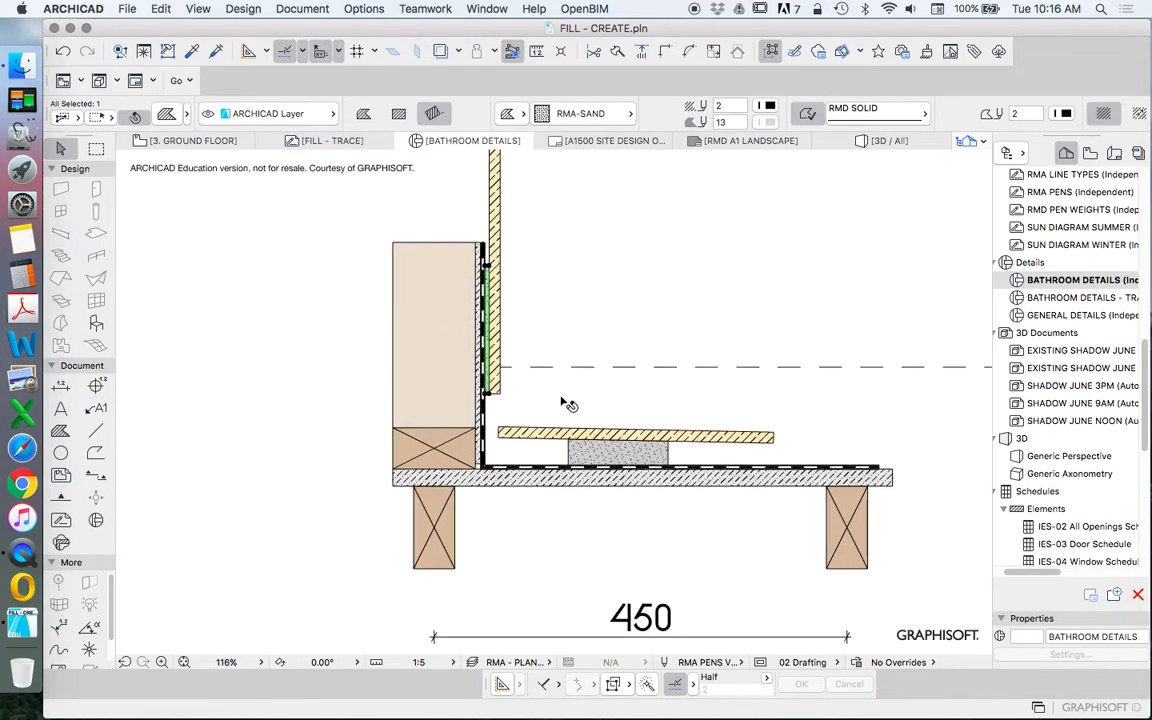
{"action": "left_click", "coordinate": [567, 408]}
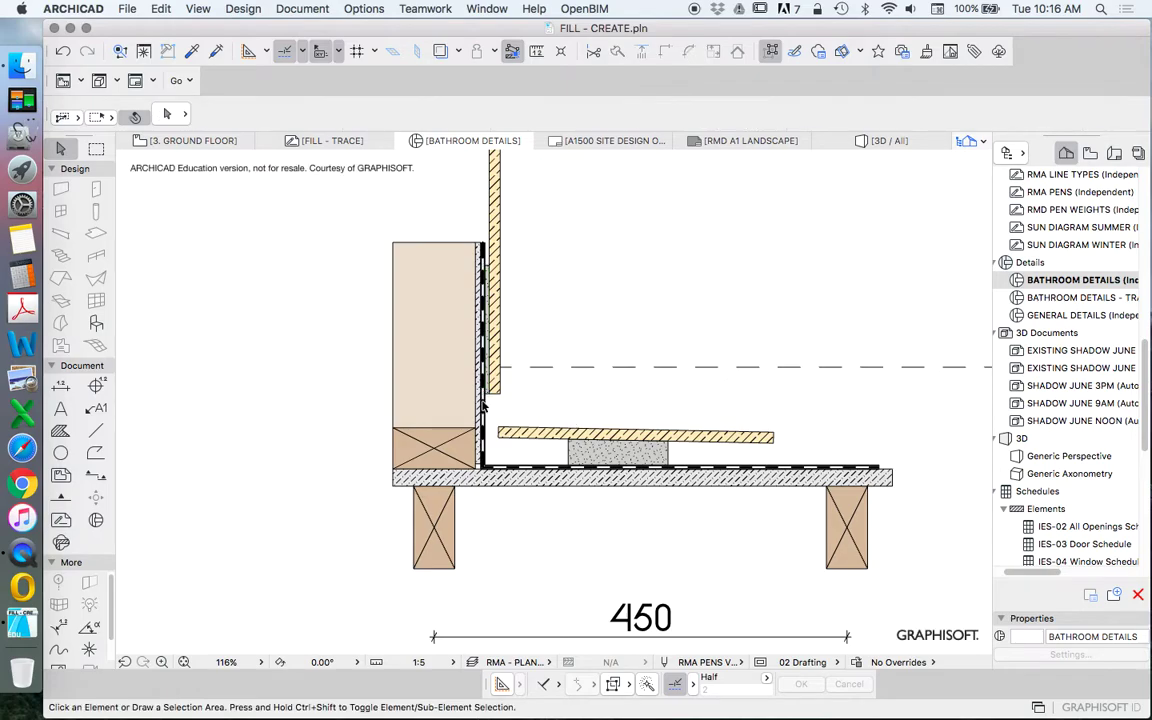
{"action": "scroll", "coordinate": [486, 401], "scroll_direction": "up", "scroll_amount": 6}
{"action": "left_click", "coordinate": [492, 357]}
{"action": "left_click", "coordinate": [492, 358]}
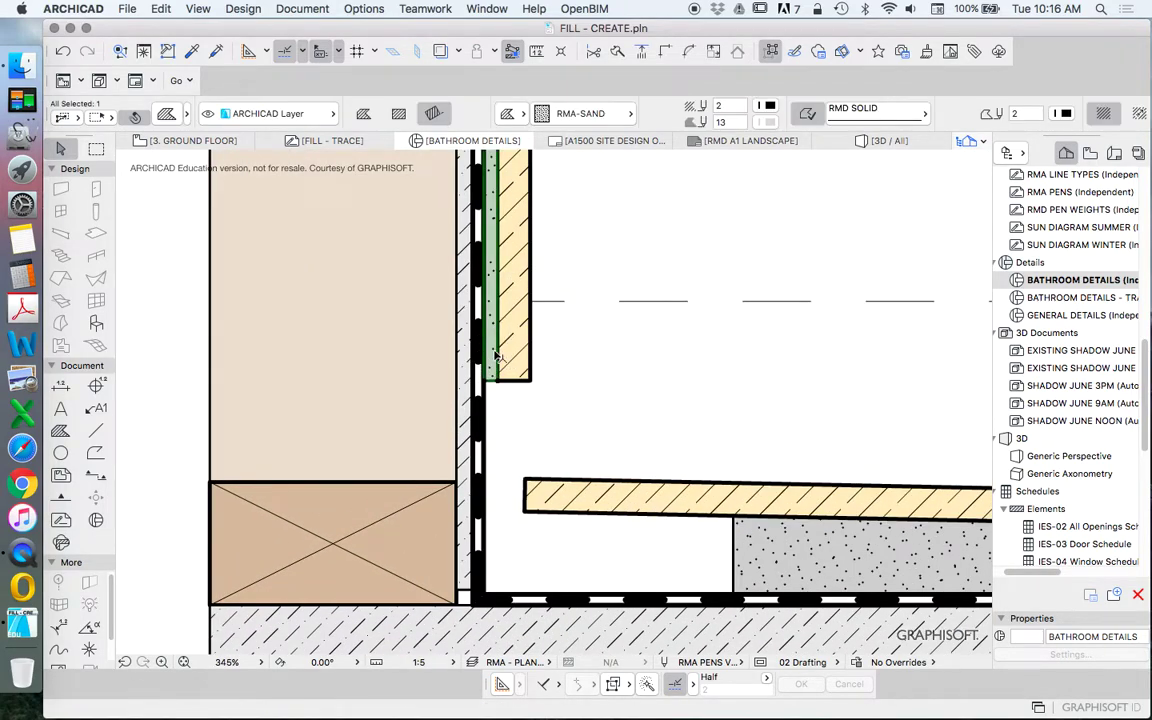
{"action": "scroll", "coordinate": [532, 370], "scroll_direction": "down", "scroll_amount": 5}
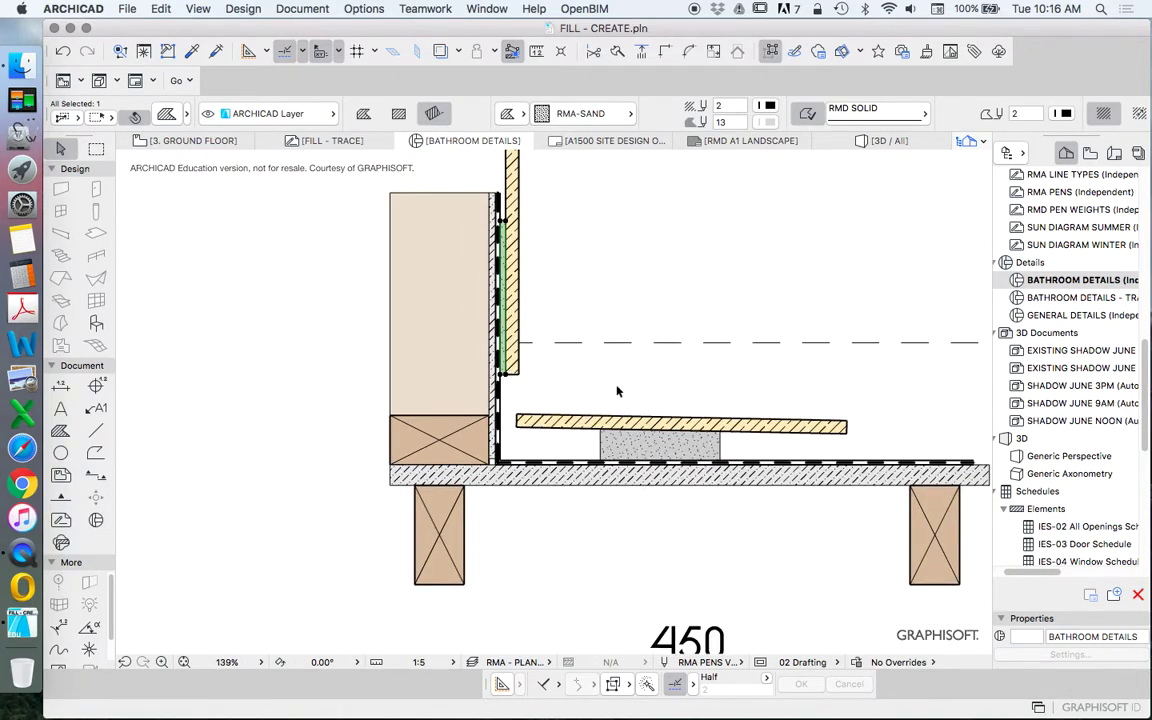
{"action": "scroll", "coordinate": [588, 383], "scroll_direction": "down", "scroll_amount": 3}
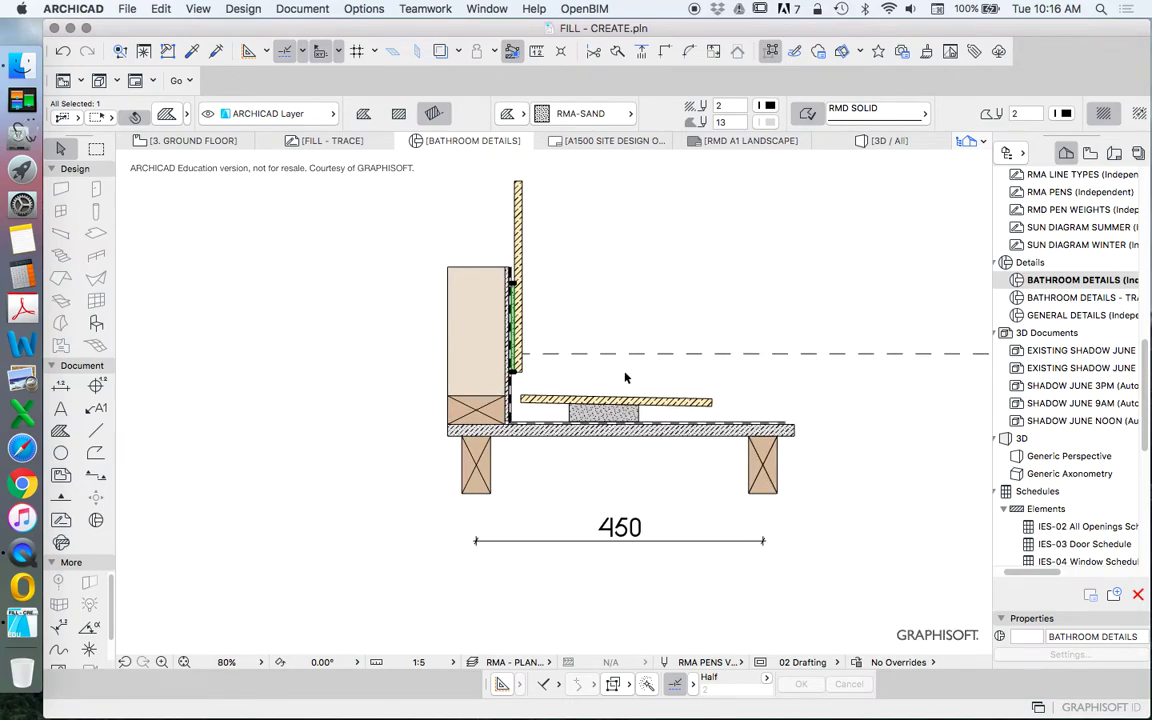
{"action": "key", "text": "Escape"}
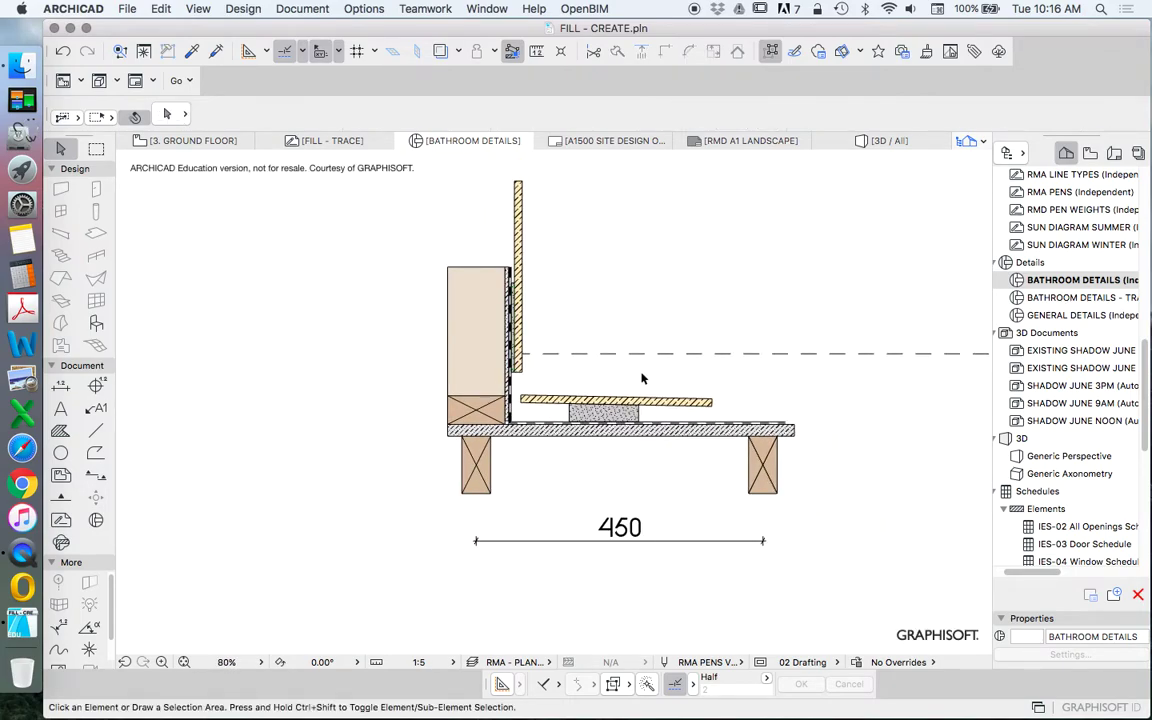
Step: Set the bathroom details trace drawing as the trace reference, compare it with the wall-floor corner, and hide the trace
{"action": "scroll", "coordinate": [519, 448], "scroll_direction": "up", "scroll_amount": 8}
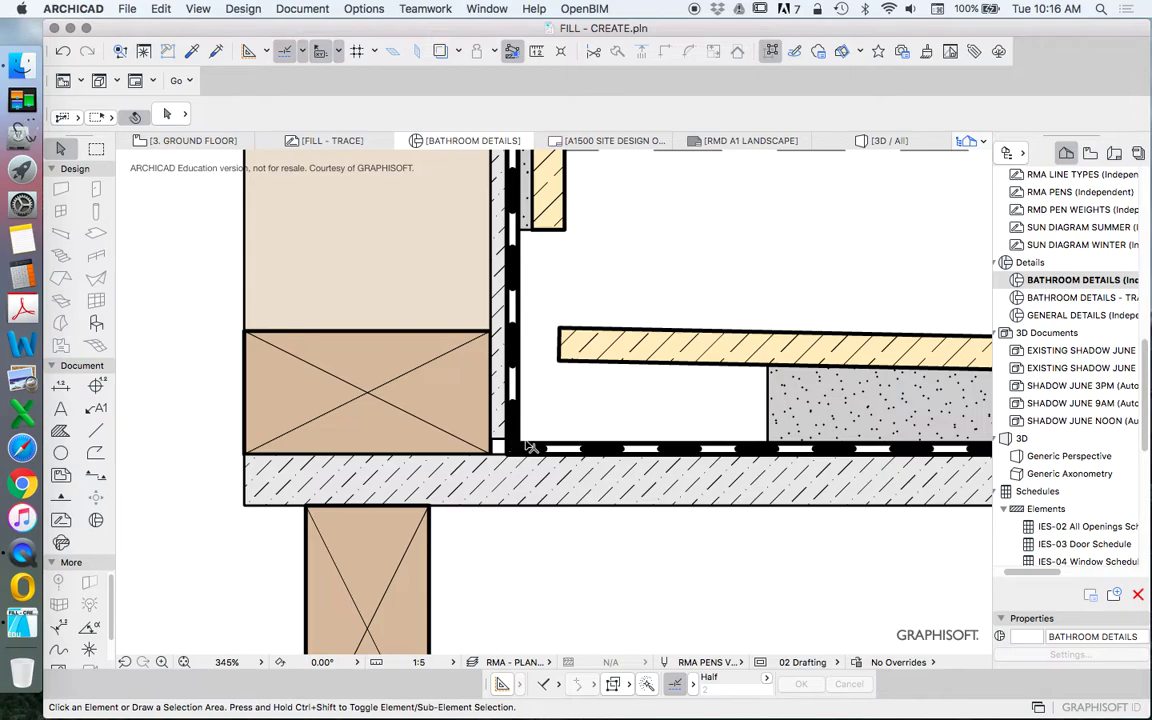
{"action": "scroll", "coordinate": [386, 337], "scroll_direction": "down", "scroll_amount": 2}
{"action": "right_click", "coordinate": [1030, 300]}
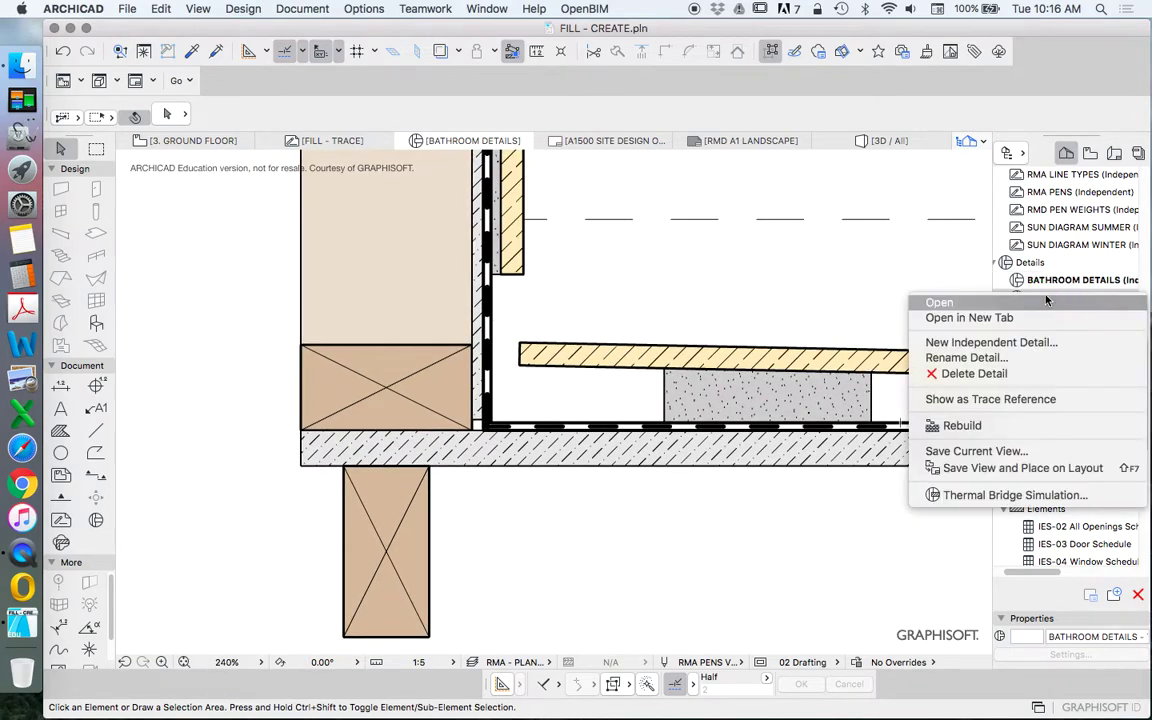
{"action": "left_click", "coordinate": [1016, 397]}
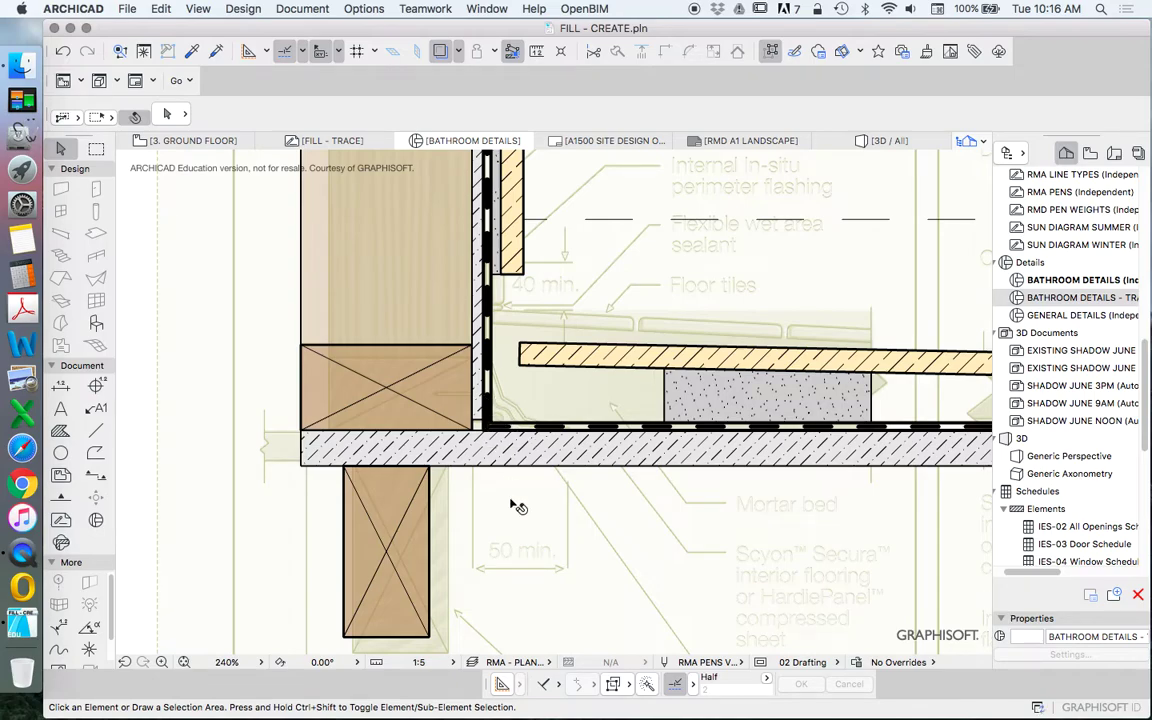
{"action": "left_click", "coordinate": [440, 51]}
{"action": "scroll", "coordinate": [521, 447], "scroll_direction": "down", "scroll_amount": 3}
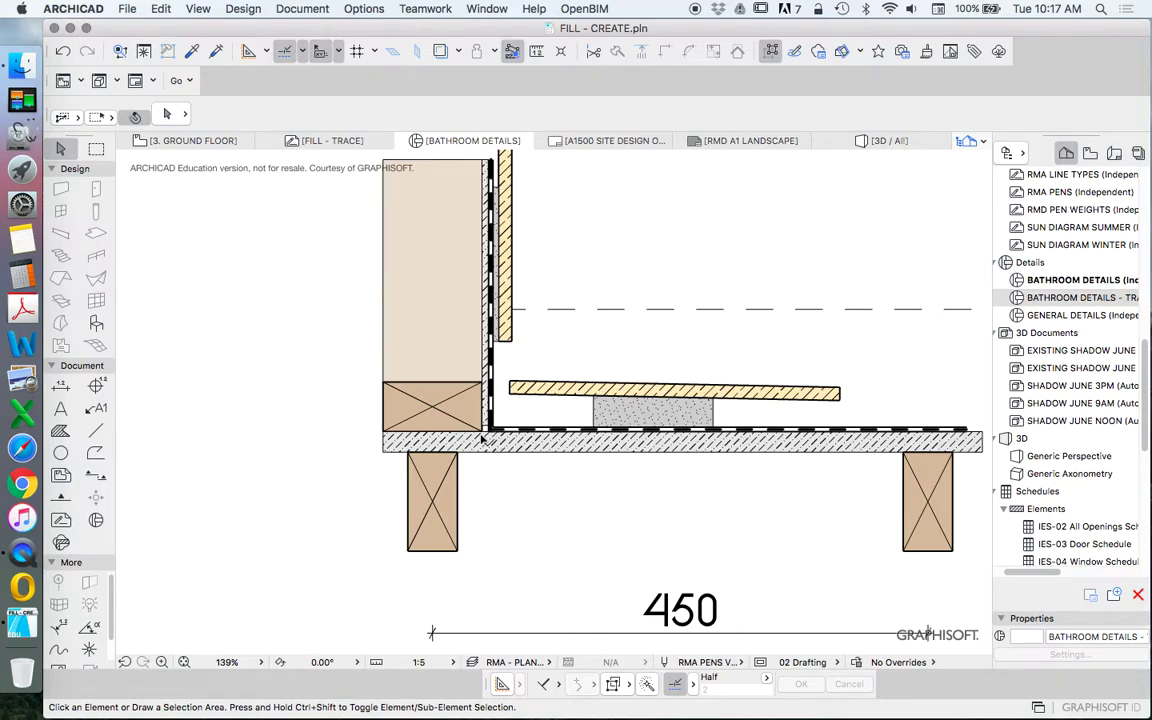
Step: Examine the membrane lines, the wall lining fill and the floor sheet fill where they meet at the wall-floor corner
{"action": "scroll", "coordinate": [488, 435], "scroll_direction": "up", "scroll_amount": 3}
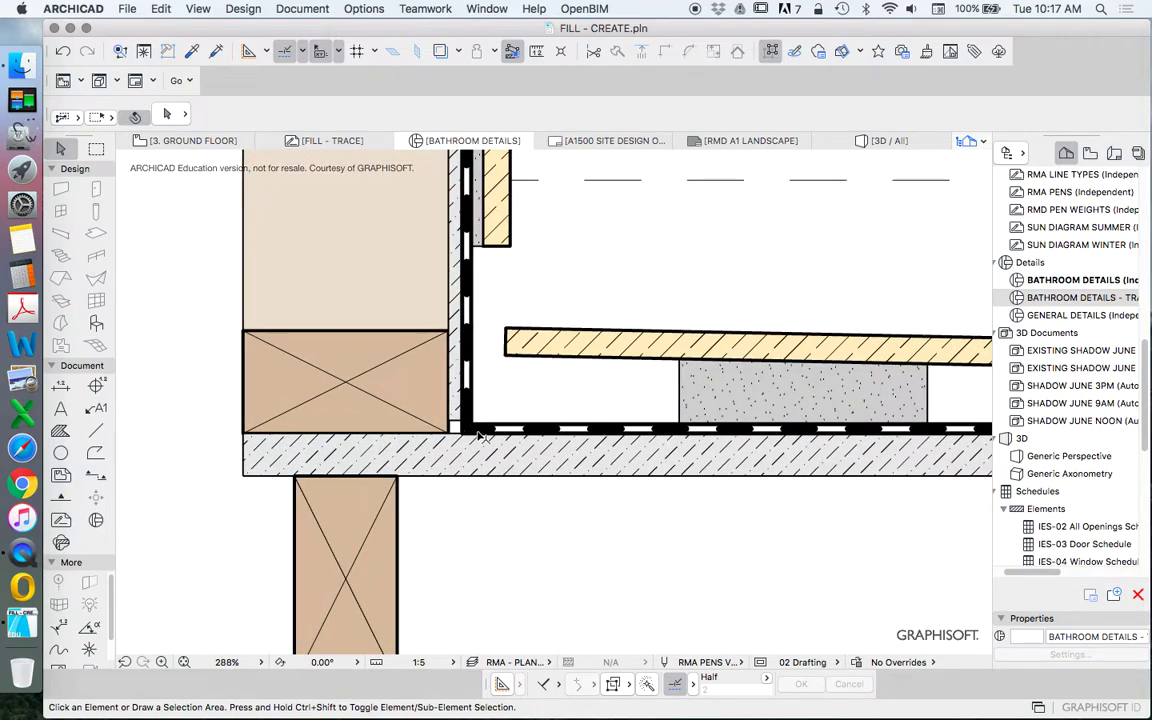
{"action": "left_click", "coordinate": [467, 392]}
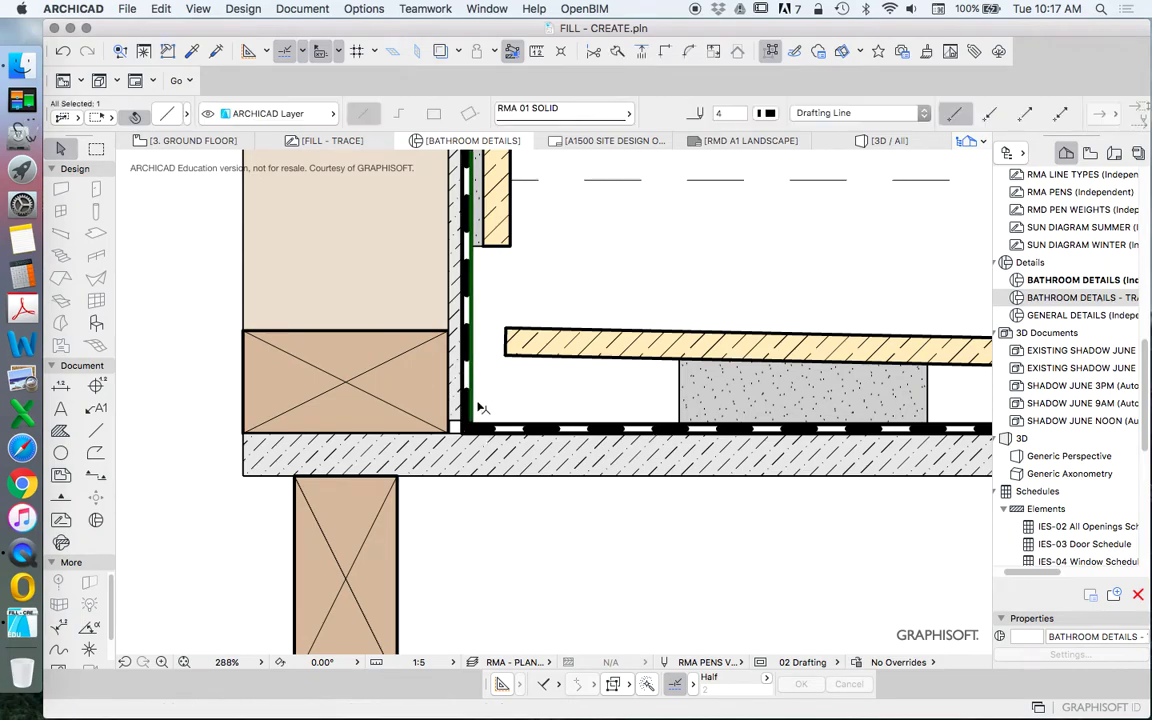
{"action": "scroll", "coordinate": [470, 395], "scroll_direction": "up", "scroll_amount": 4}
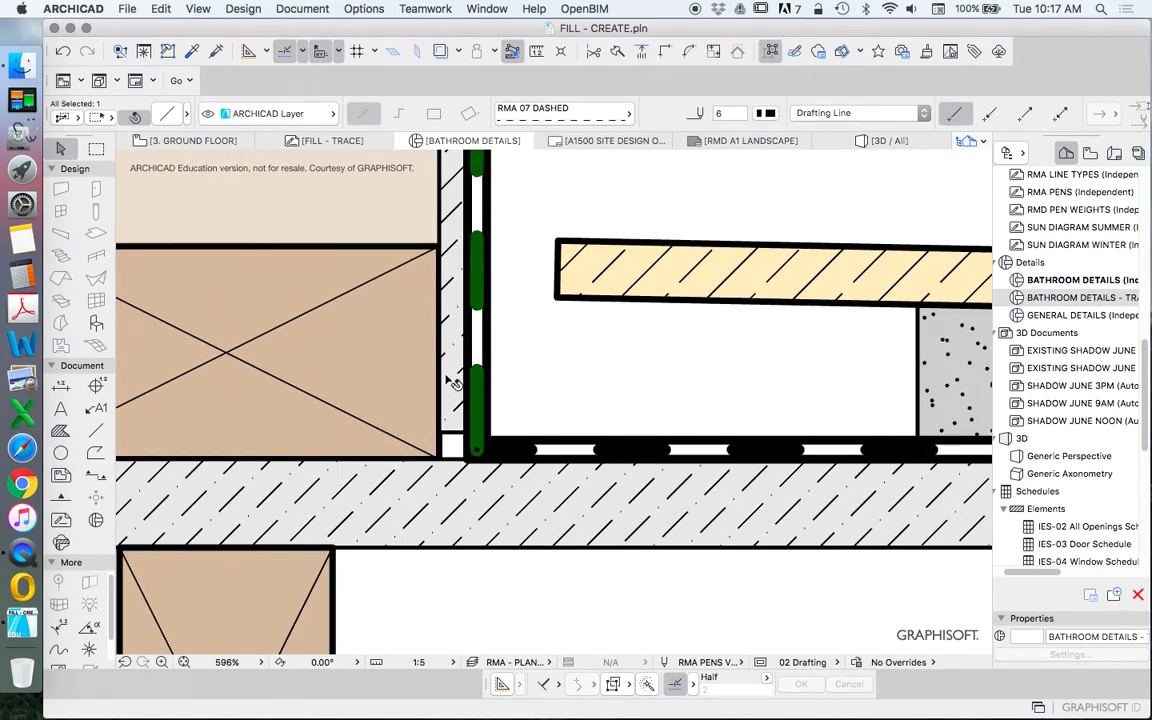
{"action": "left_click", "coordinate": [452, 387]}
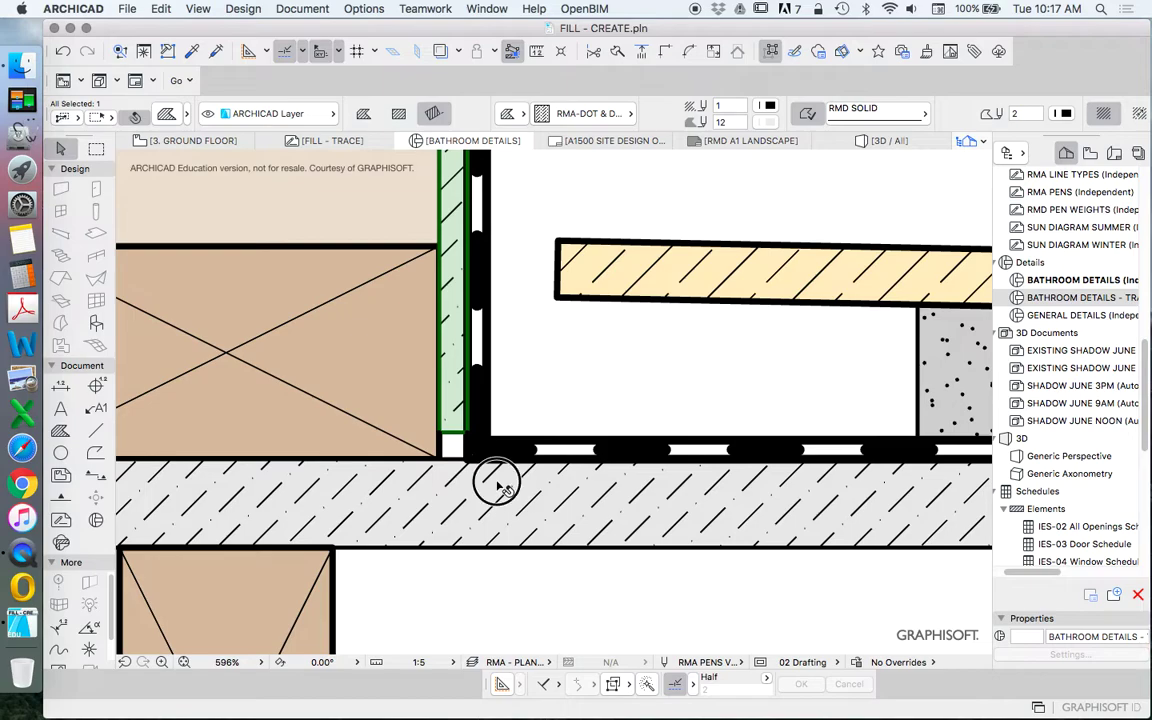
{"action": "left_click", "coordinate": [500, 486]}
{"action": "scroll", "coordinate": [432, 447], "scroll_direction": "down", "scroll_amount": 5}
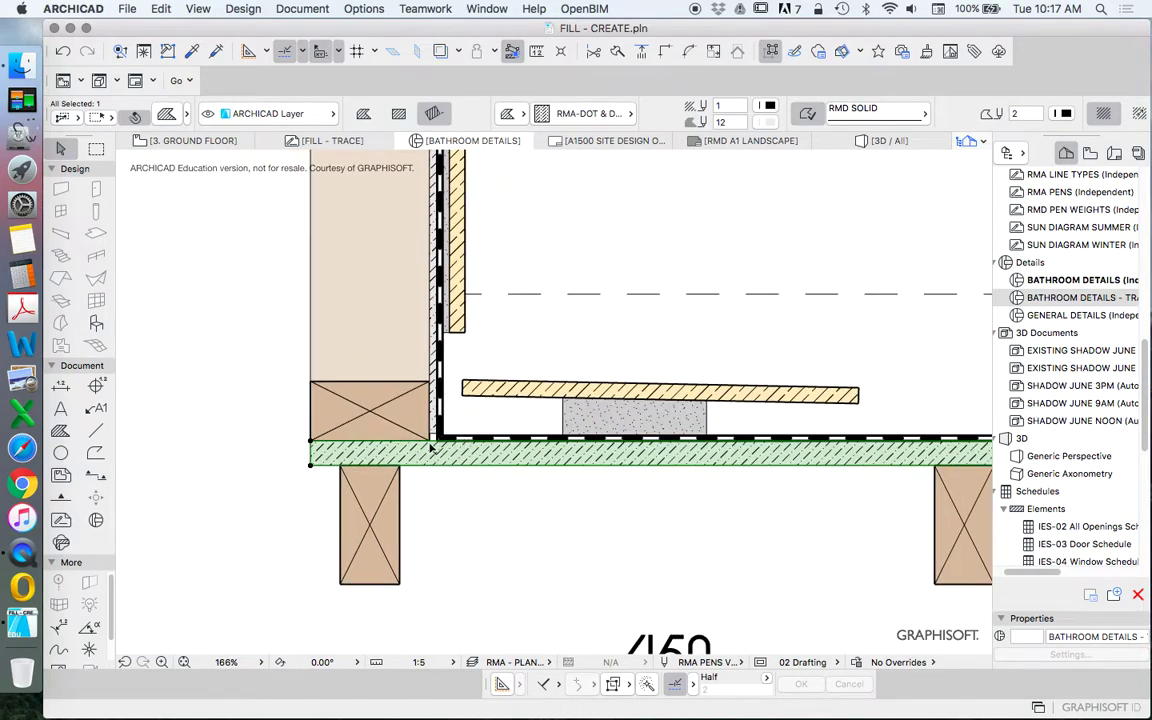
{"action": "scroll", "coordinate": [447, 439], "scroll_direction": "up", "scroll_amount": 4}
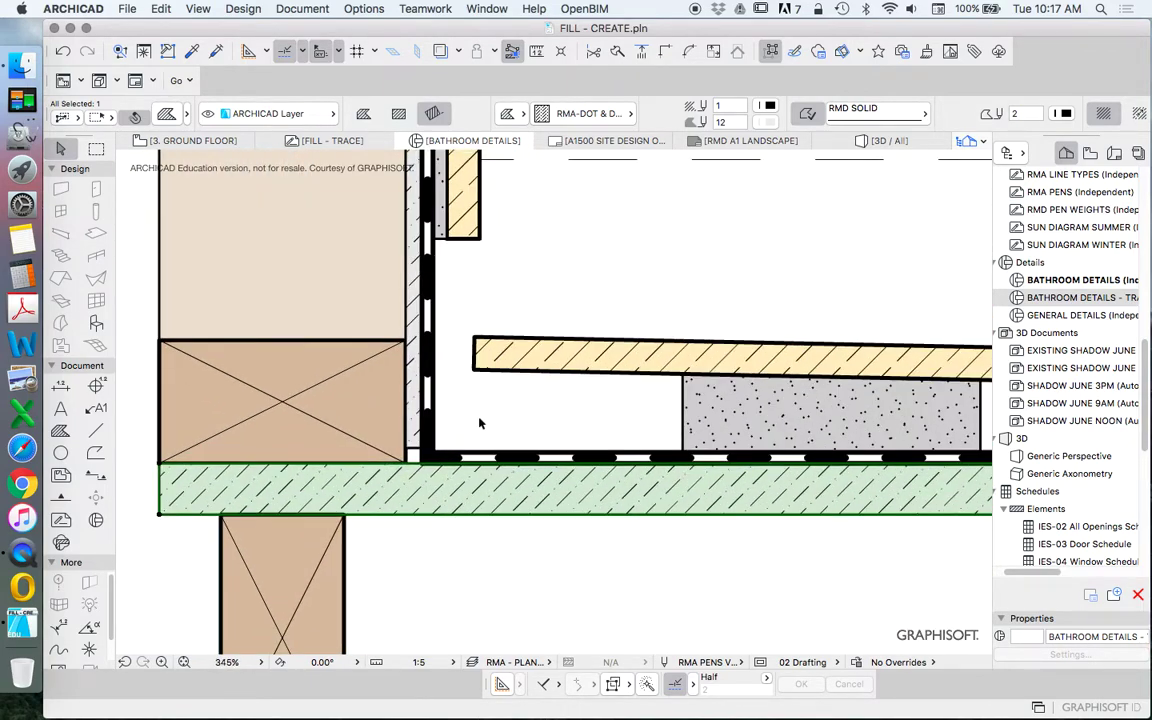
{"action": "left_click", "coordinate": [479, 423]}
Step: Split the three vertical membrane lines horizontally a short distance above the floor corner, leaving the wall lining fill out of the selection
{"action": "scroll", "coordinate": [479, 423], "scroll_direction": "up", "scroll_amount": 3}
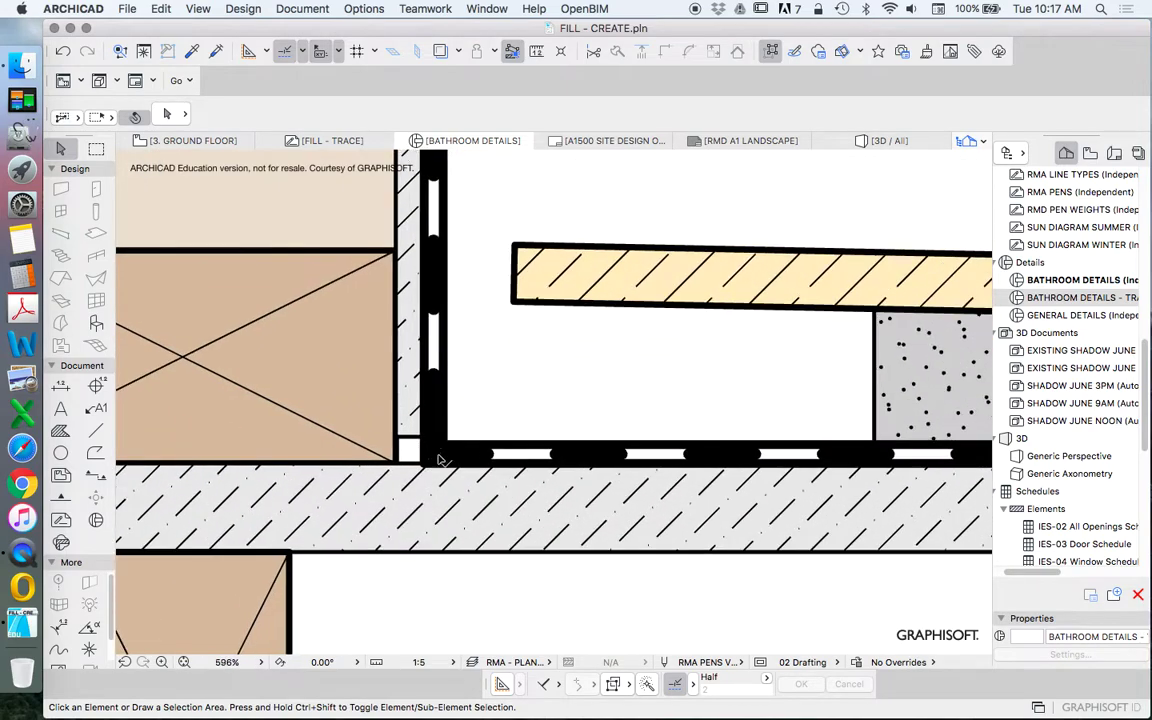
{"action": "left_click", "coordinate": [546, 372]}
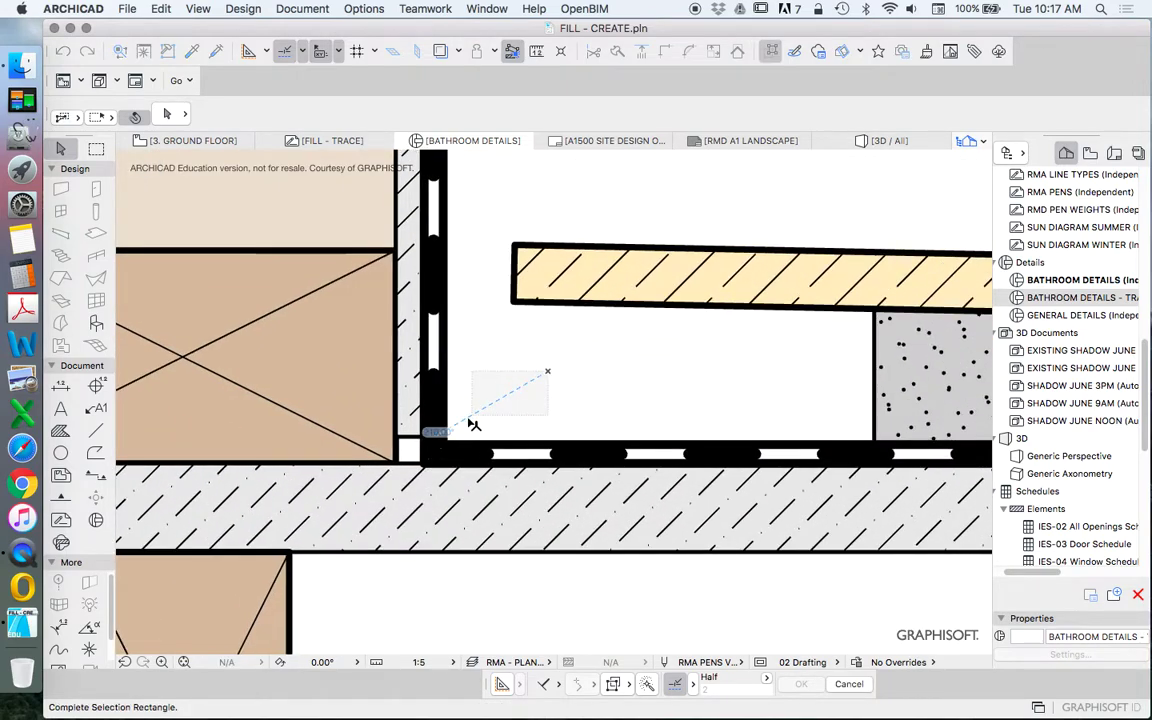
{"action": "left_click", "coordinate": [462, 346]}
{"action": "left_click", "coordinate": [458, 396]}
{"action": "left_click", "coordinate": [413, 371]}
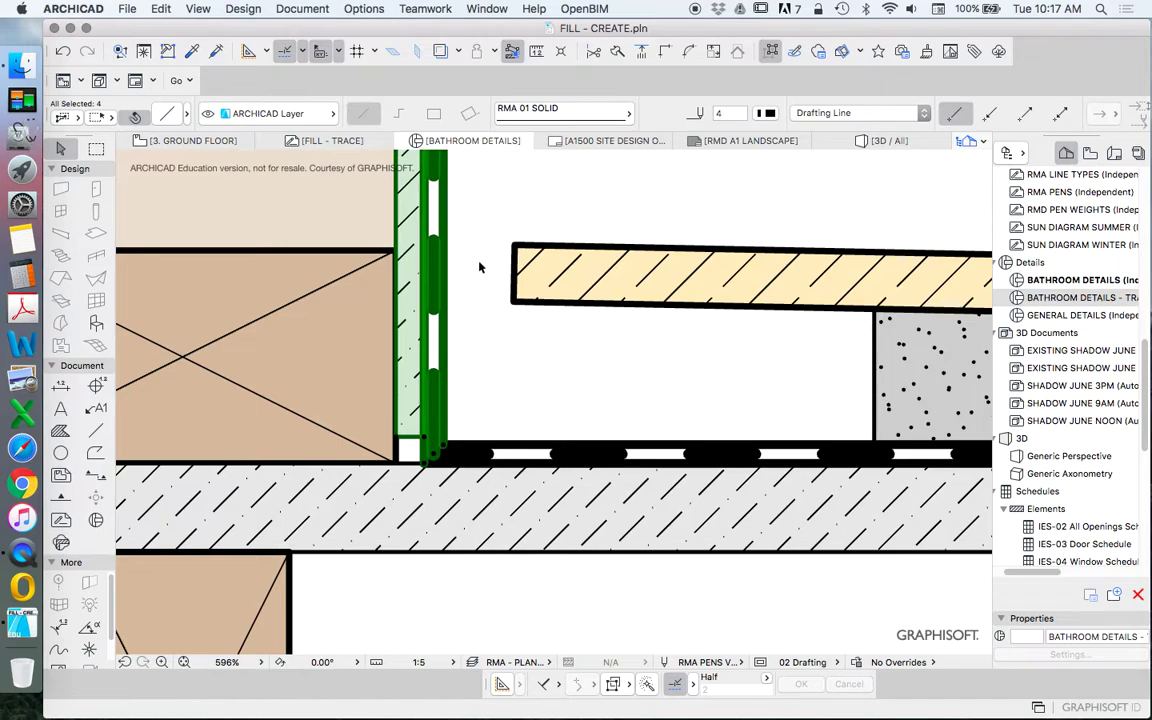
{"action": "left_click", "coordinate": [411, 289], "text": "shift"}
{"action": "left_click", "coordinate": [617, 51]}
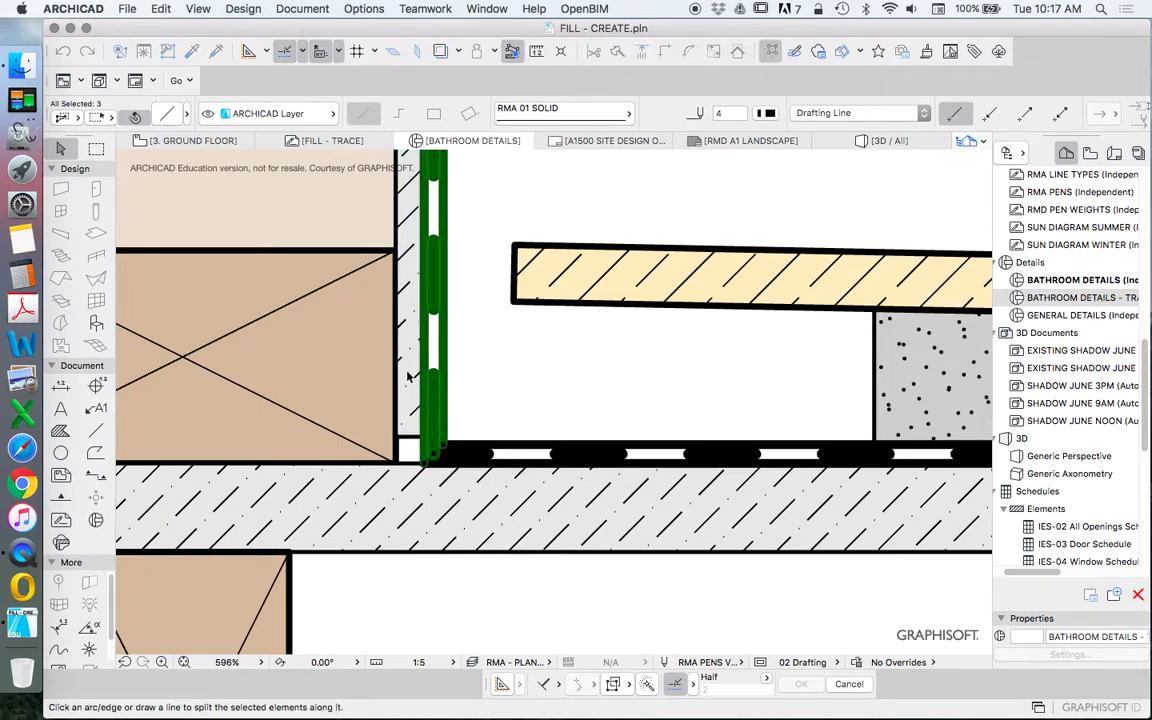
{"action": "left_click", "coordinate": [478, 330]}
{"action": "left_click", "coordinate": [385, 327]}
{"action": "left_click", "coordinate": [486, 380]}
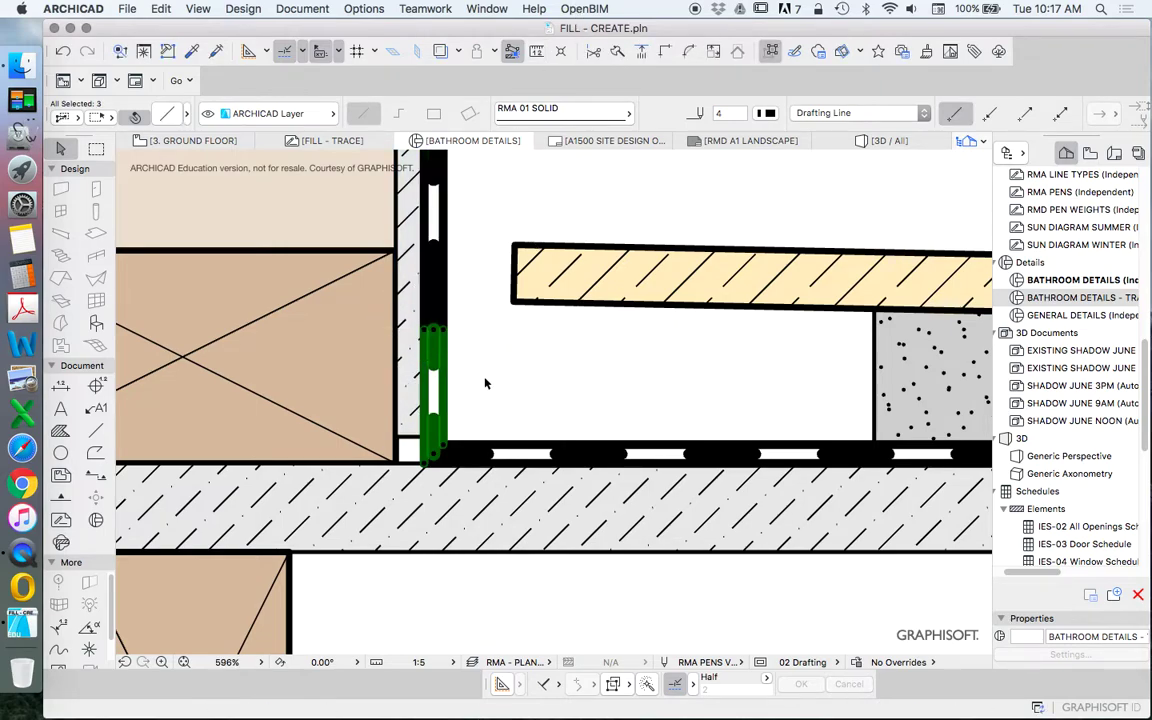
Step: Move the split-off lower membrane piece away from the corner into the empty space above the floor tile
{"action": "right_click", "coordinate": [552, 367]}
{"action": "mouse_move", "coordinate": [700, 491]}
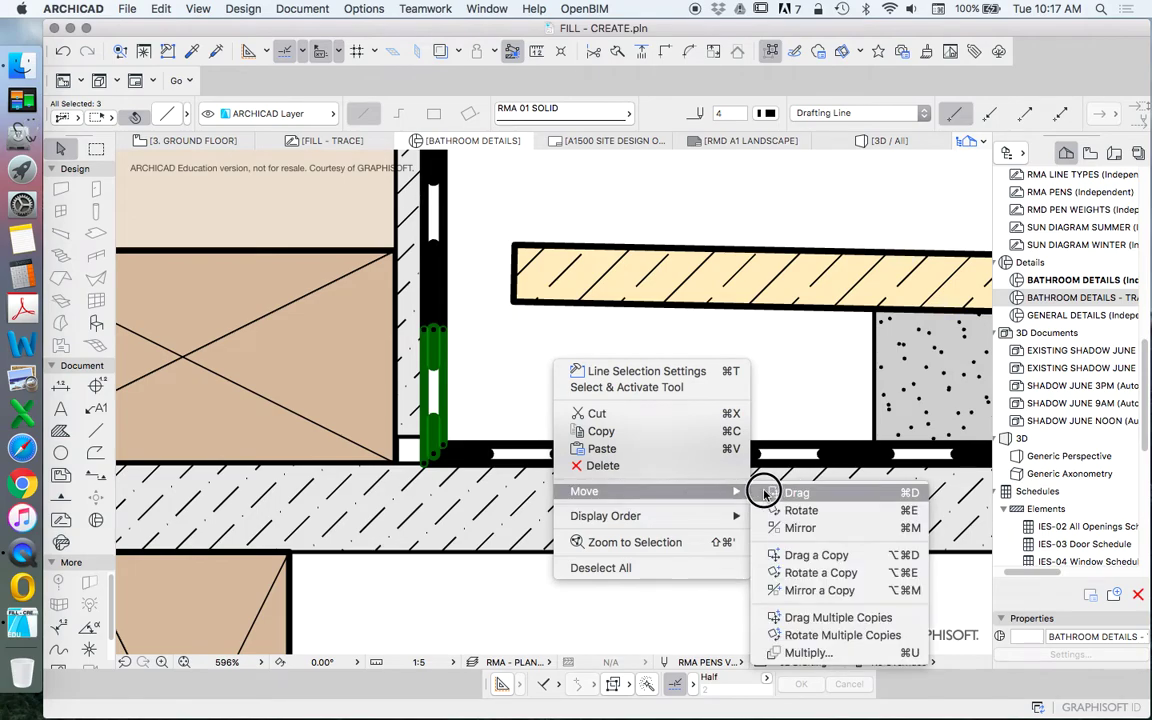
{"action": "left_click", "coordinate": [805, 490]}
{"action": "left_click", "coordinate": [420, 405]}
{"action": "scroll", "coordinate": [514, 417], "scroll_direction": "down", "scroll_amount": 5}
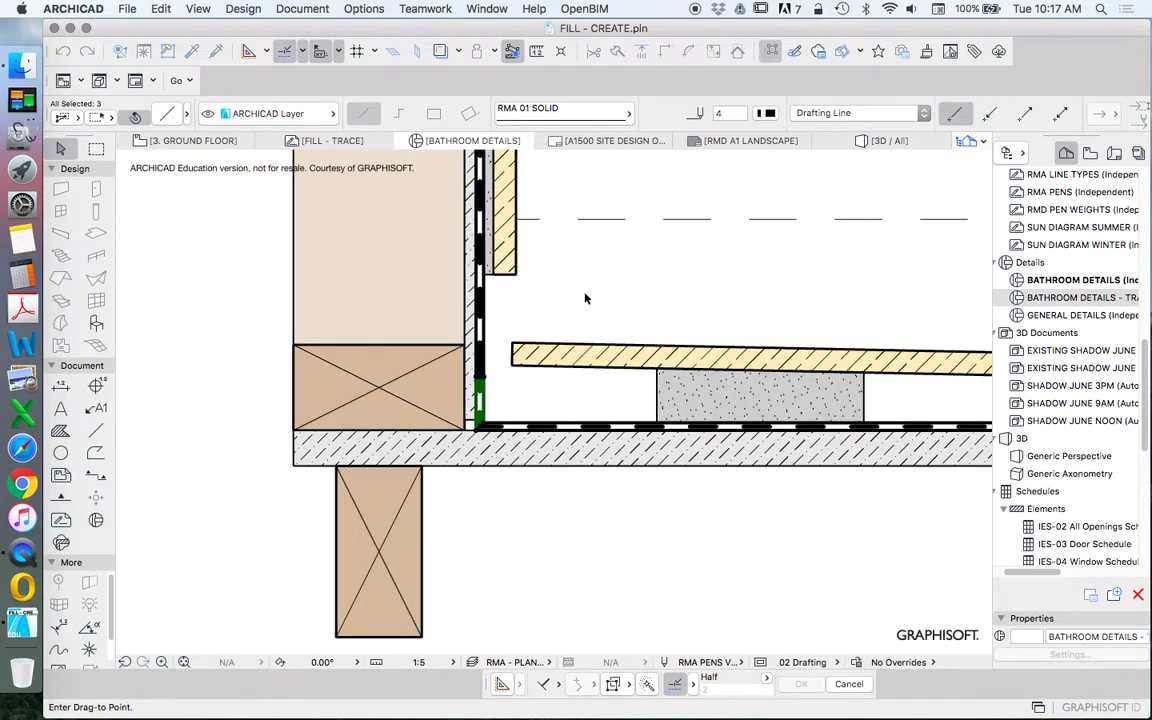
{"action": "left_click", "coordinate": [580, 288]}
{"action": "scroll", "coordinate": [508, 414], "scroll_direction": "up", "scroll_amount": 5}
{"action": "key", "text": "Escape"}
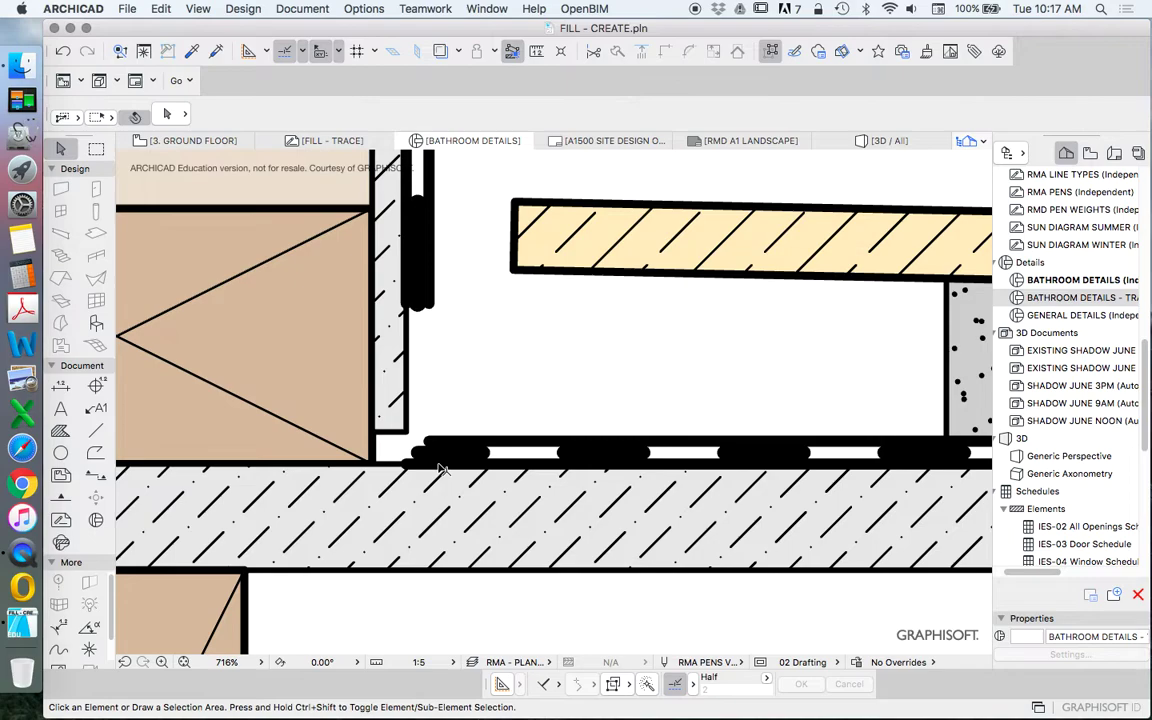
Step: Split the three horizontal membrane lines vertically near the wall corner and delete the short end piece
{"action": "left_click", "coordinate": [441, 465], "text": "shift"}
{"action": "left_click", "coordinate": [446, 458], "text": "shift"}
{"action": "left_click", "coordinate": [463, 440], "text": "shift"}
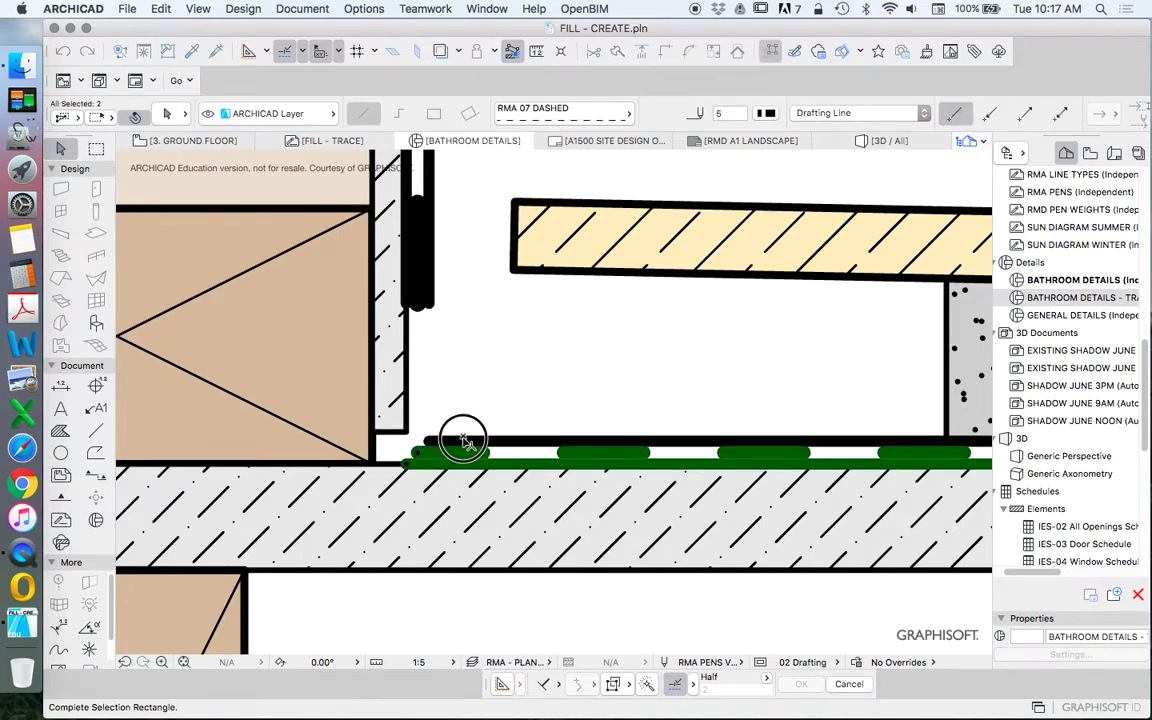
{"action": "left_click", "coordinate": [617, 52]}
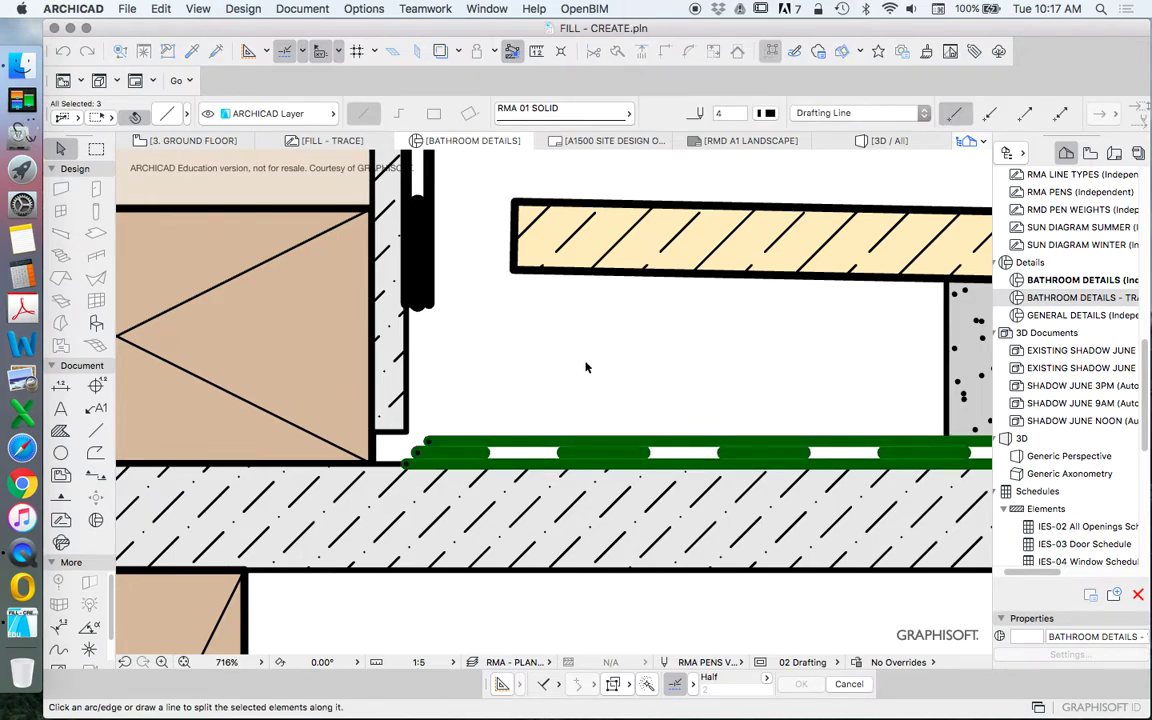
{"action": "left_click", "coordinate": [567, 395]}
{"action": "left_click", "coordinate": [567, 485]}
{"action": "left_click", "coordinate": [542, 404]}
{"action": "key", "text": "Delete"}
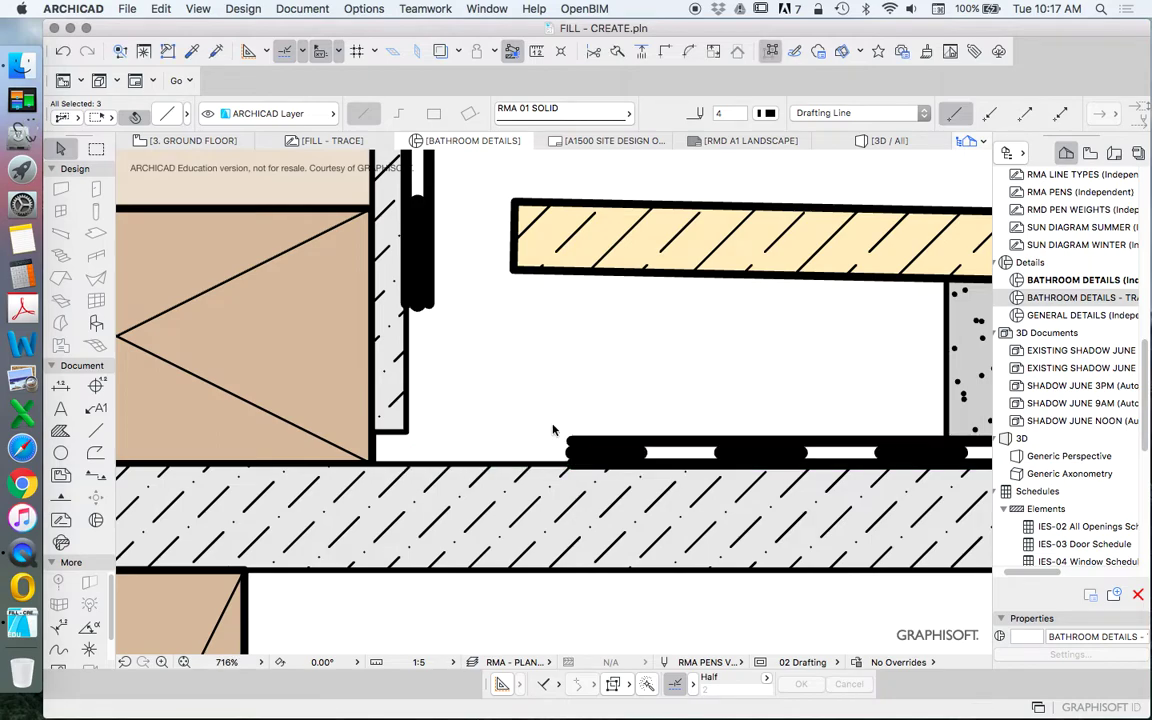
Step: Clear the selection and show the trace reference again behind the opened membrane corner
{"action": "key", "text": "Escape"}
{"action": "scroll", "coordinate": [540, 404], "scroll_direction": "down", "scroll_amount": 5}
{"action": "left_click", "coordinate": [440, 52]}
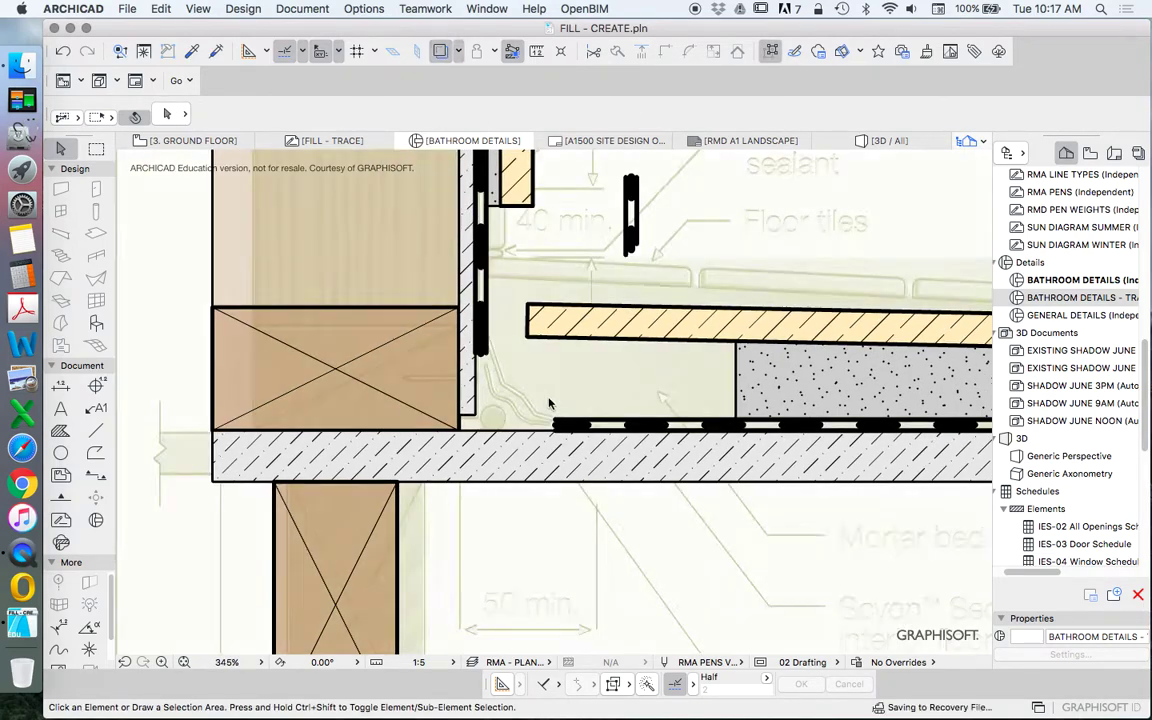
Step: Draw a circle of radius 5 over the traced round profile in the gap between the wall lining and the floor sheet
{"action": "scroll", "coordinate": [500, 410], "scroll_direction": "up", "scroll_amount": 5}
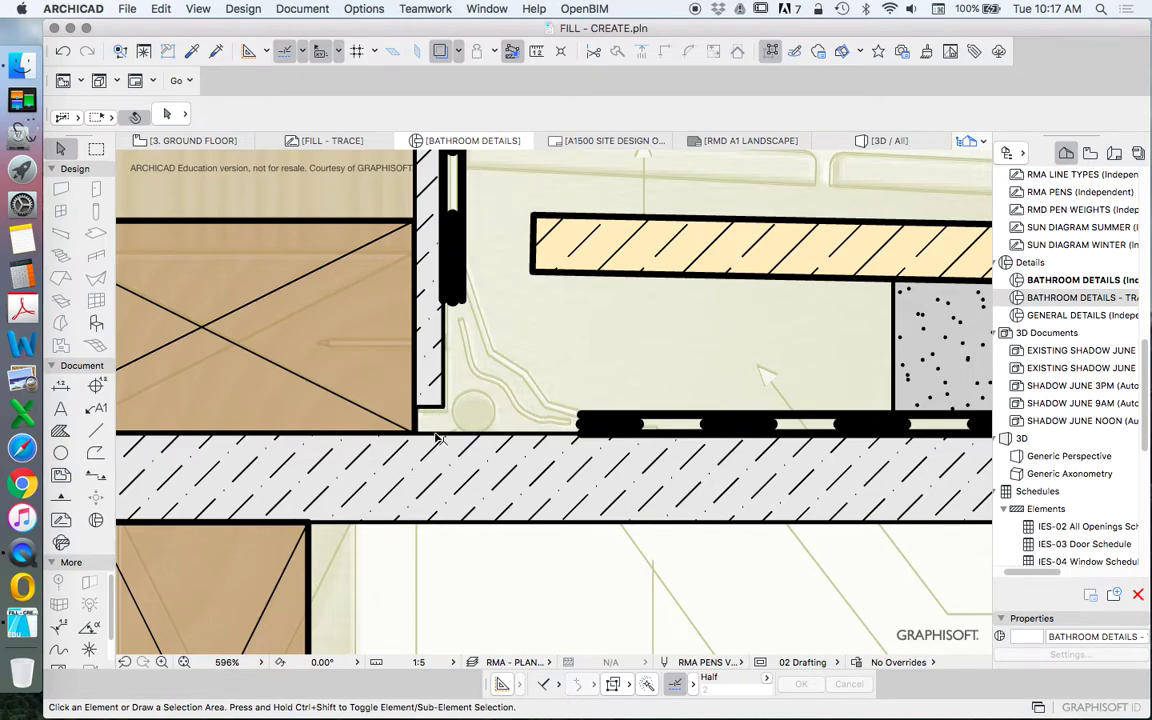
{"action": "left_click", "coordinate": [60, 452]}
{"action": "scroll", "coordinate": [472, 384], "scroll_direction": "up", "scroll_amount": 1}
{"action": "scroll", "coordinate": [472, 384], "scroll_direction": "up", "scroll_amount": 3}
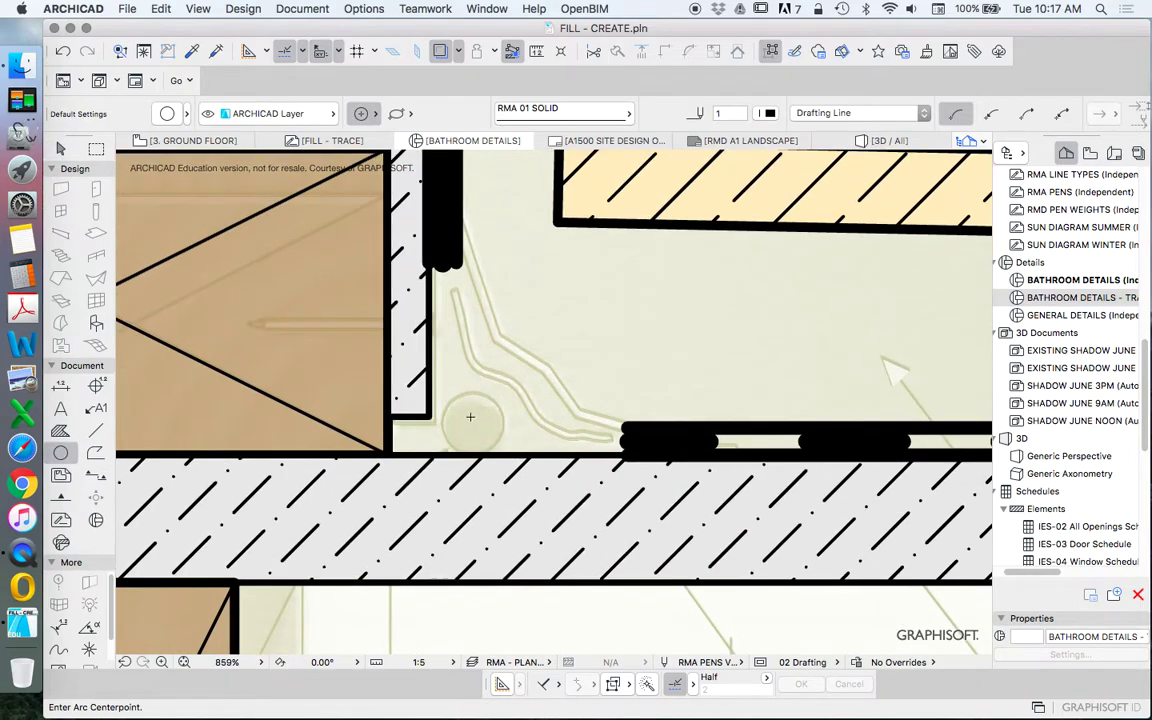
{"action": "left_click", "coordinate": [466, 418]}
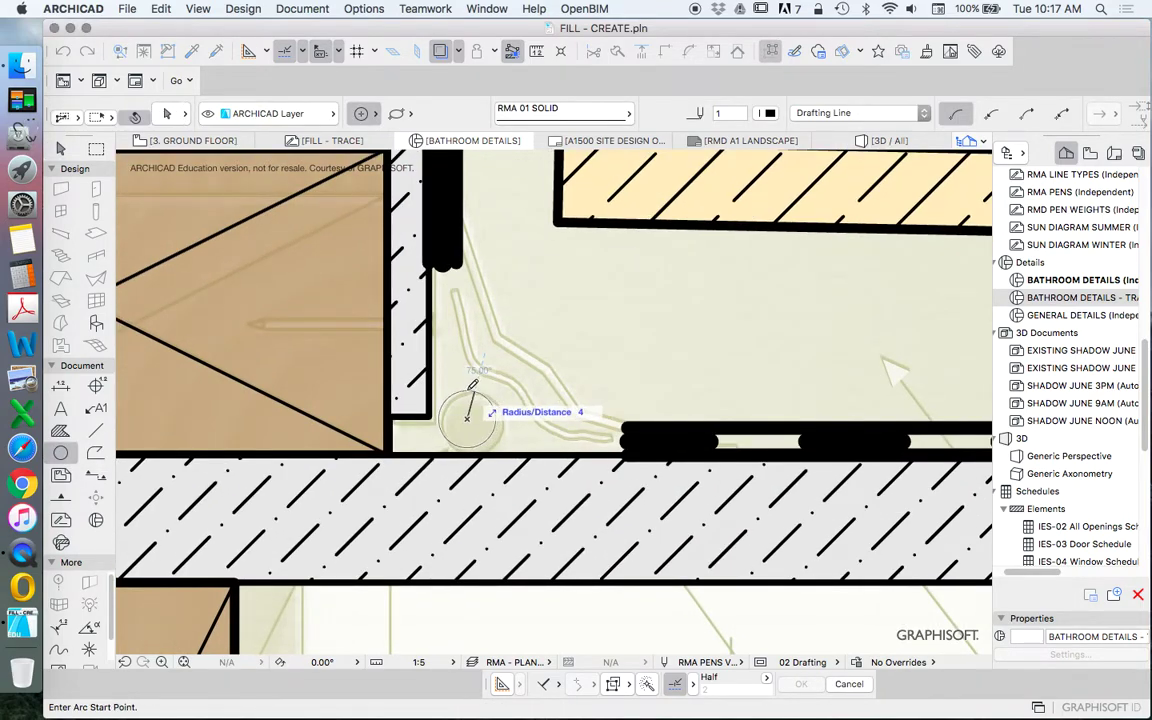
{"action": "type", "text": "4"}
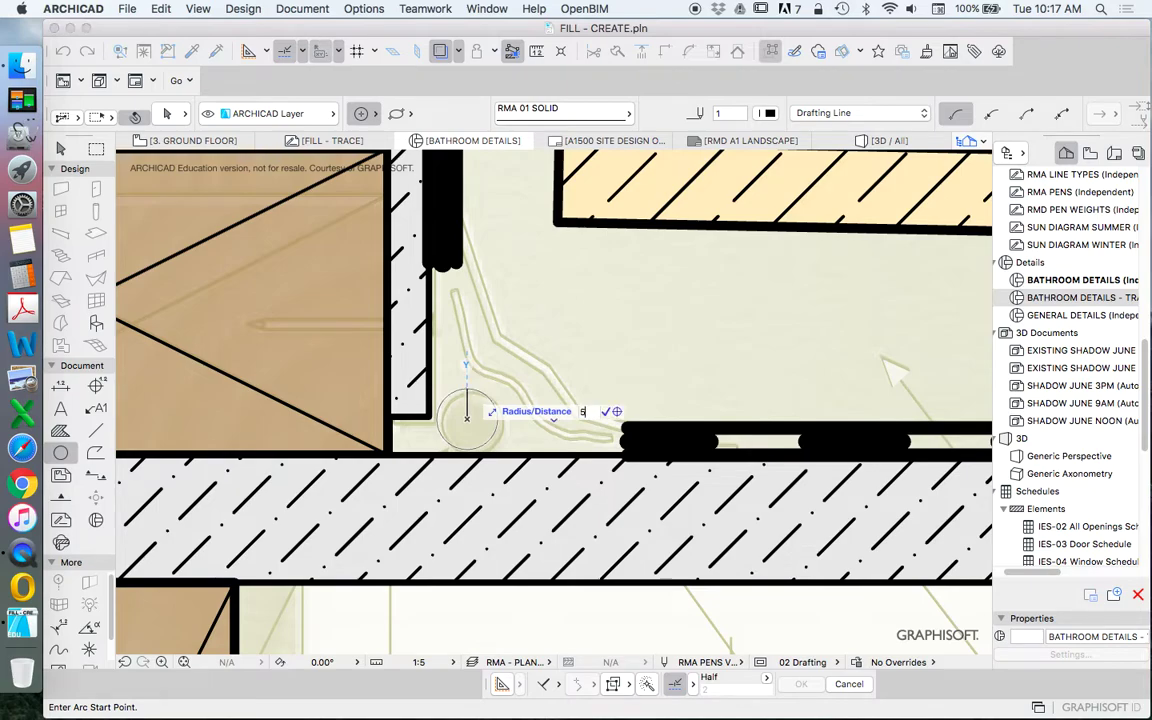
{"action": "key", "text": "Return"}
{"action": "key", "text": "Return"}
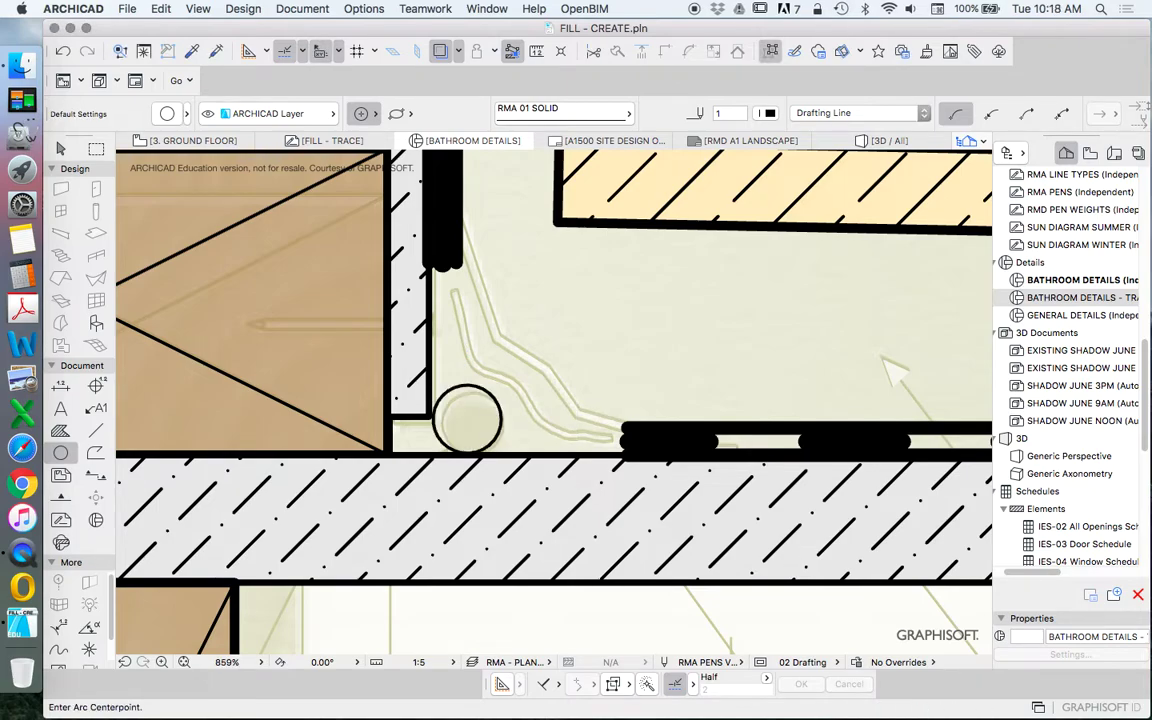
Step: Fill the new circle at the wall-floor corner with the RMA-50 % solid fill
{"action": "left_click", "coordinate": [61, 430]}
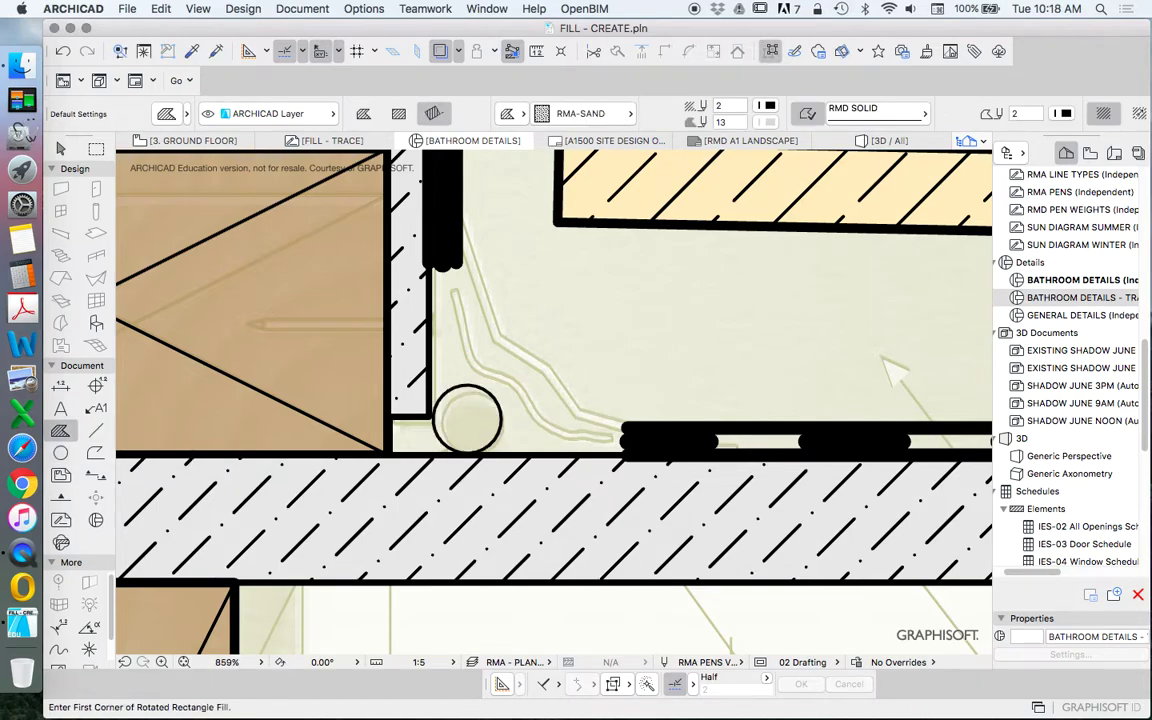
{"action": "left_click", "coordinate": [590, 114]}
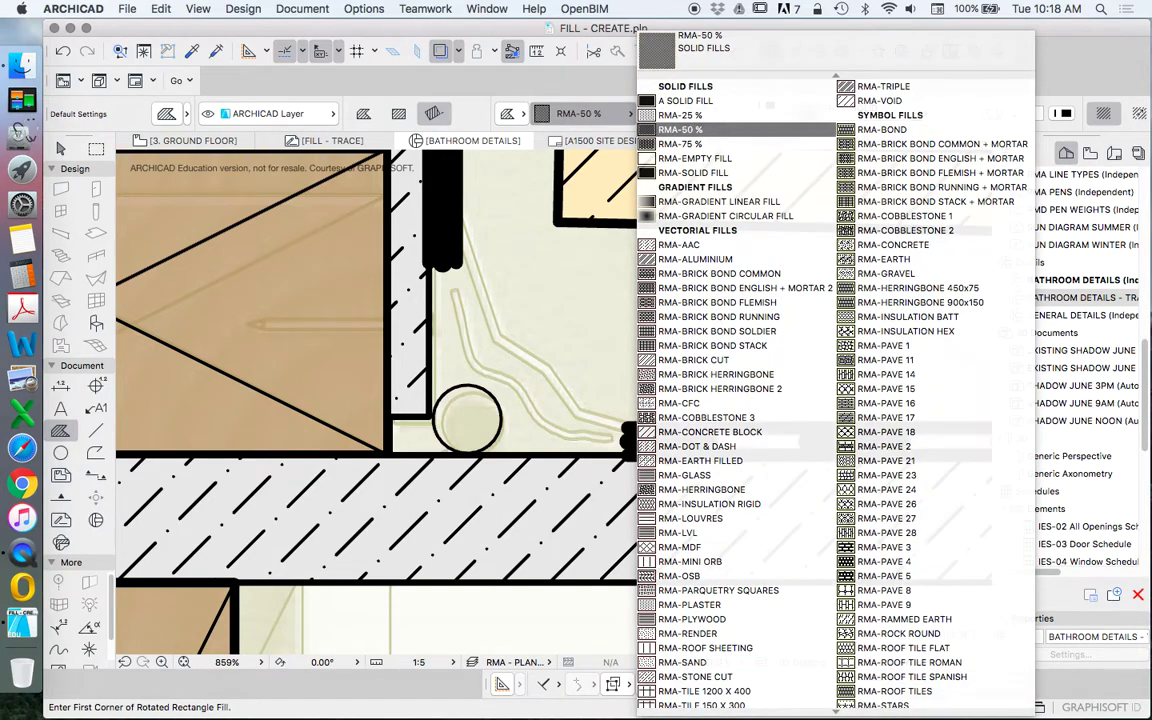
{"action": "left_click", "coordinate": [690, 130]}
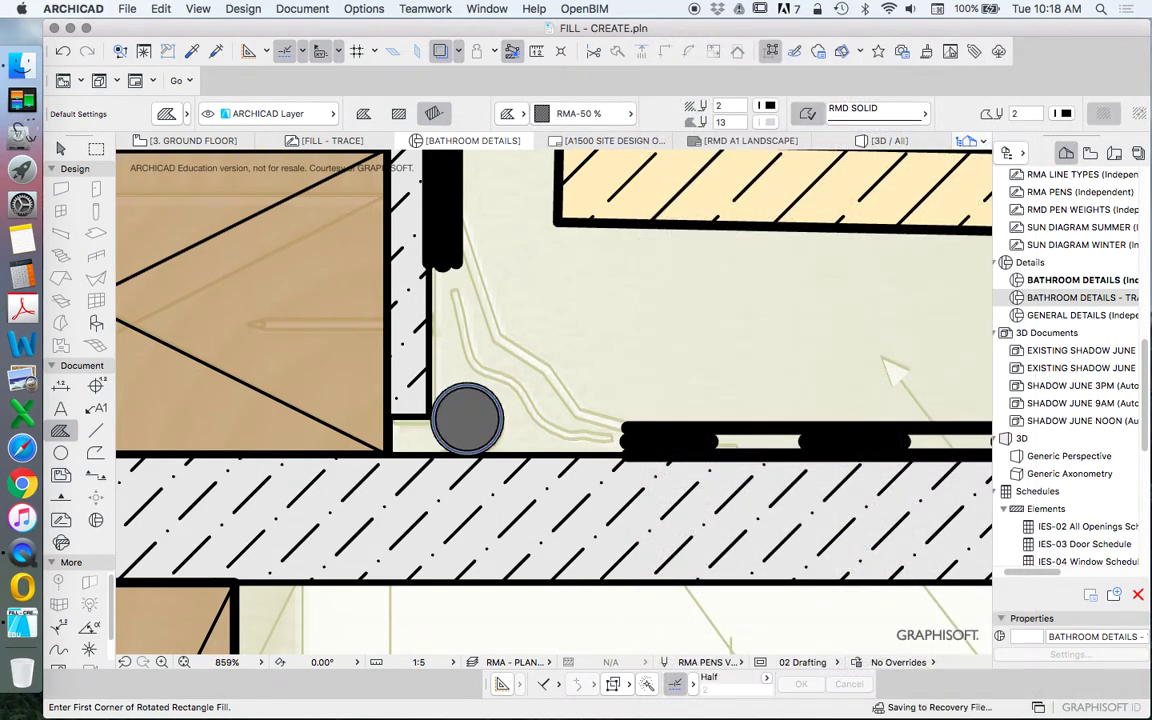
Step: Set up the polyline defaults with line type RMA 01 SOLID and pen 4
{"action": "scroll", "coordinate": [467, 312], "scroll_direction": "down", "scroll_amount": 3}
{"action": "scroll", "coordinate": [492, 327], "scroll_direction": "up", "scroll_amount": 3}
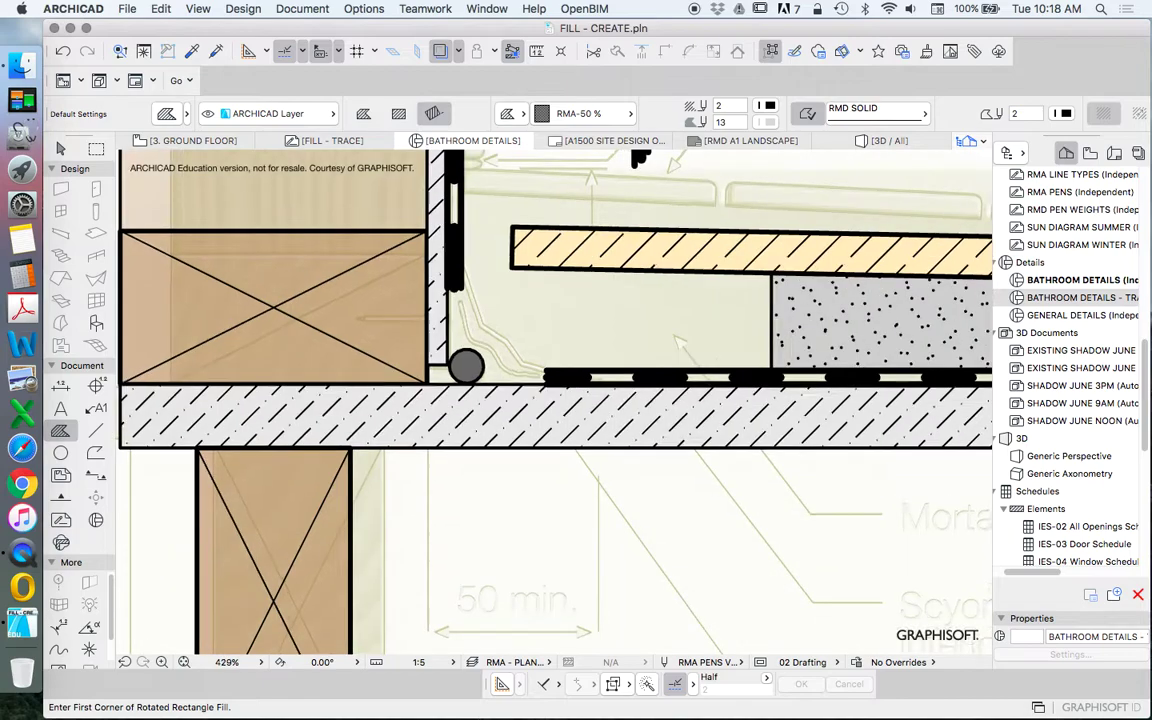
{"action": "left_click", "coordinate": [95, 452]}
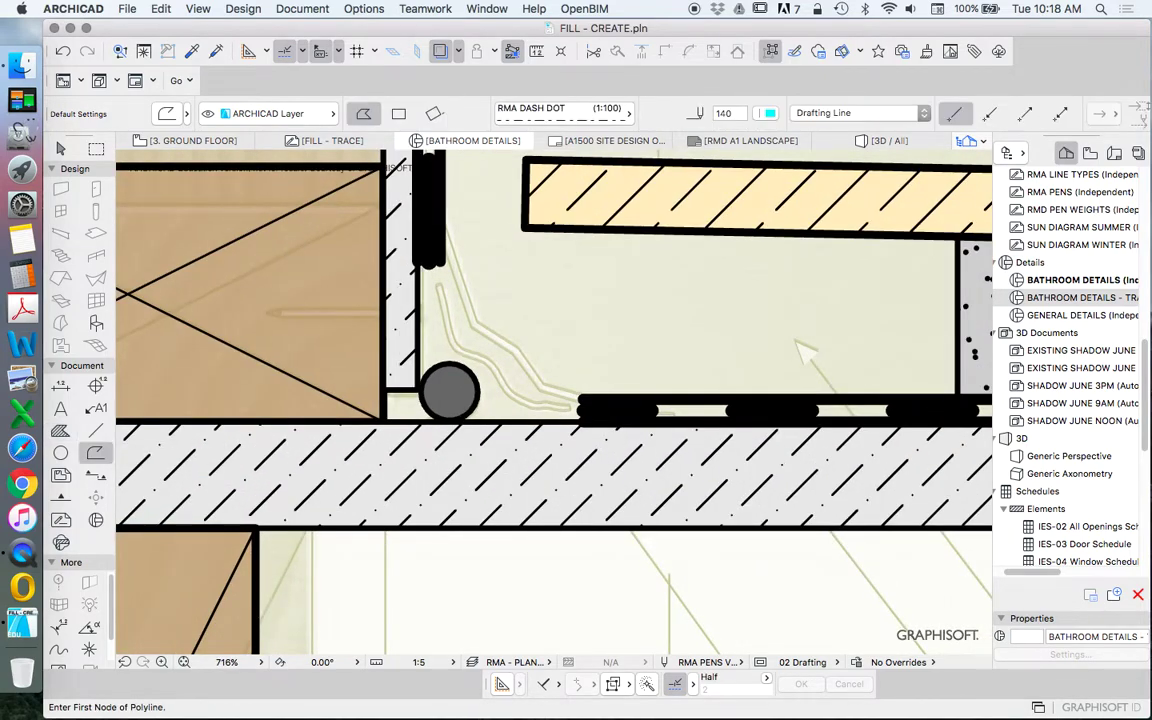
{"action": "left_click", "coordinate": [560, 108]}
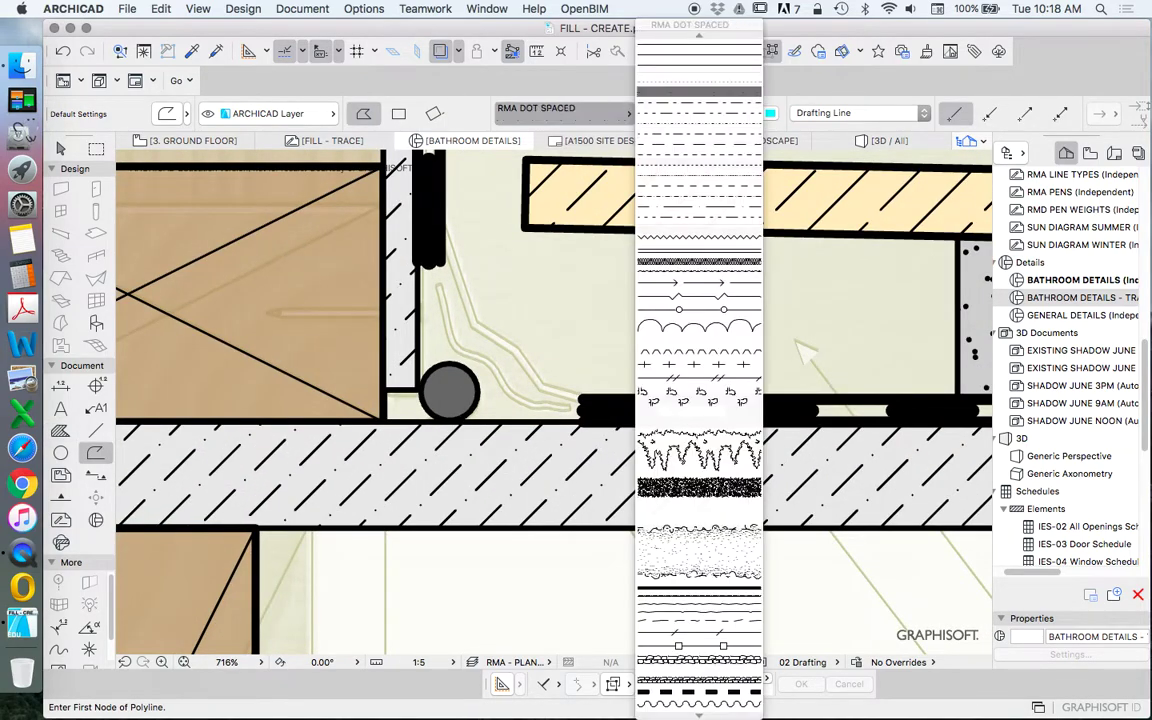
{"action": "left_click", "coordinate": [628, 44]}
{"action": "left_click", "coordinate": [769, 113]}
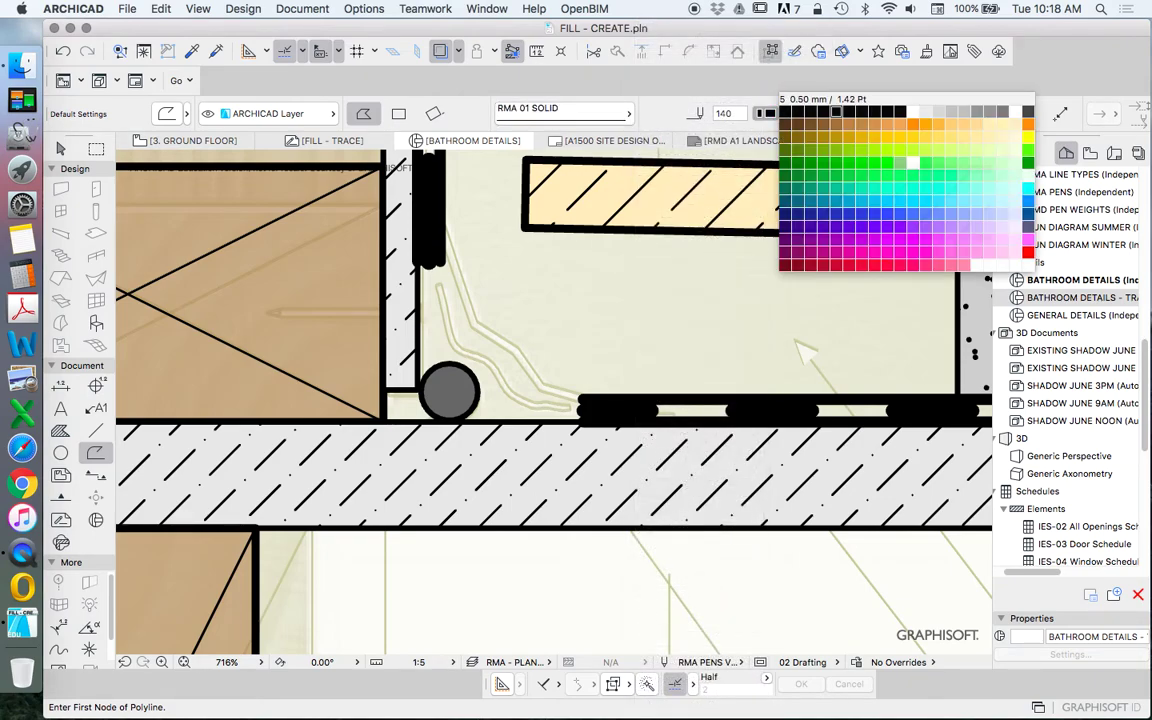
{"action": "left_click", "coordinate": [823, 112]}
{"action": "scroll", "coordinate": [517, 329], "scroll_direction": "up", "scroll_amount": 2}
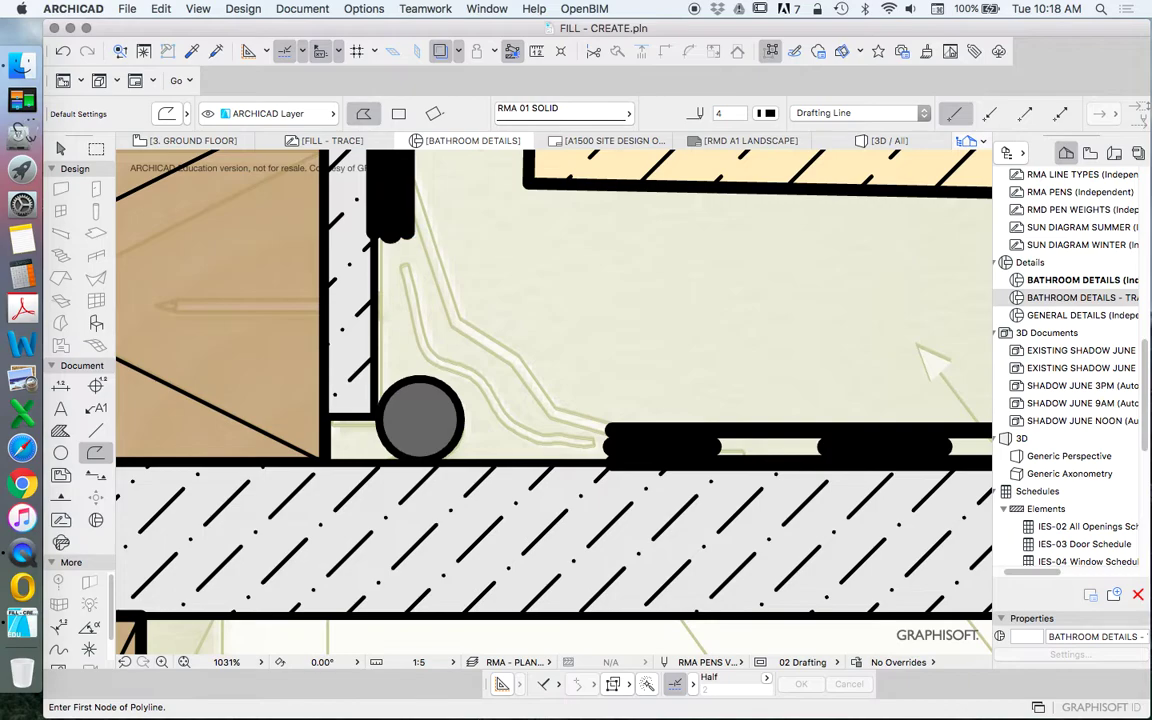
Step: Draw an open polyline from the wall membrane's lower end, bending over the filled circle, to the start of the floor membrane
{"action": "left_click", "coordinate": [381, 250]}
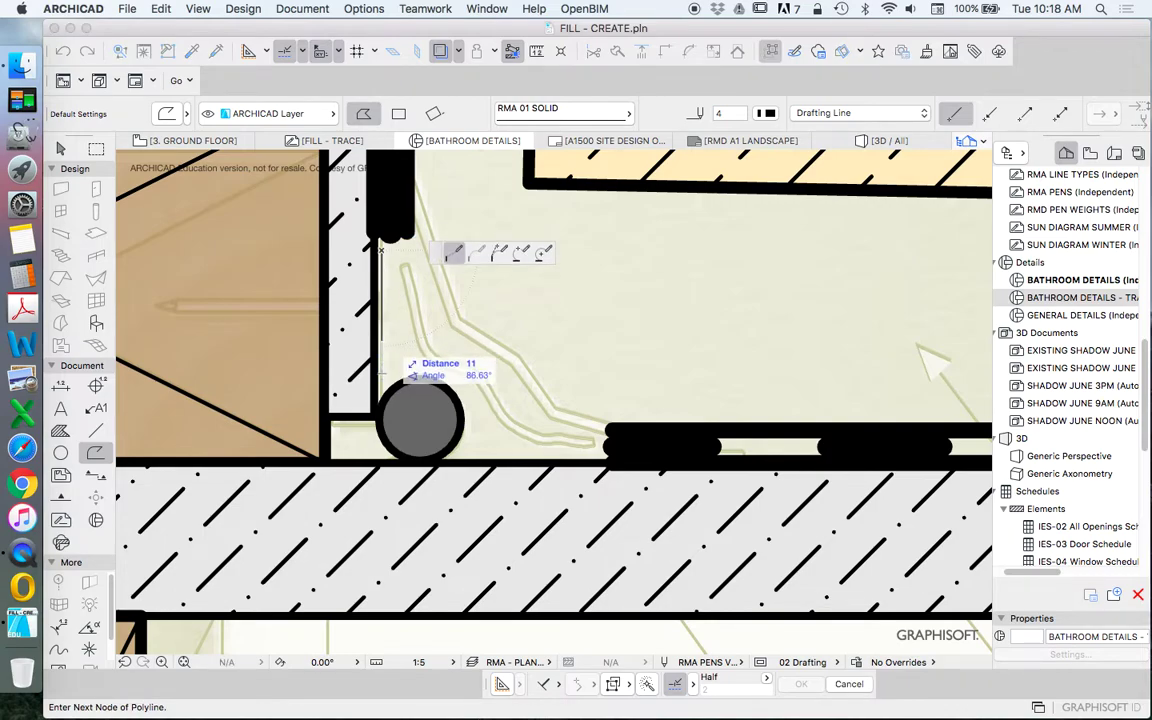
{"action": "key", "text": "Escape"}
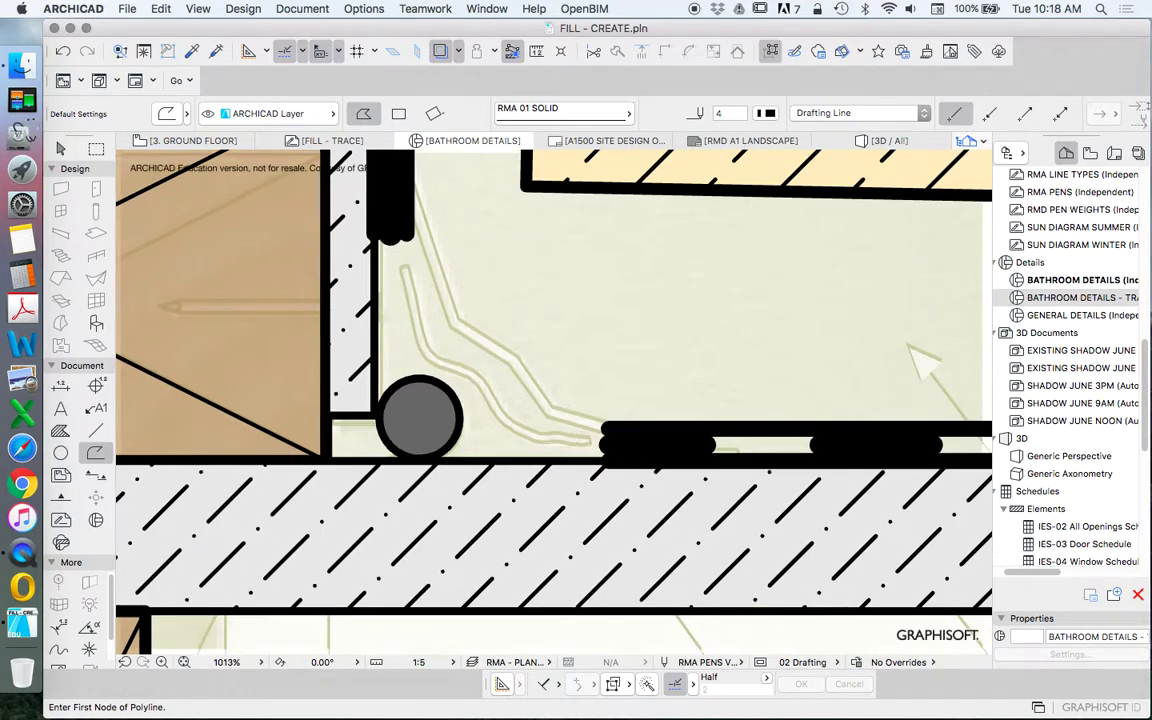
{"action": "scroll", "coordinate": [490, 306], "scroll_direction": "up", "scroll_amount": 2}
{"action": "scroll", "coordinate": [424, 320], "scroll_direction": "up", "scroll_amount": 1}
{"action": "left_click", "coordinate": [340, 228]}
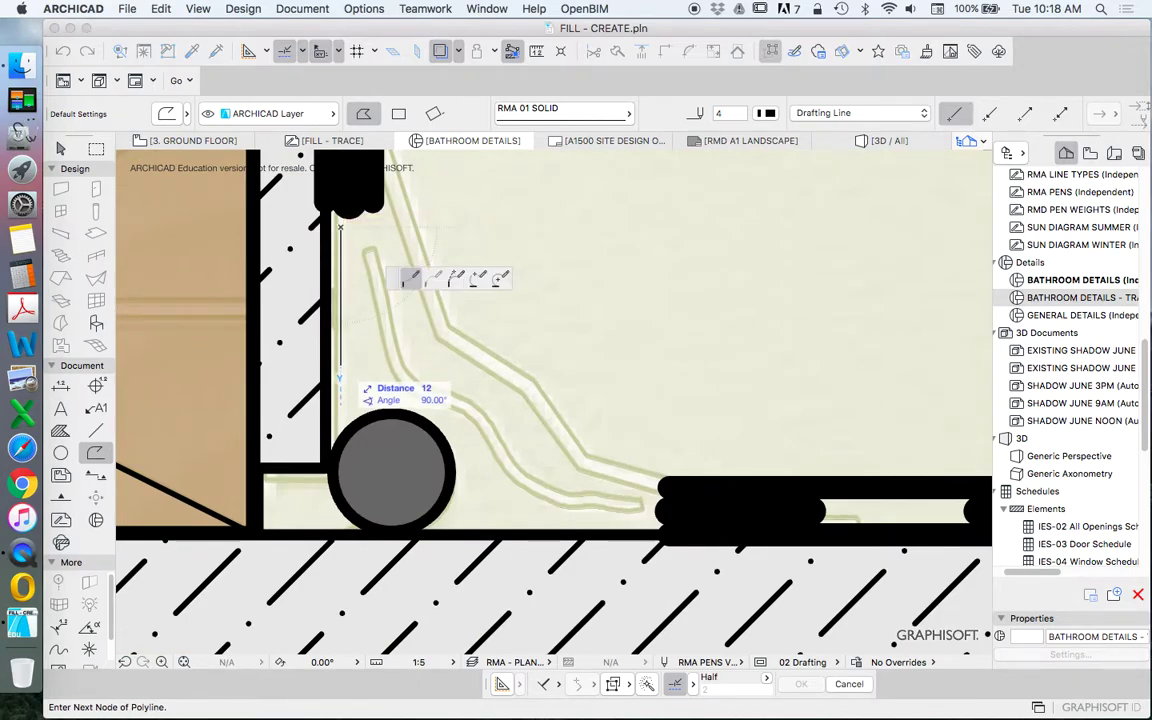
{"action": "left_click", "coordinate": [340, 363]}
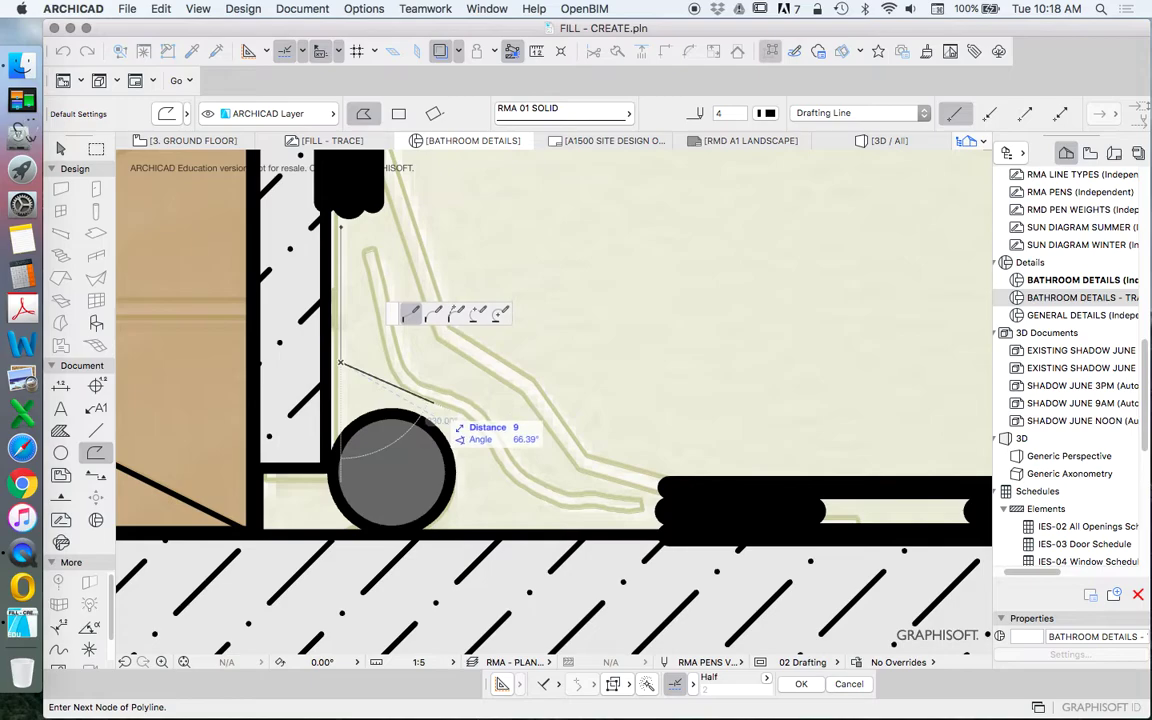
{"action": "left_click", "coordinate": [433, 403]}
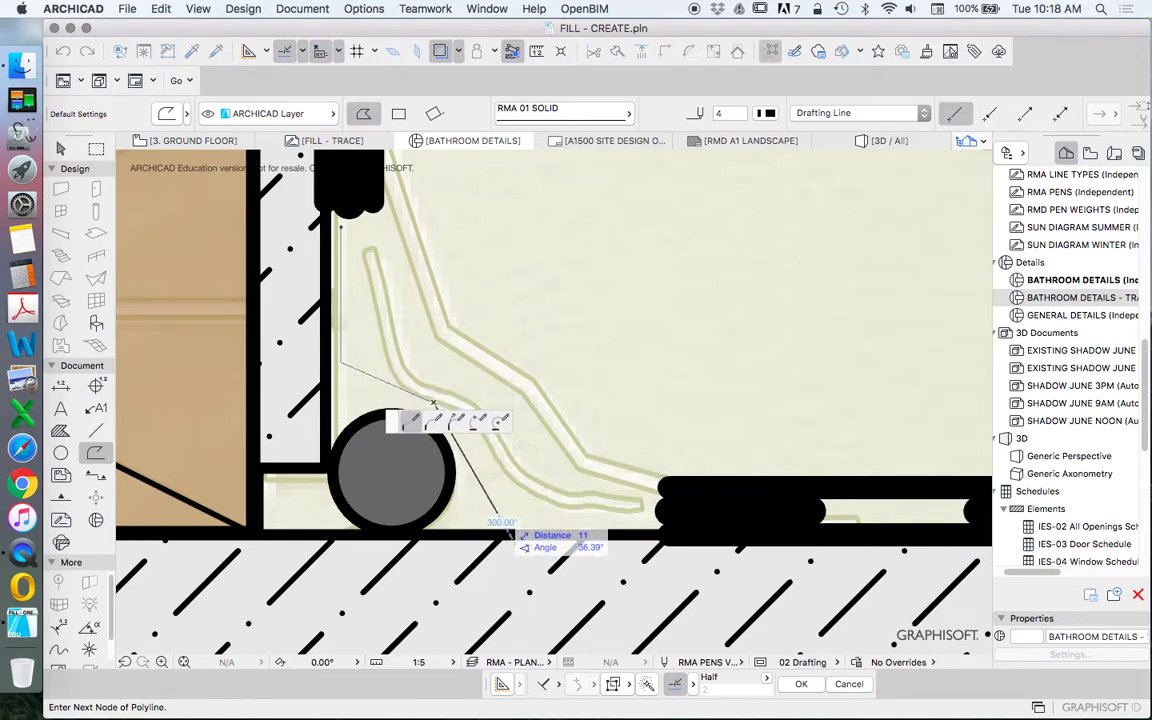
{"action": "left_click", "coordinate": [497, 515]}
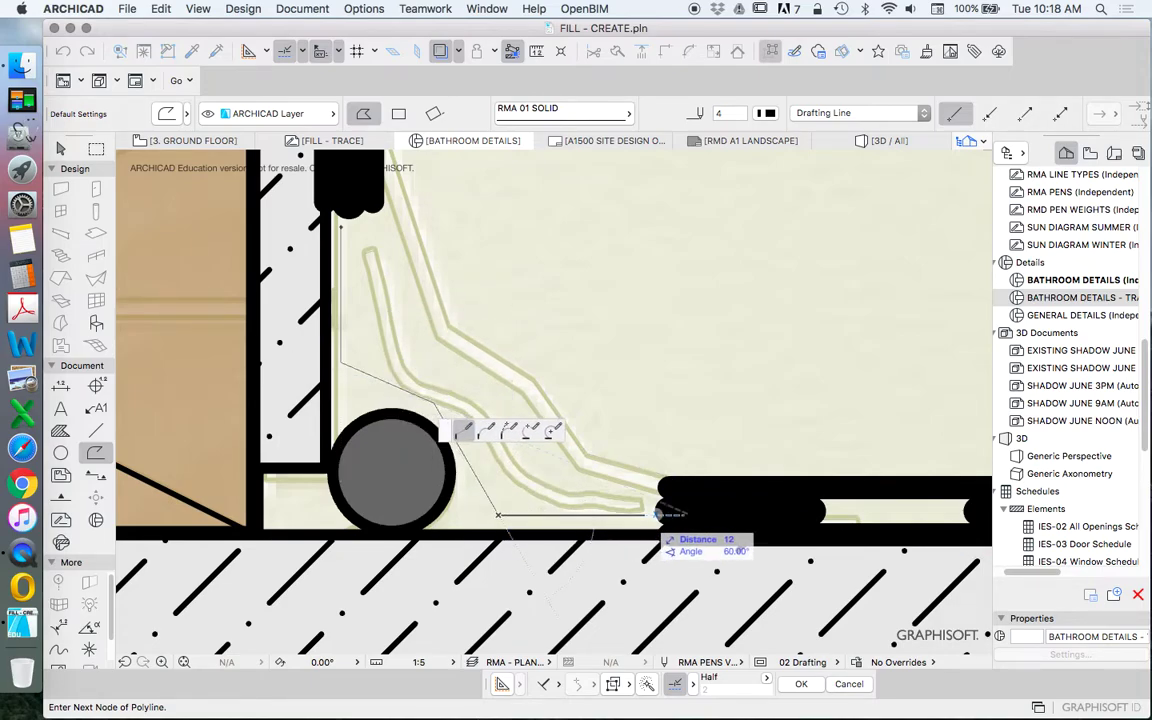
{"action": "double_click", "coordinate": [660, 514]}
{"action": "scroll", "coordinate": [526, 372], "scroll_direction": "down", "scroll_amount": 5}
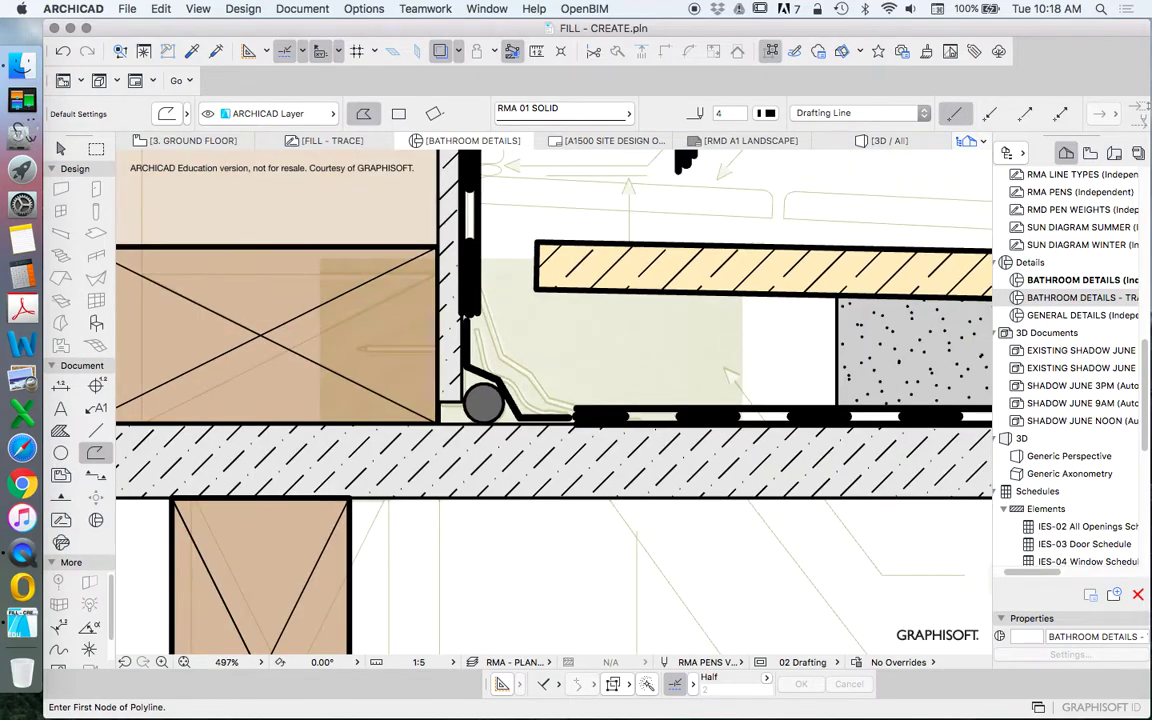
Step: Reshape the corner polyline by moving its upper bend up against the wall lining and its lower bend further from the wall
{"action": "scroll", "coordinate": [483, 350], "scroll_direction": "up", "scroll_amount": 4}
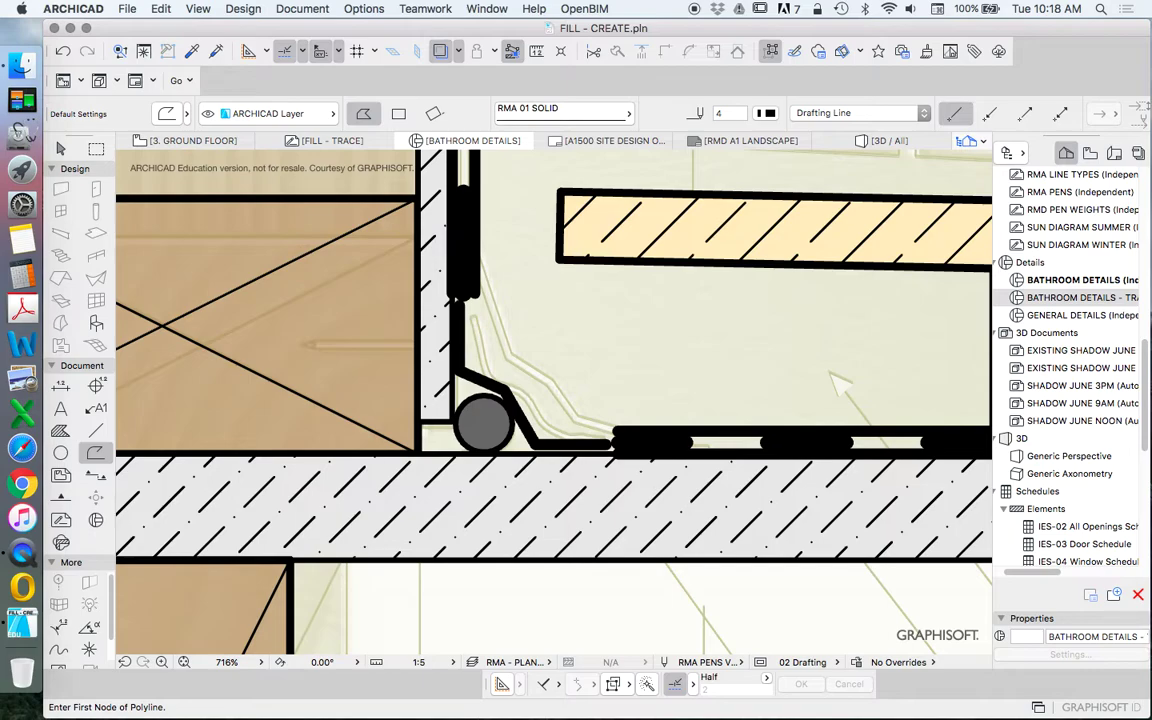
{"action": "scroll", "coordinate": [522, 408], "scroll_direction": "up", "scroll_amount": 4}
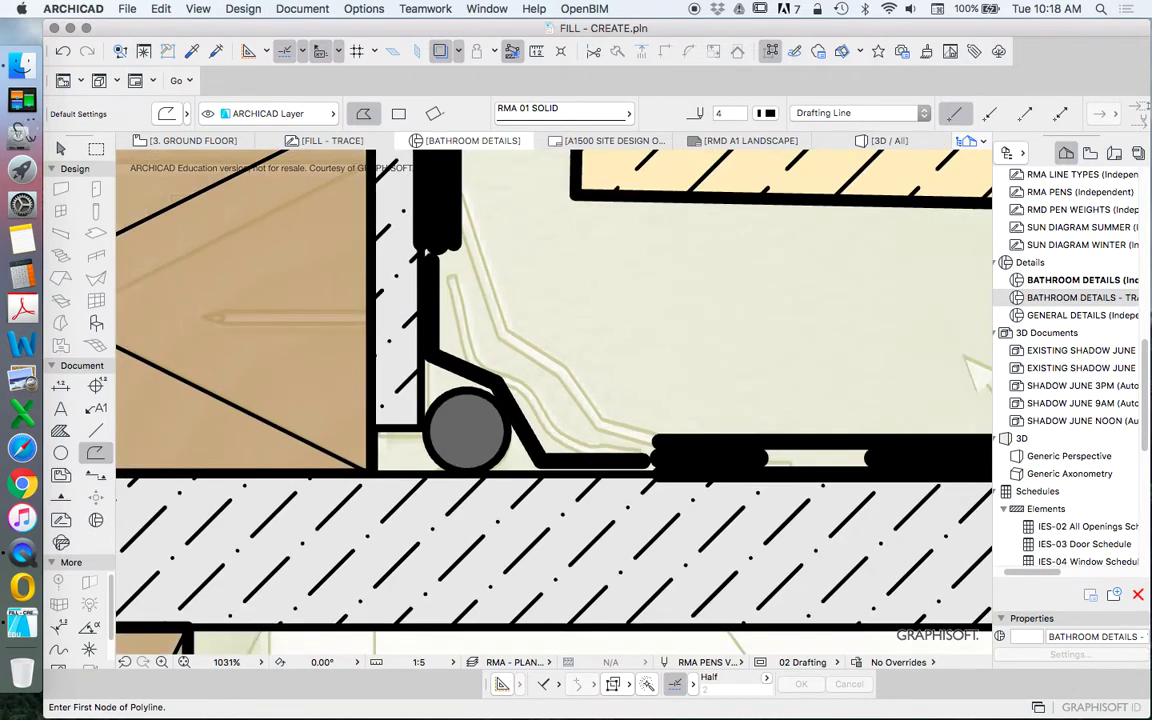
{"action": "key", "text": "Escape"}
{"action": "left_click", "coordinate": [431, 354]}
{"action": "left_click", "coordinate": [431, 354]}
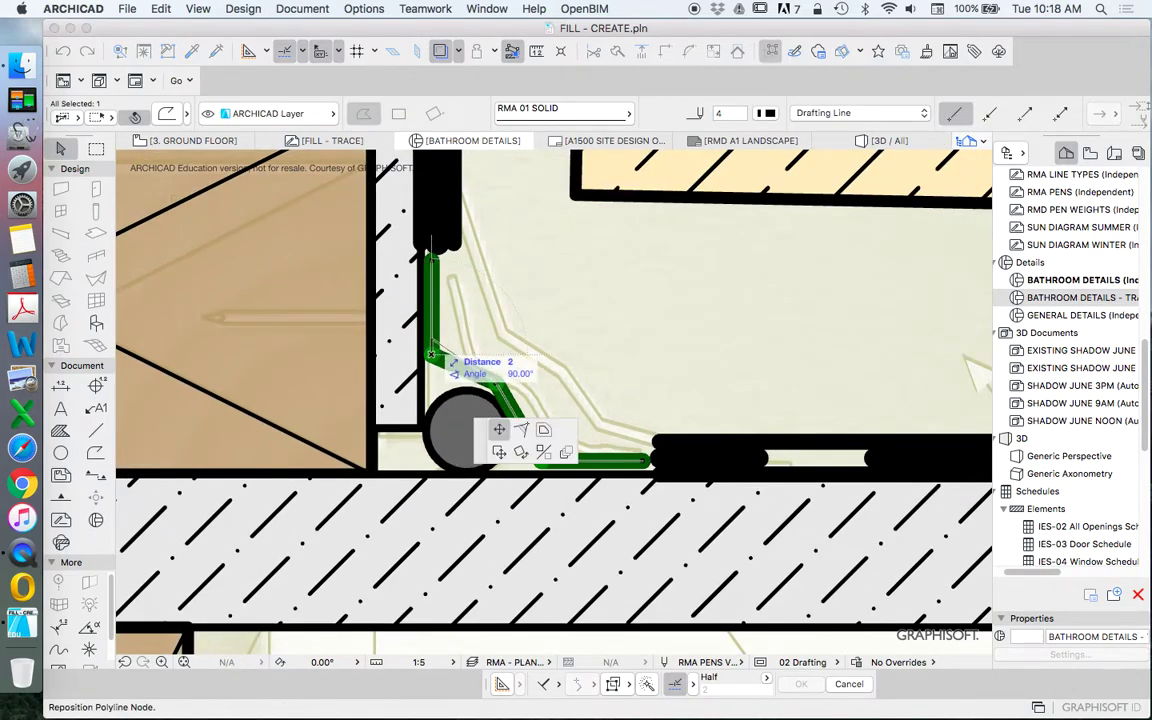
{"action": "left_click", "coordinate": [427, 332]}
{"action": "left_click", "coordinate": [541, 460]}
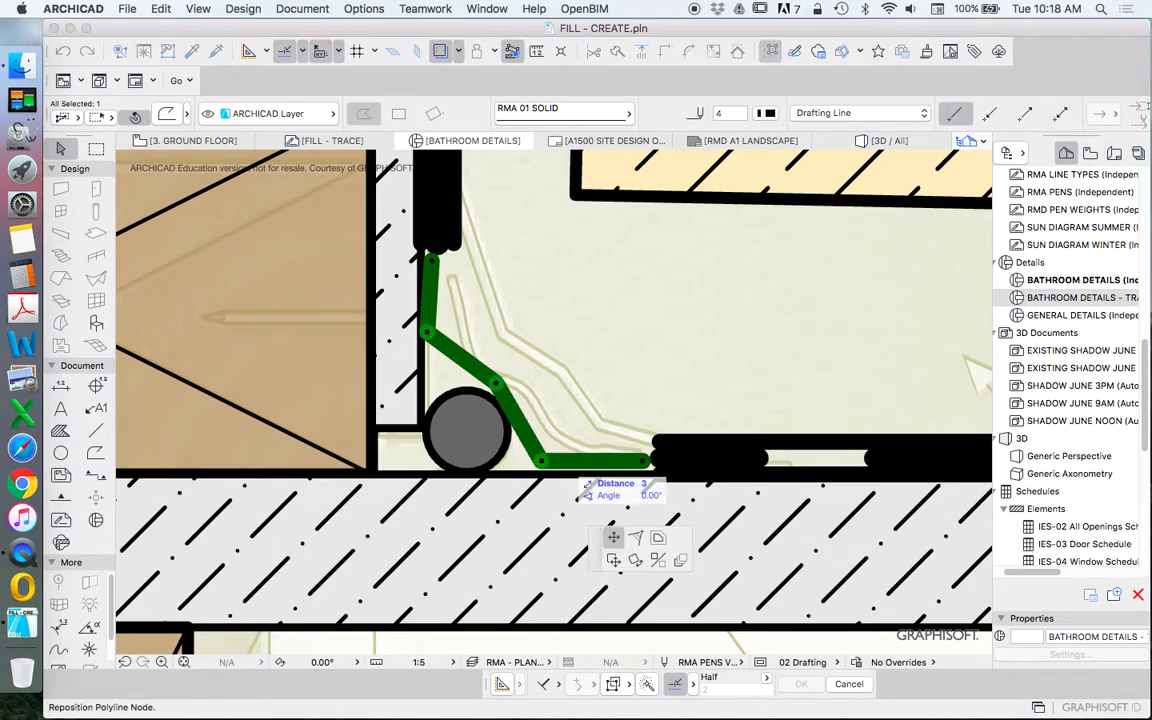
{"action": "left_click", "coordinate": [566, 460]}
{"action": "key", "text": "Escape"}
Step: Check the reshaped corner against the surrounding detail and hide the trace reference
{"action": "scroll", "coordinate": [541, 494], "scroll_direction": "down", "scroll_amount": 8}
{"action": "scroll", "coordinate": [517, 400], "scroll_direction": "up", "scroll_amount": 8}
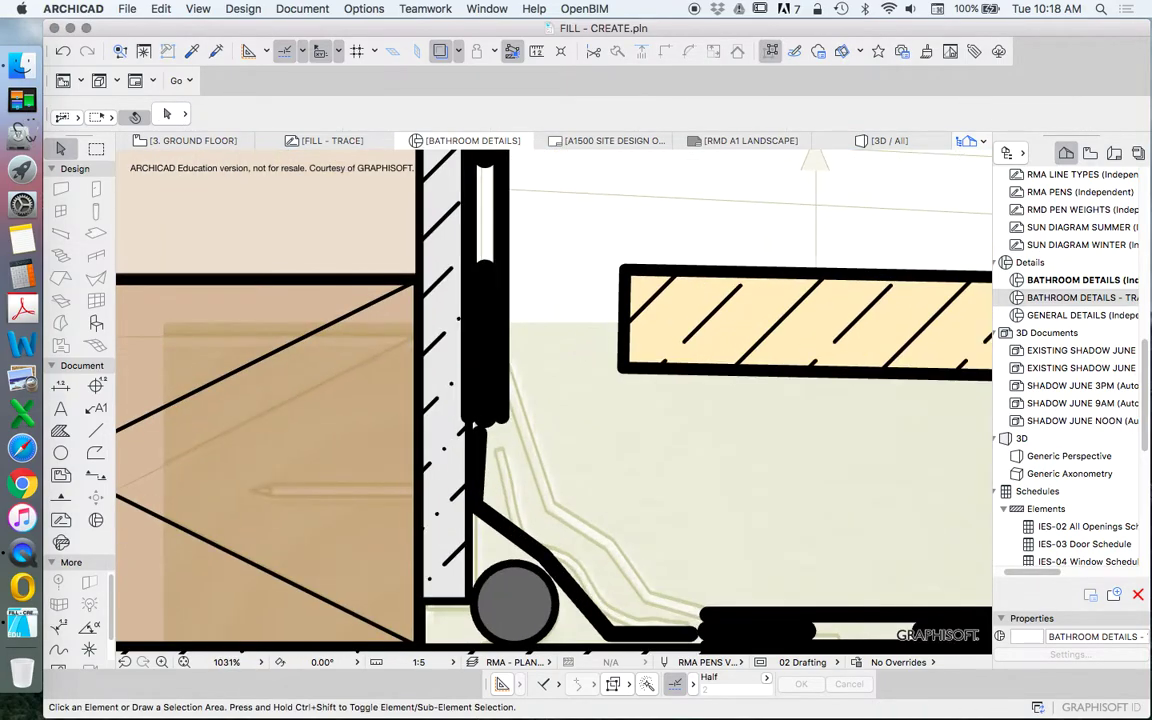
{"action": "scroll", "coordinate": [522, 380], "scroll_direction": "down", "scroll_amount": 10}
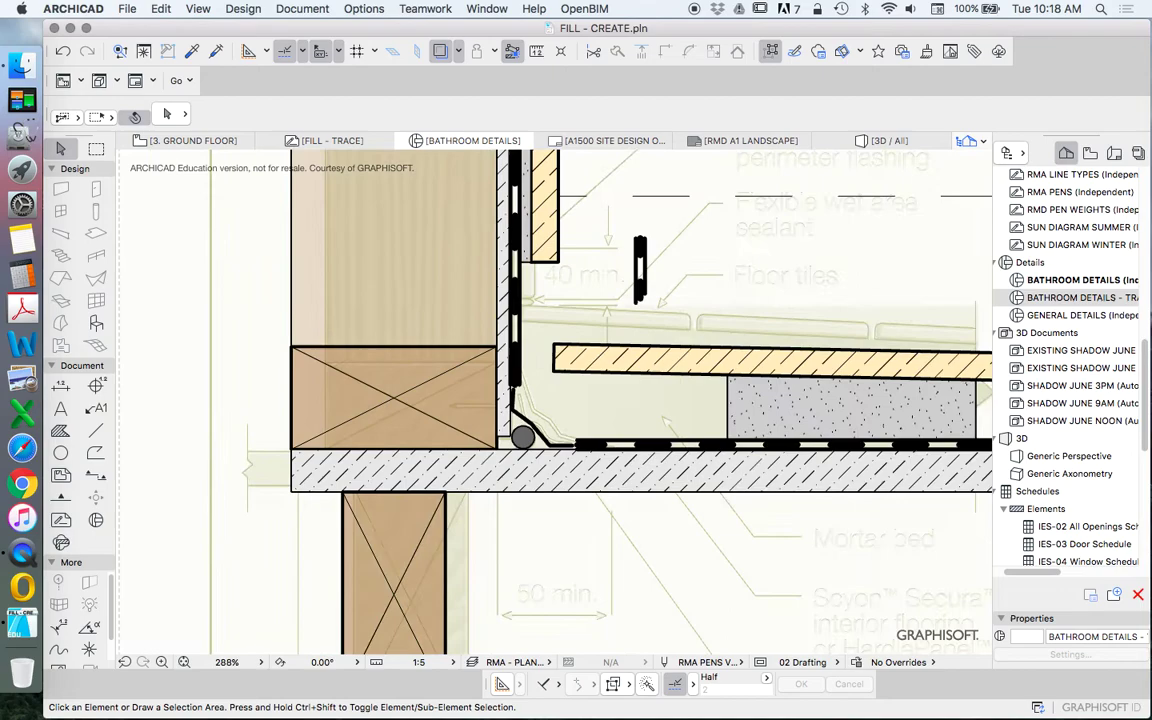
{"action": "left_click", "coordinate": [440, 51]}
{"action": "mouse_move", "coordinate": [604, 213]}
{"action": "left_mouse_down"}
{"action": "mouse_move", "coordinate": [674, 260]}
{"action": "mouse_move", "coordinate": [684, 308]}
{"action": "left_mouse_up"}
{"action": "right_click", "coordinate": [603, 214]}
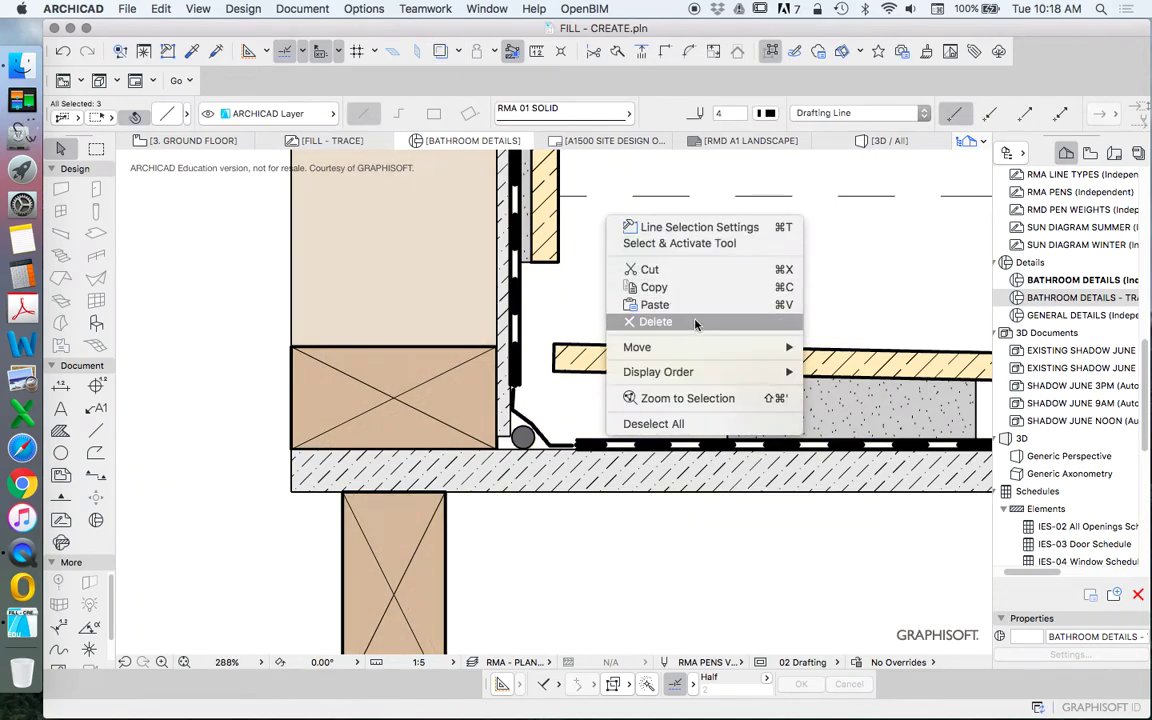
{"action": "mouse_move", "coordinate": [760, 344]}
{"action": "left_click", "coordinate": [850, 367]}
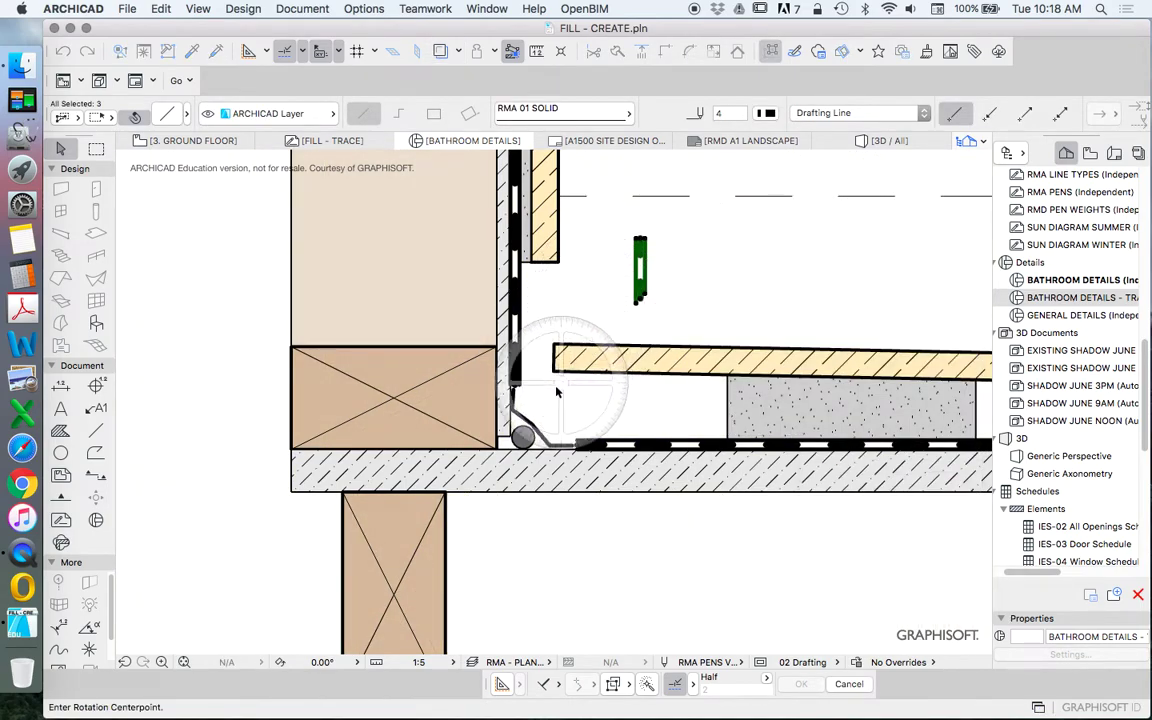
{"action": "scroll", "coordinate": [548, 391], "scroll_direction": "up", "scroll_amount": 5}
{"action": "key", "text": "Escape"}
Step: Move the corner polyline's top end onto the wall face and its other end down to the floor membrane's lower line
{"action": "double_click", "coordinate": [443, 387]}
{"action": "left_click", "coordinate": [432, 386]}
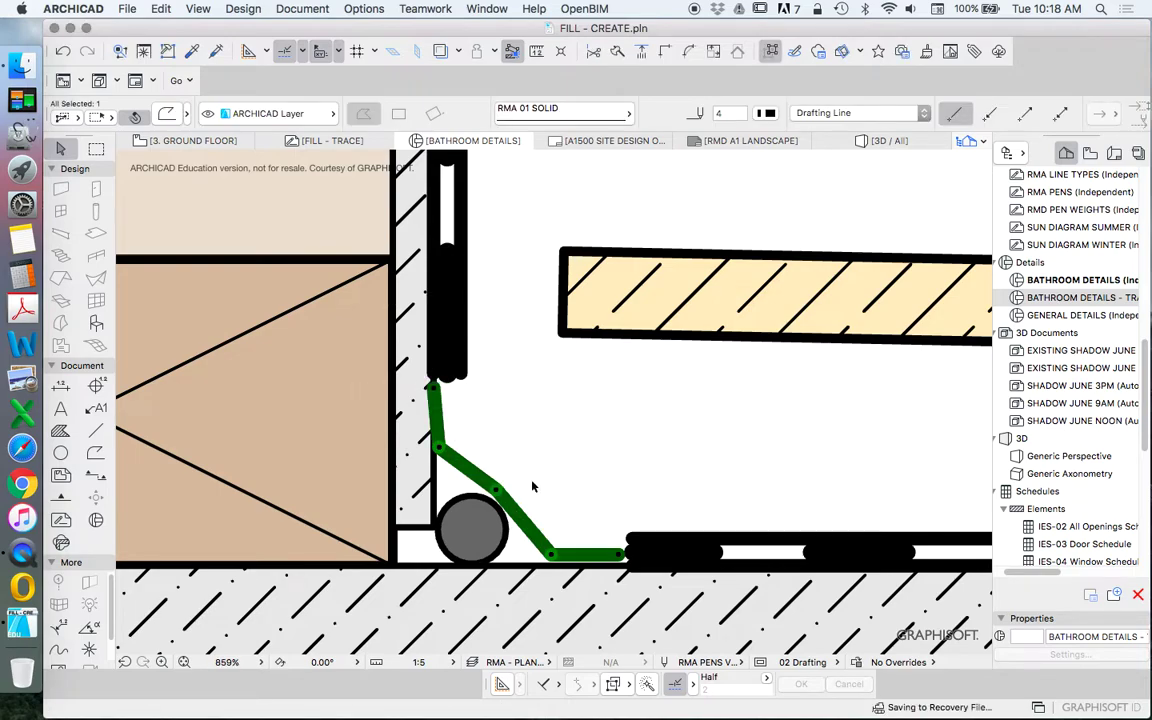
{"action": "left_click", "coordinate": [619, 554]}
{"action": "left_click", "coordinate": [625, 566]}
{"action": "key", "text": "Escape"}
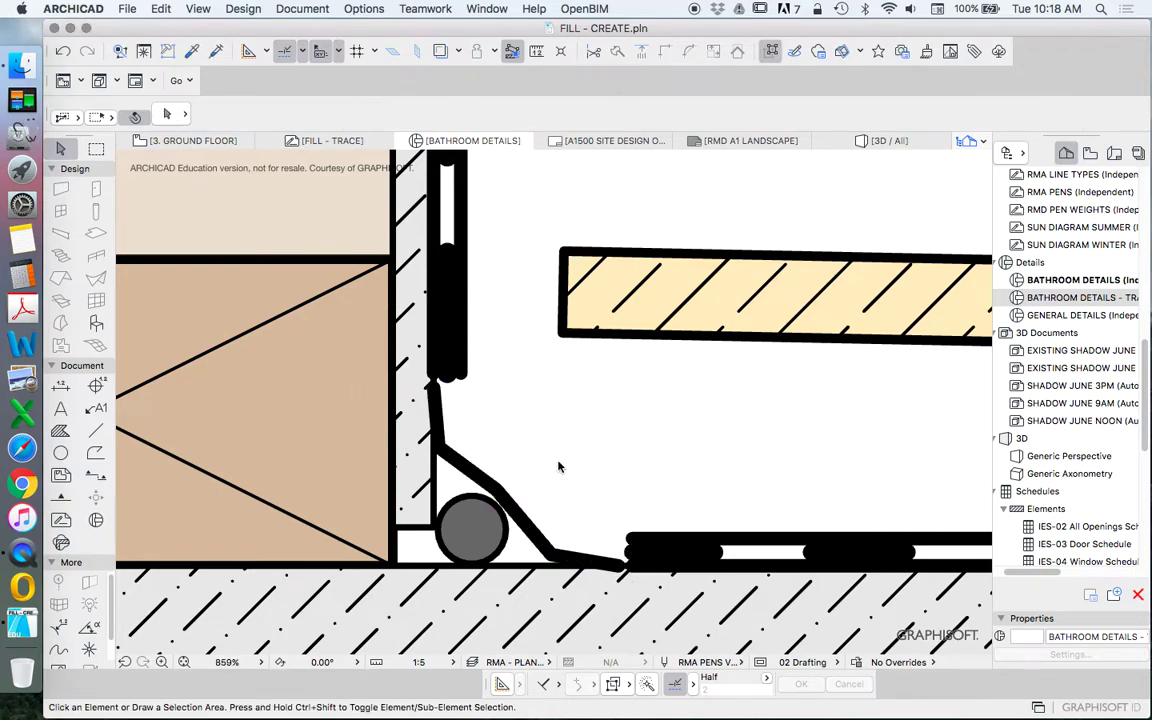
Step: Rotate the three lines of the loose membrane piece above the floor tile so they slope downward away from the wall
{"action": "scroll", "coordinate": [514, 459], "scroll_direction": "down", "scroll_amount": 5}
{"action": "left_click_drag", "start_coordinate": [634, 252], "coordinate": [676, 286]}
{"action": "right_click", "coordinate": [593, 252]}
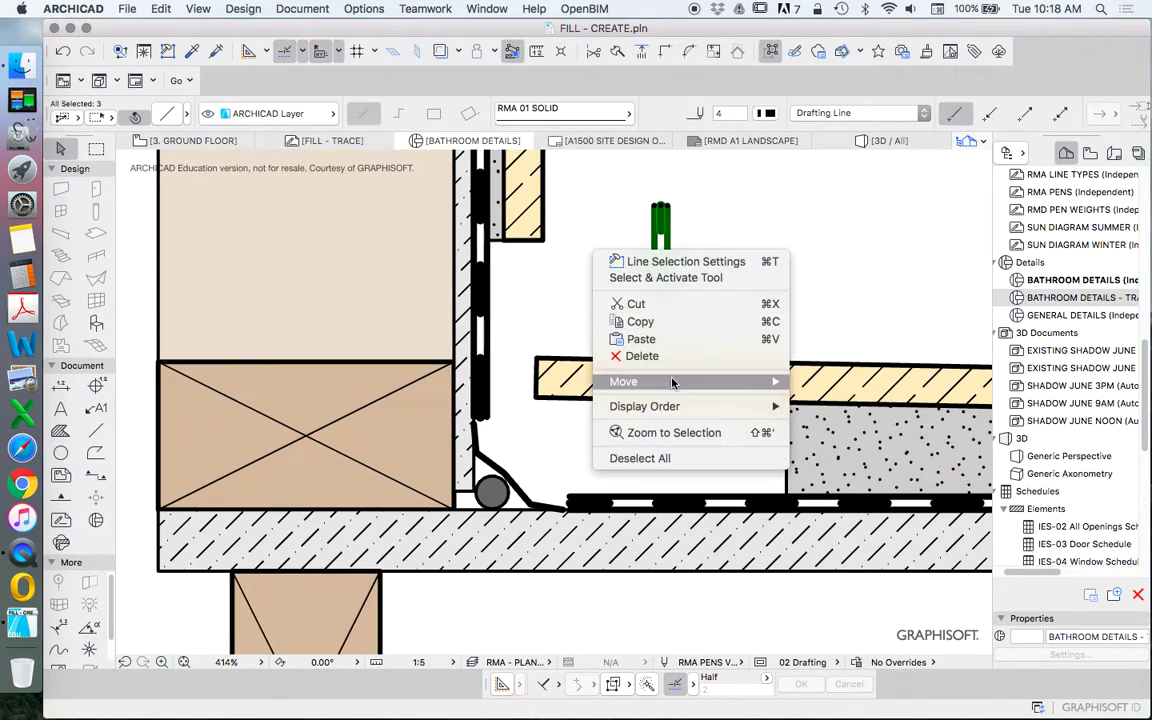
{"action": "mouse_move", "coordinate": [674, 383]}
{"action": "left_click", "coordinate": [872, 396]}
{"action": "left_click", "coordinate": [872, 398]}
{"action": "left_click", "coordinate": [624, 251]}
{"action": "left_click", "coordinate": [624, 302]}
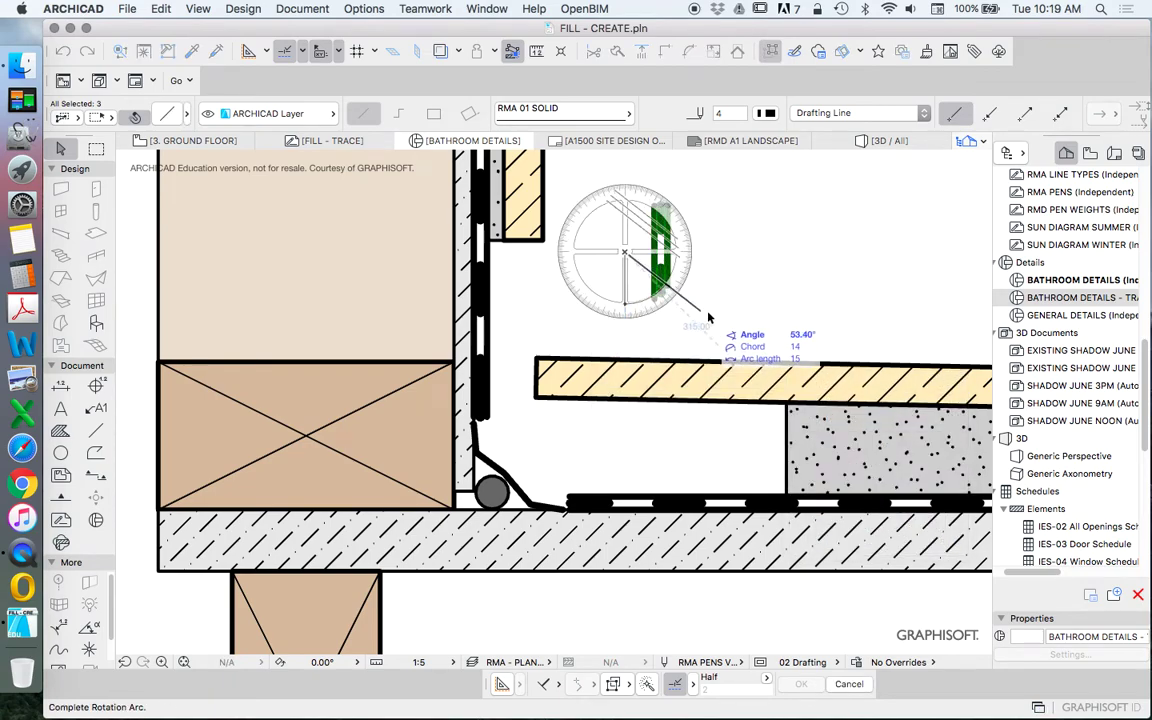
{"action": "left_click", "coordinate": [724, 314]}
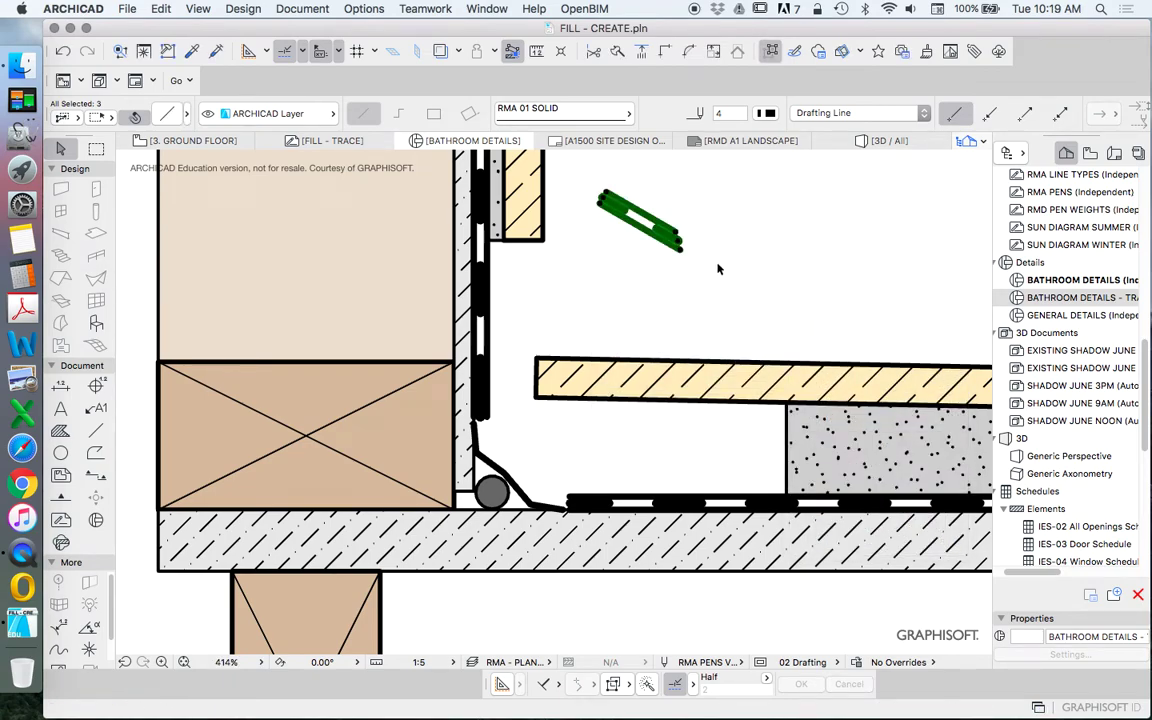
{"action": "right_click", "coordinate": [650, 270]}
{"action": "mouse_move", "coordinate": [874, 398]}
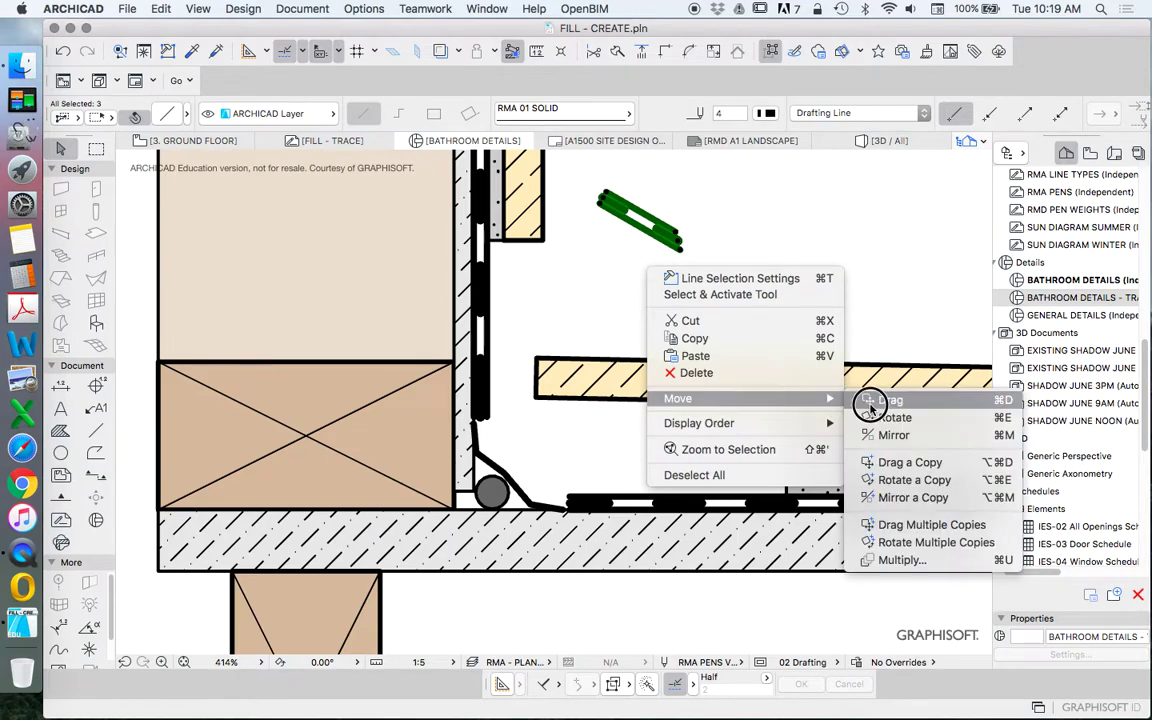
{"action": "left_click", "coordinate": [912, 497]}
{"action": "left_click", "coordinate": [641, 231]}
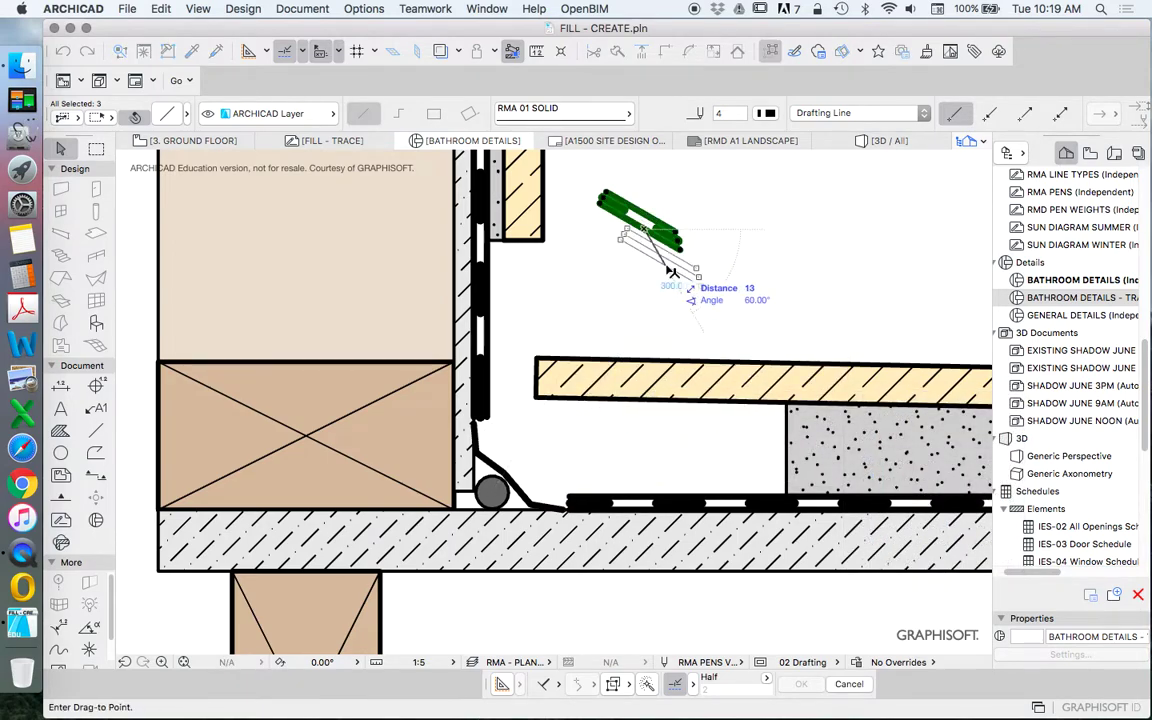
{"action": "key", "text": "Escape"}
Step: Rotate the three lines of the loose membrane piece a further 15° clockwise to steepen their slope
{"action": "right_click", "coordinate": [615, 257]}
{"action": "mouse_move", "coordinate": [699, 387]}
{"action": "left_click", "coordinate": [869, 406]}
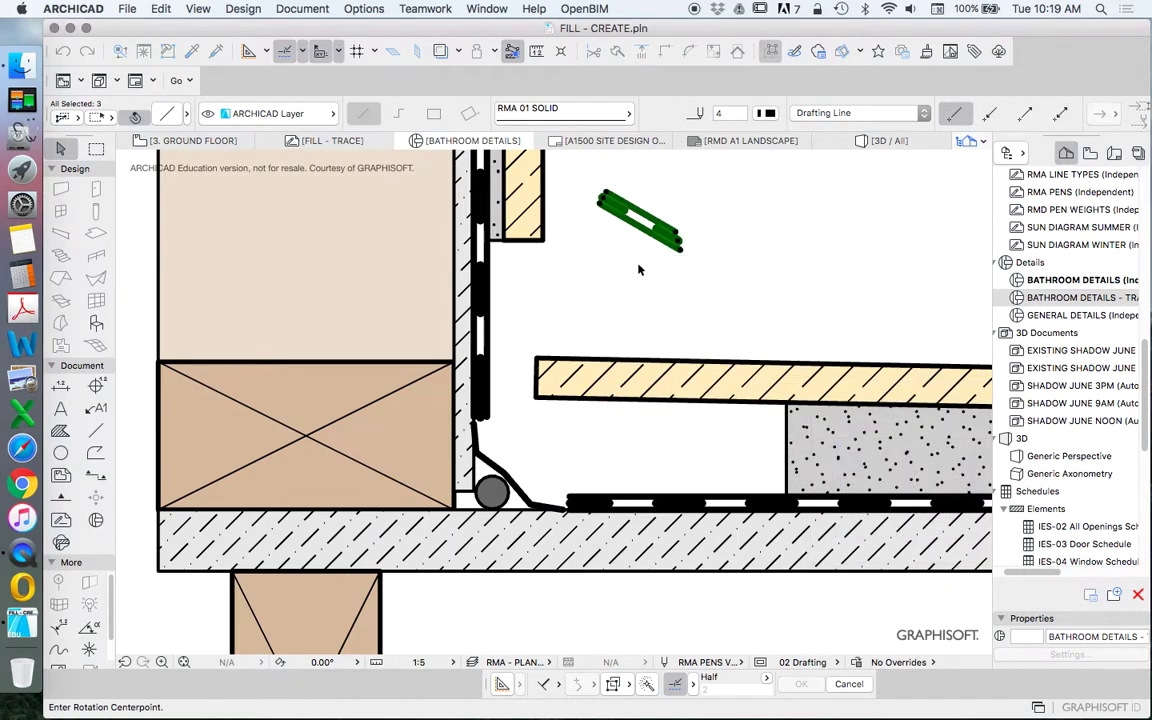
{"action": "left_click", "coordinate": [630, 256]}
{"action": "left_click", "coordinate": [690, 262]}
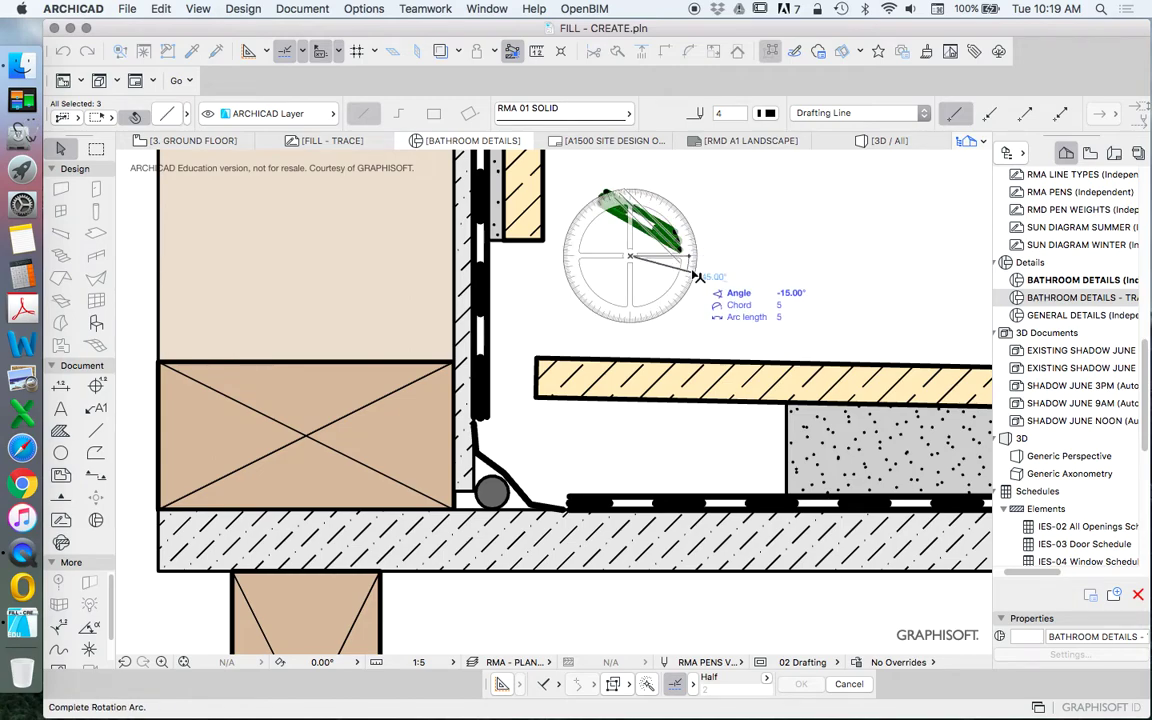
{"action": "left_click", "coordinate": [693, 275]}
Step: Move the angled membrane piece by its upper end onto the lower end of the wall membrane
{"action": "right_click", "coordinate": [550, 218]}
{"action": "mouse_move", "coordinate": [660, 375]}
{"action": "left_click", "coordinate": [845, 376]}
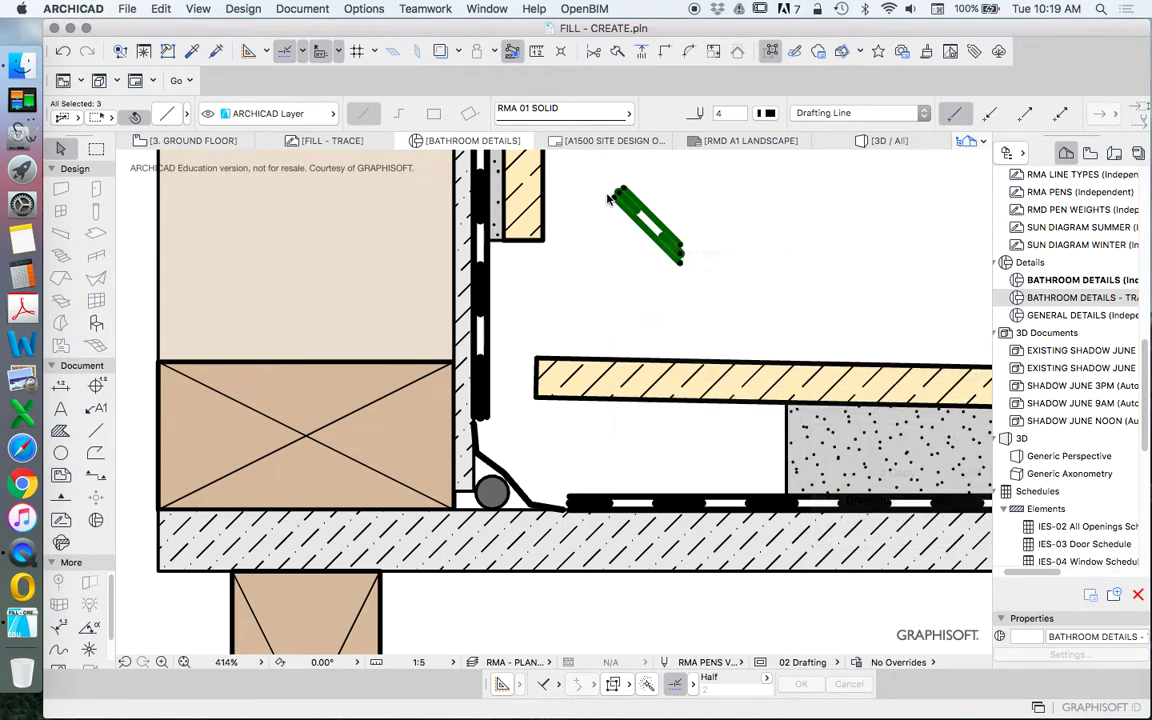
{"action": "left_click", "coordinate": [616, 195]}
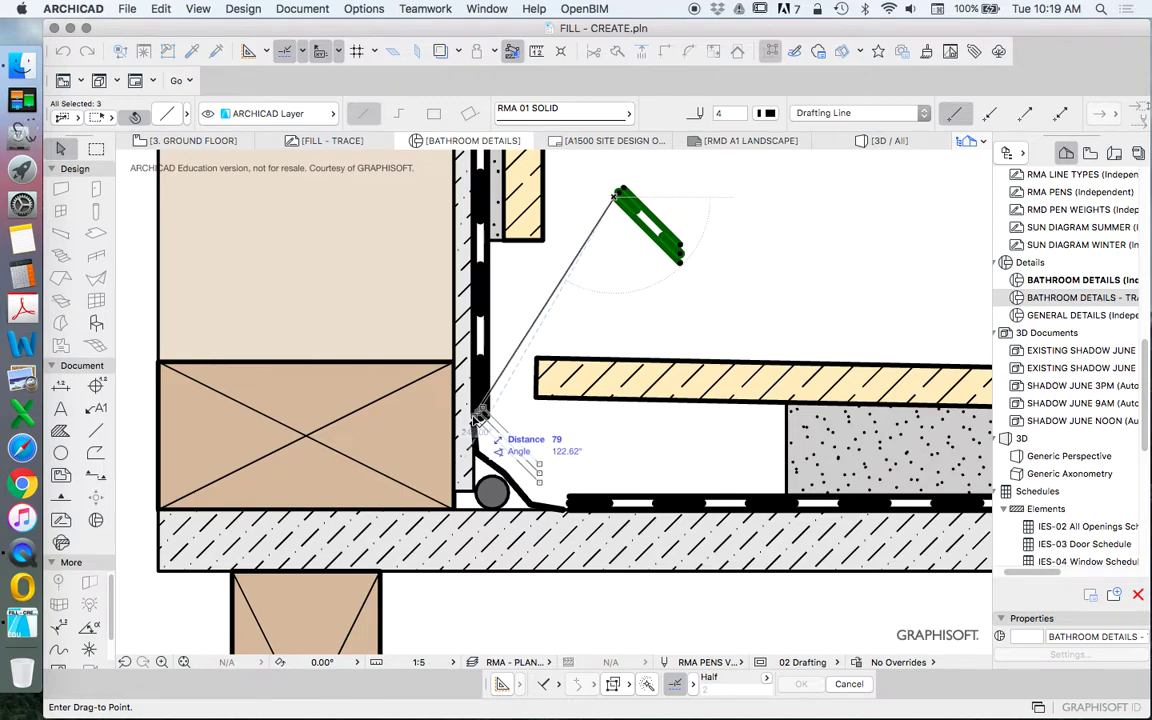
{"action": "left_click", "coordinate": [479, 413]}
Step: Turn off true line weight and intersect the angled piece's two solid lines and dashed line with the matching wall membrane lines
{"action": "right_click", "coordinate": [583, 300]}
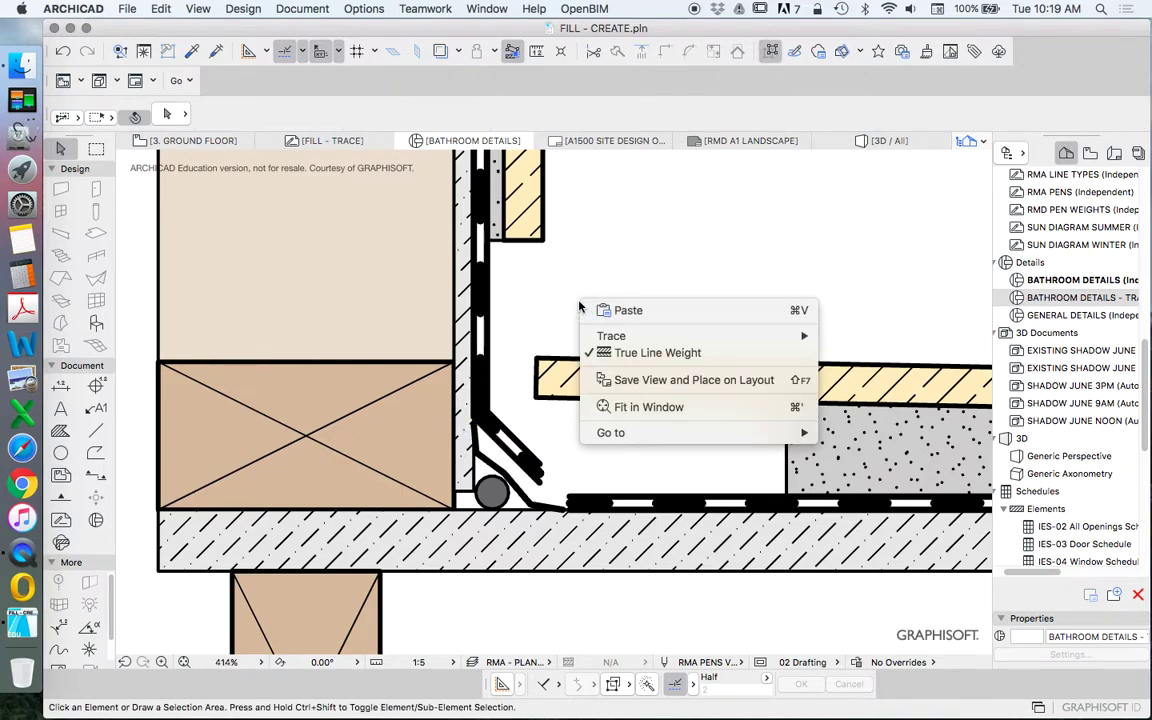
{"action": "left_click", "coordinate": [653, 352]}
{"action": "scroll", "coordinate": [485, 432], "scroll_direction": "up", "scroll_amount": 5}
{"action": "left_click", "coordinate": [465, 392]}
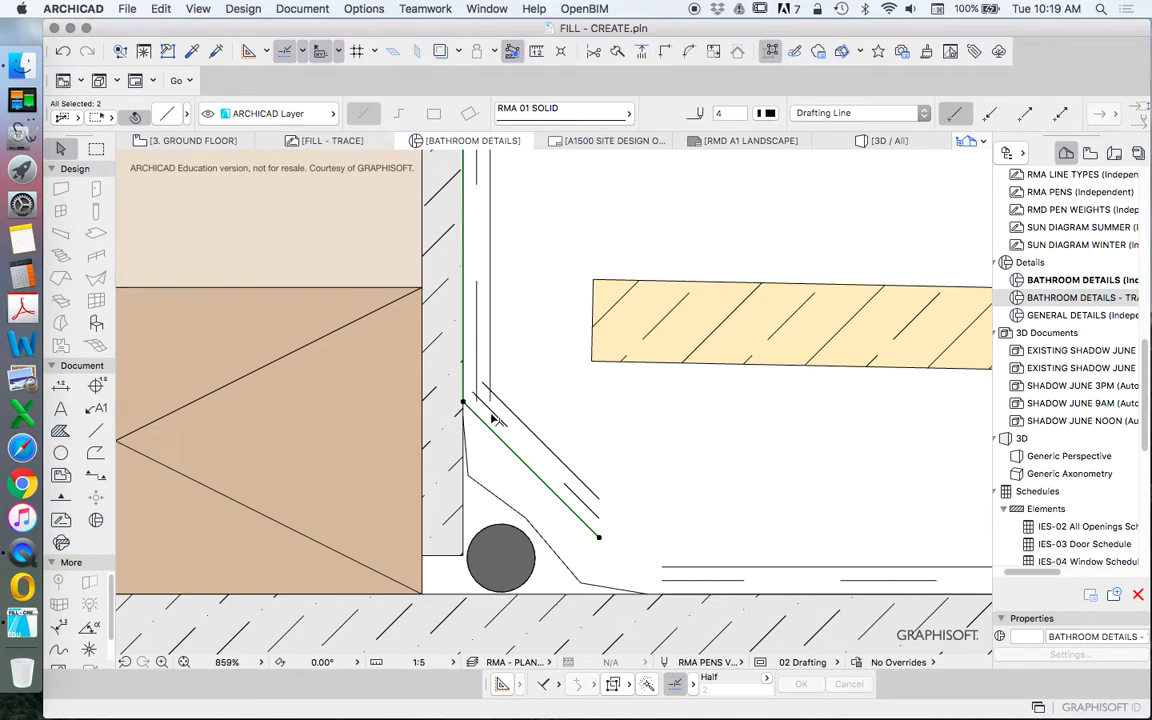
{"action": "left_click", "coordinate": [489, 411]}
{"action": "left_click", "coordinate": [478, 385], "text": "shift"}
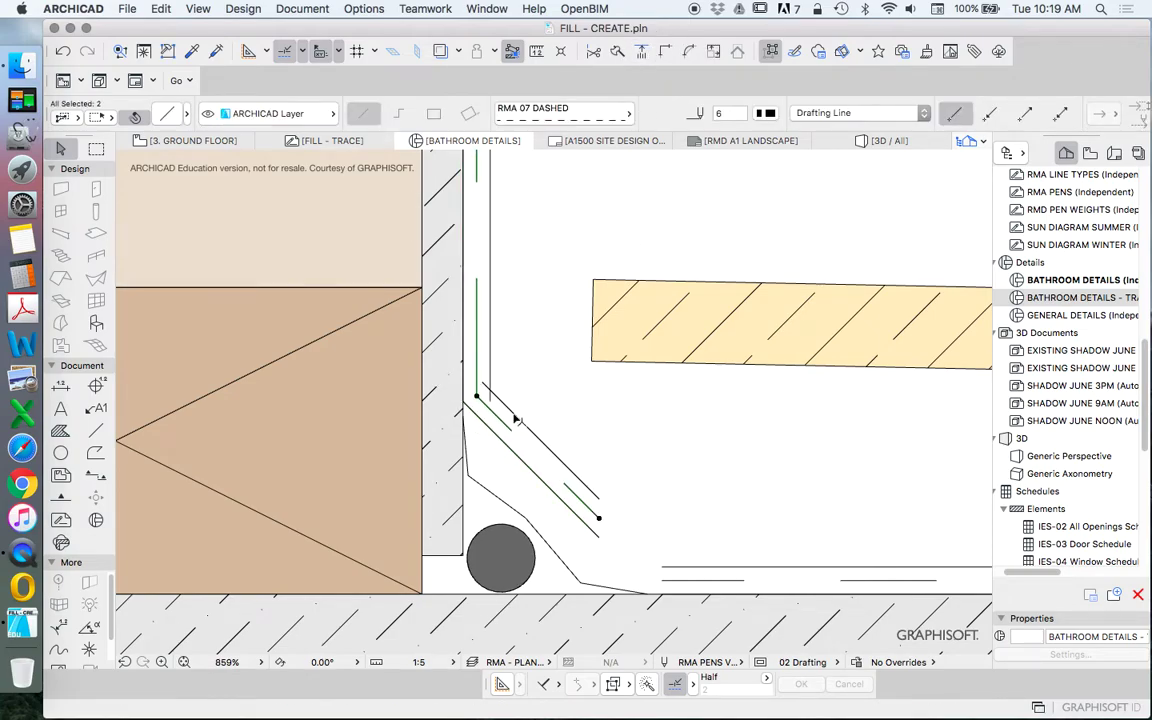
{"action": "left_click", "coordinate": [491, 381]}
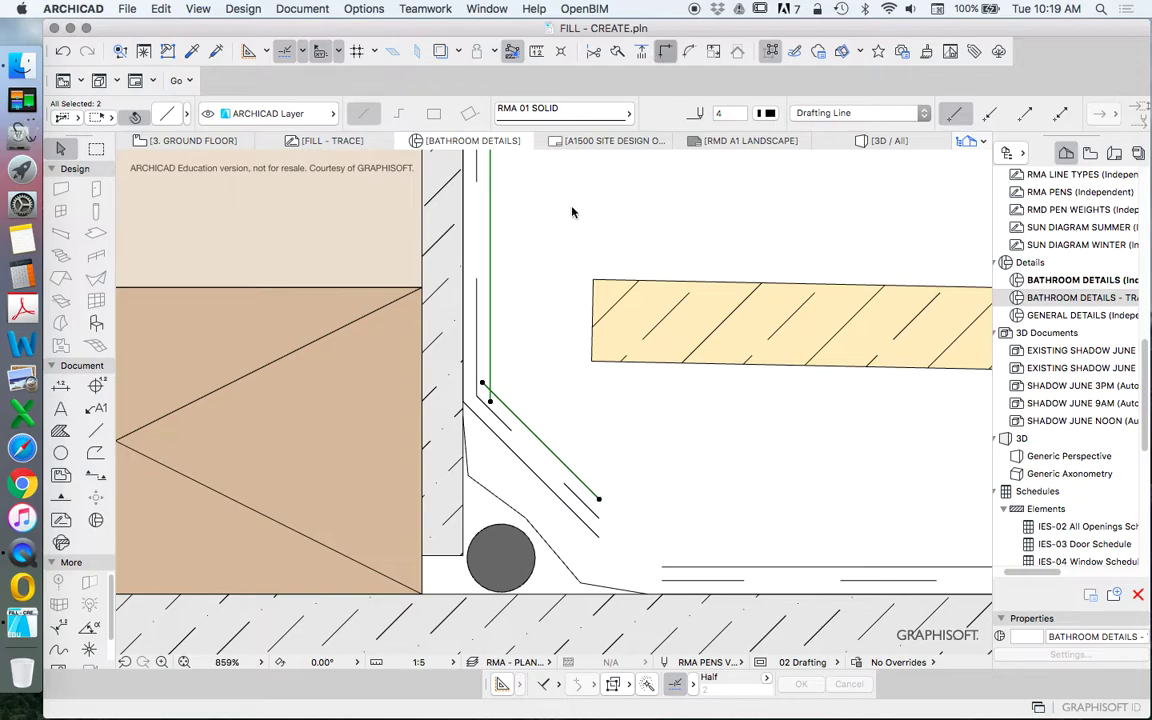
Step: Intersect the angled piece's upper solid, dashed and lower solid lines with the matching floor membrane lines
{"action": "scroll", "coordinate": [470, 512], "scroll_direction": "down", "scroll_amount": 1}
{"action": "scroll", "coordinate": [604, 509], "scroll_direction": "up", "scroll_amount": 2}
{"action": "scroll", "coordinate": [548, 506], "scroll_direction": "down", "scroll_amount": 4}
{"action": "scroll", "coordinate": [556, 506], "scroll_direction": "up", "scroll_amount": 3}
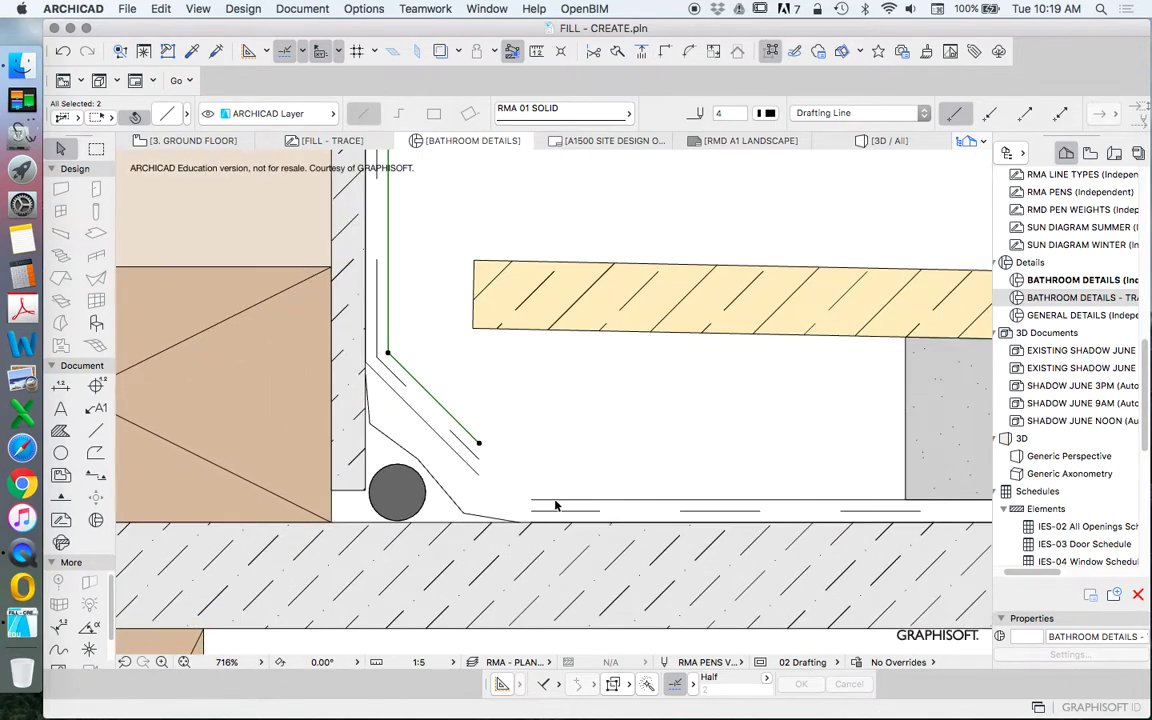
{"action": "left_click", "coordinate": [540, 499]}
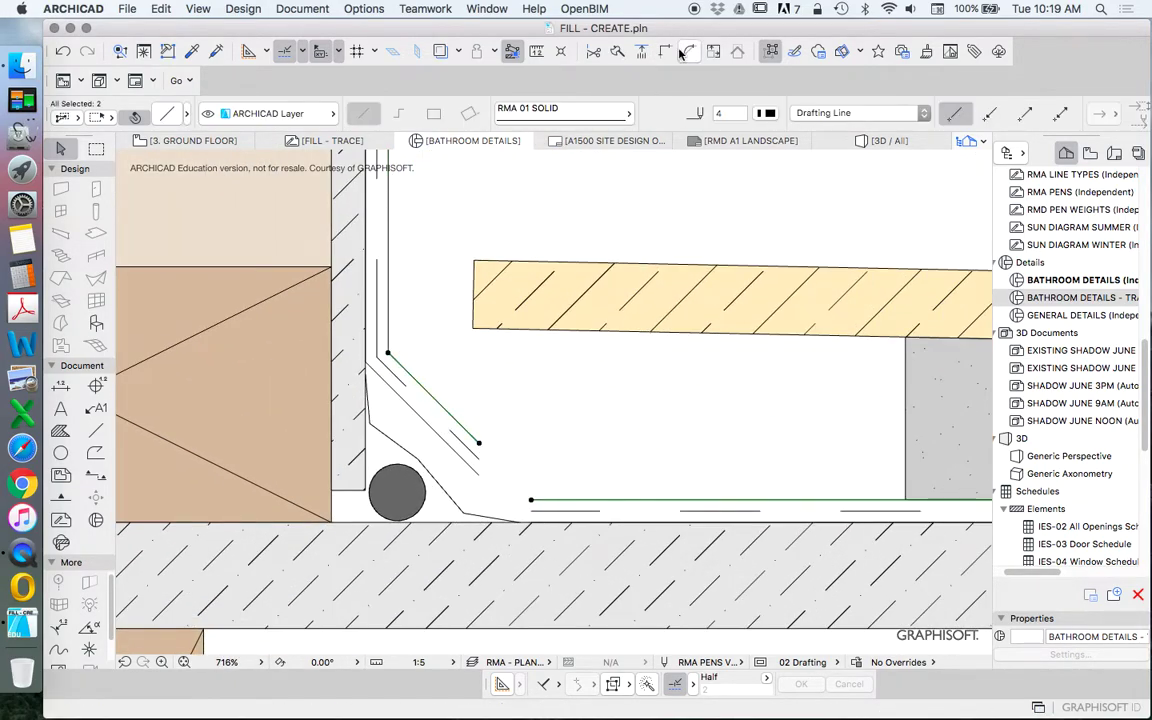
{"action": "left_click", "coordinate": [681, 53]}
{"action": "left_click", "coordinate": [553, 511]}
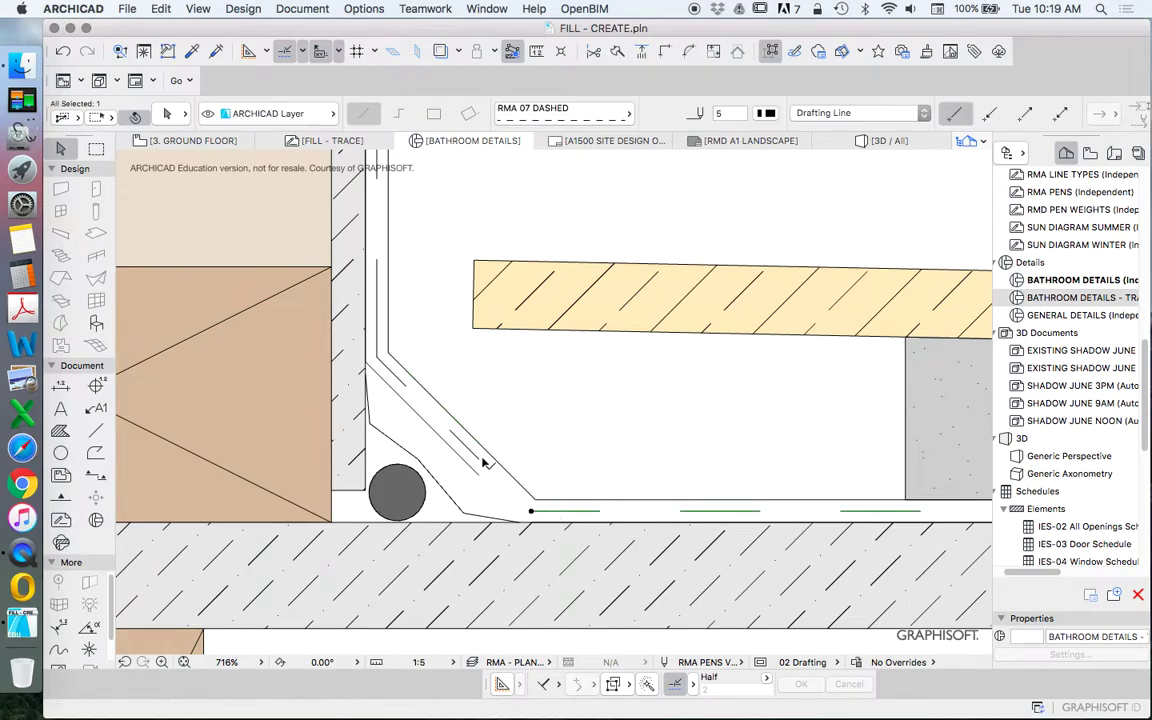
{"action": "left_click", "coordinate": [671, 54]}
{"action": "left_click", "coordinate": [577, 521]}
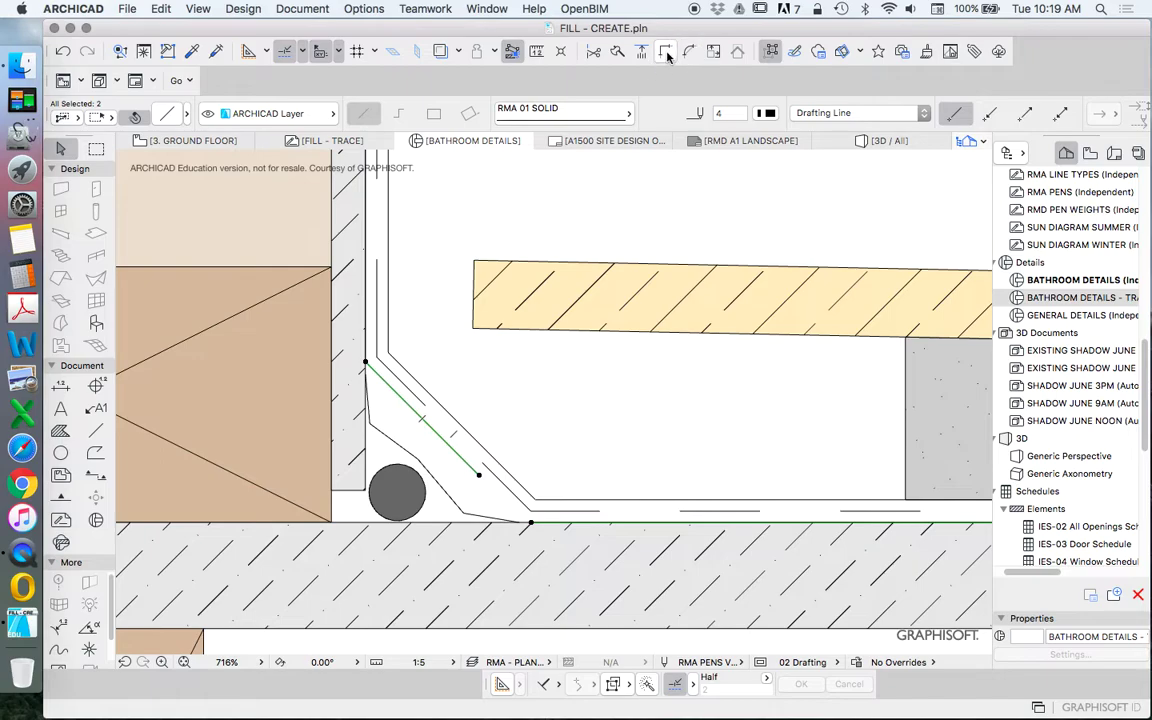
Step: Compare the membrane corner with the trace reference, then review it within the whole detail with true line weight on
{"action": "left_click", "coordinate": [440, 51]}
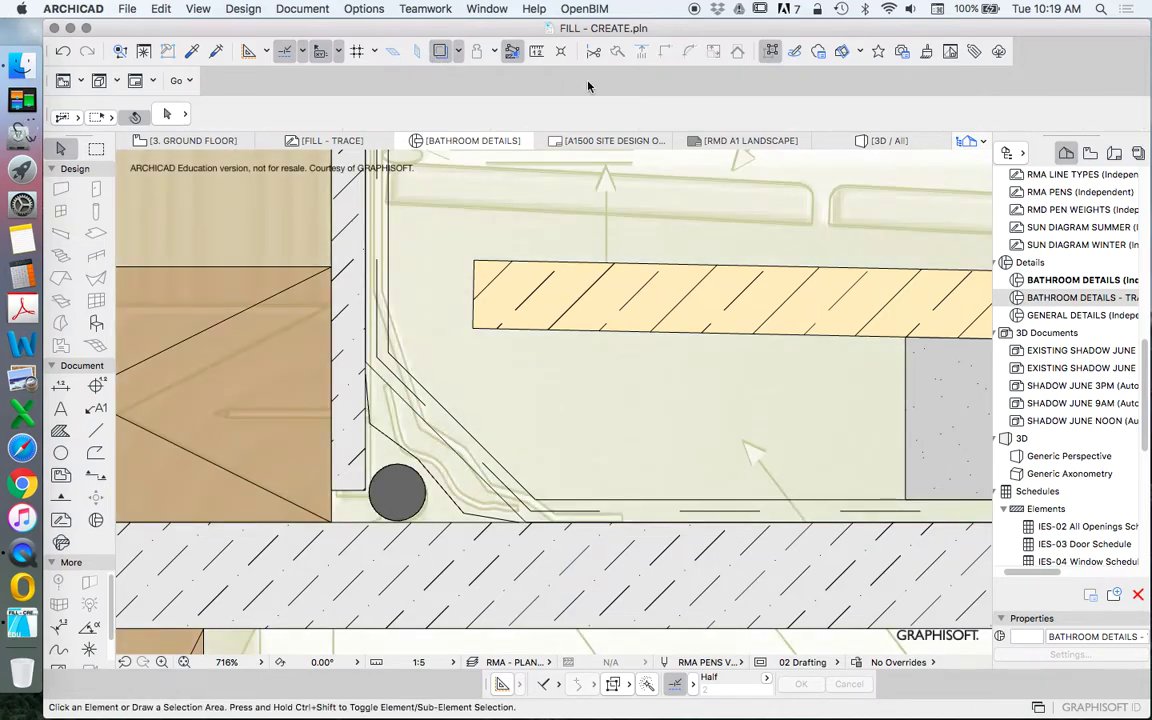
{"action": "scroll", "coordinate": [540, 342], "scroll_direction": "up", "scroll_amount": 2}
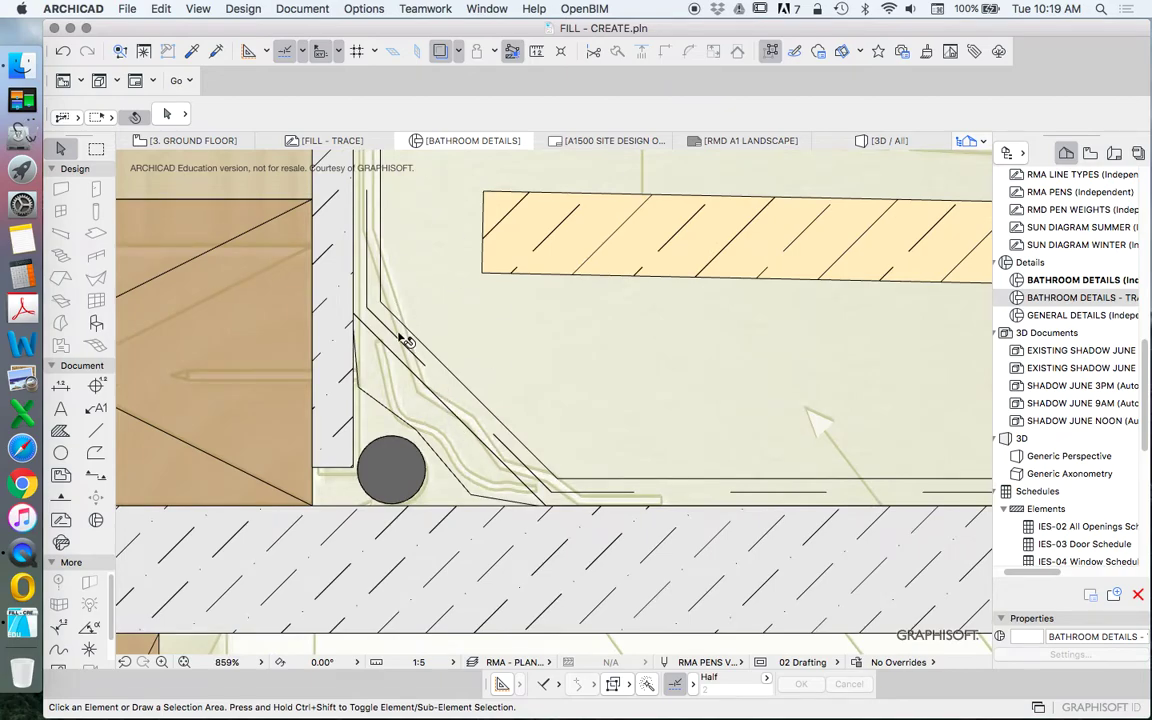
{"action": "scroll", "coordinate": [620, 480], "scroll_direction": "down", "scroll_amount": 4}
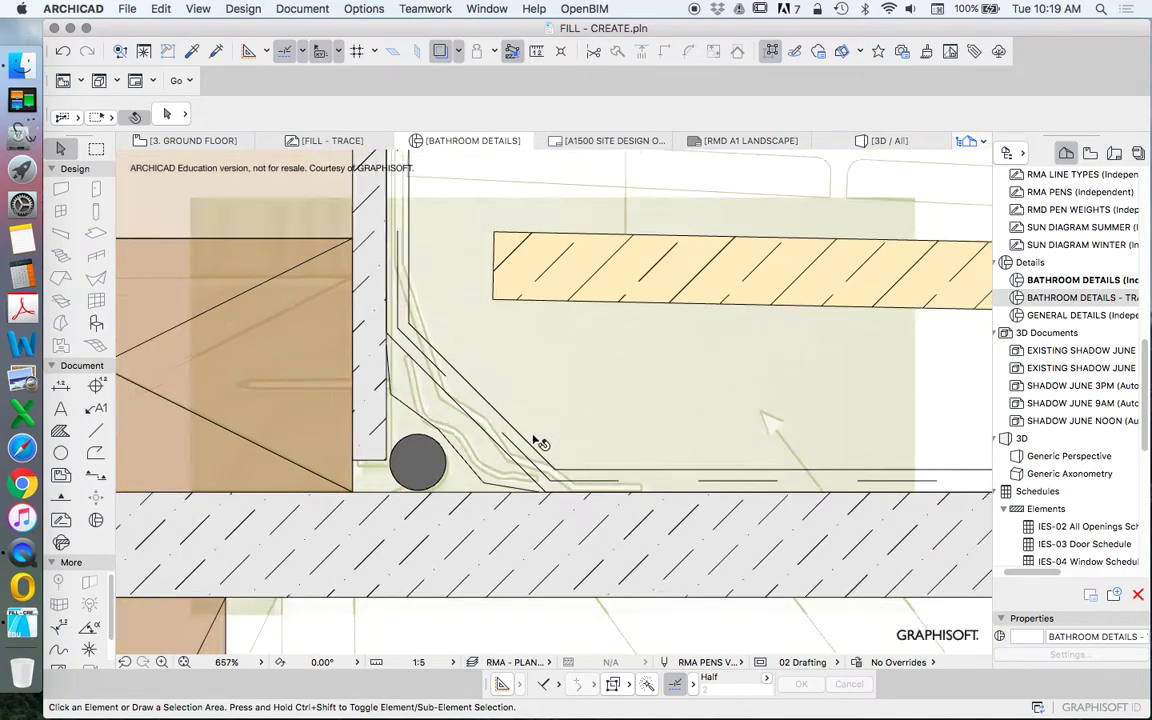
{"action": "right_click", "coordinate": [549, 369]}
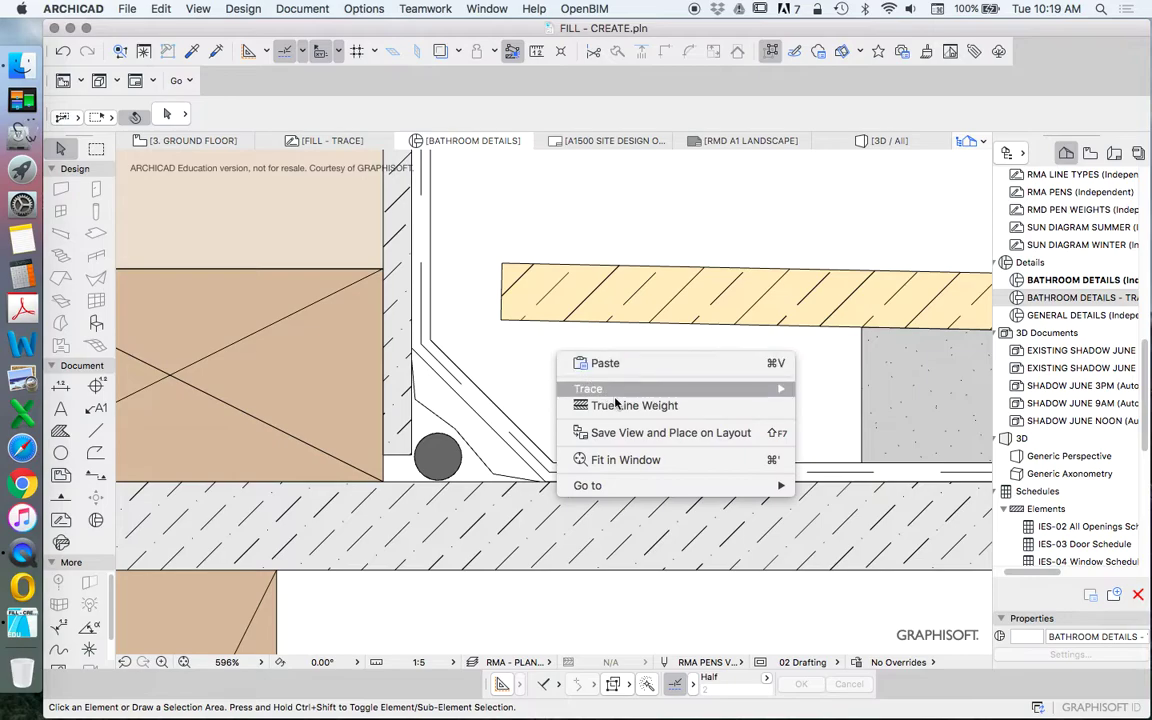
{"action": "left_click", "coordinate": [600, 457]}
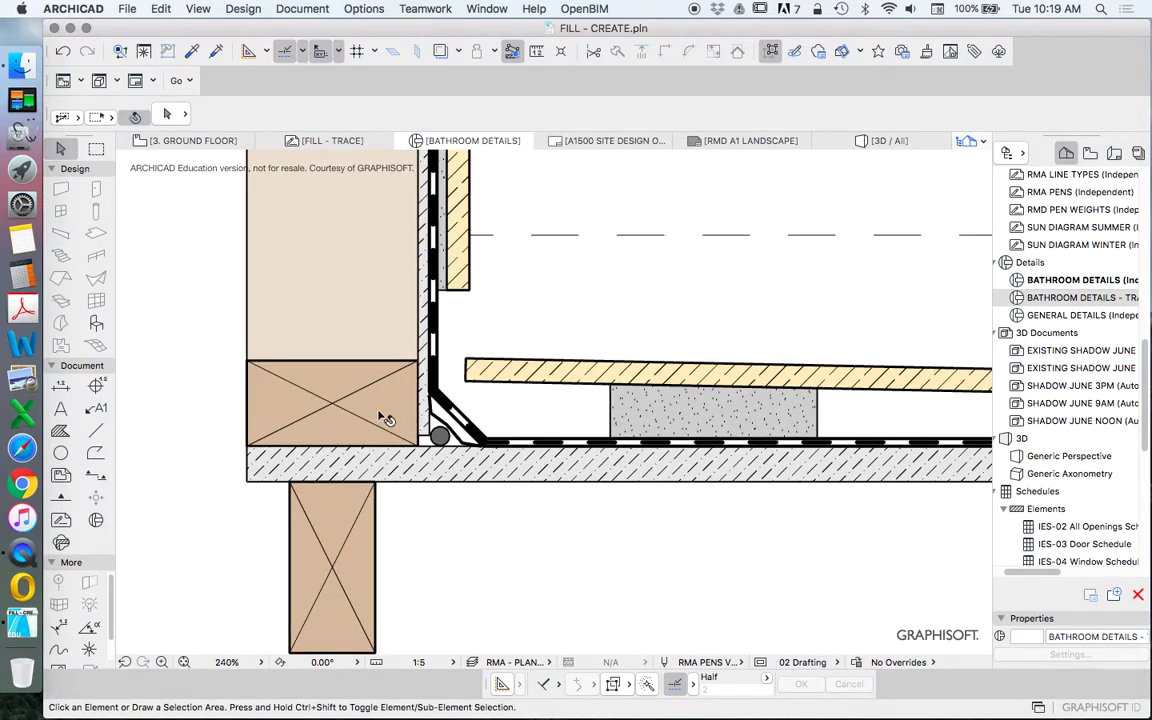
{"action": "scroll", "coordinate": [380, 414], "scroll_direction": "down", "scroll_amount": 4}
{"action": "scroll", "coordinate": [415, 403], "scroll_direction": "up", "scroll_amount": 4}
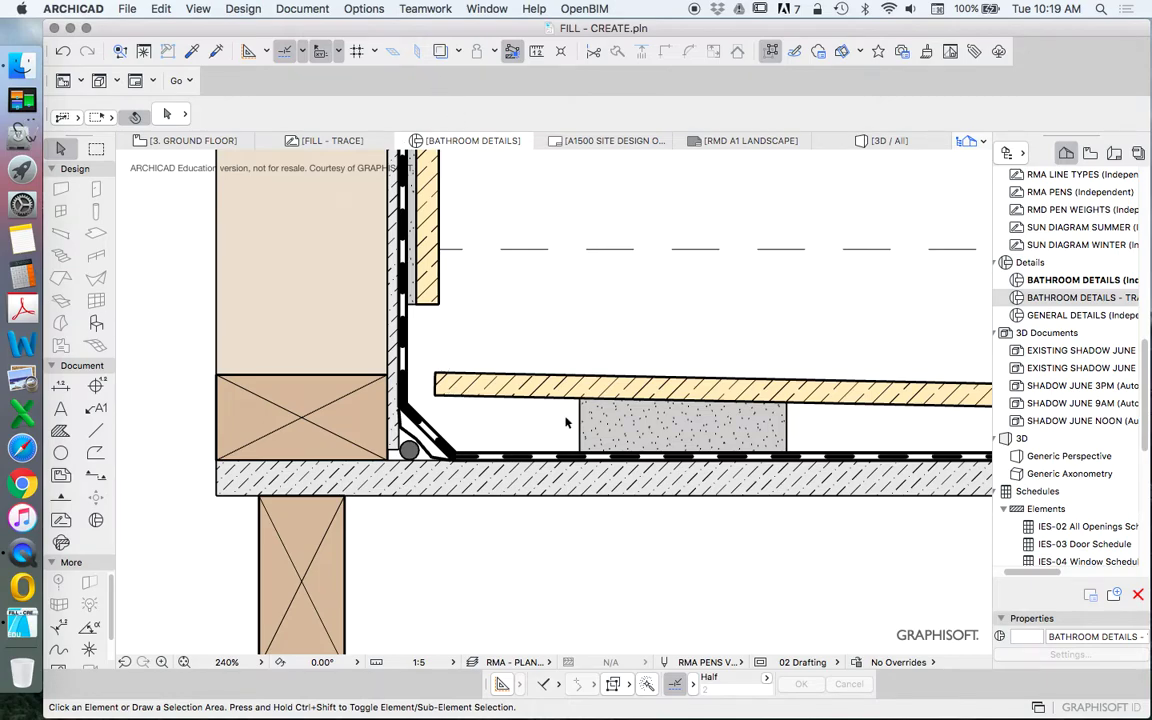
{"action": "scroll", "coordinate": [582, 418], "scroll_direction": "down", "scroll_amount": 4}
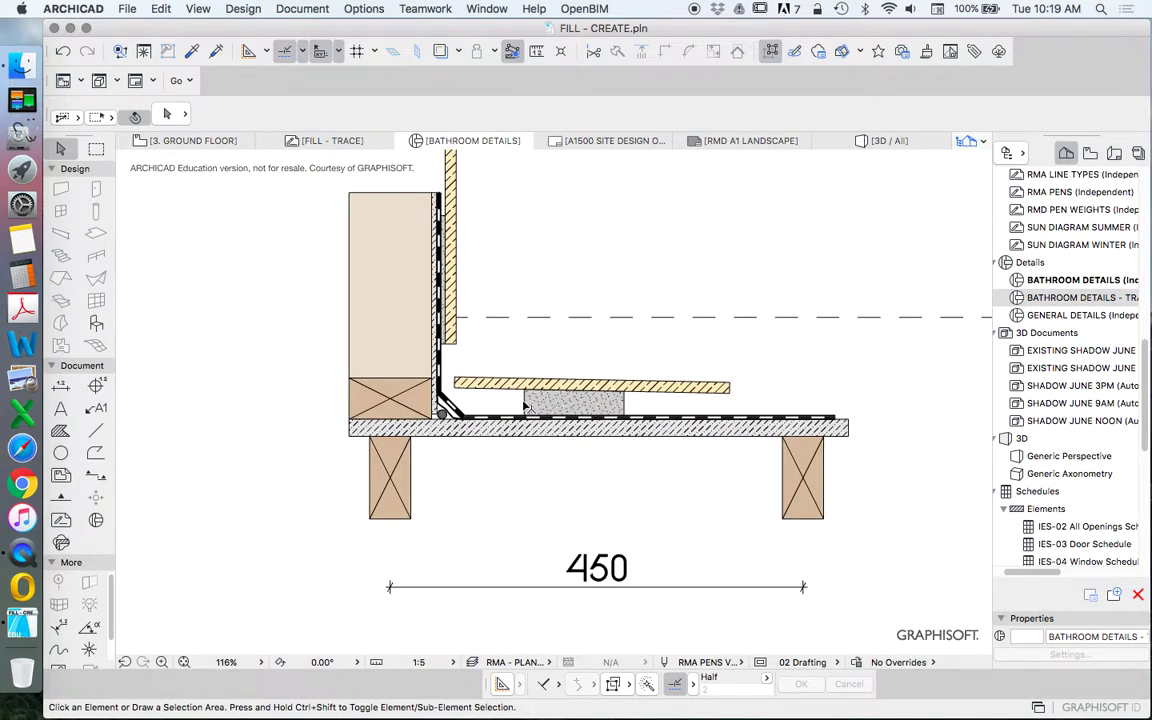
{"action": "scroll", "coordinate": [460, 399], "scroll_direction": "up", "scroll_amount": 3}
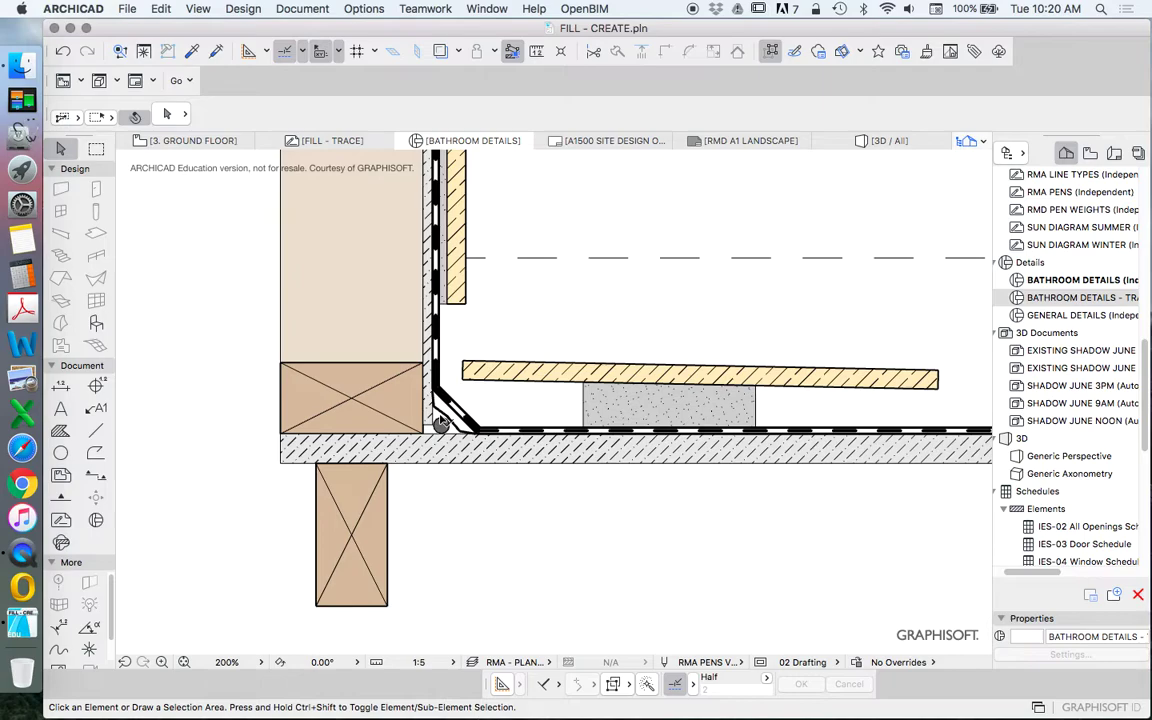
Step: Move the three angled membrane lines about 3 mm closer to the filled backing circle
{"action": "scroll", "coordinate": [432, 422], "scroll_direction": "up", "scroll_amount": 5}
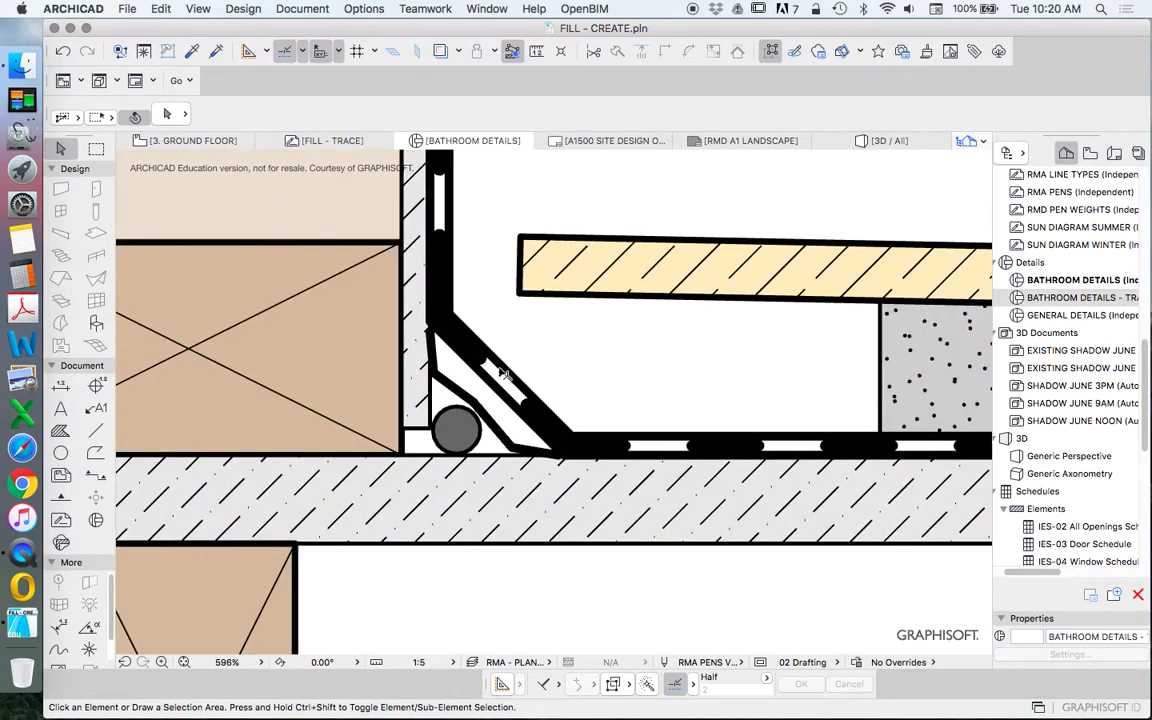
{"action": "scroll", "coordinate": [475, 395], "scroll_direction": "up", "scroll_amount": 3}
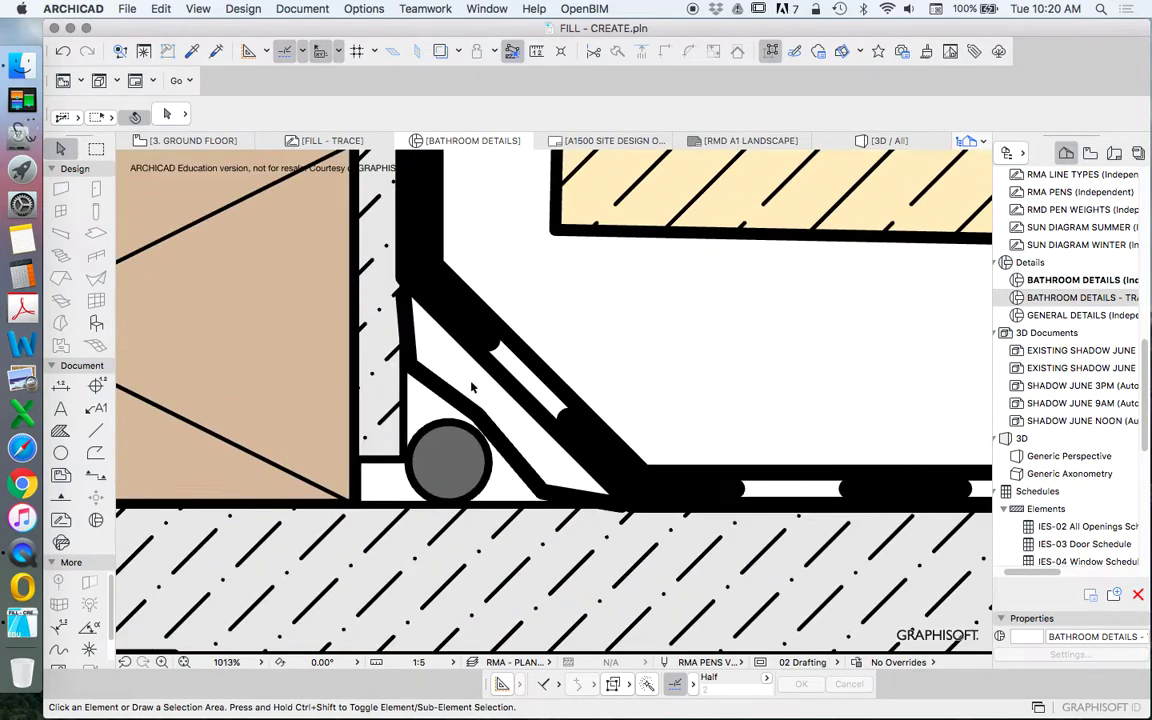
{"action": "left_click_drag", "start_coordinate": [561, 337], "coordinate": [480, 385]}
{"action": "right_click", "coordinate": [564, 302]}
{"action": "mouse_move", "coordinate": [748, 437]}
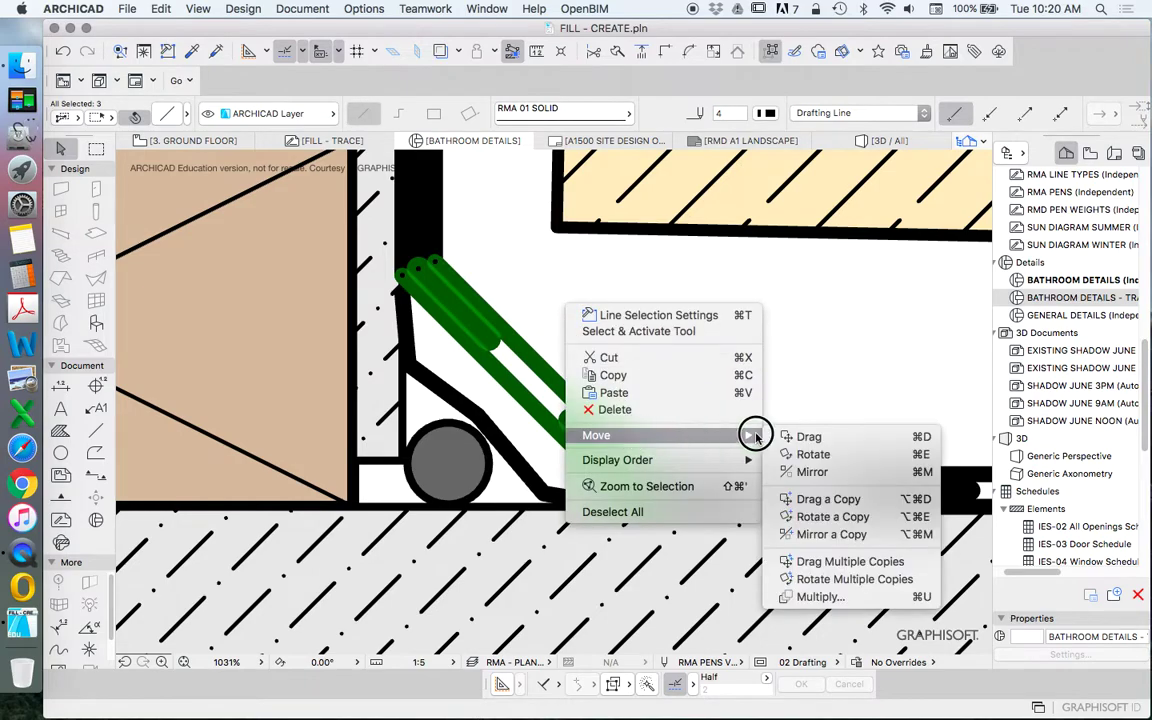
{"action": "left_click", "coordinate": [790, 437]}
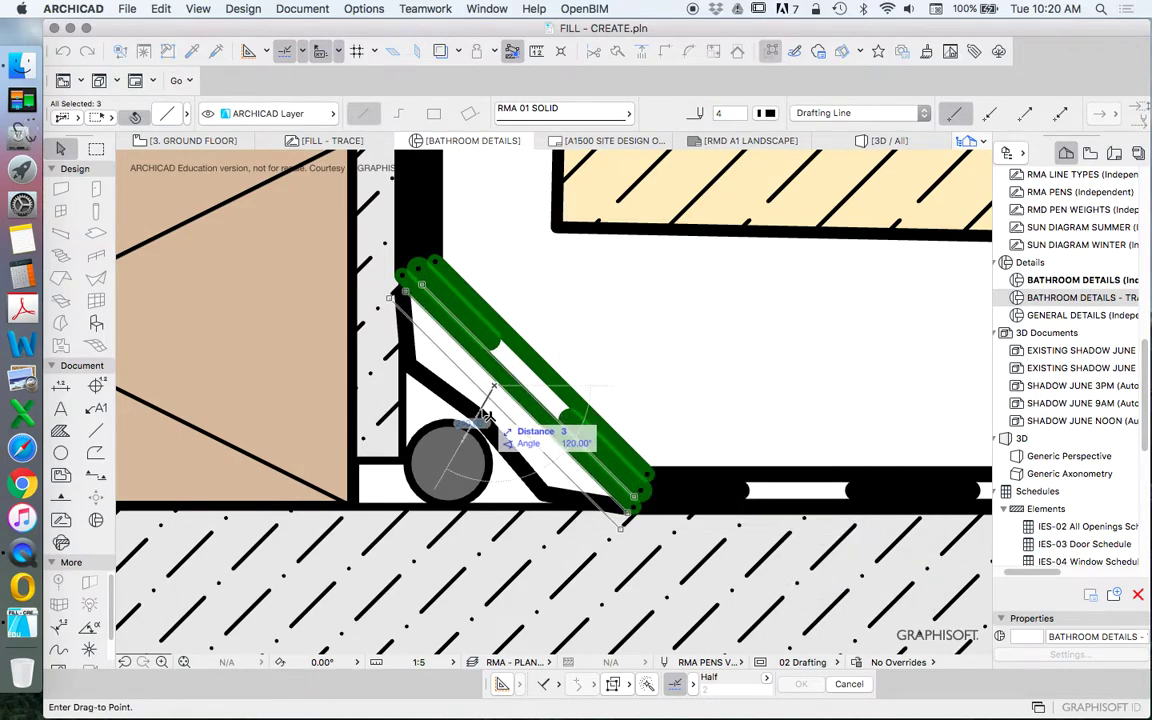
{"action": "left_click", "coordinate": [470, 433]}
{"action": "left_click", "coordinate": [519, 290]}
Step: Turn off true line weight and rejoin the moved angled lines with the wall membrane's three lines at their intersections
{"action": "right_click", "coordinate": [519, 290]}
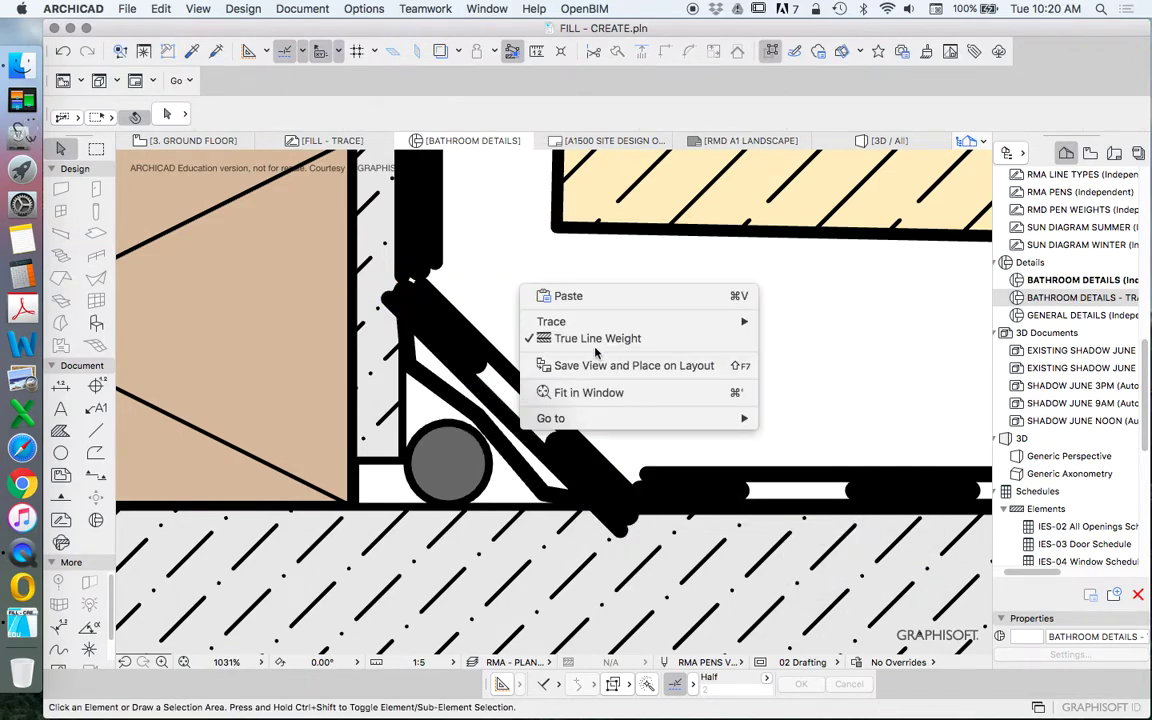
{"action": "left_click", "coordinate": [538, 316]}
{"action": "left_click", "coordinate": [438, 300]}
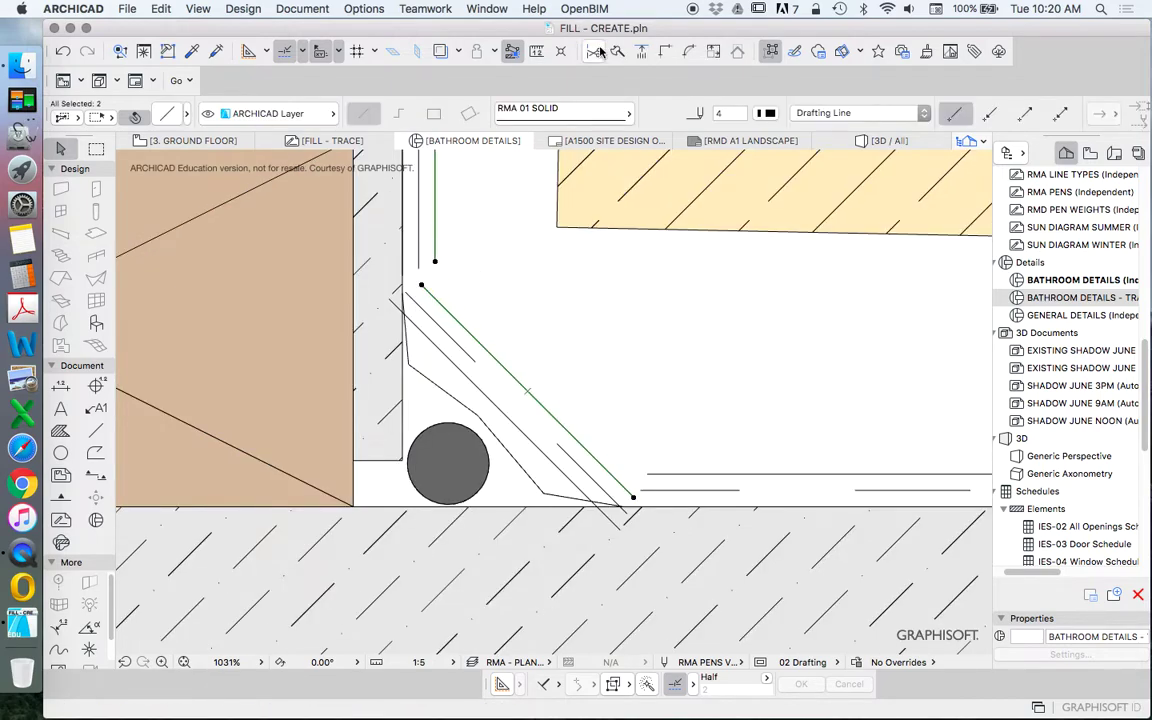
{"action": "left_click", "coordinate": [664, 51]}
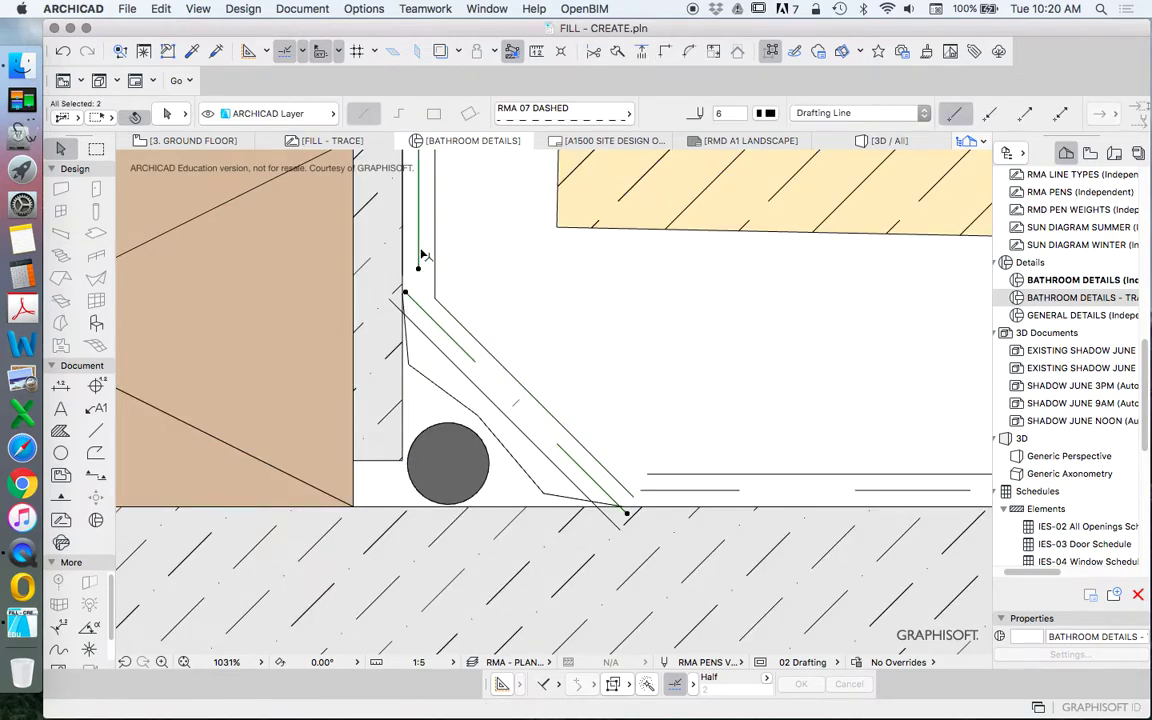
{"action": "left_click", "coordinate": [442, 352]}
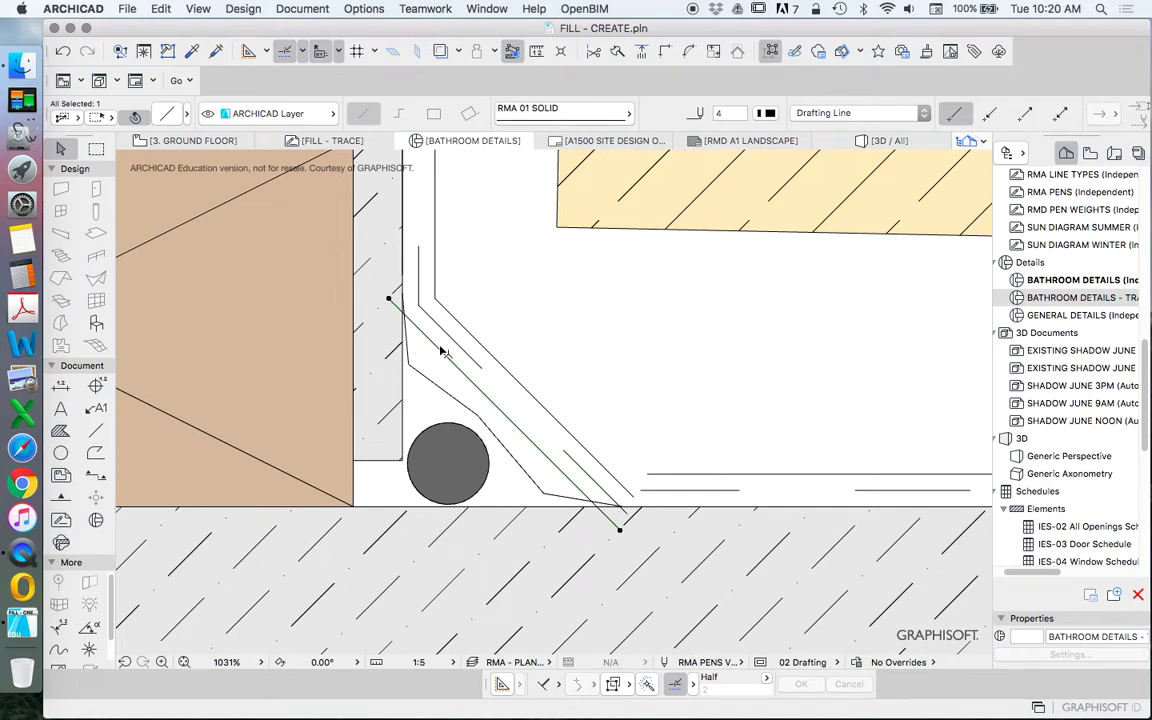
{"action": "left_click", "coordinate": [670, 52]}
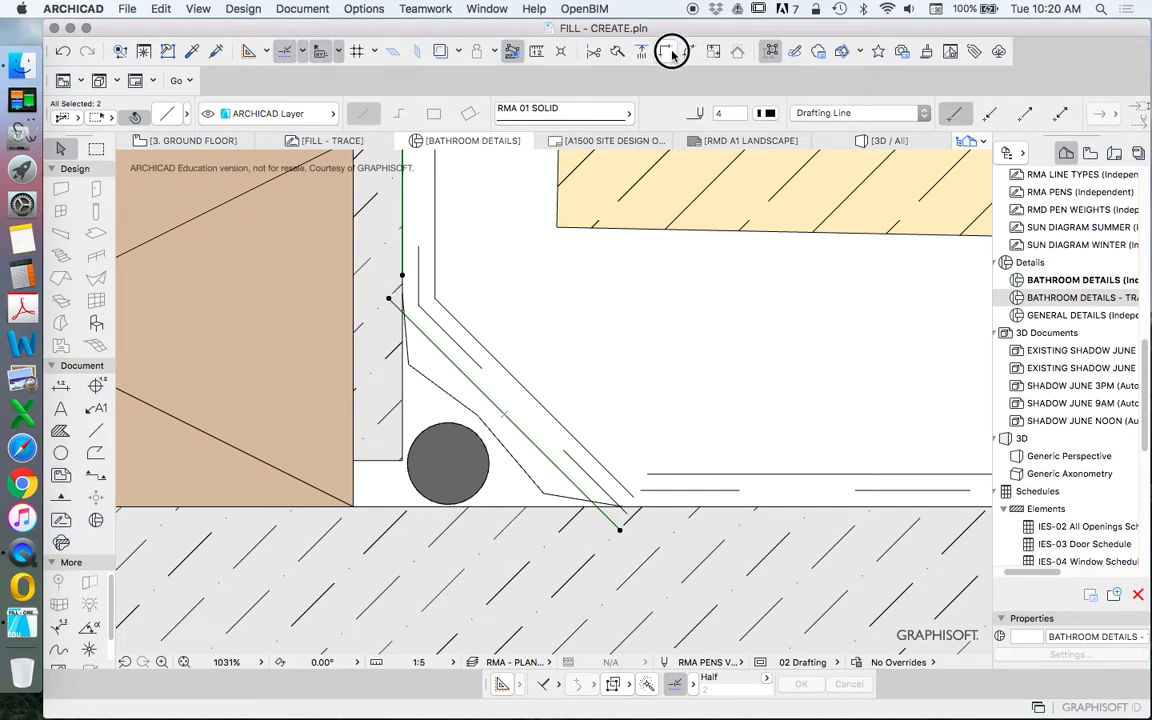
Step: Intersect the angled piece's upper solid, dashed and lower solid lines with the floor membrane's matching lines
{"action": "scroll", "coordinate": [436, 365], "scroll_direction": "down", "scroll_amount": 4}
{"action": "scroll", "coordinate": [560, 435], "scroll_direction": "up", "scroll_amount": 2}
{"action": "scroll", "coordinate": [565, 437], "scroll_direction": "up", "scroll_amount": 2}
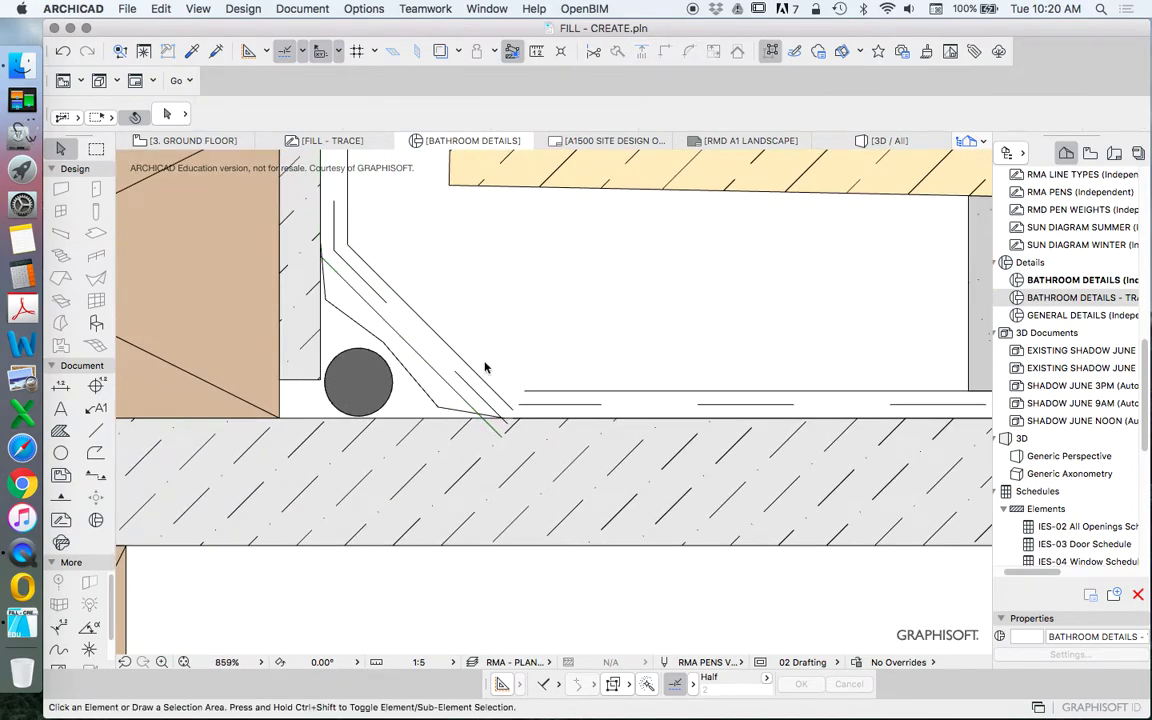
{"action": "left_click", "coordinate": [526, 392], "text": "shift"}
{"action": "left_click", "coordinate": [670, 52]}
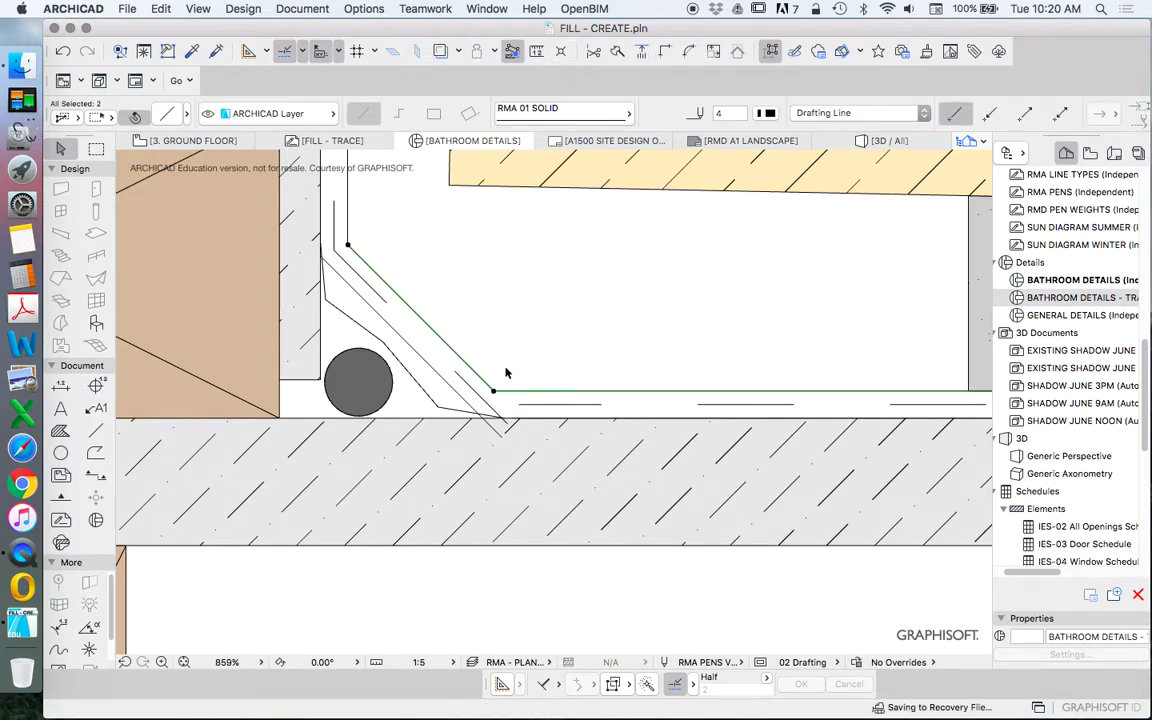
{"action": "left_click", "coordinate": [527, 405]}
{"action": "left_click", "coordinate": [480, 398], "text": "shift"}
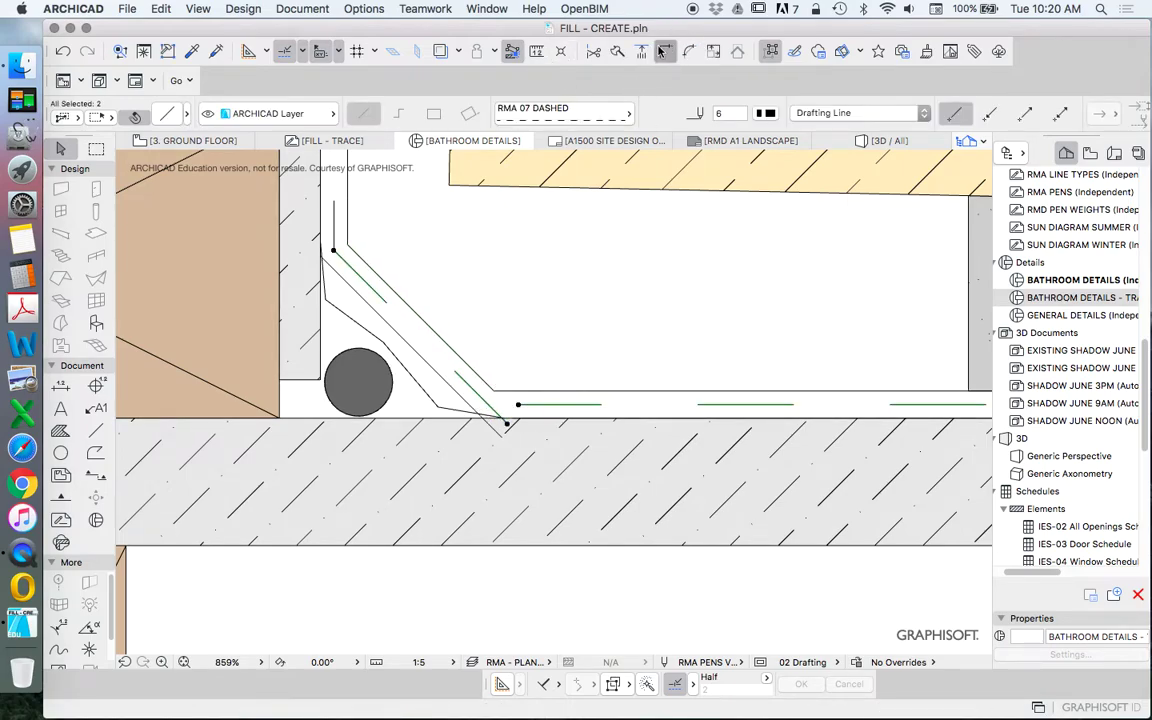
{"action": "left_click", "coordinate": [661, 51]}
{"action": "left_click", "coordinate": [465, 399]}
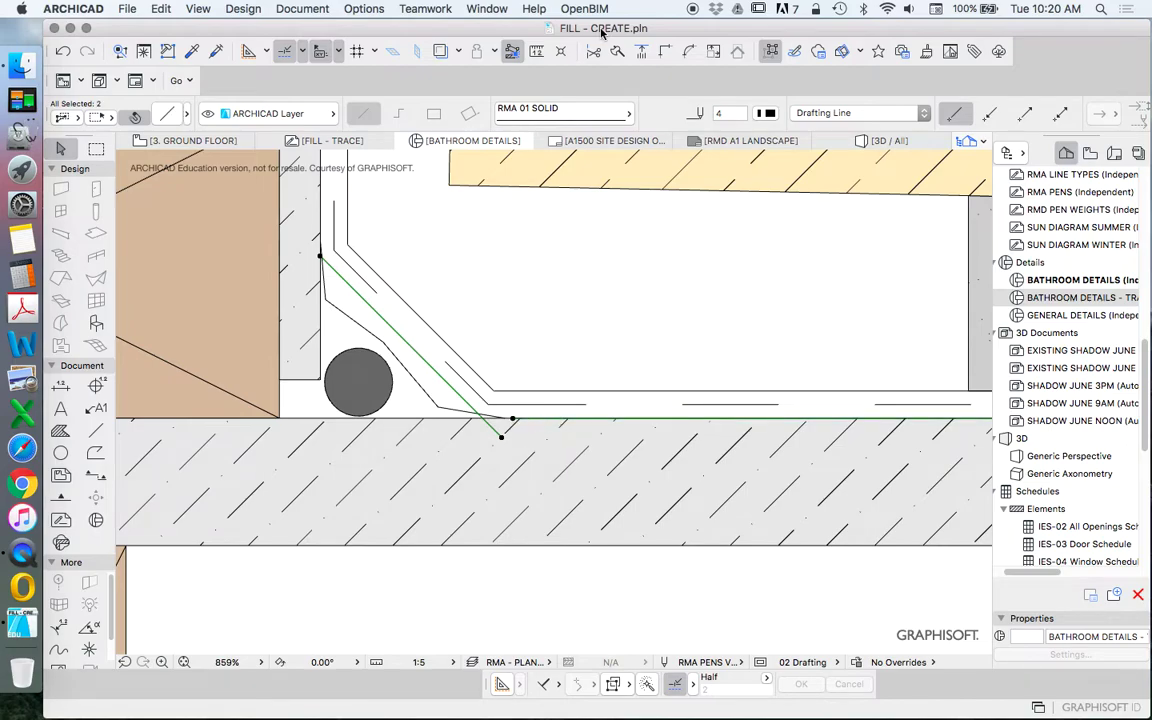
{"action": "left_click", "coordinate": [528, 296]}
Step: Compare the rejoined corner with the trace reference, then turn on true line weight and review the whole detail
{"action": "scroll", "coordinate": [527, 352], "scroll_direction": "down", "scroll_amount": 4}
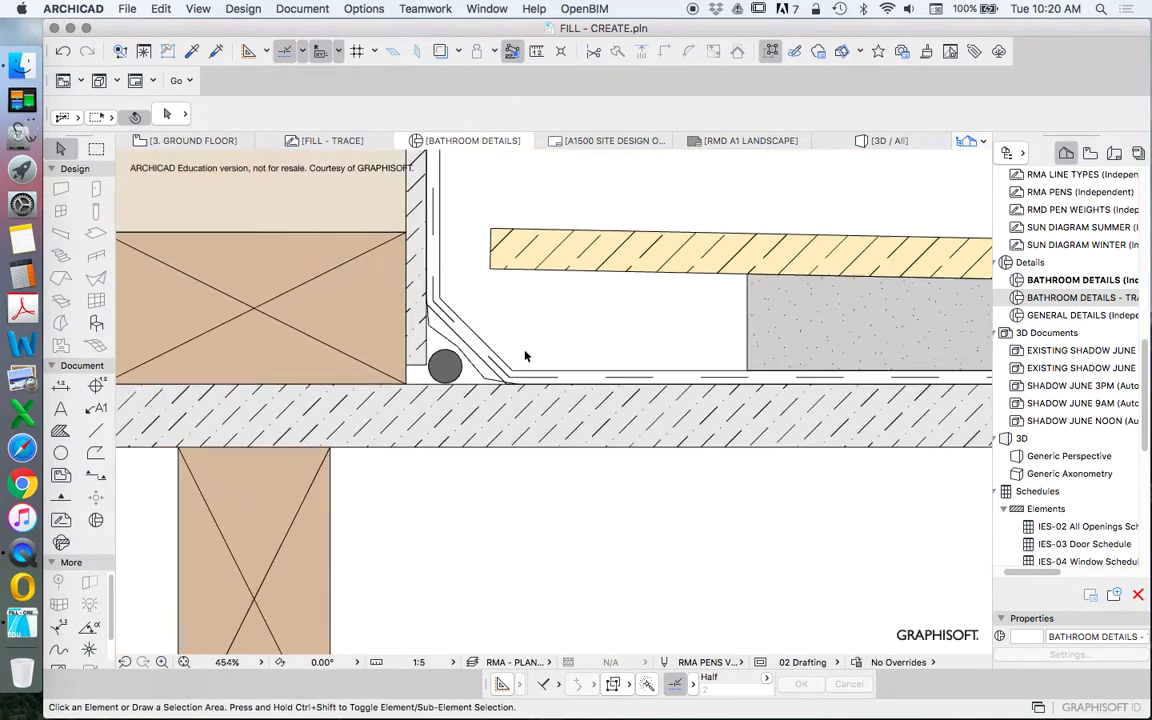
{"action": "scroll", "coordinate": [527, 358], "scroll_direction": "up", "scroll_amount": 4}
{"action": "scroll", "coordinate": [578, 415], "scroll_direction": "down", "scroll_amount": 4}
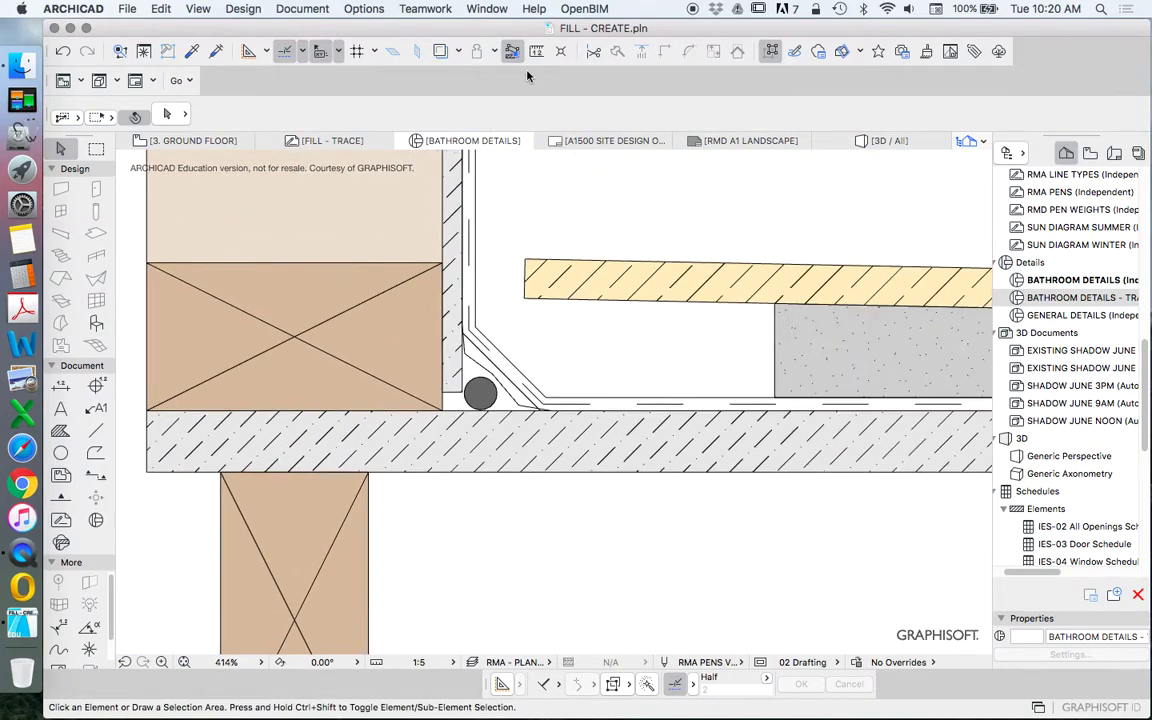
{"action": "left_click", "coordinate": [445, 54]}
{"action": "scroll", "coordinate": [503, 361], "scroll_direction": "down", "scroll_amount": 3}
{"action": "left_click", "coordinate": [439, 51]}
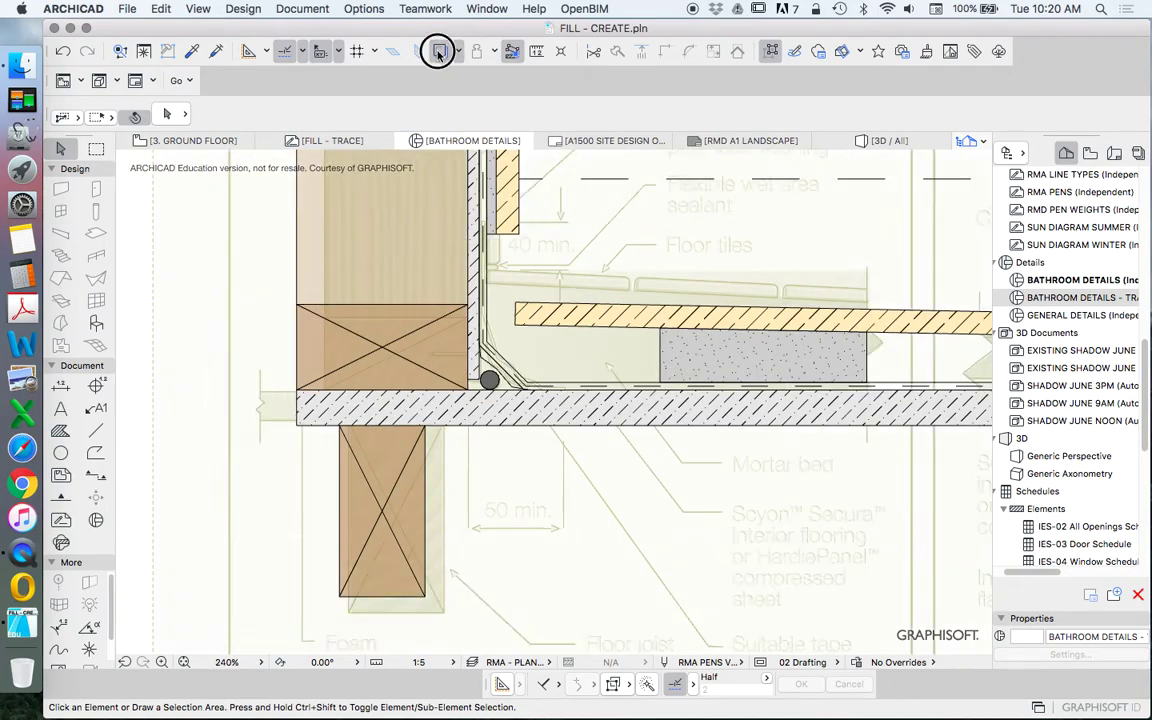
{"action": "right_click", "coordinate": [663, 247]}
{"action": "left_click", "coordinate": [690, 286]}
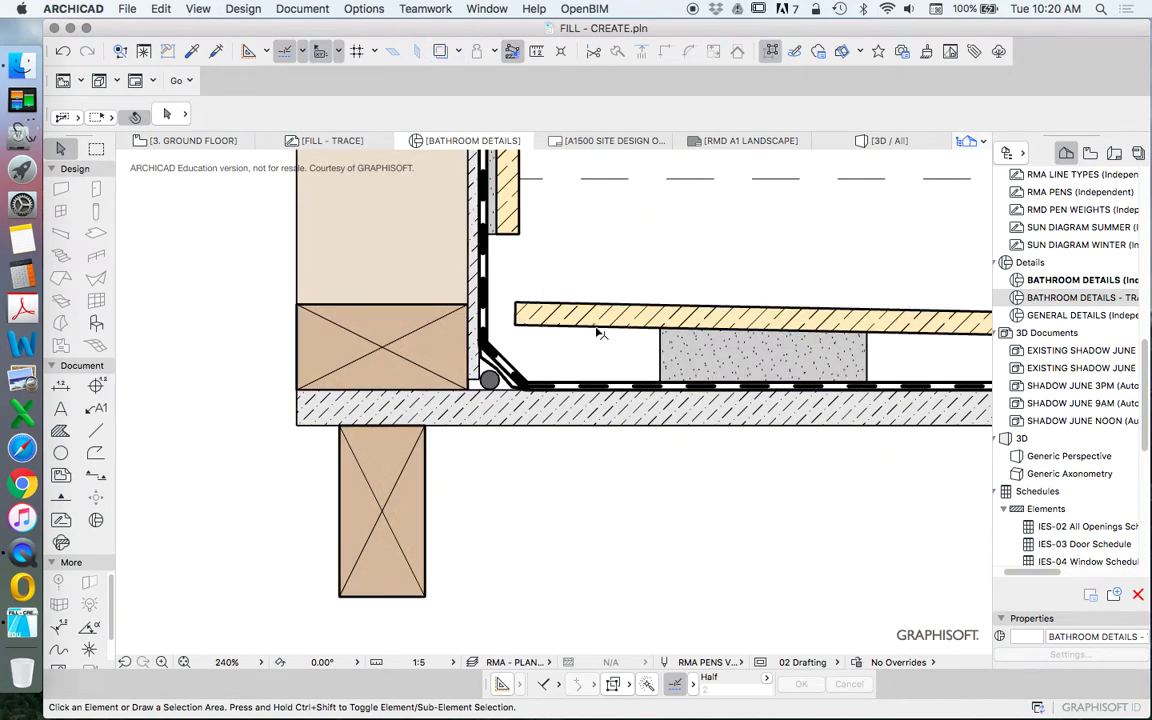
{"action": "scroll", "coordinate": [573, 427], "scroll_direction": "down", "scroll_amount": 5}
{"action": "scroll", "coordinate": [640, 440], "scroll_direction": "down", "scroll_amount": 4}
{"action": "scroll", "coordinate": [630, 432], "scroll_direction": "up", "scroll_amount": 3}
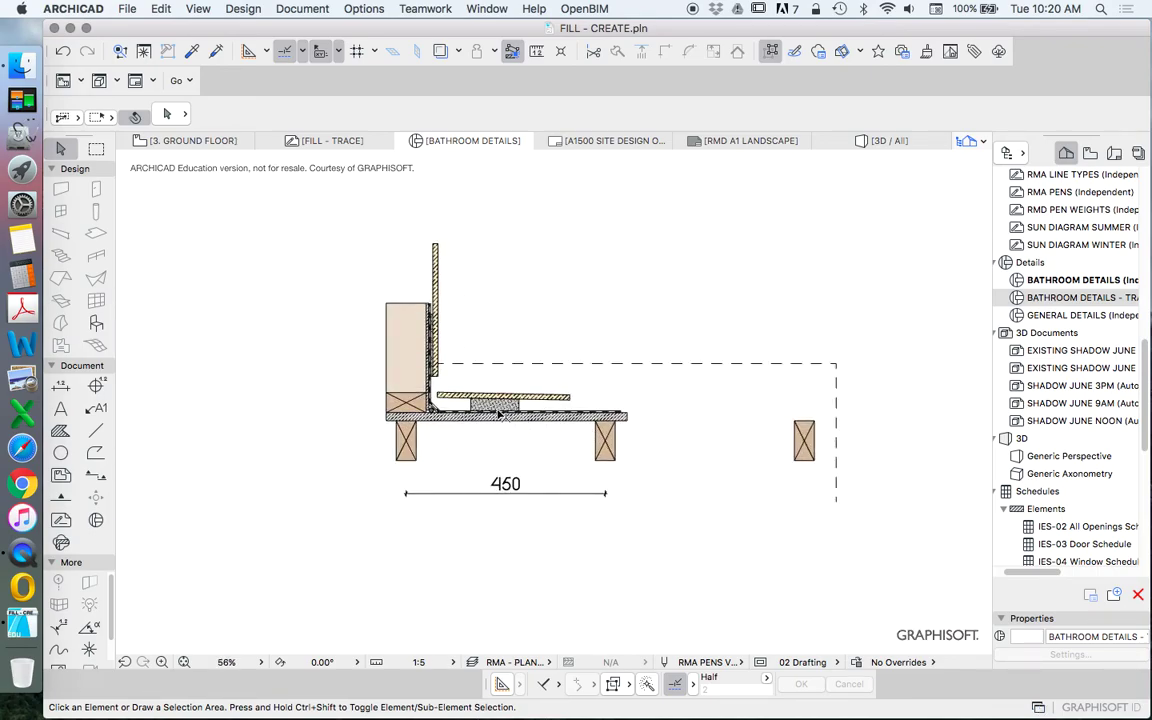
{"action": "scroll", "coordinate": [500, 414], "scroll_direction": "up", "scroll_amount": 5}
{"action": "left_click", "coordinate": [528, 362]}
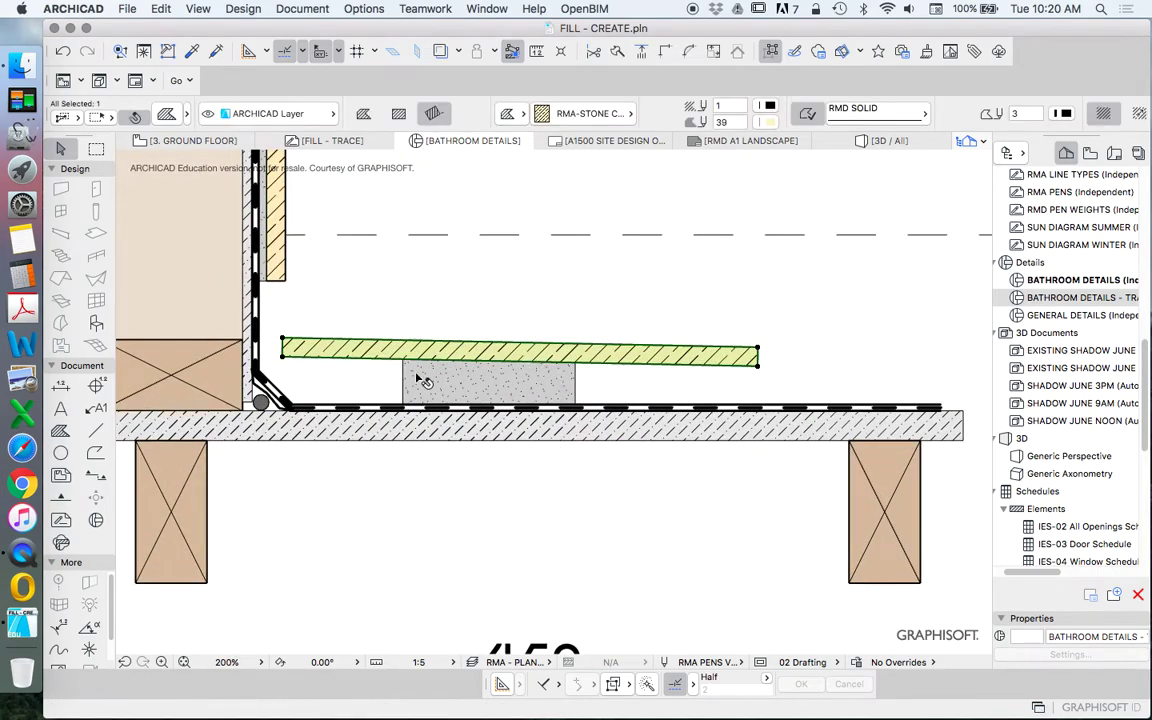
{"action": "scroll", "coordinate": [421, 381], "scroll_direction": "down", "scroll_amount": 5}
{"action": "scroll", "coordinate": [600, 395], "scroll_direction": "up", "scroll_amount": 2}
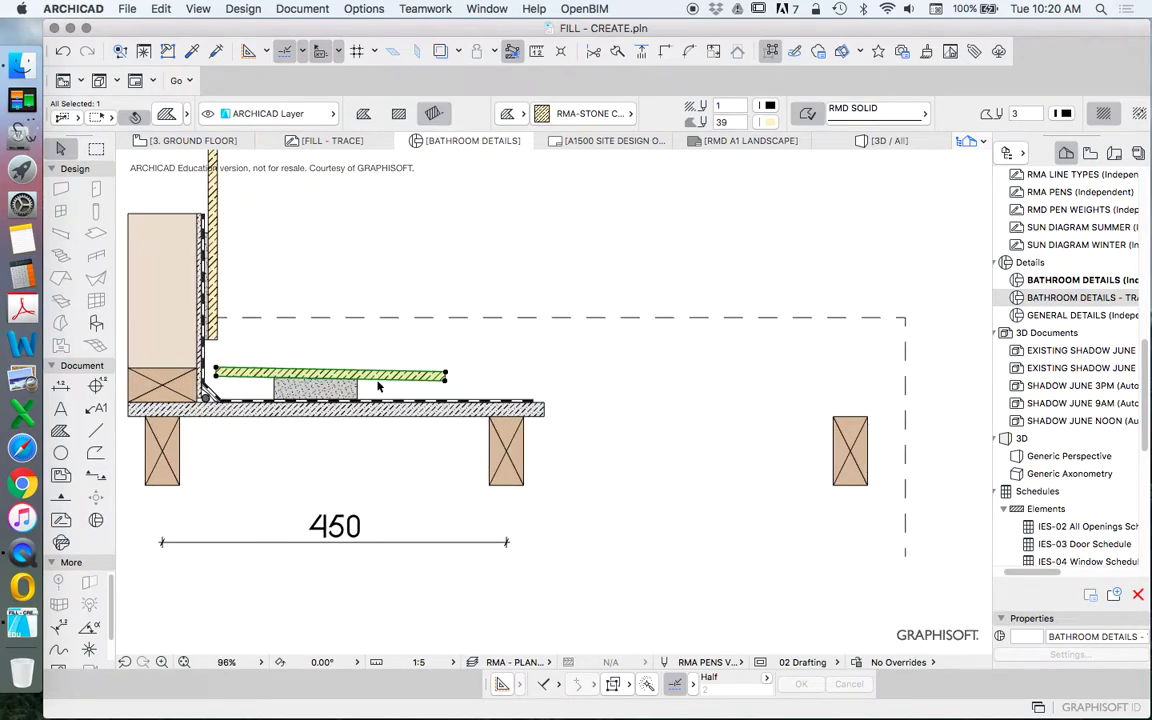
{"action": "scroll", "coordinate": [378, 386], "scroll_direction": "up", "scroll_amount": 3}
{"action": "left_click", "coordinate": [445, 376]}
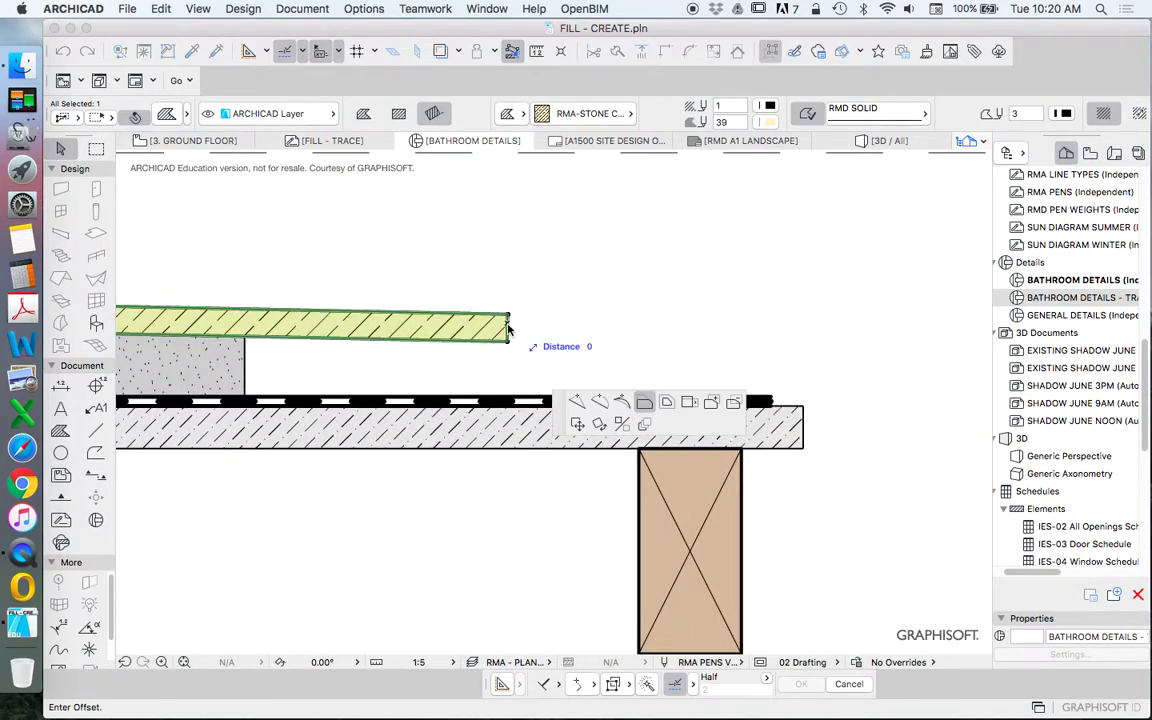
{"action": "scroll", "coordinate": [520, 335], "scroll_direction": "down", "scroll_amount": 4}
{"action": "key", "text": "Escape"}
{"action": "key", "text": "Escape"}
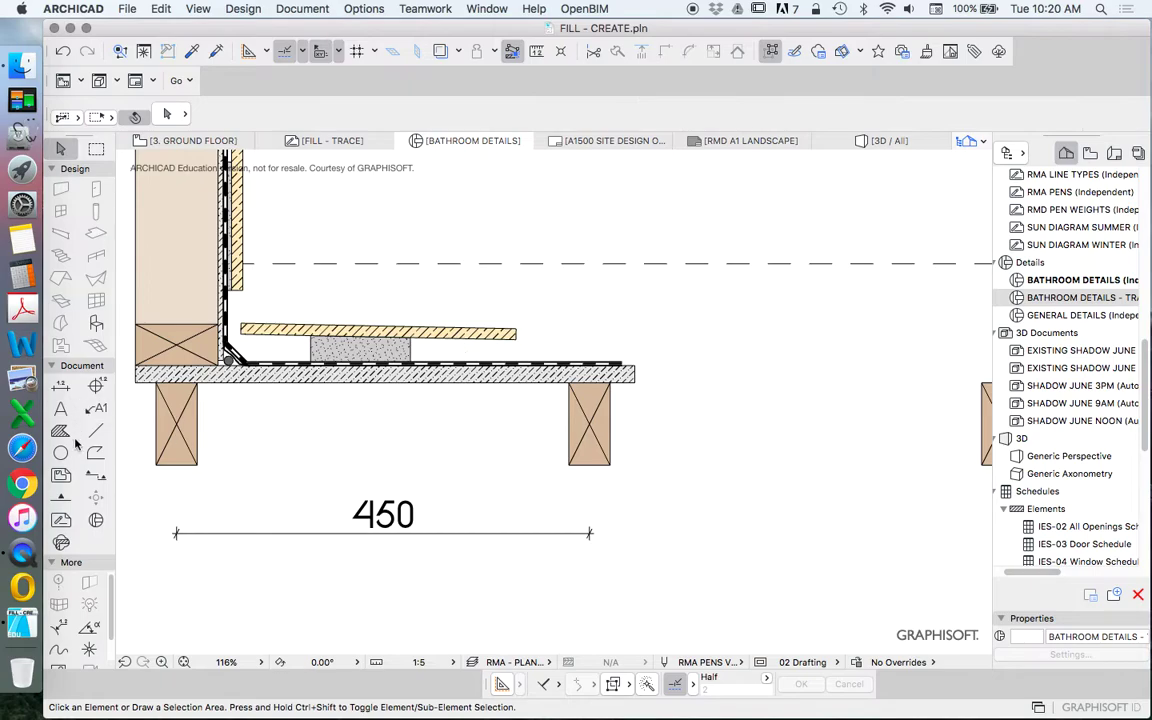
Step: Measure the horizontal dashed line's length from the wall tile to its far corner with the Line tool
{"action": "left_click", "coordinate": [95, 430]}
{"action": "scroll", "coordinate": [209, 381], "scroll_direction": "down", "scroll_amount": 3}
{"action": "left_click", "coordinate": [225, 324]}
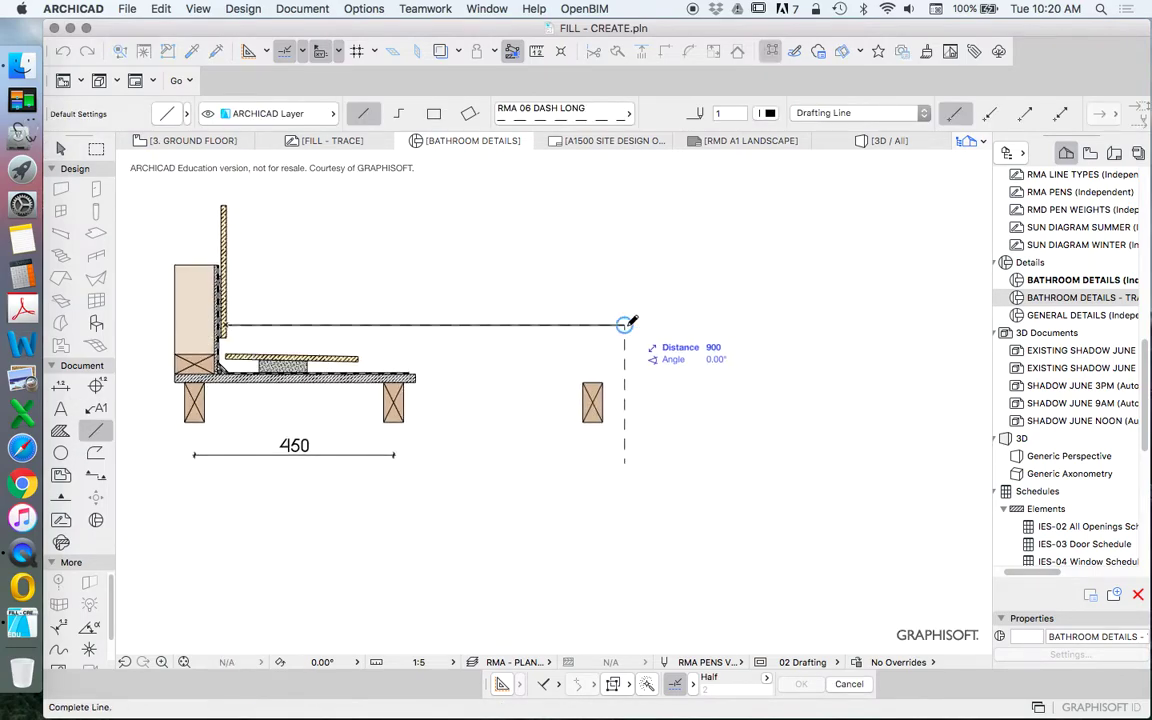
{"action": "left_click", "coordinate": [624, 324]}
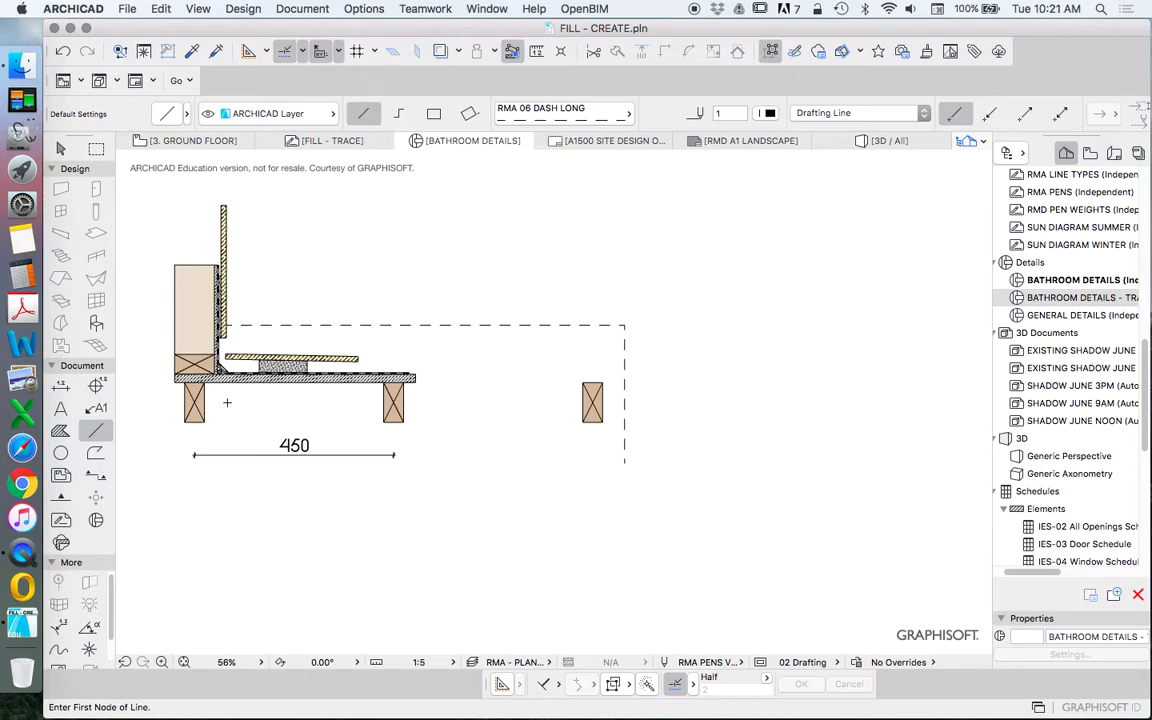
{"action": "scroll", "coordinate": [514, 380], "scroll_direction": "up", "scroll_amount": 3}
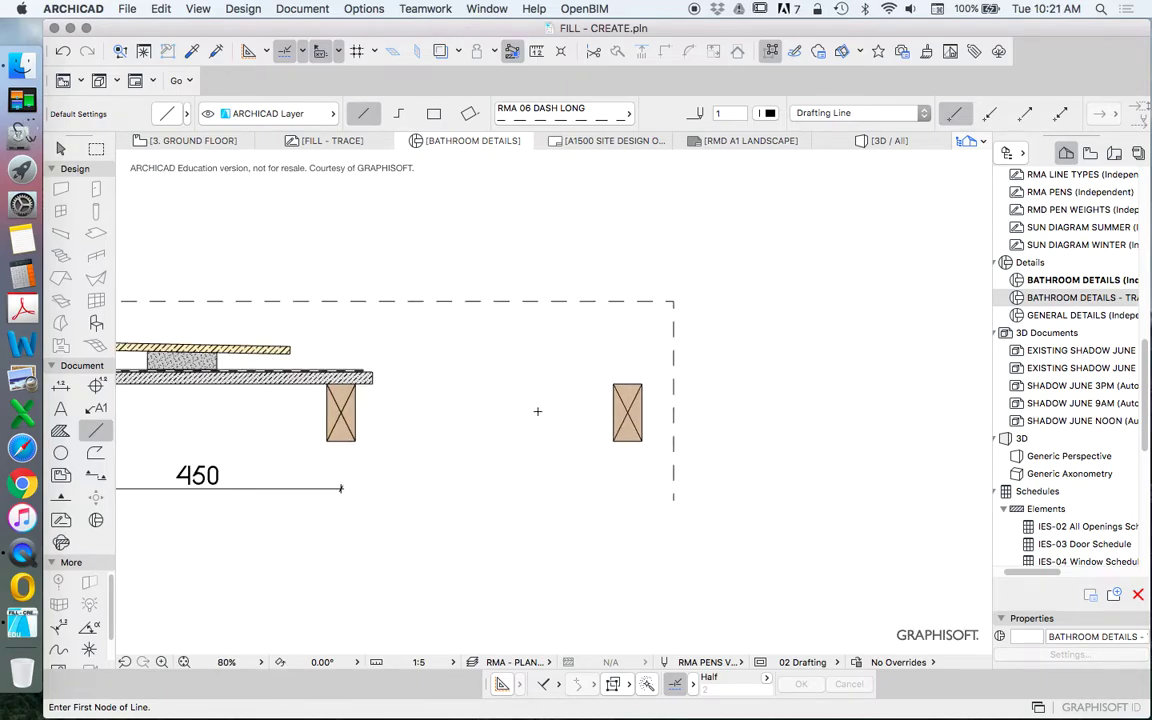
{"action": "key", "text": "Escape"}
Step: Stretch the free ends of the floor sheet and the membrane together past the third joist and the vertical dashed line
{"action": "scroll", "coordinate": [347, 392], "scroll_direction": "up", "scroll_amount": 3}
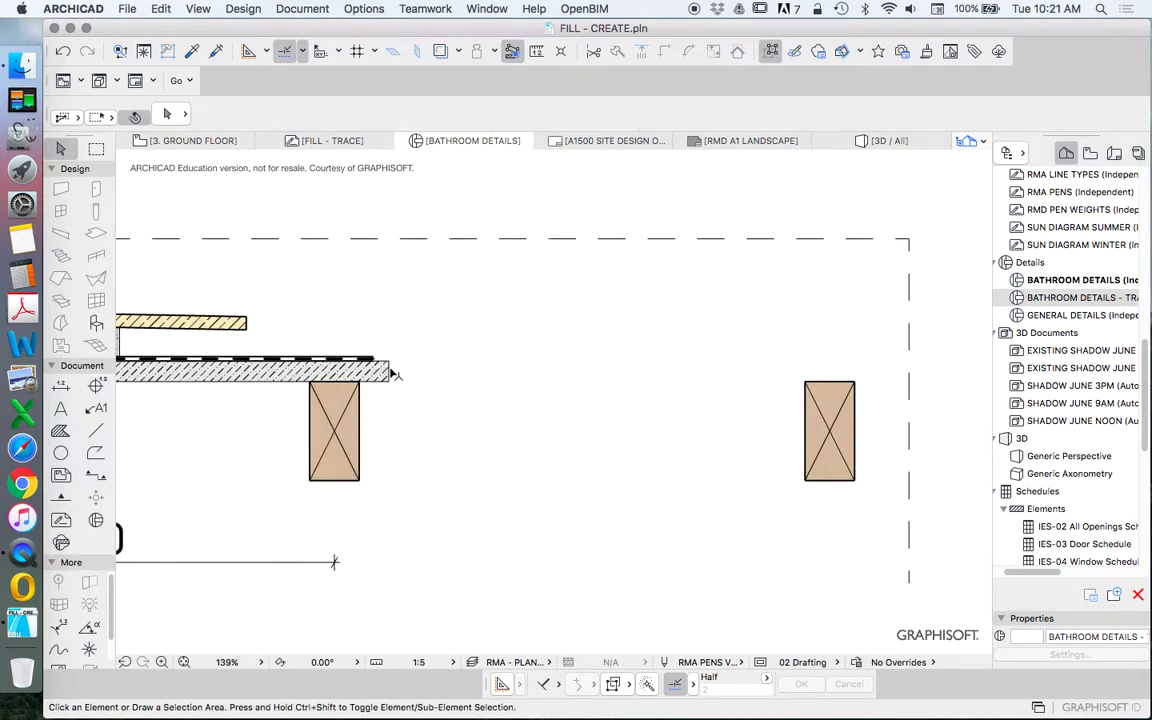
{"action": "left_click", "coordinate": [96, 149]}
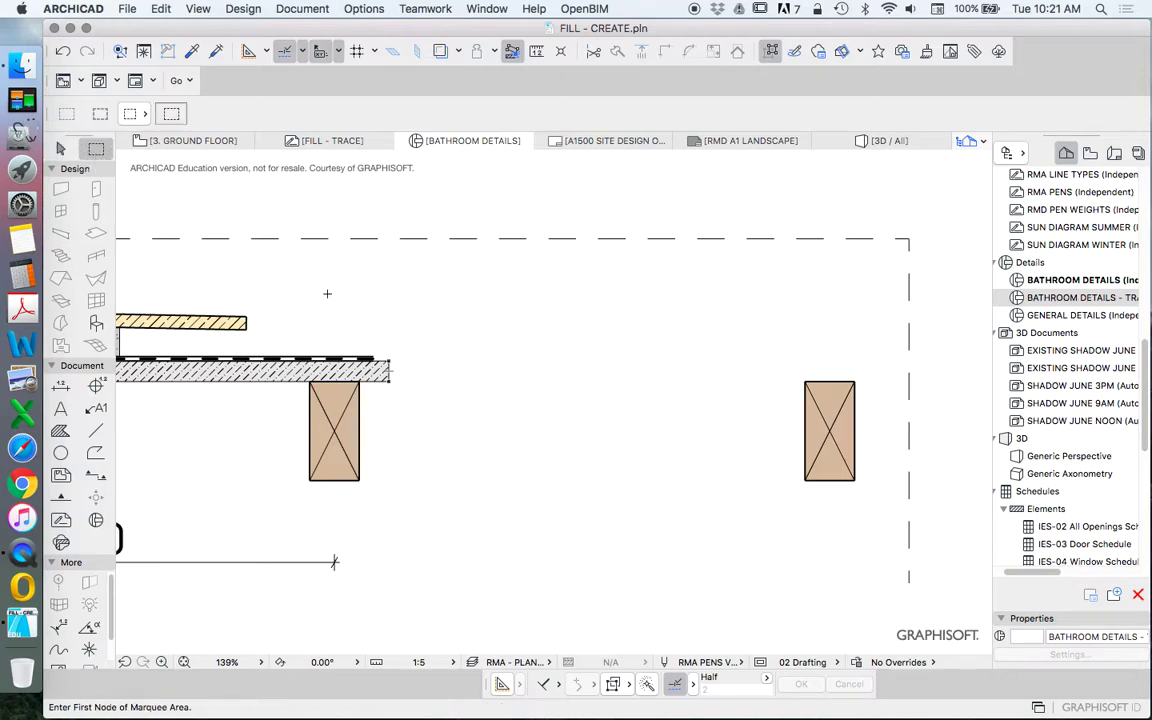
{"action": "left_click", "coordinate": [378, 358]}
{"action": "scroll", "coordinate": [378, 380], "scroll_direction": "up", "scroll_amount": 4}
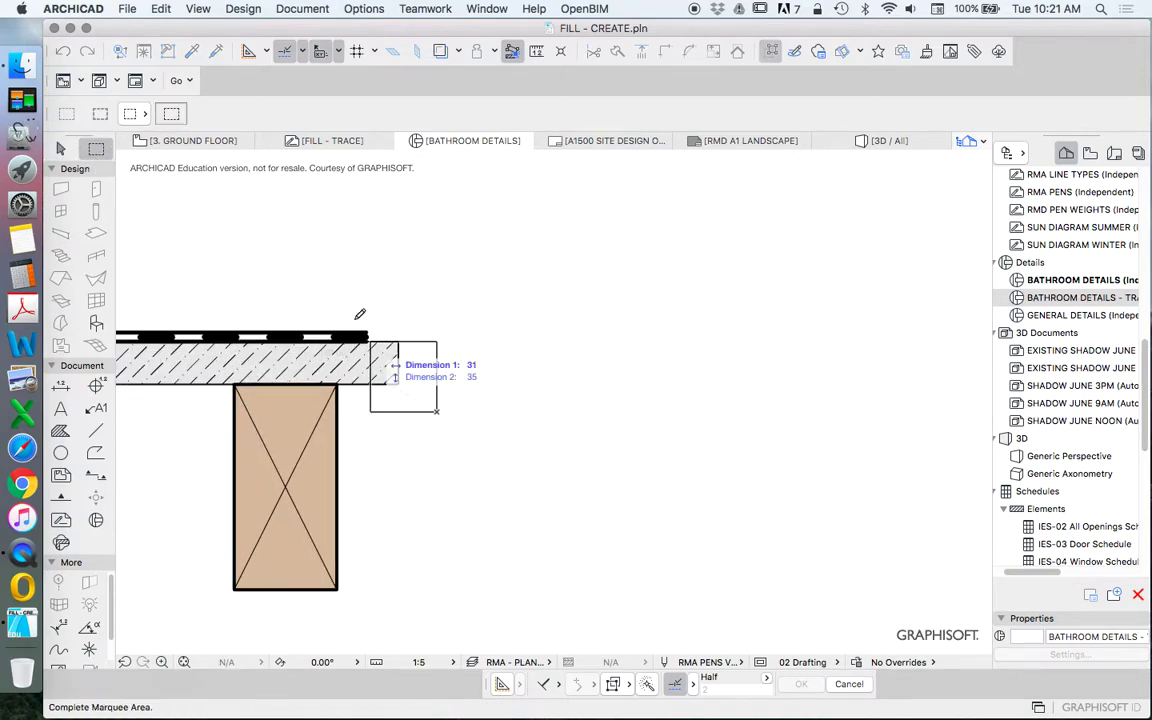
{"action": "left_click", "coordinate": [352, 312]}
{"action": "left_click", "coordinate": [161, 9]}
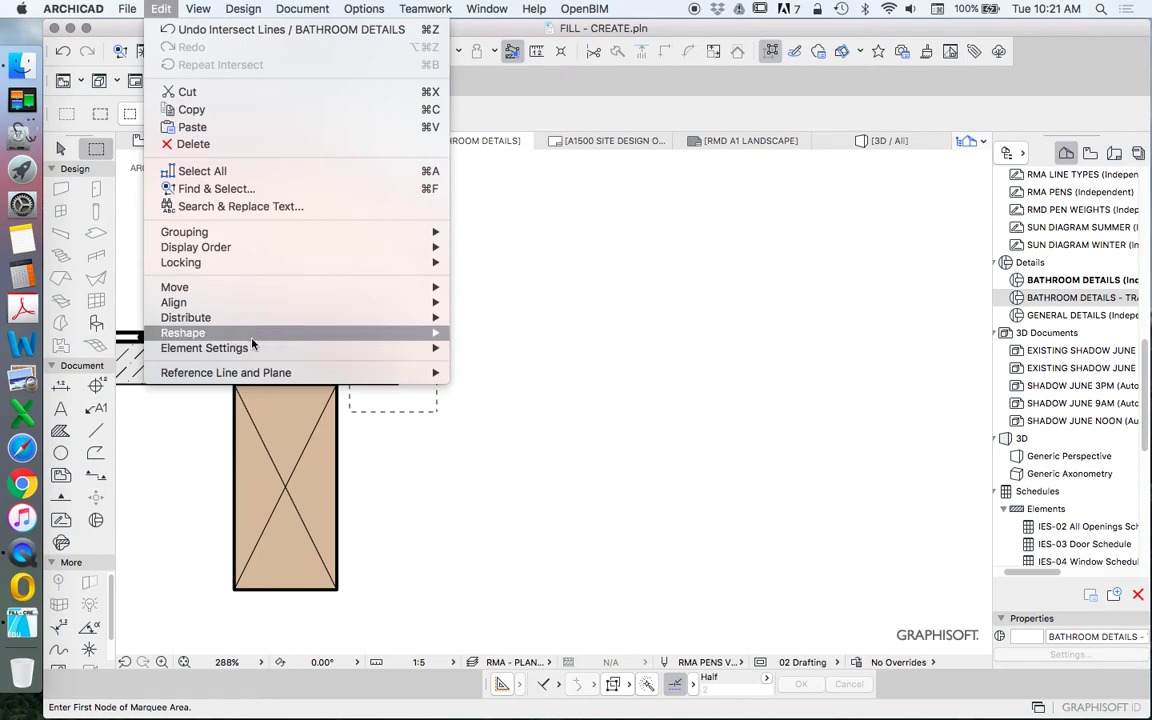
{"action": "mouse_move", "coordinate": [252, 335]}
{"action": "left_click", "coordinate": [455, 353]}
{"action": "scroll", "coordinate": [385, 355], "scroll_direction": "down", "scroll_amount": 3}
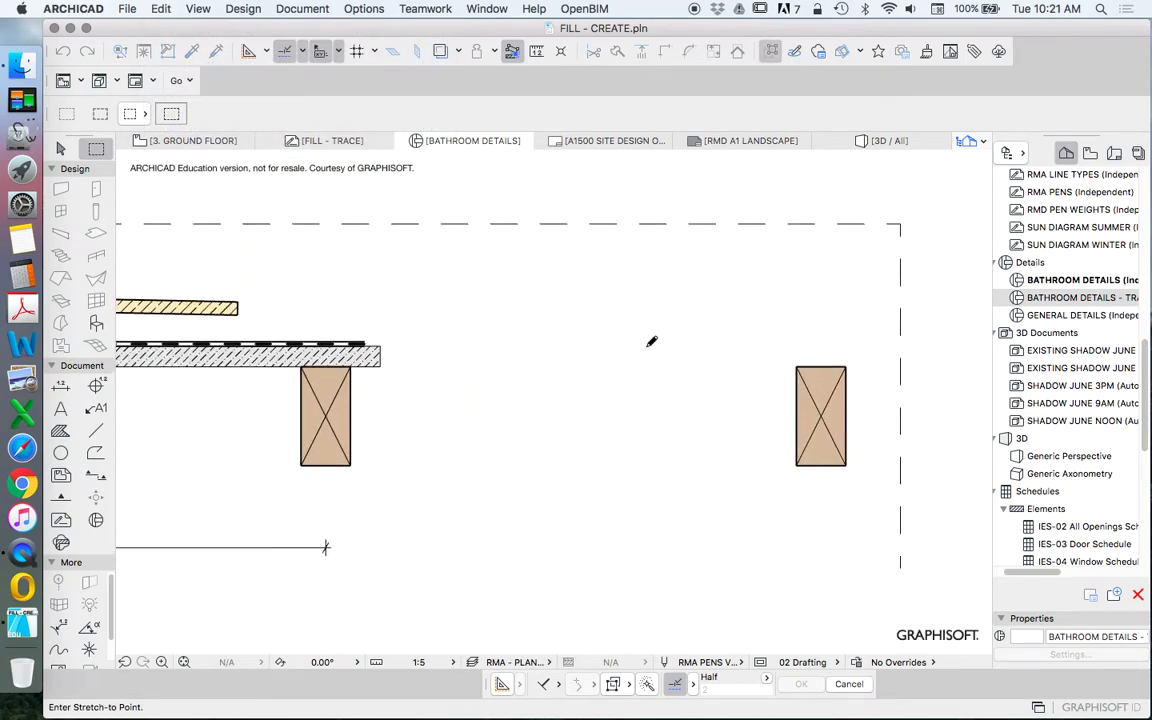
{"action": "left_click", "coordinate": [938, 350]}
{"action": "scroll", "coordinate": [674, 434], "scroll_direction": "down", "scroll_amount": 2}
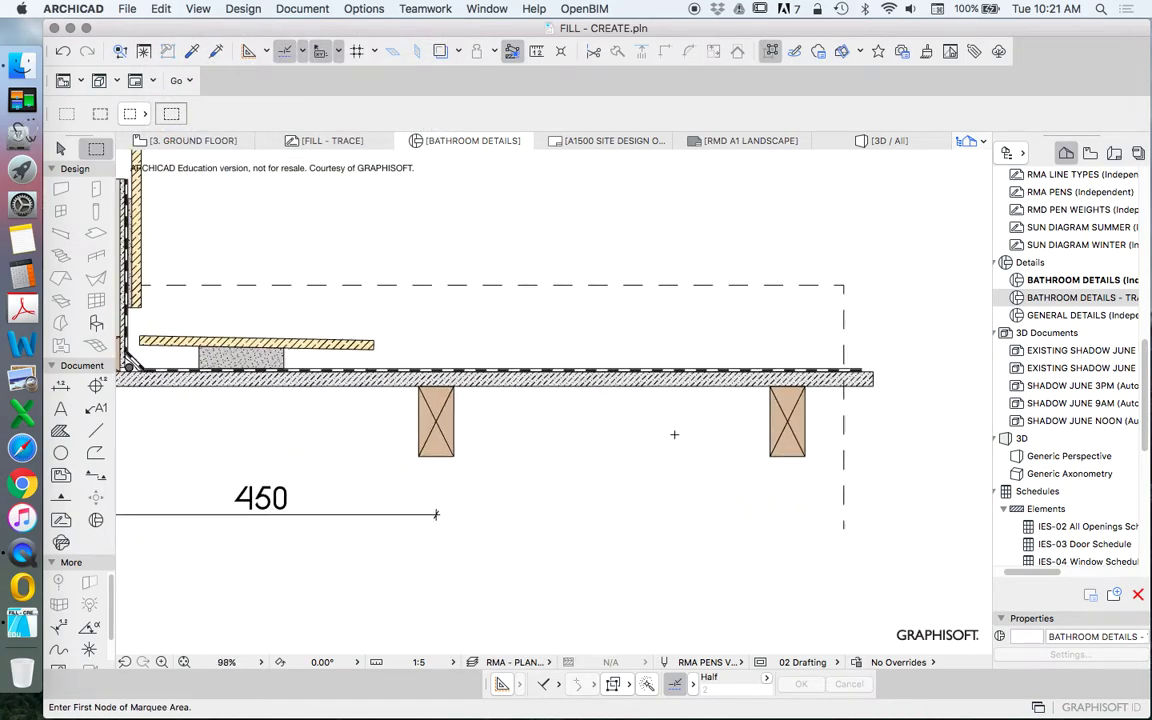
Step: Offset the floor tile fill's free end edge outward along its slope, beyond the floor sheet's end
{"action": "scroll", "coordinate": [417, 390], "scroll_direction": "up", "scroll_amount": 3}
{"action": "key", "text": "Escape"}
{"action": "left_click", "coordinate": [344, 315]}
{"action": "left_click", "coordinate": [344, 315]}
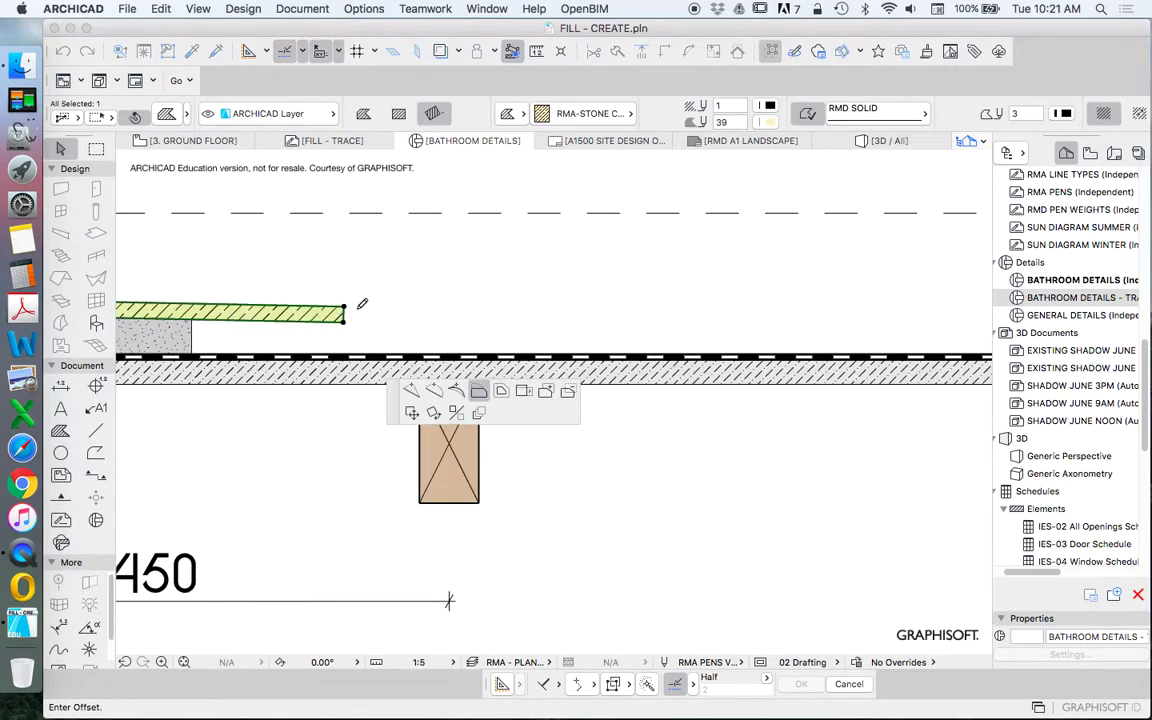
{"action": "scroll", "coordinate": [362, 304], "scroll_direction": "down", "scroll_amount": 2}
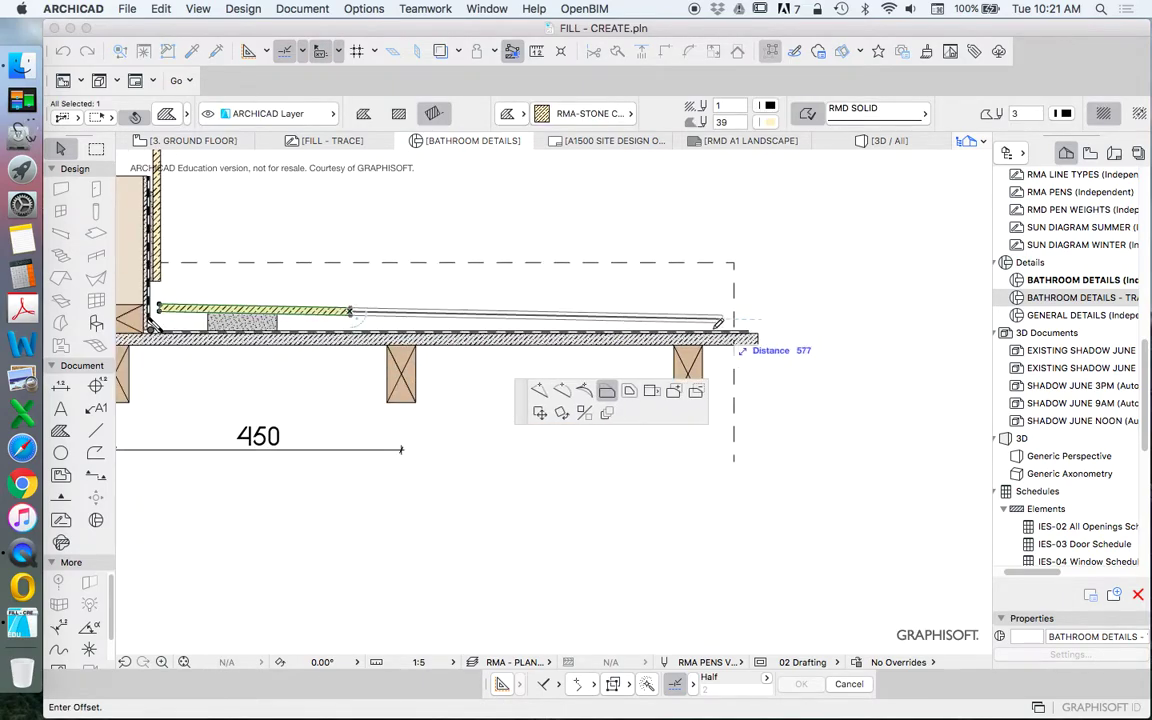
{"action": "left_click", "coordinate": [818, 345]}
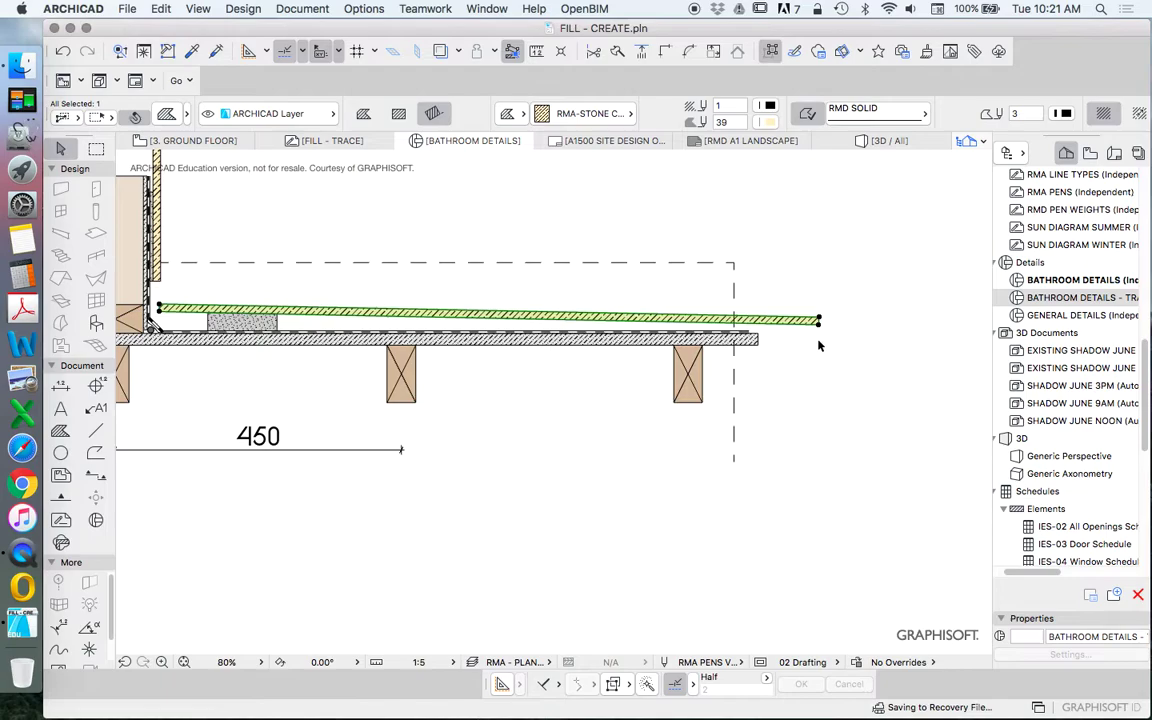
{"action": "left_click", "coordinate": [540, 414]}
Step: Examine the gap between the sloping floor tile and the membrane near the third joist
{"action": "scroll", "coordinate": [519, 440], "scroll_direction": "down", "scroll_amount": 3}
{"action": "scroll", "coordinate": [520, 398], "scroll_direction": "up", "scroll_amount": 3}
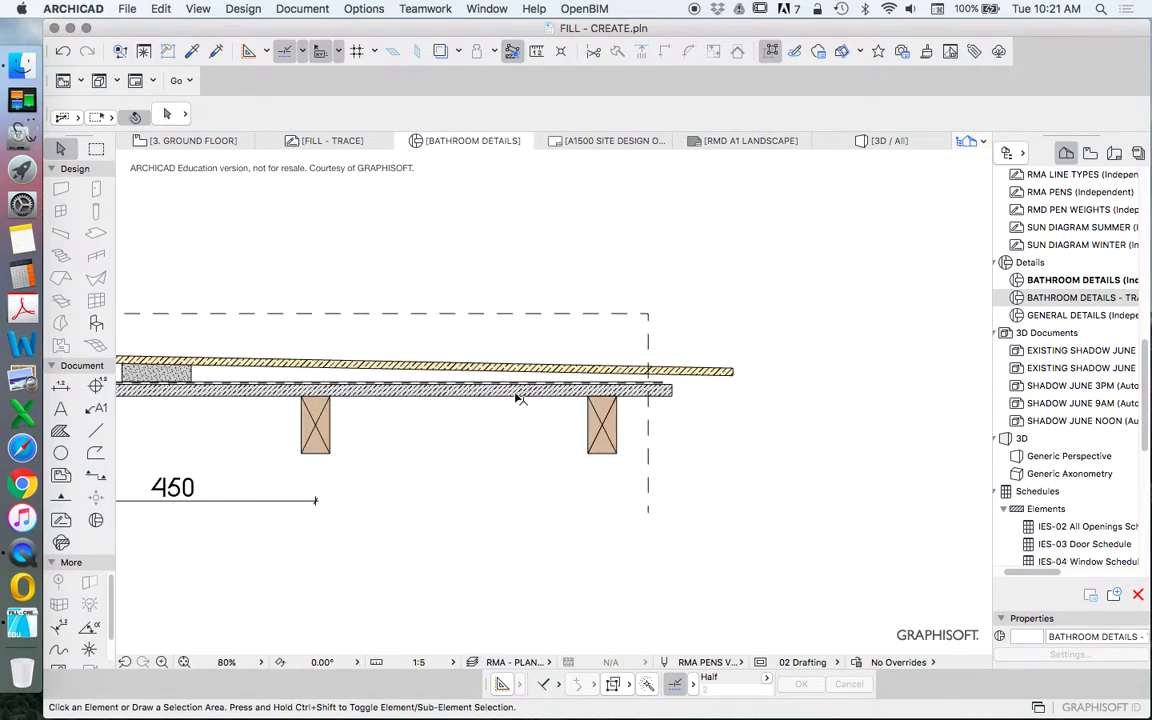
{"action": "scroll", "coordinate": [519, 398], "scroll_direction": "down", "scroll_amount": 2}
{"action": "scroll", "coordinate": [590, 385], "scroll_direction": "up", "scroll_amount": 4}
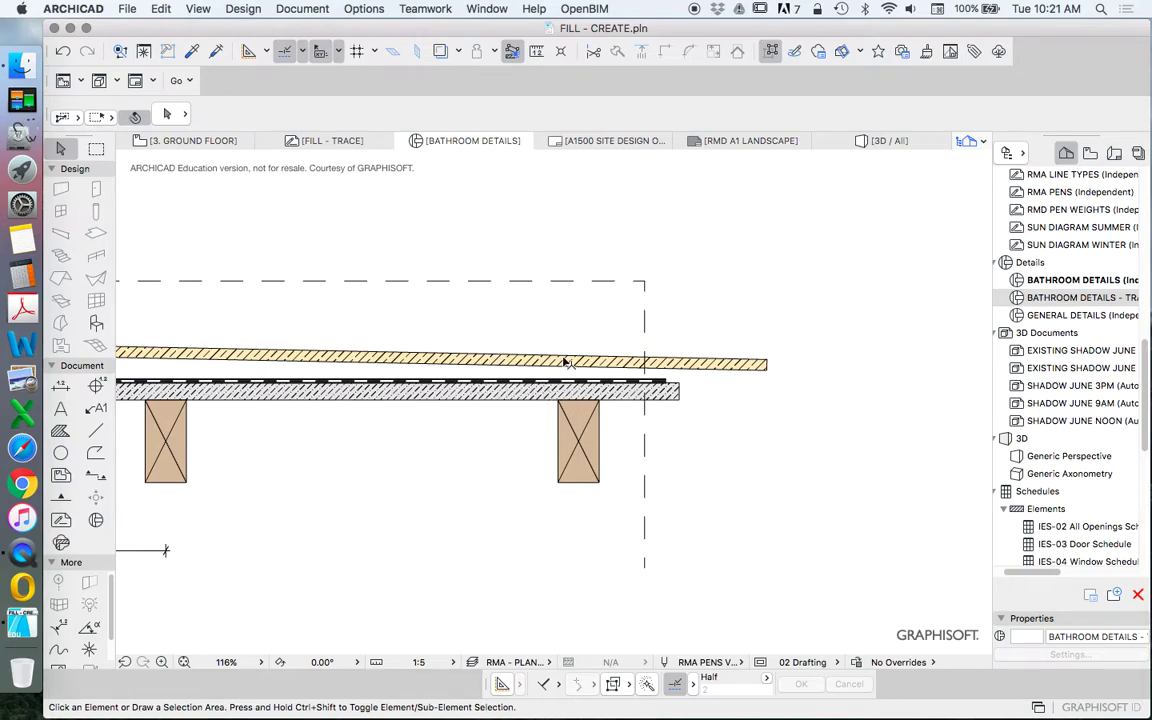
{"action": "scroll", "coordinate": [668, 365], "scroll_direction": "up", "scroll_amount": 3}
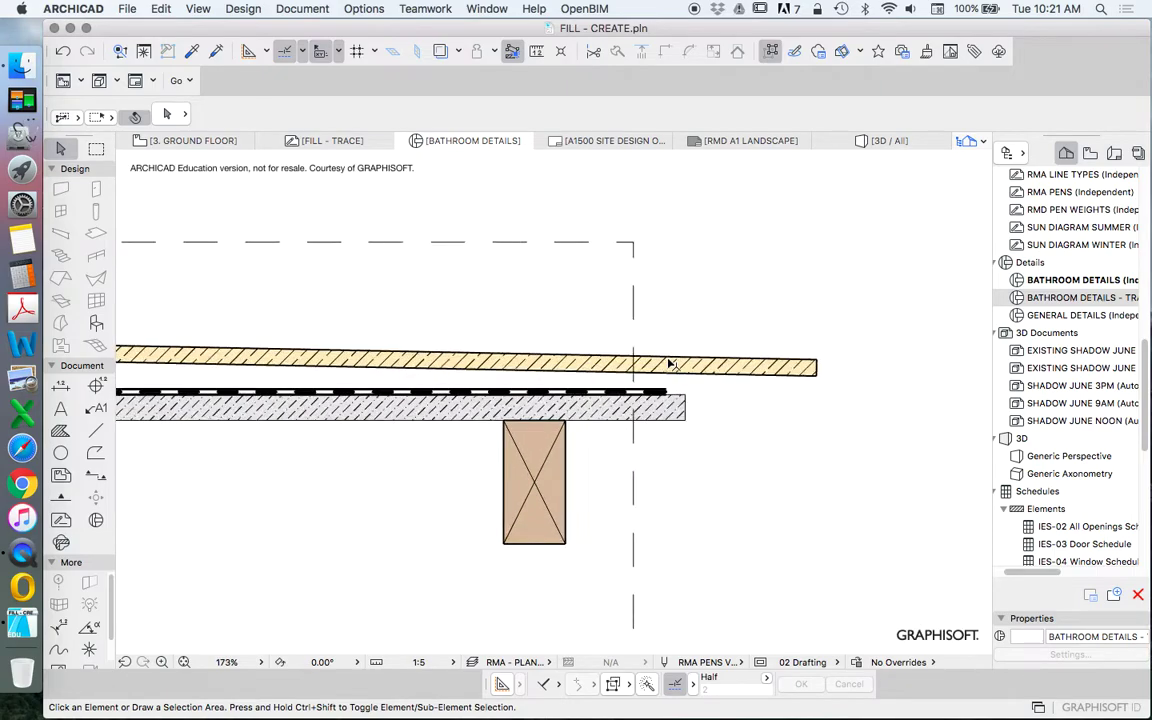
{"action": "scroll", "coordinate": [645, 407], "scroll_direction": "down", "scroll_amount": 3}
{"action": "scroll", "coordinate": [597, 401], "scroll_direction": "up", "scroll_amount": 3}
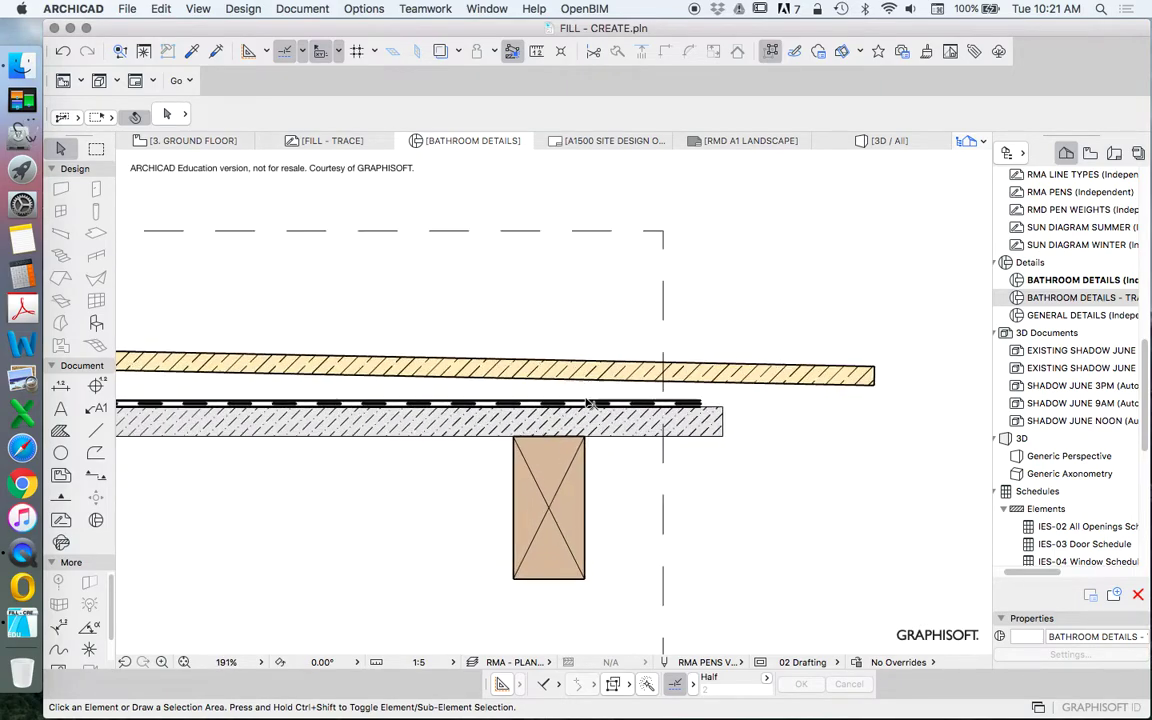
{"action": "left_click", "coordinate": [390, 438]}
{"action": "scroll", "coordinate": [548, 370], "scroll_direction": "down", "scroll_amount": 2}
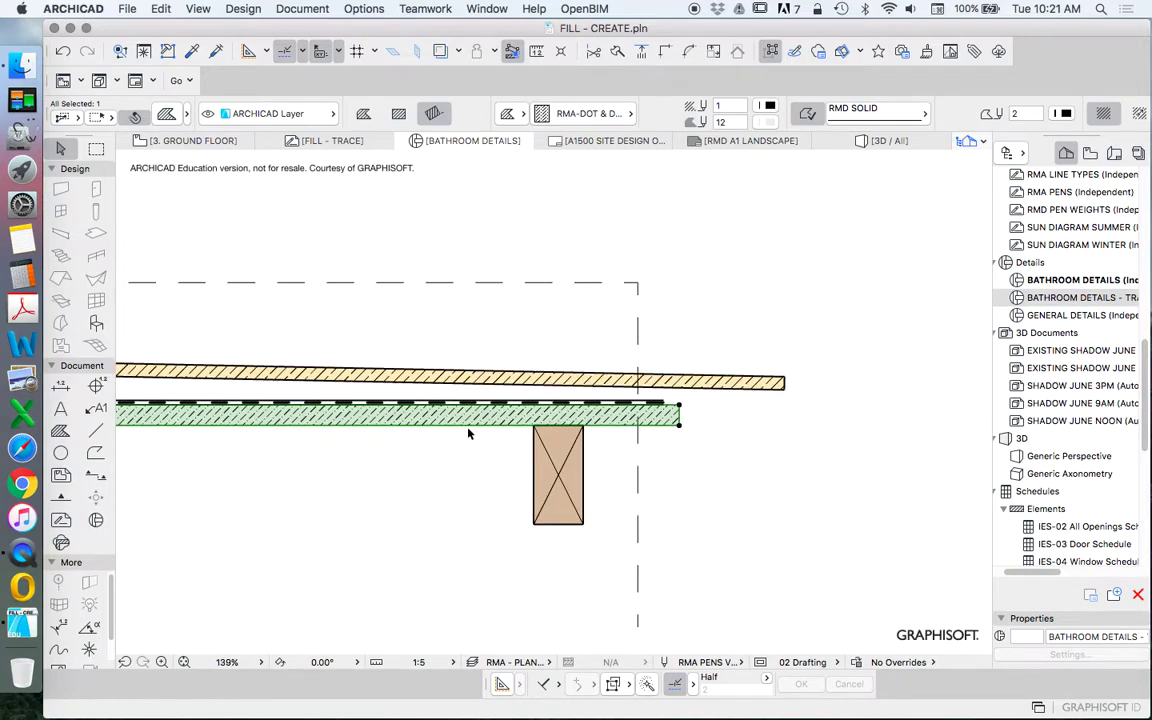
{"action": "scroll", "coordinate": [440, 425], "scroll_direction": "up", "scroll_amount": 1}
{"action": "left_click", "coordinate": [462, 471]}
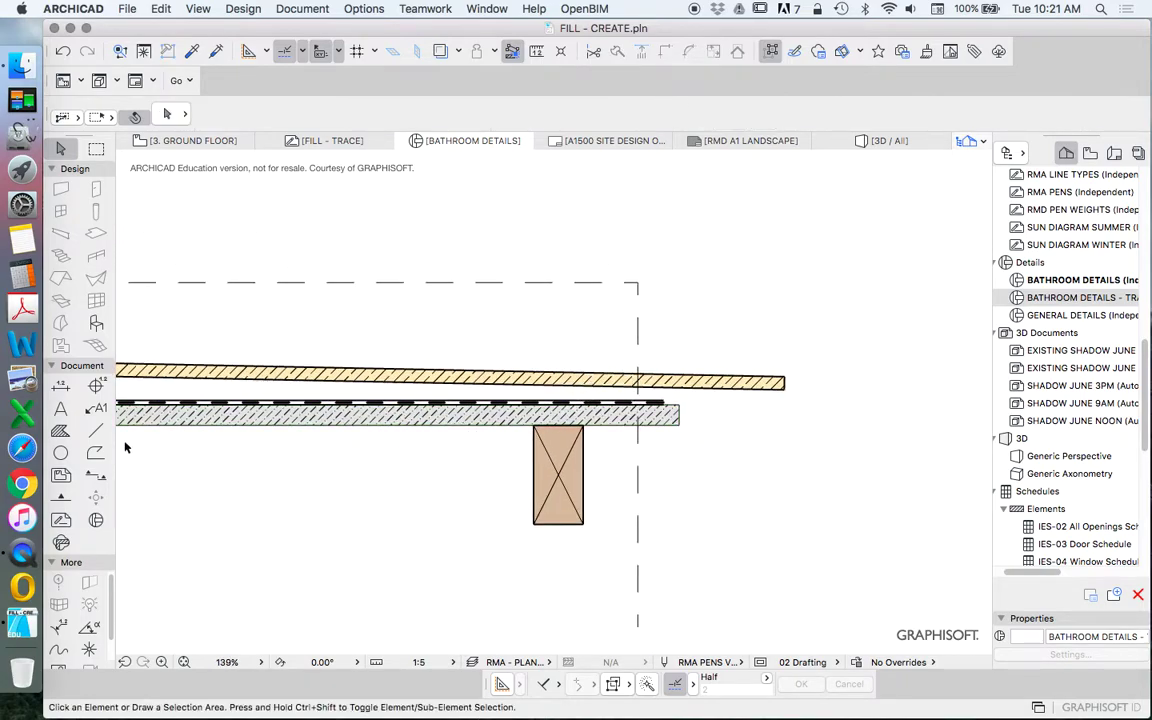
Step: Draw a short vertical line upward from the floor membrane's top, between the second and third joists
{"action": "left_click", "coordinate": [95, 430]}
{"action": "scroll", "coordinate": [422, 379], "scroll_direction": "up", "scroll_amount": 3}
{"action": "left_click", "coordinate": [512, 393]}
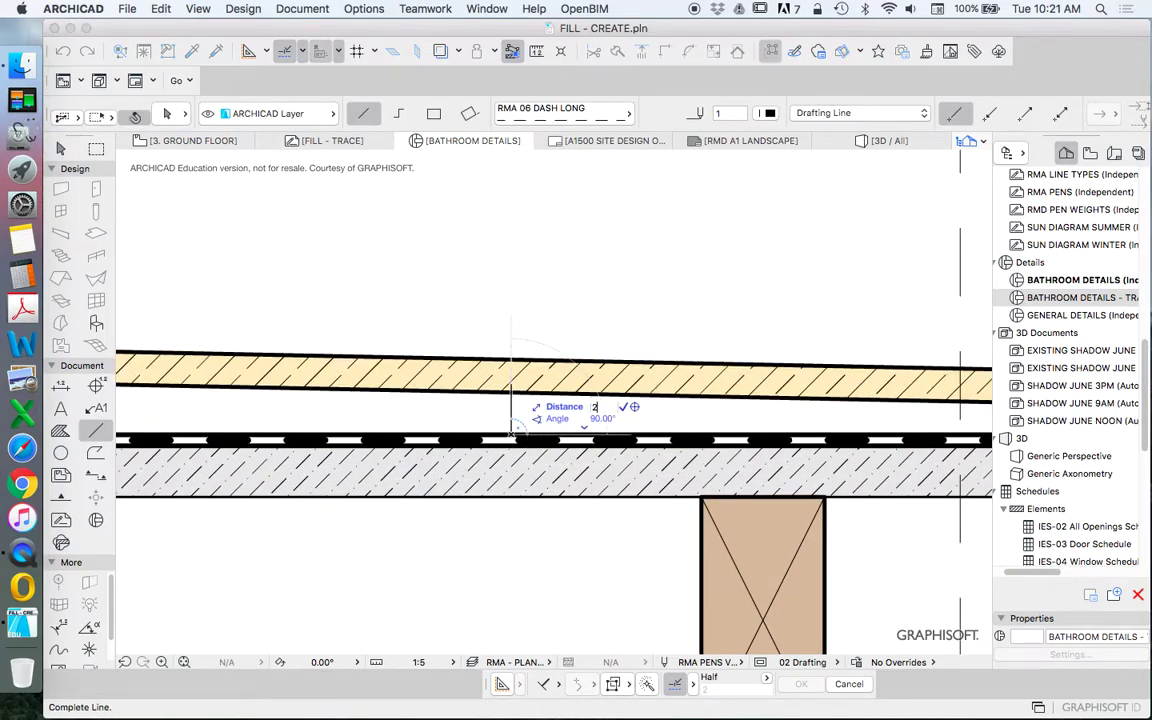
{"action": "left_click", "coordinate": [512, 381]}
{"action": "left_click", "coordinate": [60, 148]}
Step: Move the short vertical line horizontally about 113 mm, in line with the third joist's outer edge
{"action": "left_click", "coordinate": [511, 408]}
{"action": "key", "text": "super+d"}
{"action": "left_click", "coordinate": [511, 408]}
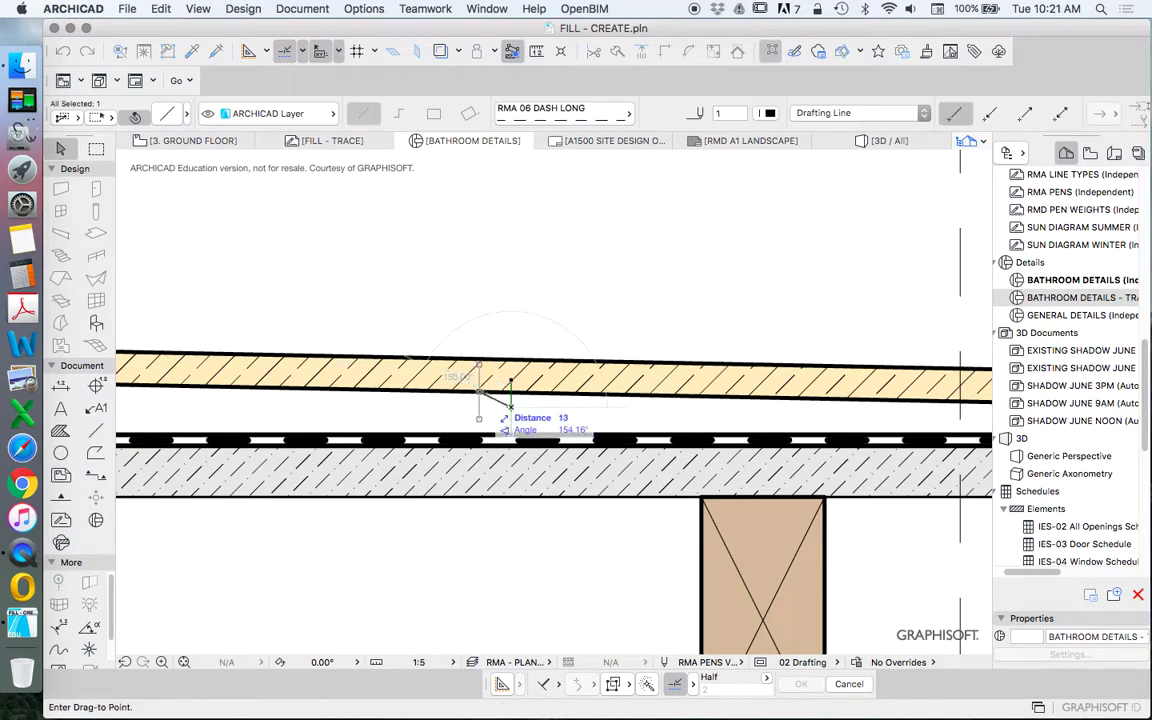
{"action": "scroll", "coordinate": [468, 385], "scroll_direction": "down", "scroll_amount": 3}
{"action": "scroll", "coordinate": [590, 395], "scroll_direction": "up", "scroll_amount": 3}
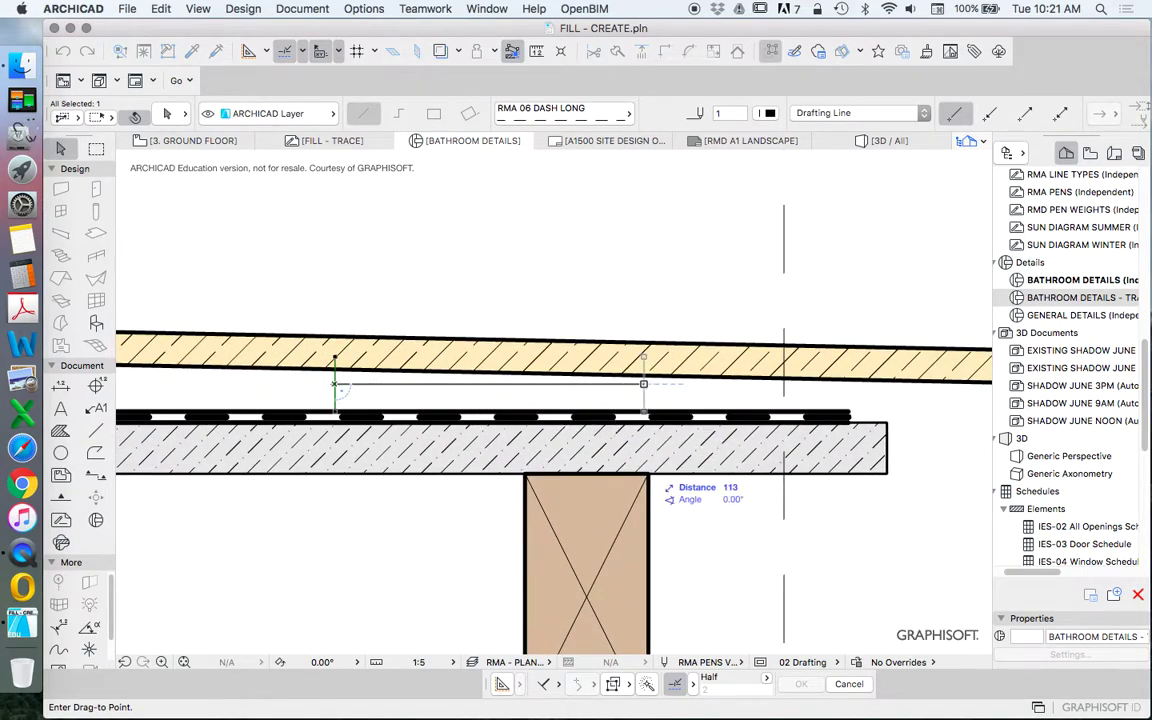
{"action": "left_click", "coordinate": [648, 384]}
{"action": "key", "text": "Escape"}
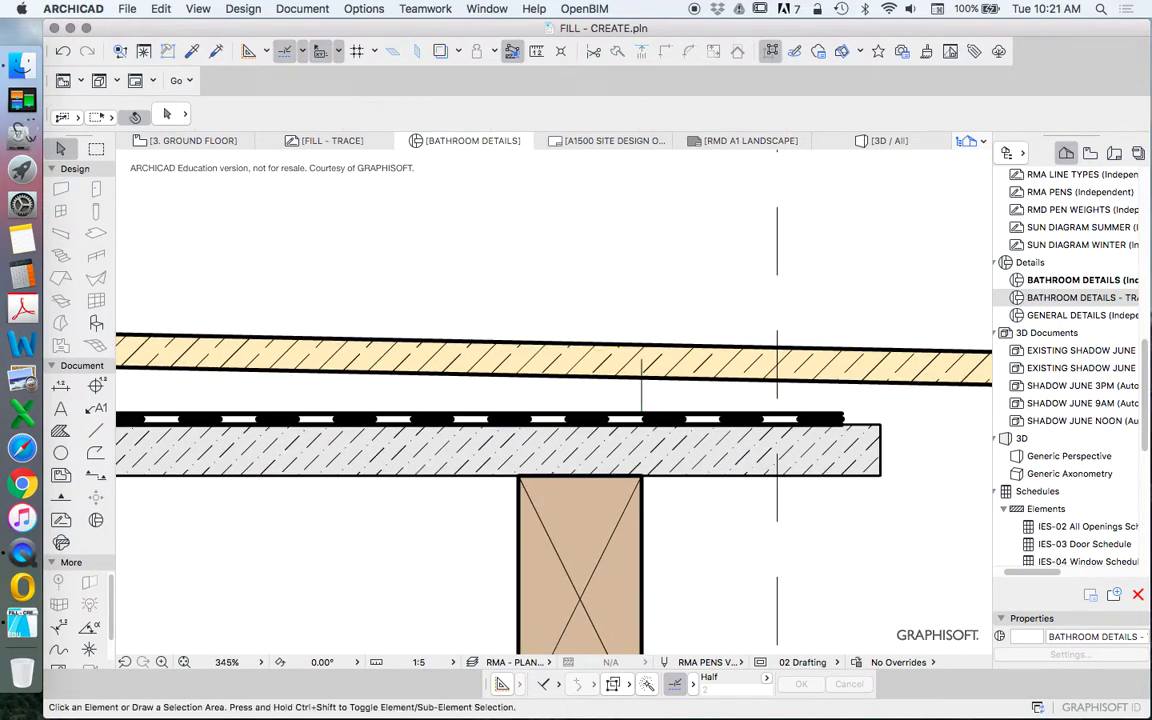
Step: Move the sloping floor tile fill down so its top edge meets the top of the short vertical line above the third joist
{"action": "scroll", "coordinate": [589, 355], "scroll_direction": "up", "scroll_amount": 3}
{"action": "left_click_drag", "start_coordinate": [671, 340], "coordinate": [668, 352]}
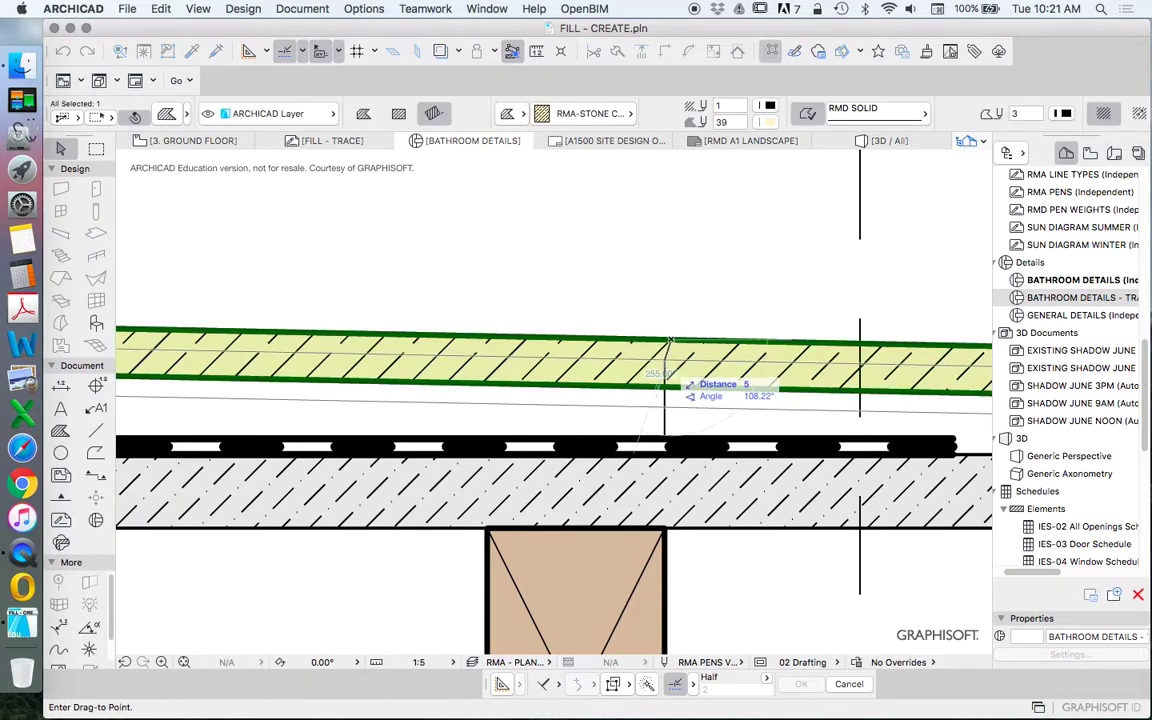
{"action": "left_click", "coordinate": [666, 361]}
Step: Split the floor tile fill along the short vertical line and delete the piece beyond the third joist's outer edge
{"action": "left_click", "coordinate": [617, 51]}
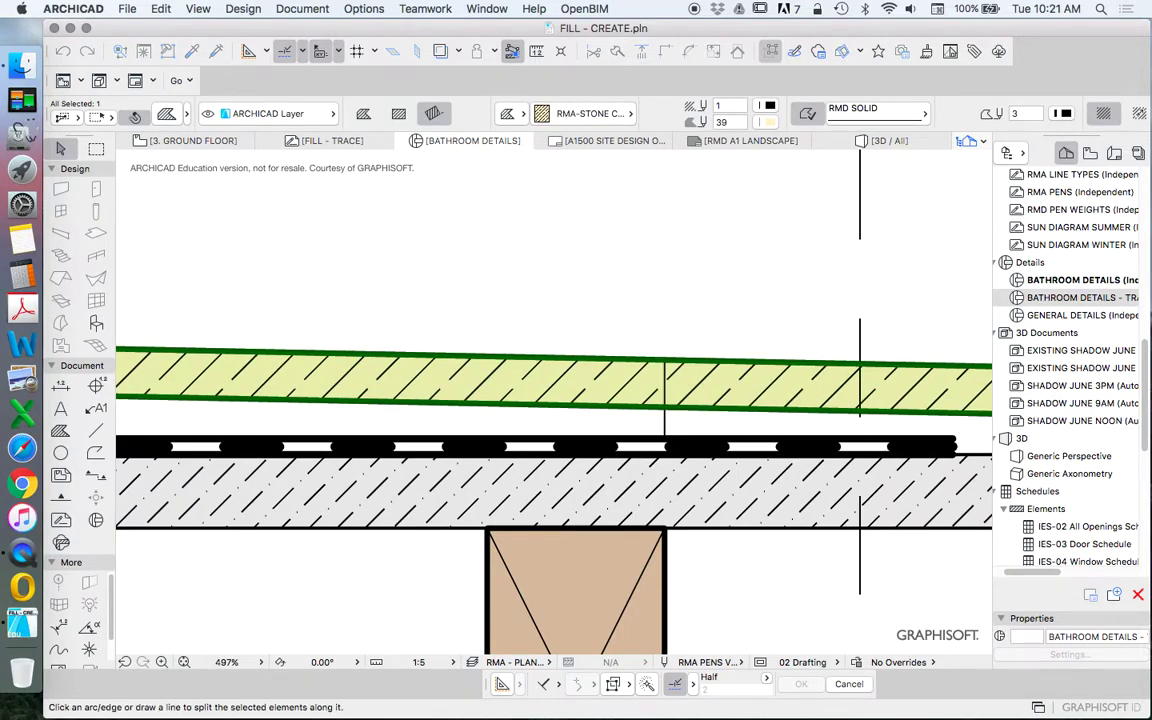
{"action": "left_click", "coordinate": [664, 423]}
{"action": "left_click", "coordinate": [694, 422]}
{"action": "key", "text": "Delete"}
{"action": "scroll", "coordinate": [745, 344], "scroll_direction": "down", "scroll_amount": 10}
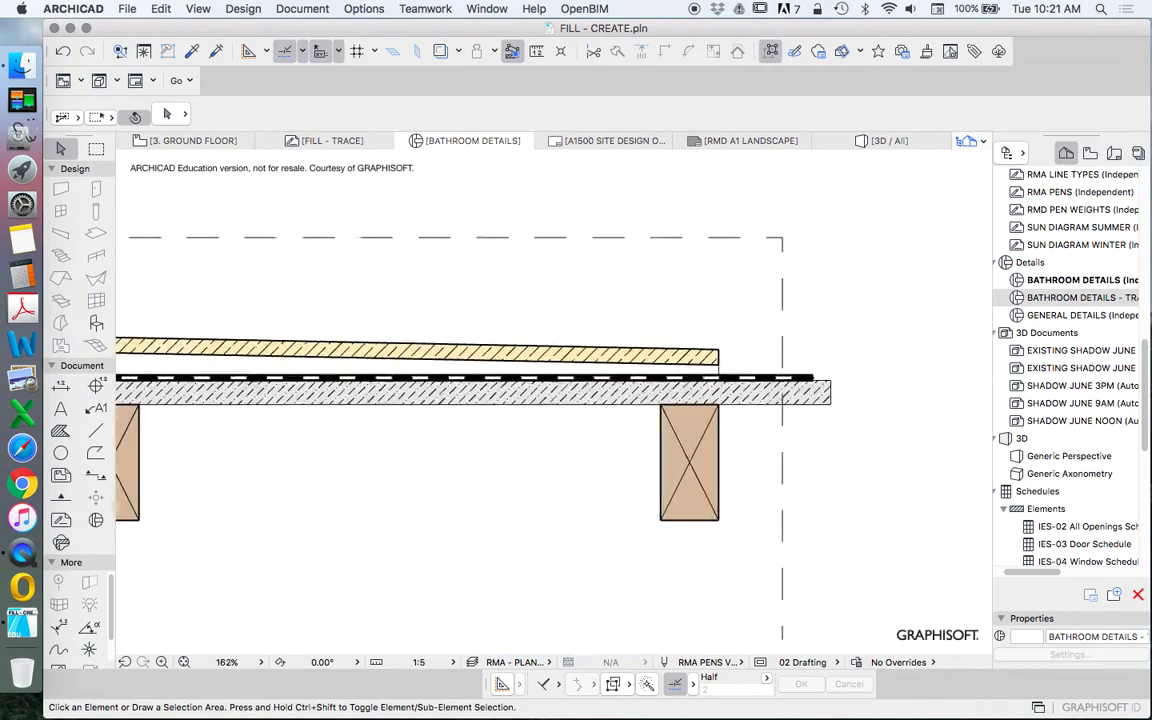
Step: Offset the top edge of the RMA-SAND fill to the underside of the sloping floor tile
{"action": "scroll", "coordinate": [372, 343], "scroll_direction": "up", "scroll_amount": 10}
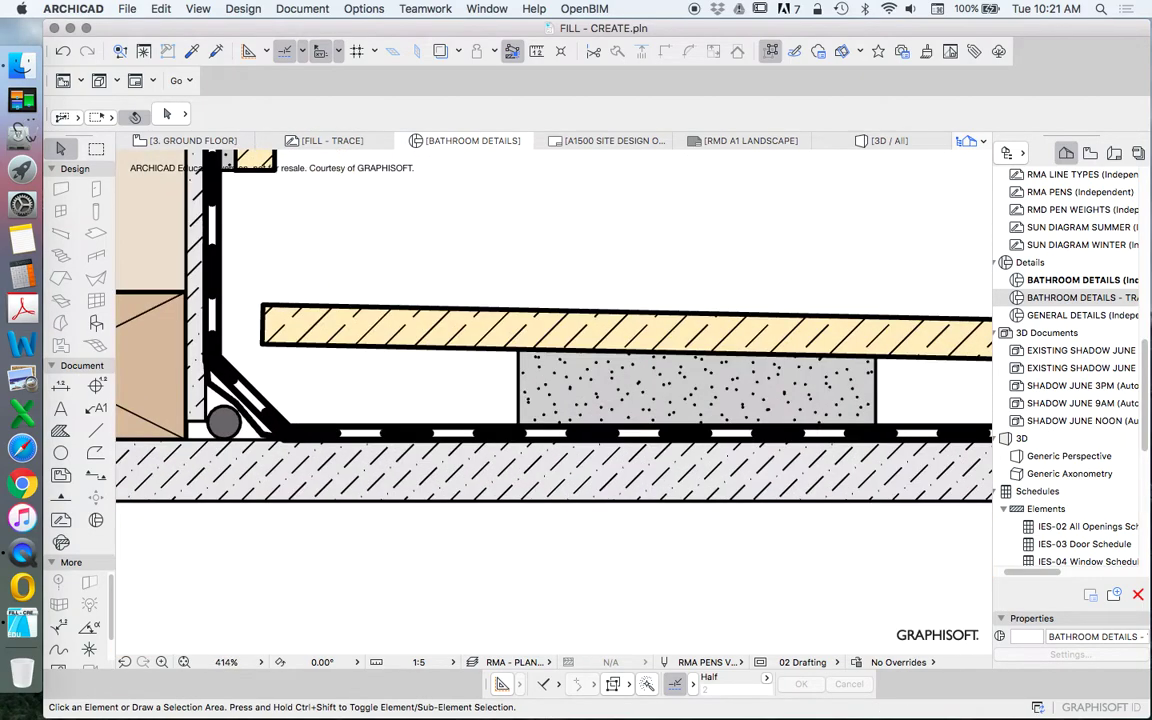
{"action": "left_click", "coordinate": [628, 388]}
{"action": "left_click", "coordinate": [571, 334]}
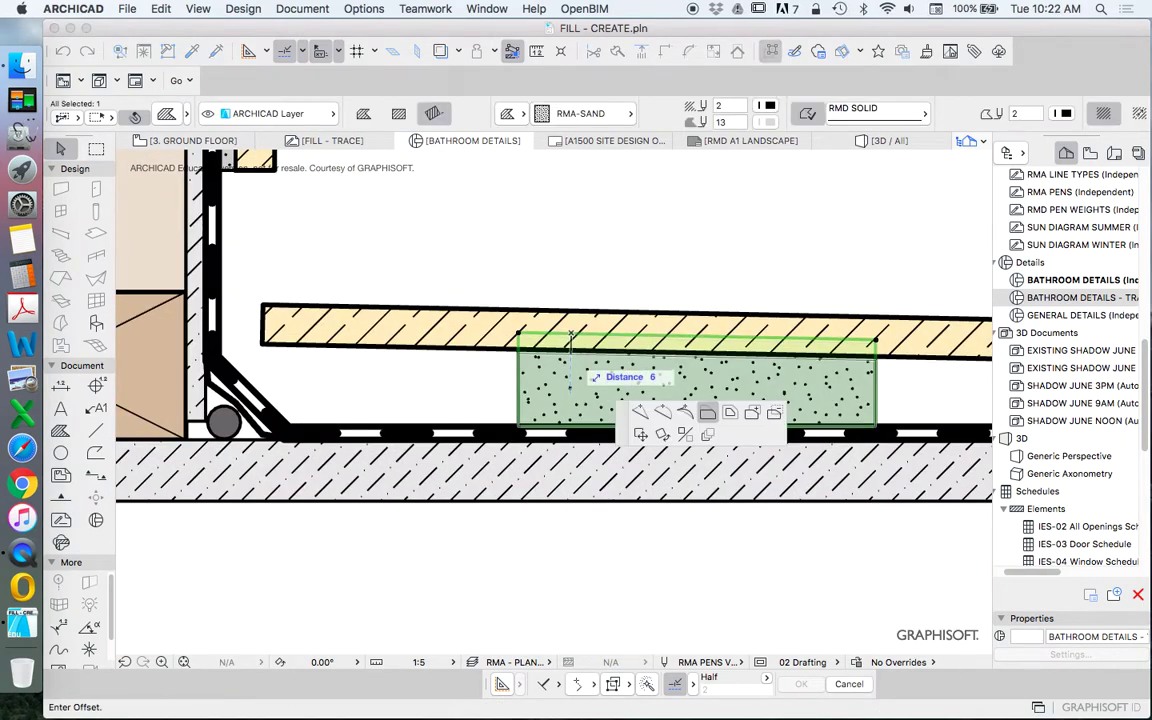
{"action": "left_click", "coordinate": [571, 356]}
{"action": "left_click", "coordinate": [571, 353]}
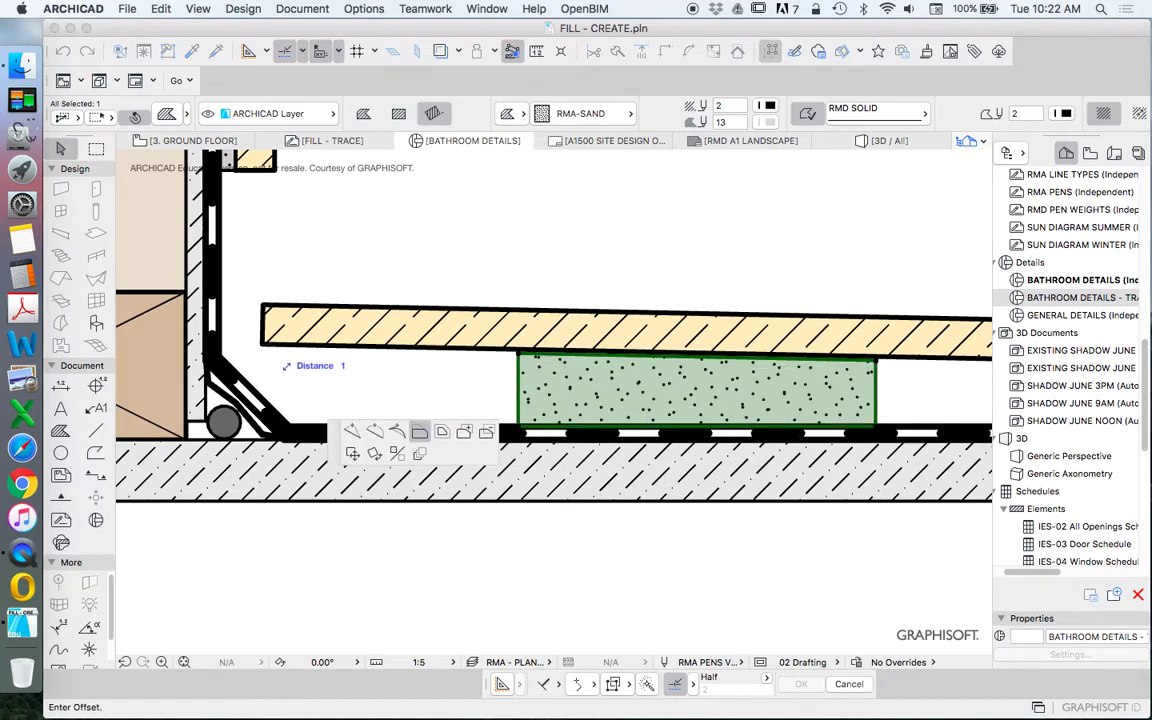
{"action": "left_click", "coordinate": [571, 350]}
{"action": "scroll", "coordinate": [422, 350], "scroll_direction": "down", "scroll_amount": 5}
{"action": "key", "text": "Escape"}
{"action": "scroll", "coordinate": [400, 372], "scroll_direction": "down", "scroll_amount": 1}
{"action": "scroll", "coordinate": [375, 371], "scroll_direction": "down", "scroll_amount": 4}
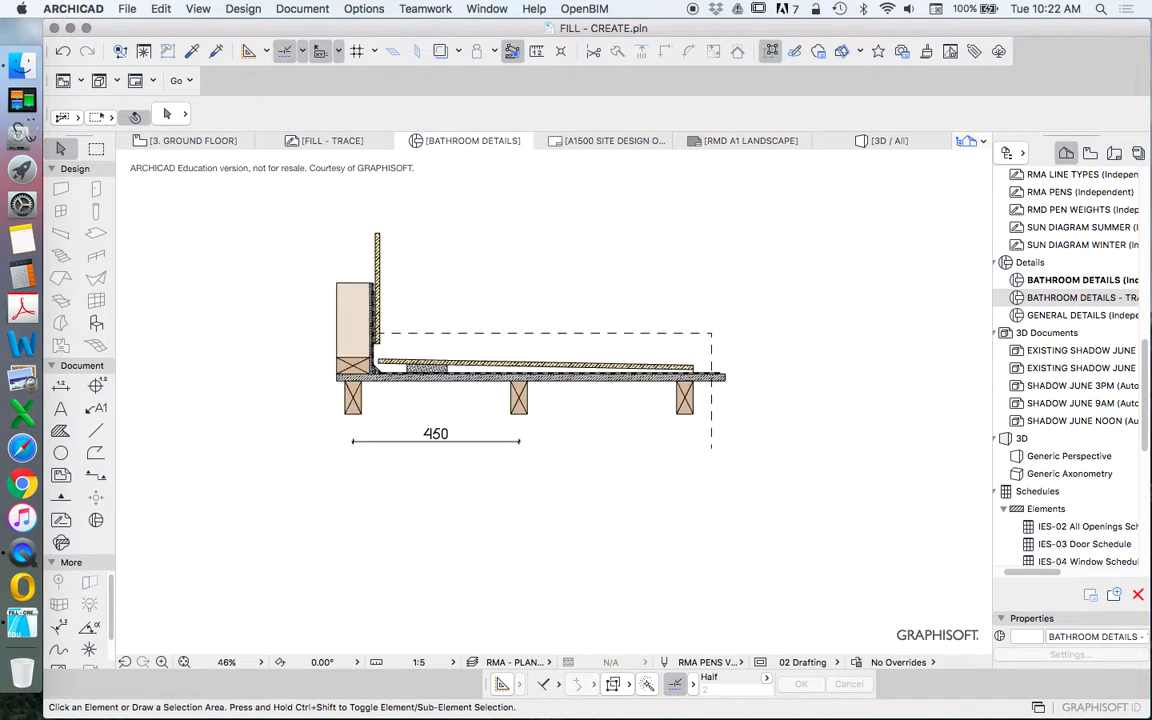
Step: Extend the sand fill beneath the sloping tile by offsetting its free end edge to just above the third joist
{"action": "scroll", "coordinate": [415, 369], "scroll_direction": "up", "scroll_amount": 6}
{"action": "left_click", "coordinate": [436, 367]}
{"action": "scroll", "coordinate": [438, 384], "scroll_direction": "up", "scroll_amount": 8}
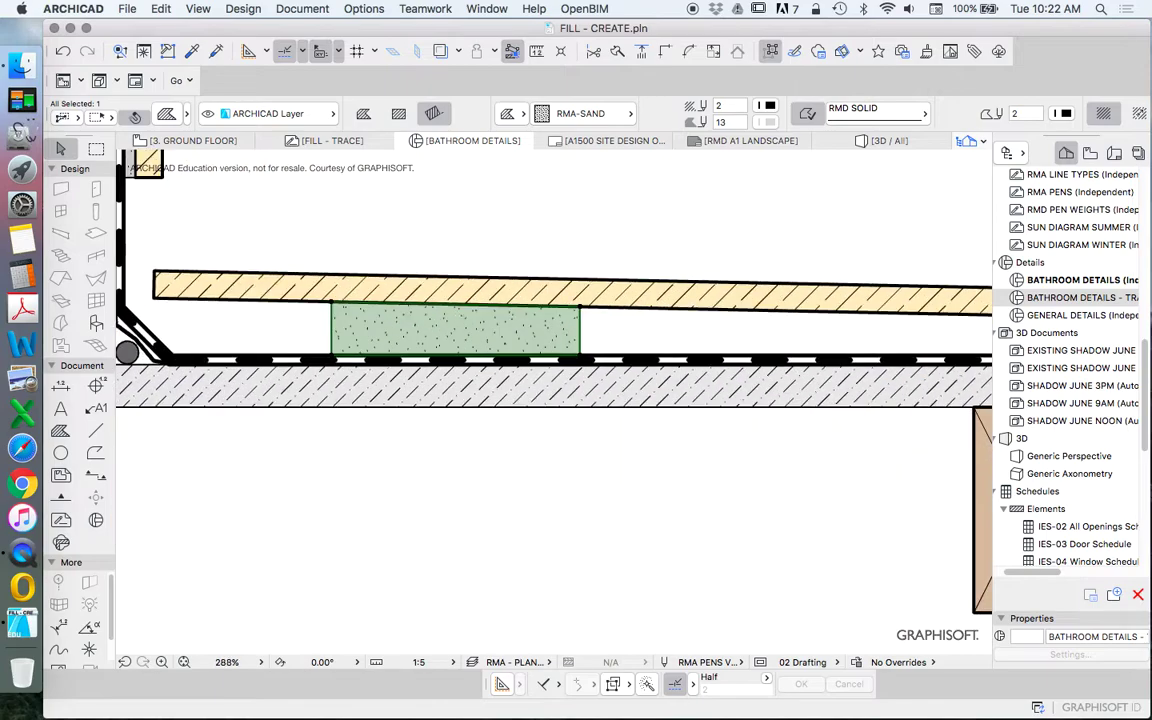
{"action": "scroll", "coordinate": [420, 346], "scroll_direction": "down", "scroll_amount": 8}
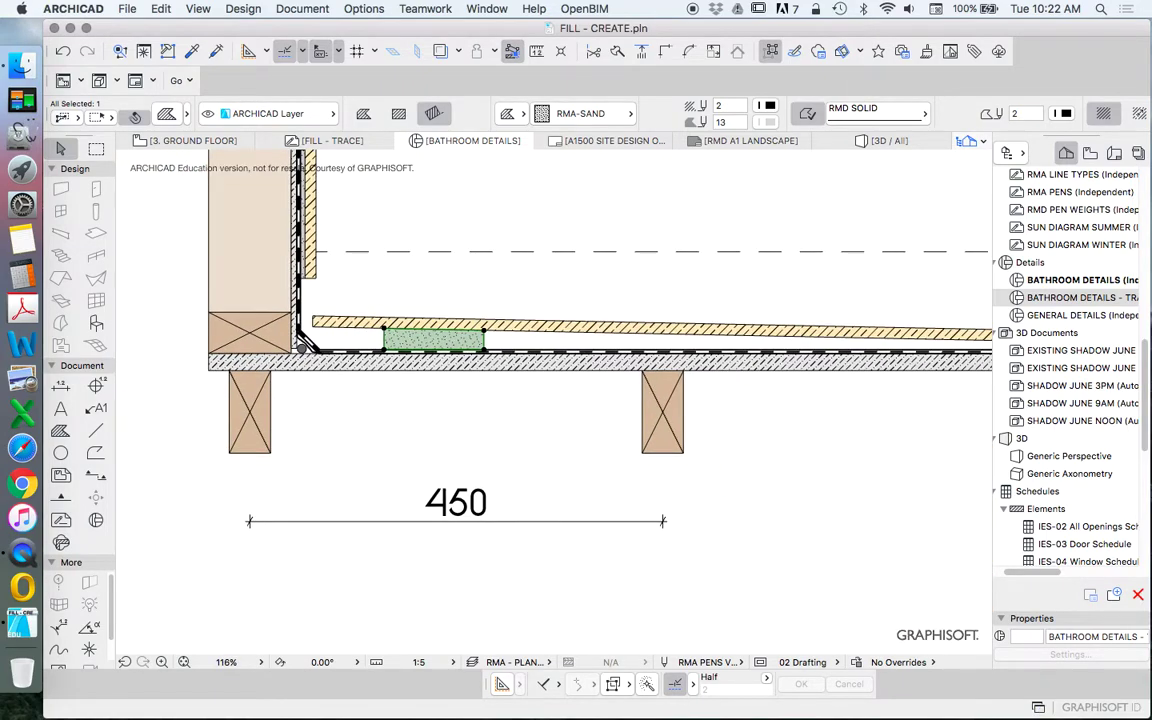
{"action": "scroll", "coordinate": [303, 343], "scroll_direction": "down", "scroll_amount": 2}
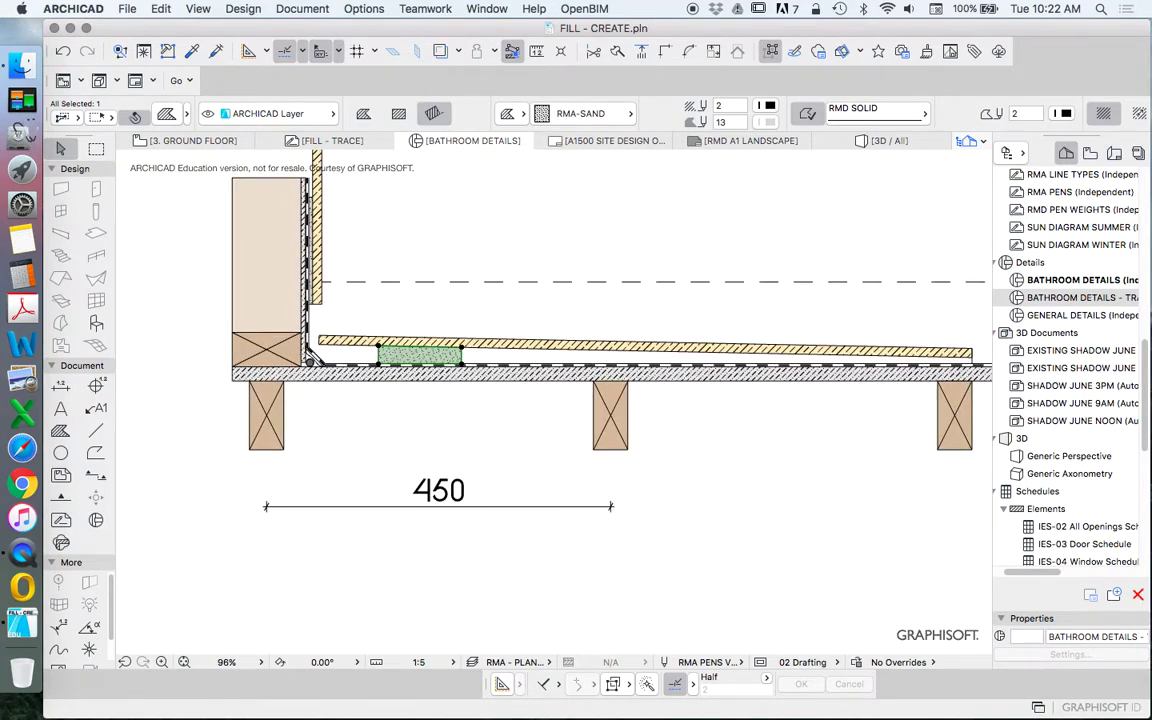
{"action": "scroll", "coordinate": [476, 368], "scroll_direction": "up", "scroll_amount": 6}
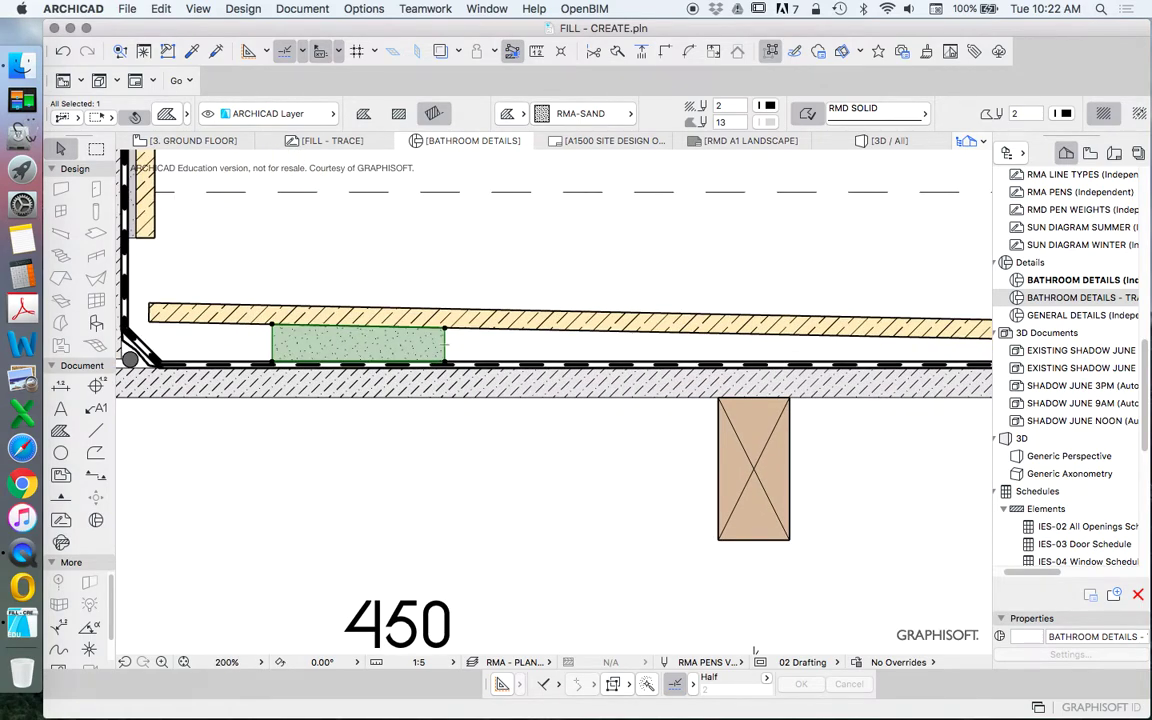
{"action": "left_click", "coordinate": [446, 345]}
{"action": "scroll", "coordinate": [430, 340], "scroll_direction": "down", "scroll_amount": 8}
{"action": "left_click", "coordinate": [779, 343]}
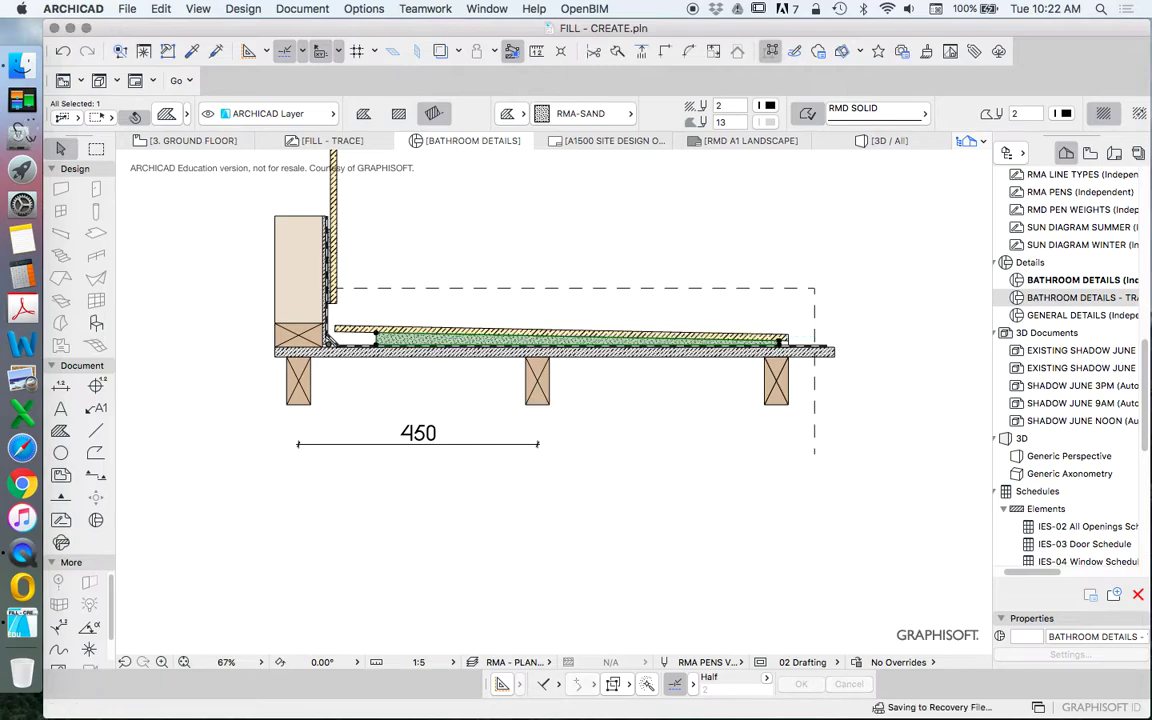
{"action": "key", "text": "Escape"}
Step: Examine the sand bed beneath the sloping tile from the wall corner to the third joist
{"action": "scroll", "coordinate": [345, 330], "scroll_direction": "up", "scroll_amount": 6}
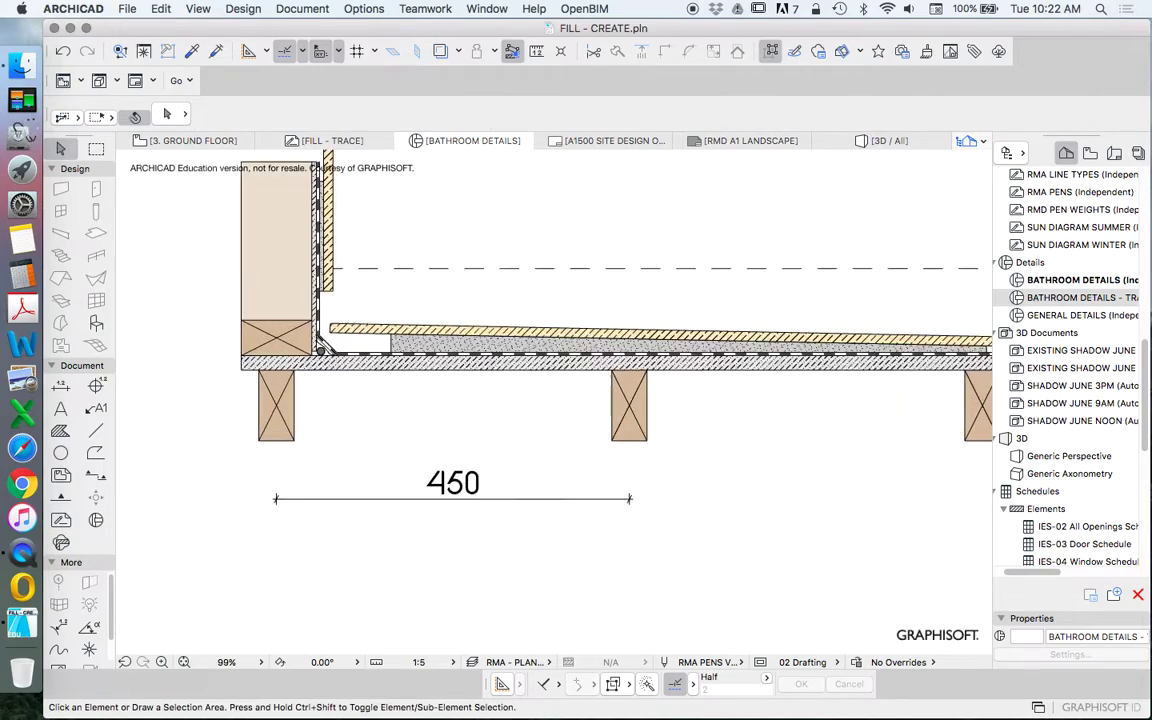
{"action": "left_click", "coordinate": [409, 348]}
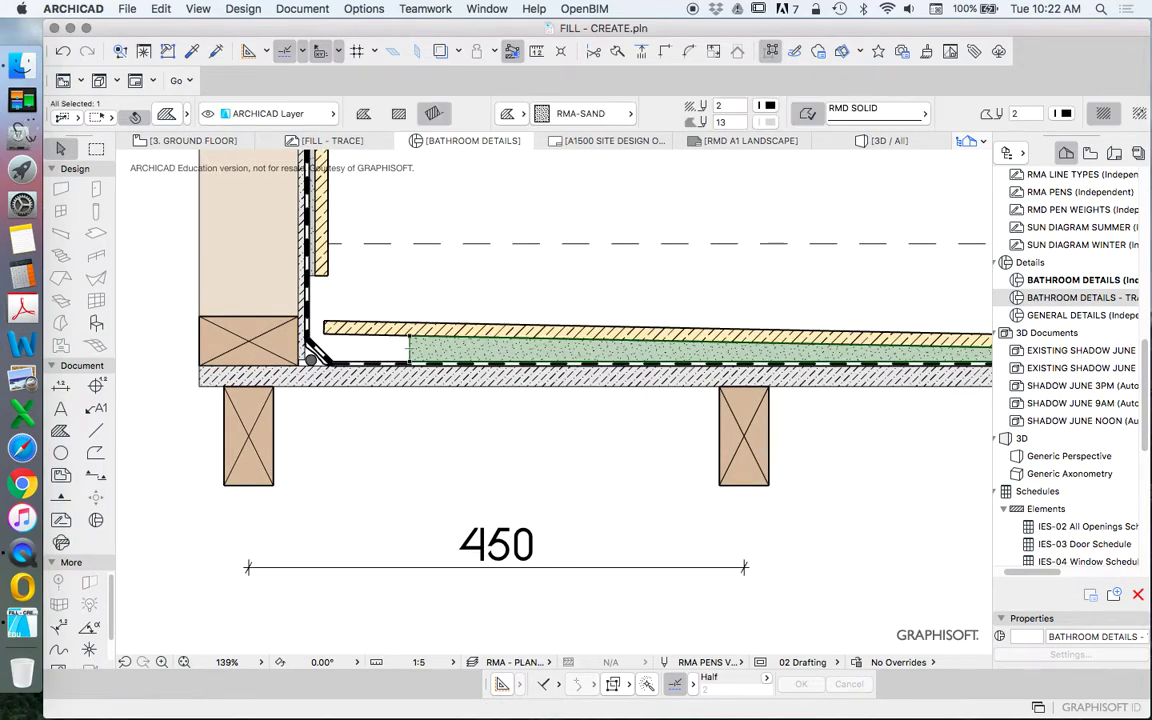
{"action": "scroll", "coordinate": [363, 348], "scroll_direction": "down", "scroll_amount": 6}
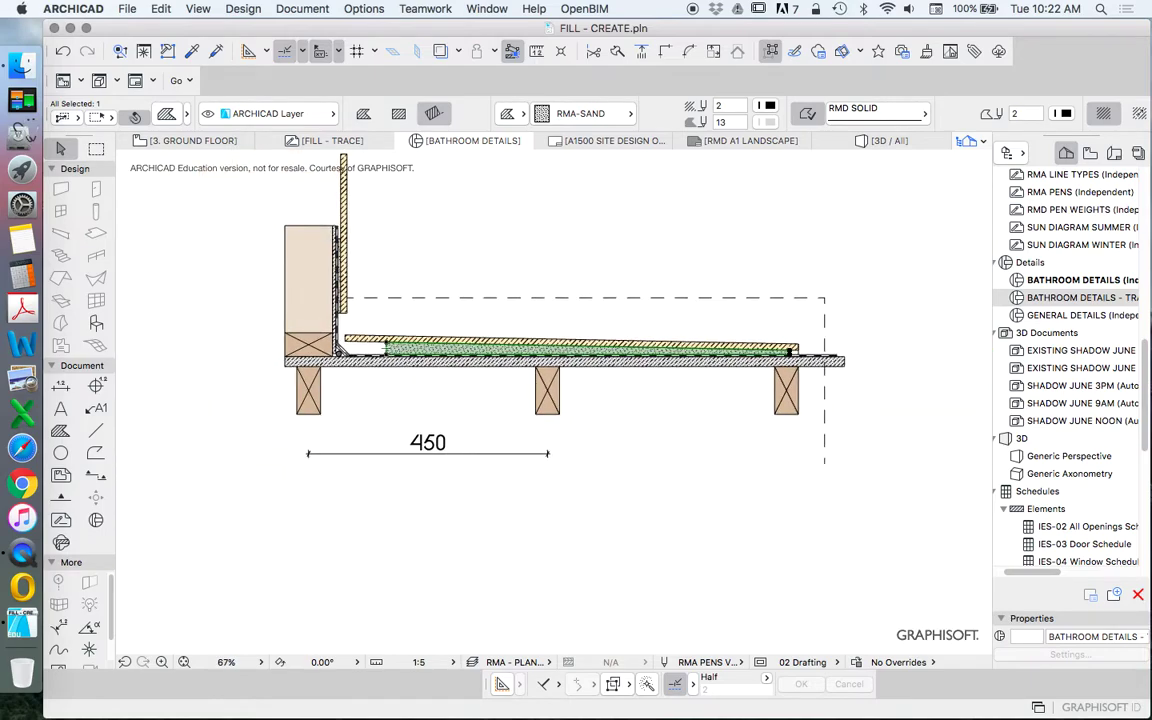
{"action": "scroll", "coordinate": [415, 344], "scroll_direction": "up", "scroll_amount": 4}
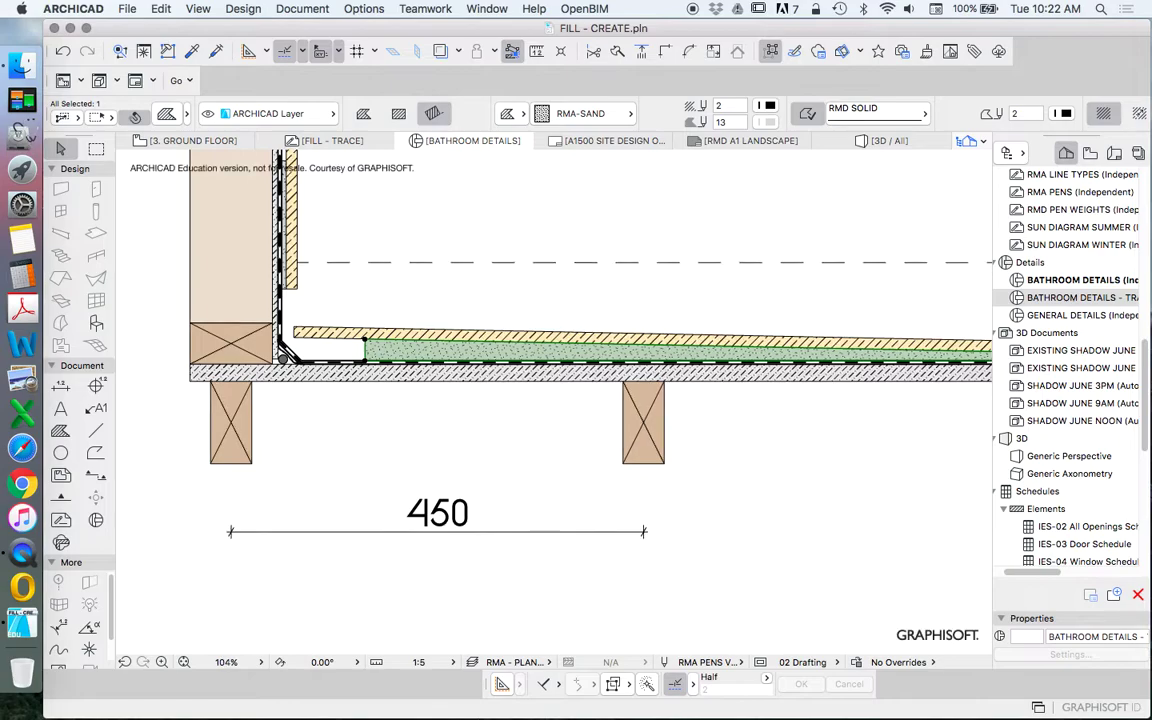
{"action": "scroll", "coordinate": [327, 366], "scroll_direction": "down", "scroll_amount": 3}
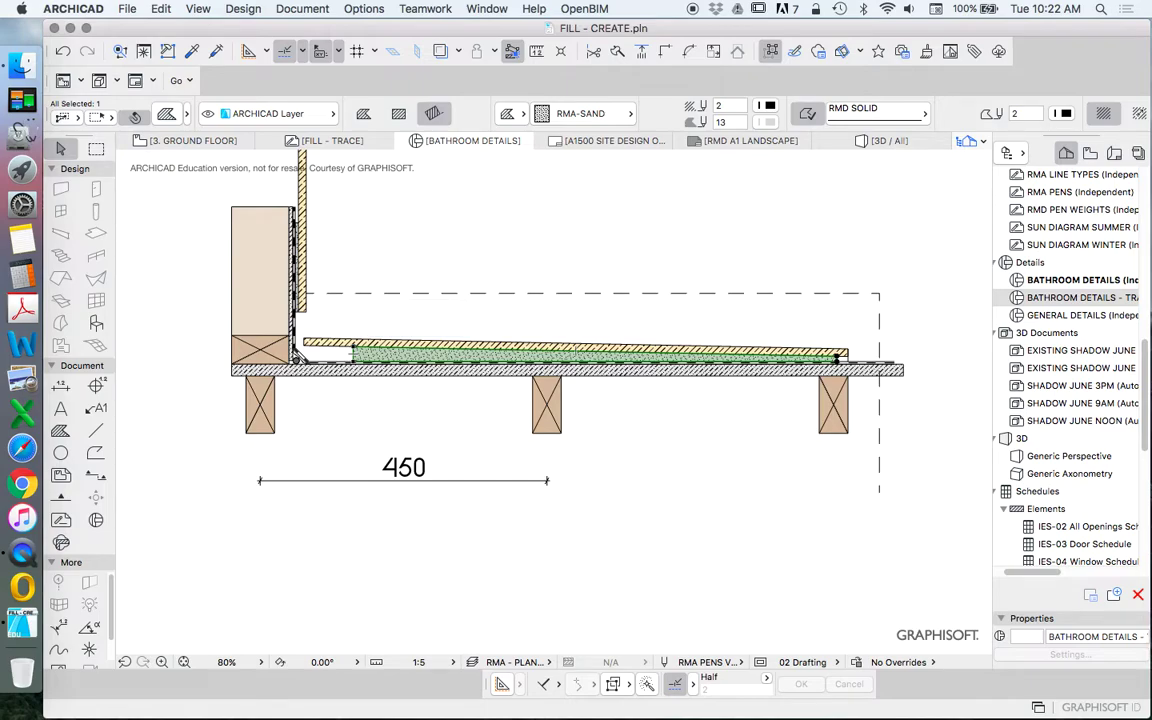
{"action": "key", "text": "Escape"}
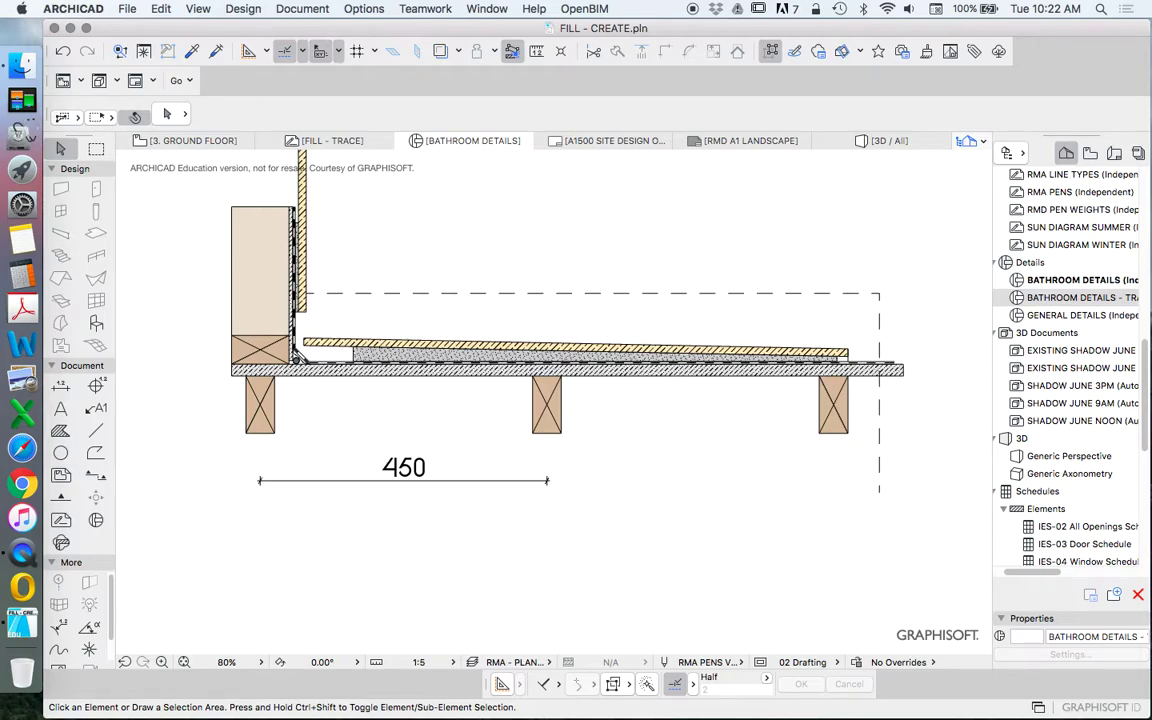
{"action": "scroll", "coordinate": [662, 363], "scroll_direction": "down", "scroll_amount": 2}
Step: Move the sloping floor tile and the sand bed together vertically upward from the membrane
{"action": "left_click", "coordinate": [462, 350]}
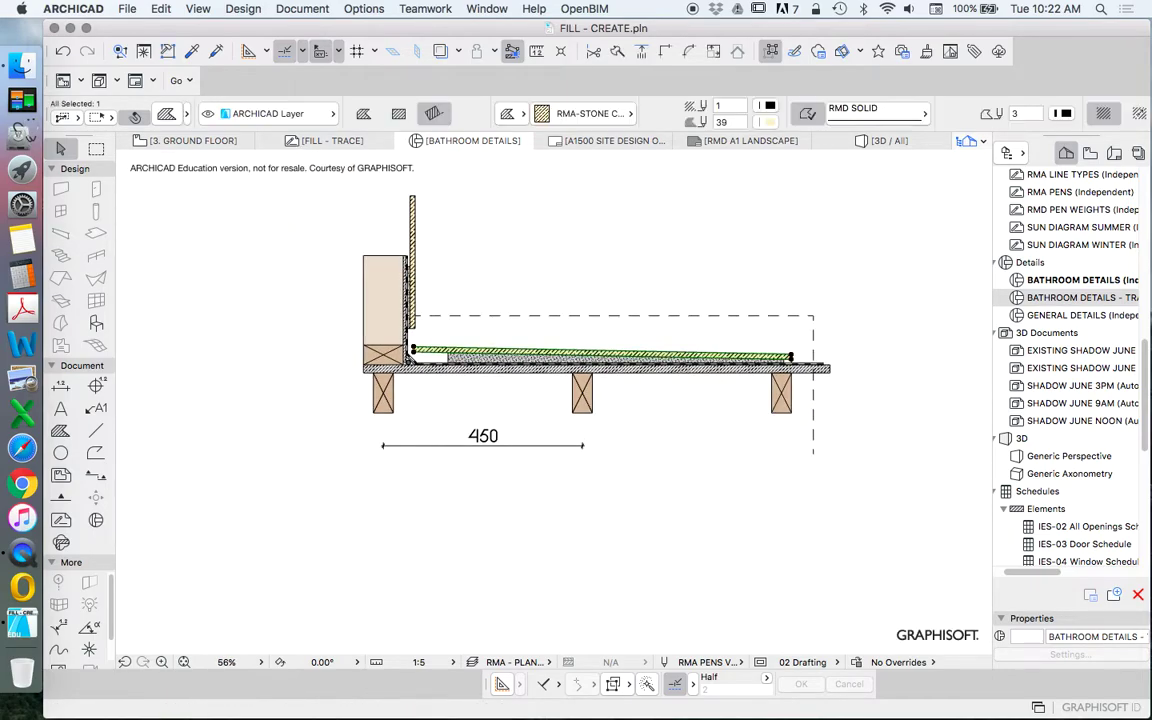
{"action": "scroll", "coordinate": [459, 355], "scroll_direction": "down", "scroll_amount": 1}
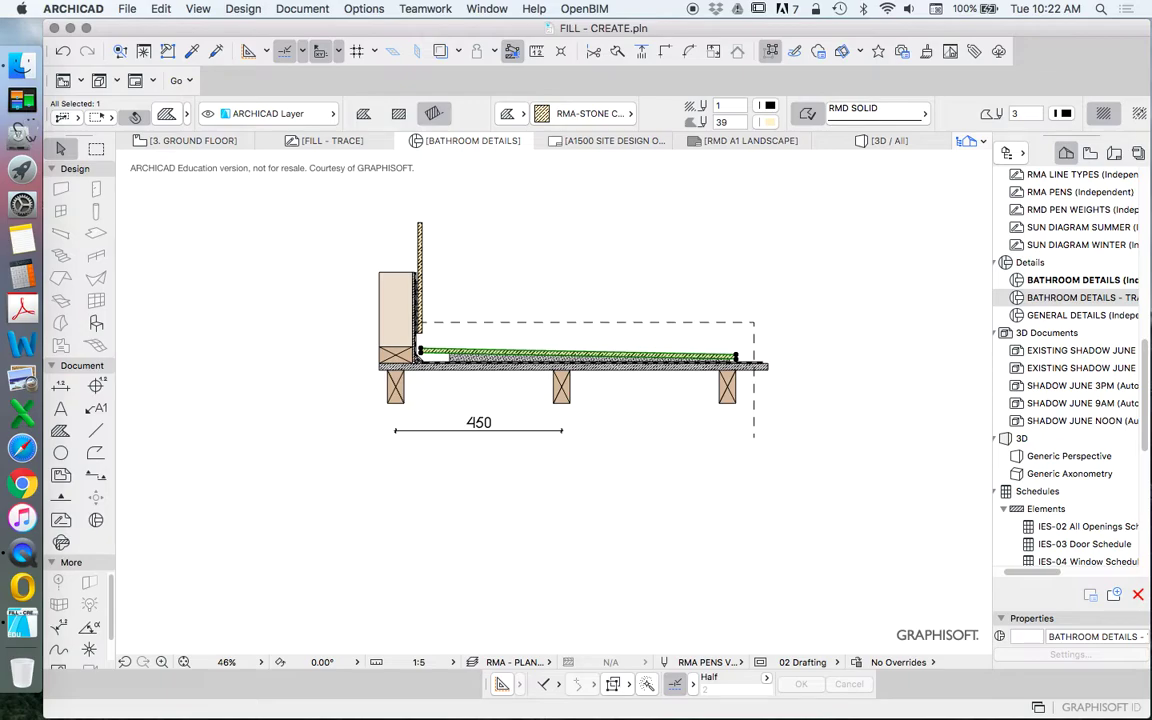
{"action": "scroll", "coordinate": [422, 352], "scroll_direction": "up", "scroll_amount": 9}
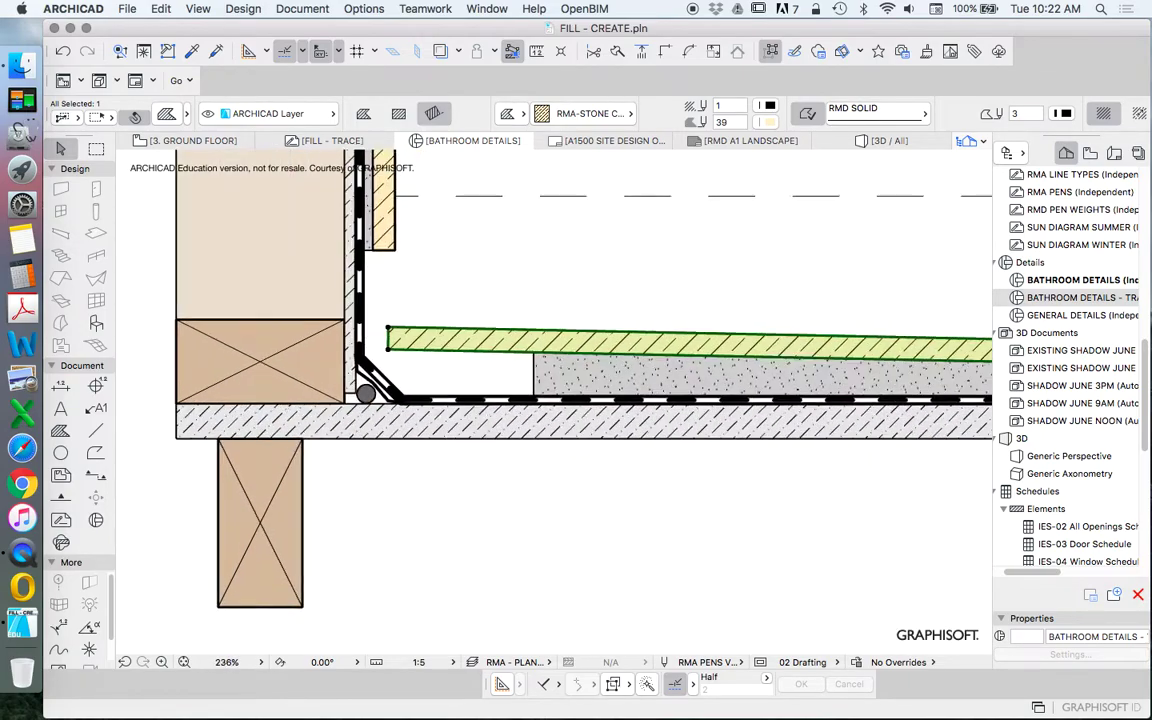
{"action": "left_click", "coordinate": [527, 278]}
{"action": "left_click", "coordinate": [555, 362]}
{"action": "right_click", "coordinate": [450, 246]}
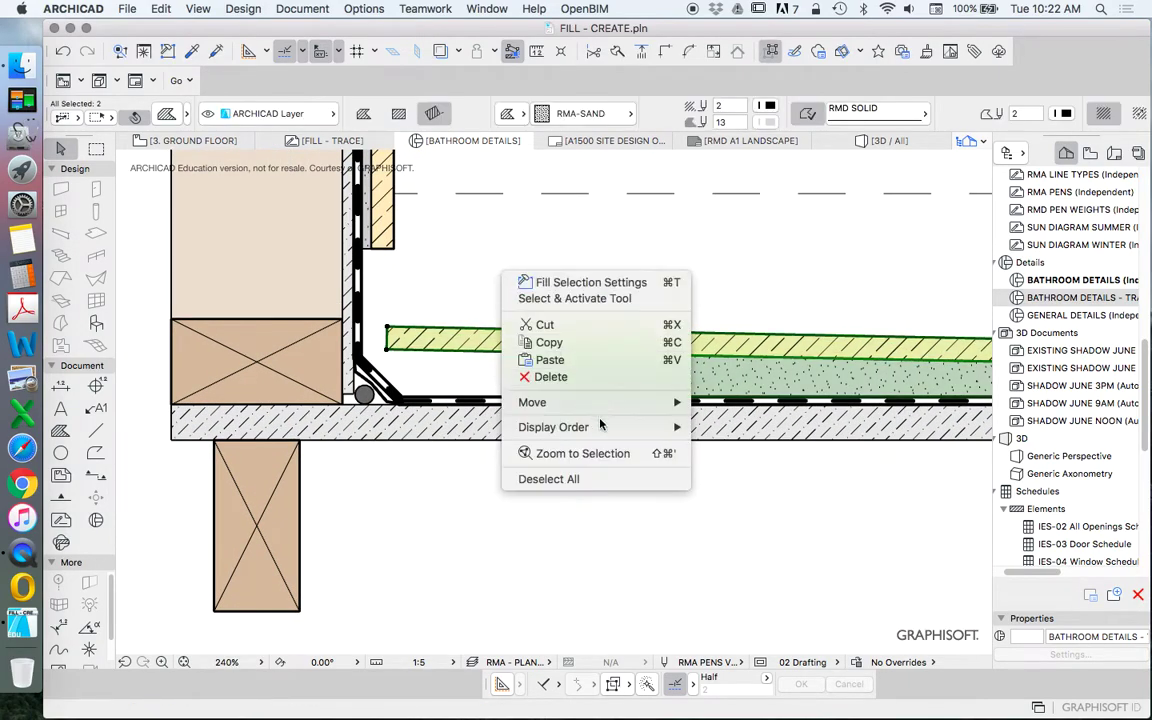
{"action": "left_click", "coordinate": [735, 402]}
{"action": "left_click", "coordinate": [573, 372]}
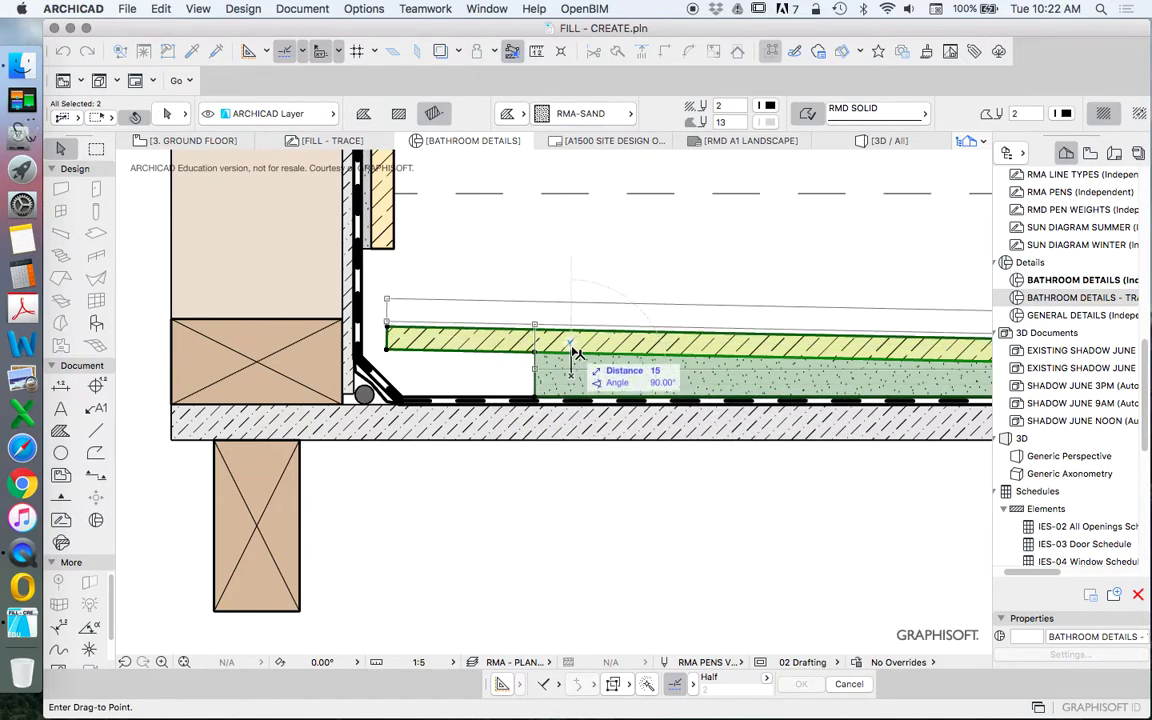
{"action": "left_click", "coordinate": [573, 356]}
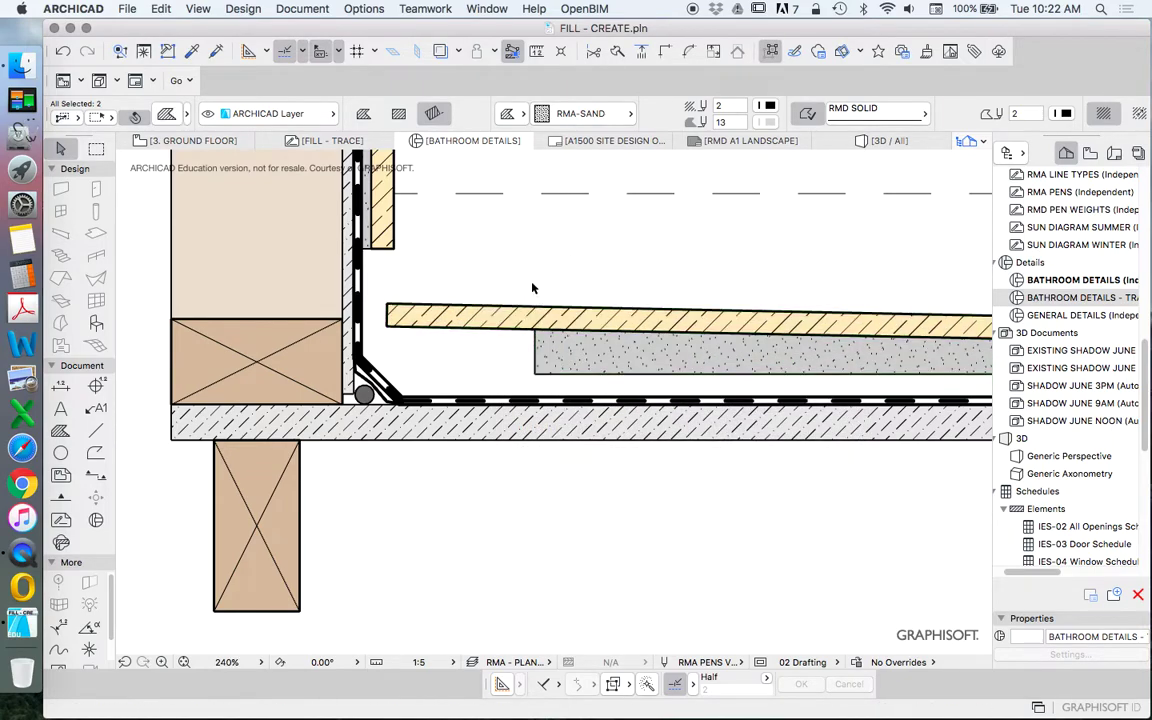
Step: Offset the sand bed's bottom edge down to the top of the floor membrane
{"action": "left_click", "coordinate": [563, 376]}
{"action": "left_click", "coordinate": [558, 376]}
{"action": "left_click", "coordinate": [557, 396]}
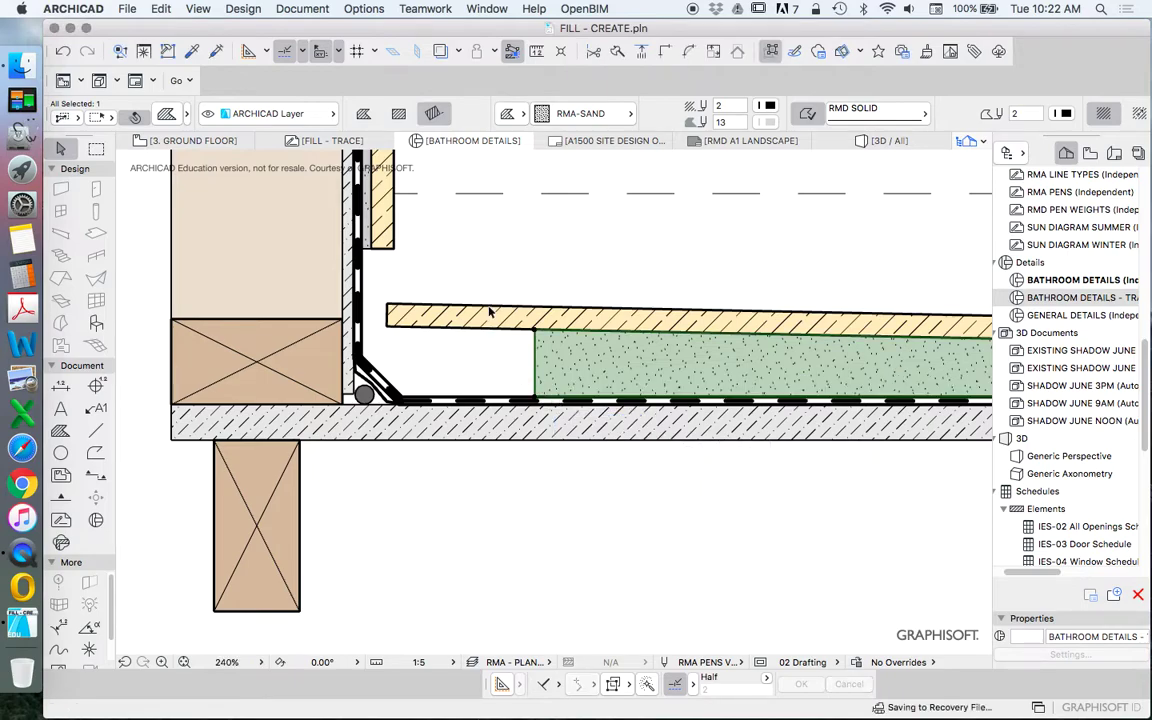
{"action": "key", "text": "Escape"}
Step: Shorten the sloping floor tile at the wall by offsetting its end edge away from the vertical membrane
{"action": "scroll", "coordinate": [527, 398], "scroll_direction": "down", "scroll_amount": 3}
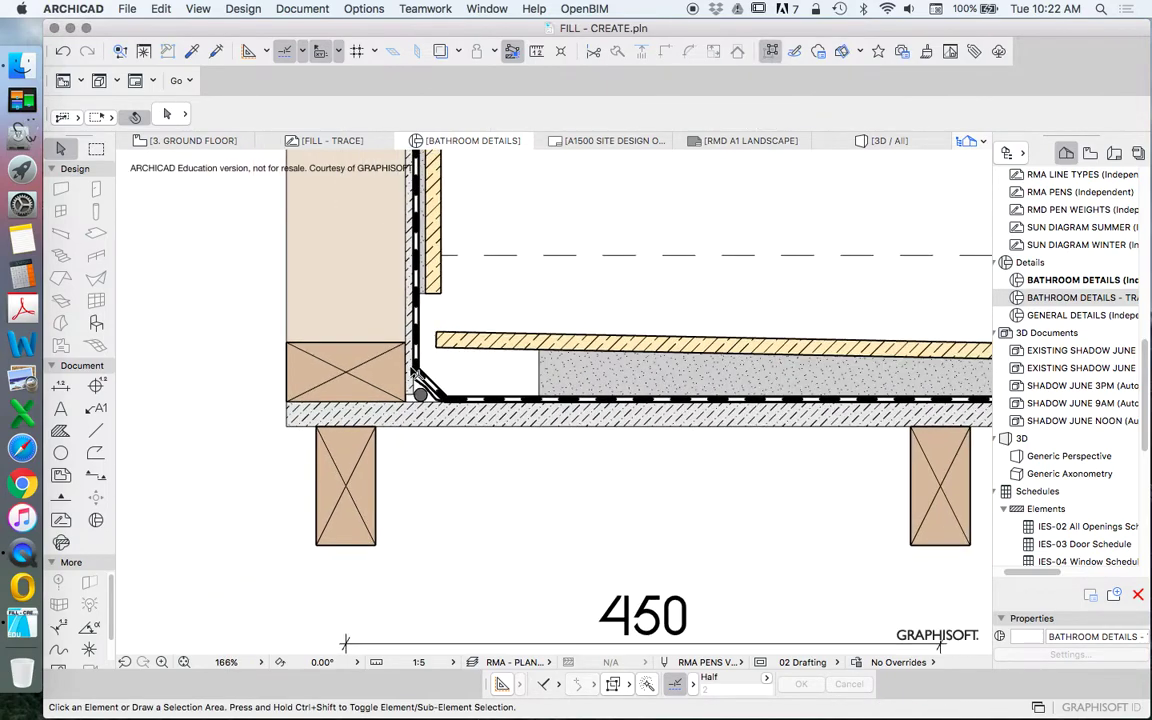
{"action": "scroll", "coordinate": [478, 372], "scroll_direction": "up", "scroll_amount": 4}
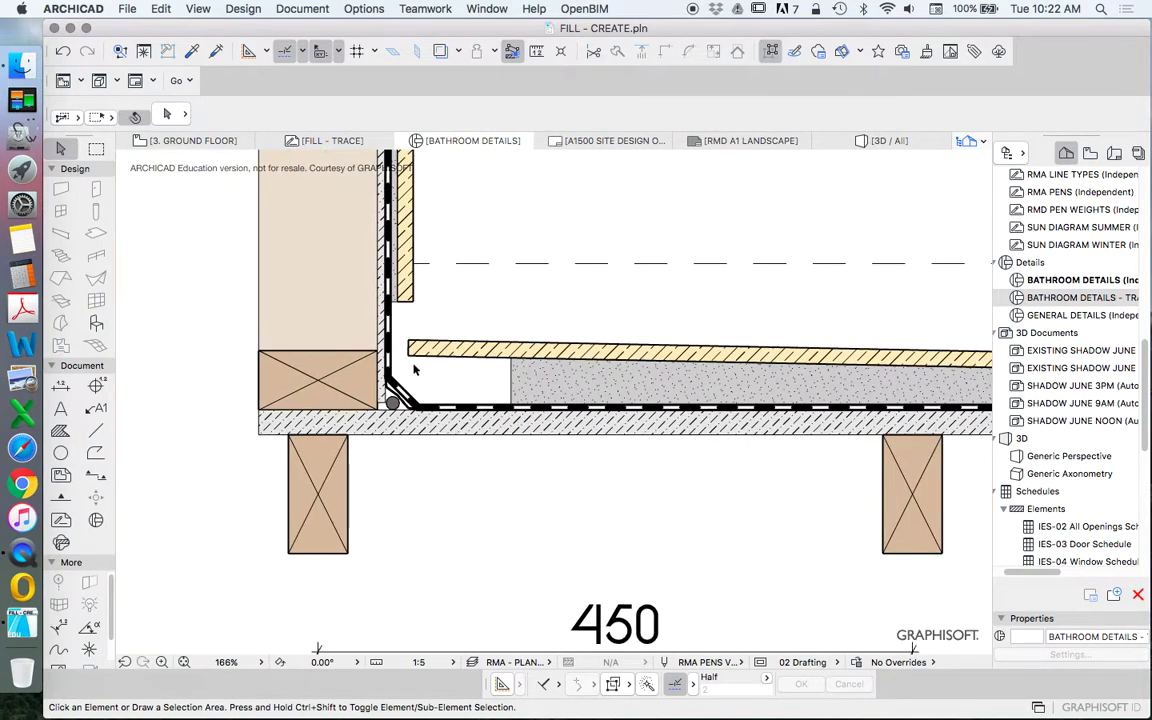
{"action": "scroll", "coordinate": [414, 370], "scroll_direction": "up", "scroll_amount": 2}
{"action": "scroll", "coordinate": [505, 388], "scroll_direction": "down", "scroll_amount": 2}
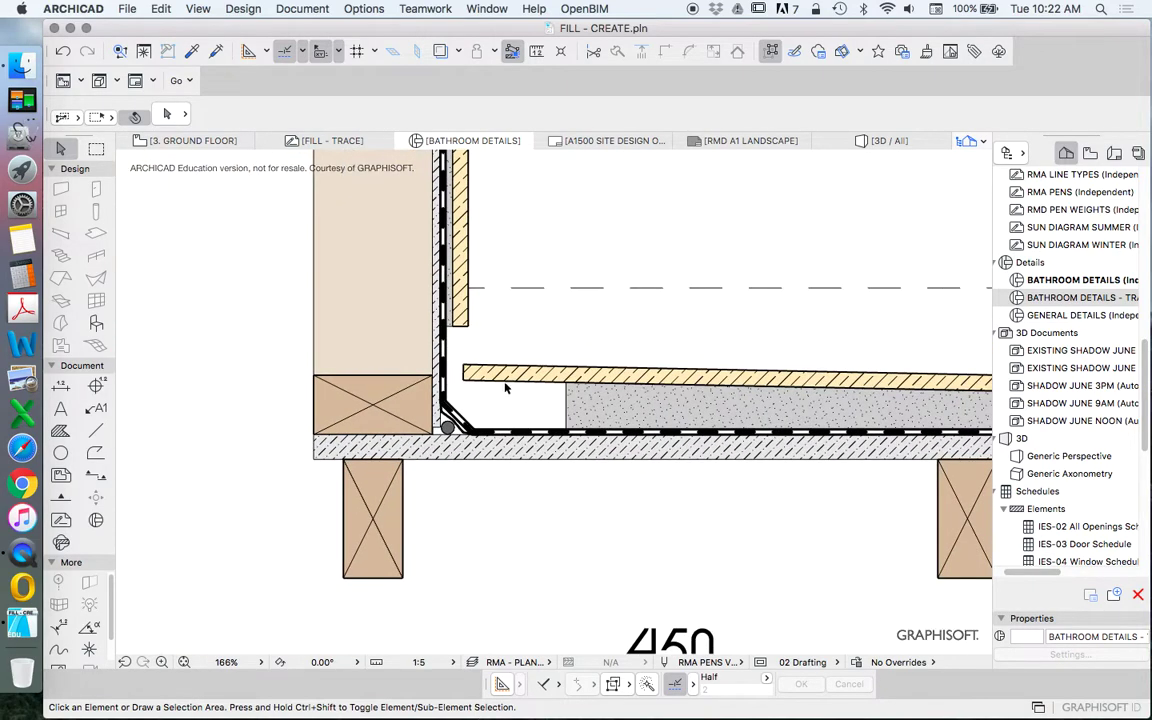
{"action": "scroll", "coordinate": [505, 388], "scroll_direction": "down", "scroll_amount": 3}
{"action": "scroll", "coordinate": [506, 410], "scroll_direction": "up", "scroll_amount": 4}
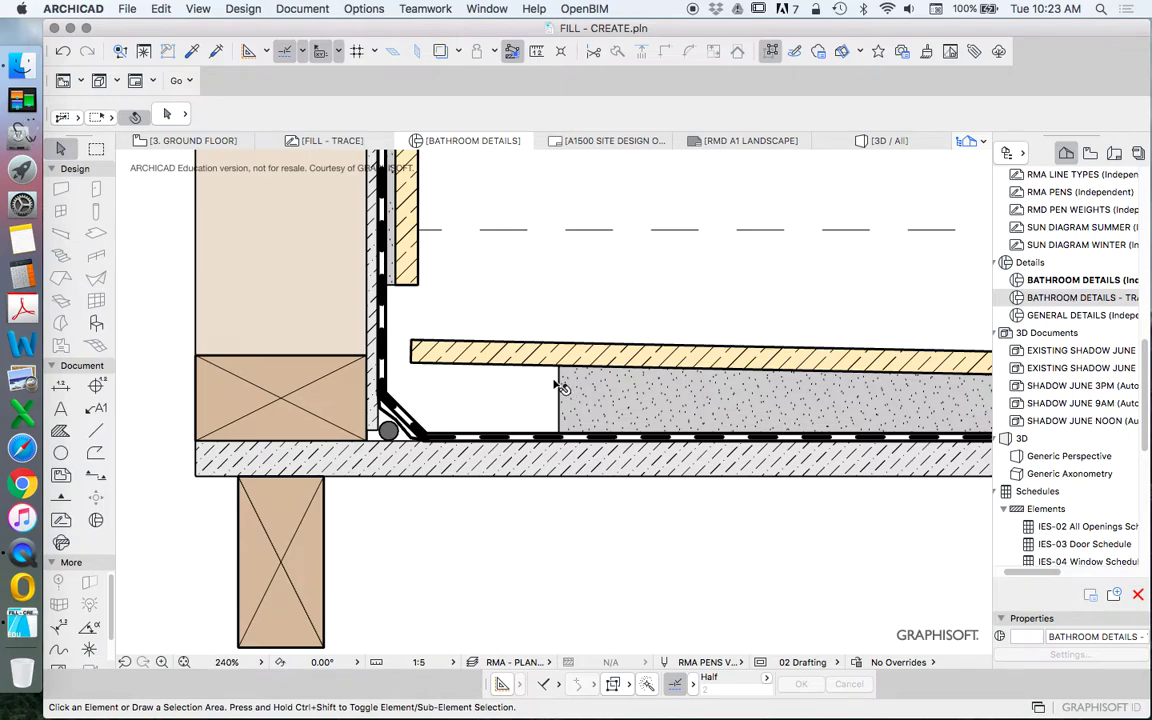
{"action": "left_click", "coordinate": [415, 352]}
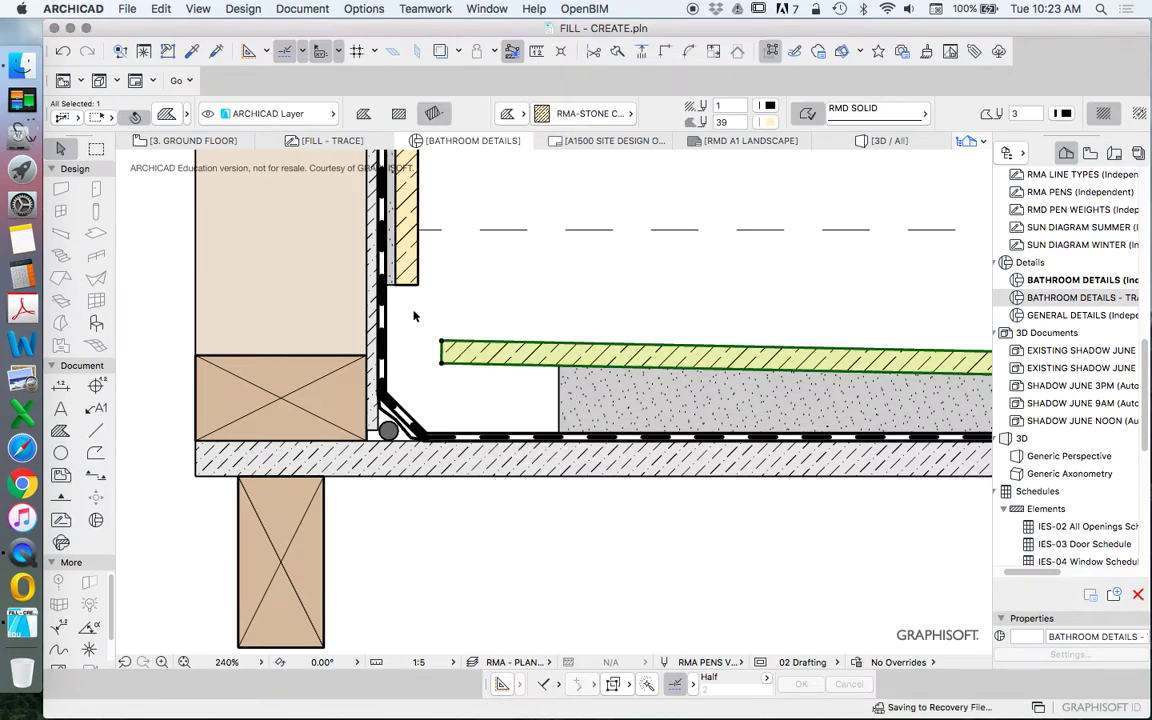
Step: Extend the sand bed's wall-side edge past the membrane corner and into the timber bottom plate
{"action": "scroll", "coordinate": [422, 285], "scroll_direction": "up", "scroll_amount": 2}
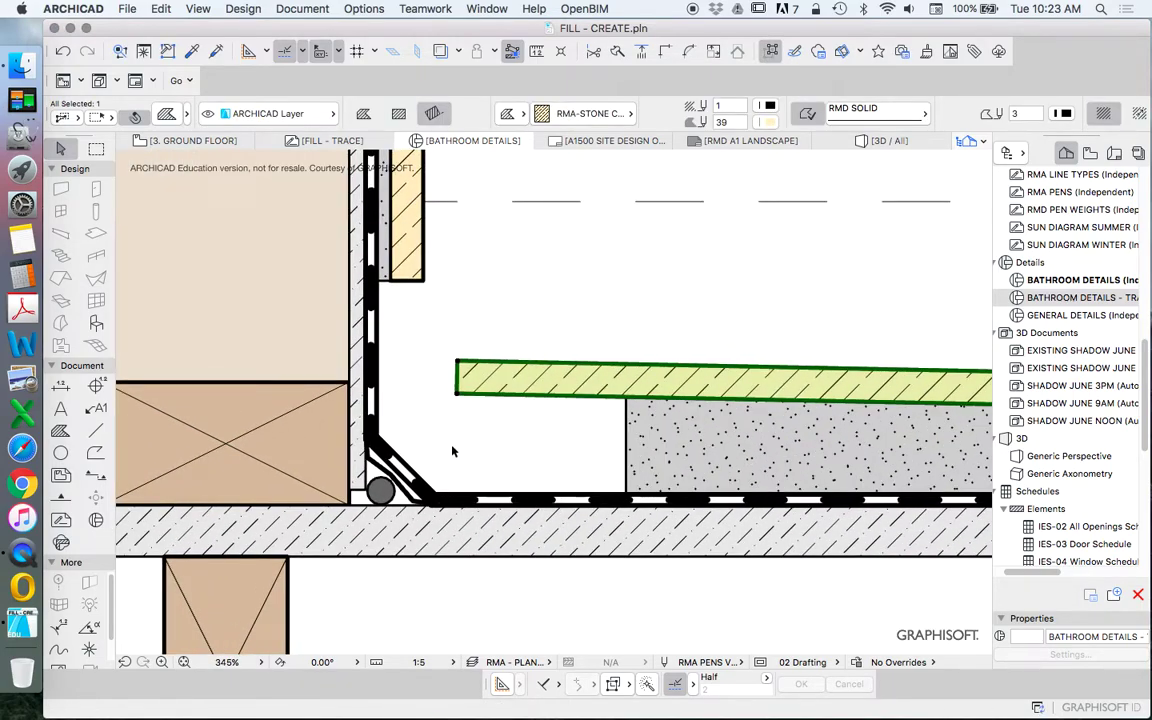
{"action": "scroll", "coordinate": [452, 452], "scroll_direction": "down", "scroll_amount": 1}
{"action": "scroll", "coordinate": [437, 406], "scroll_direction": "up", "scroll_amount": 2}
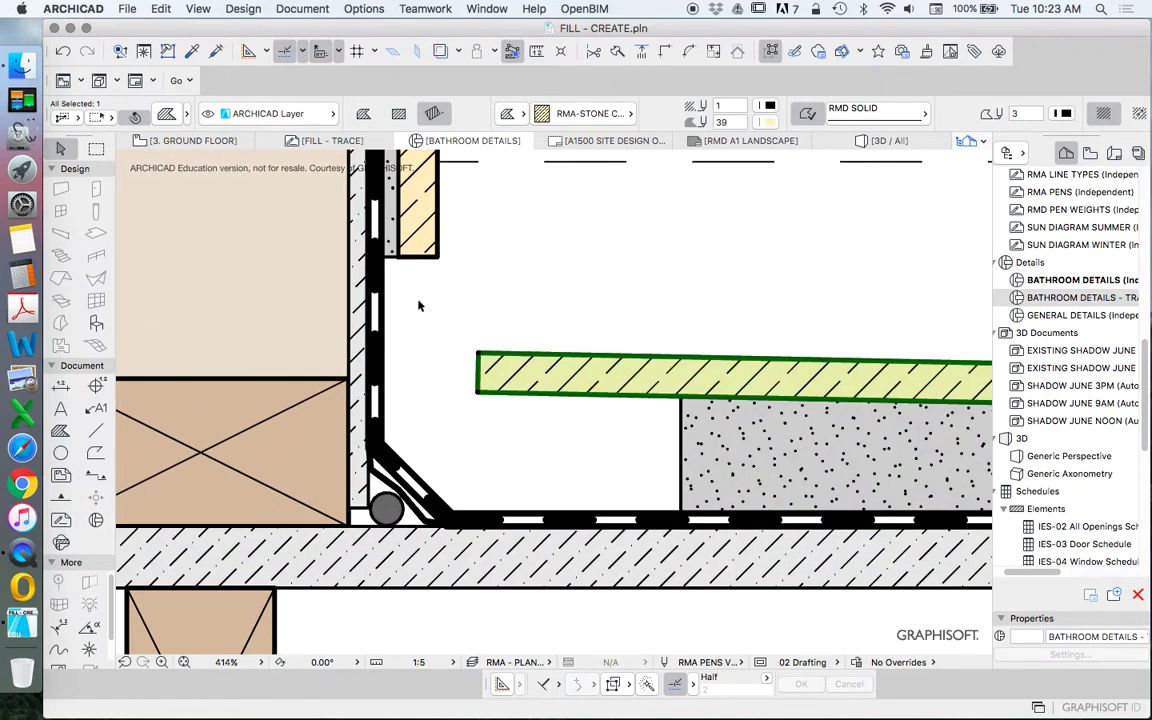
{"action": "left_click", "coordinate": [392, 256]}
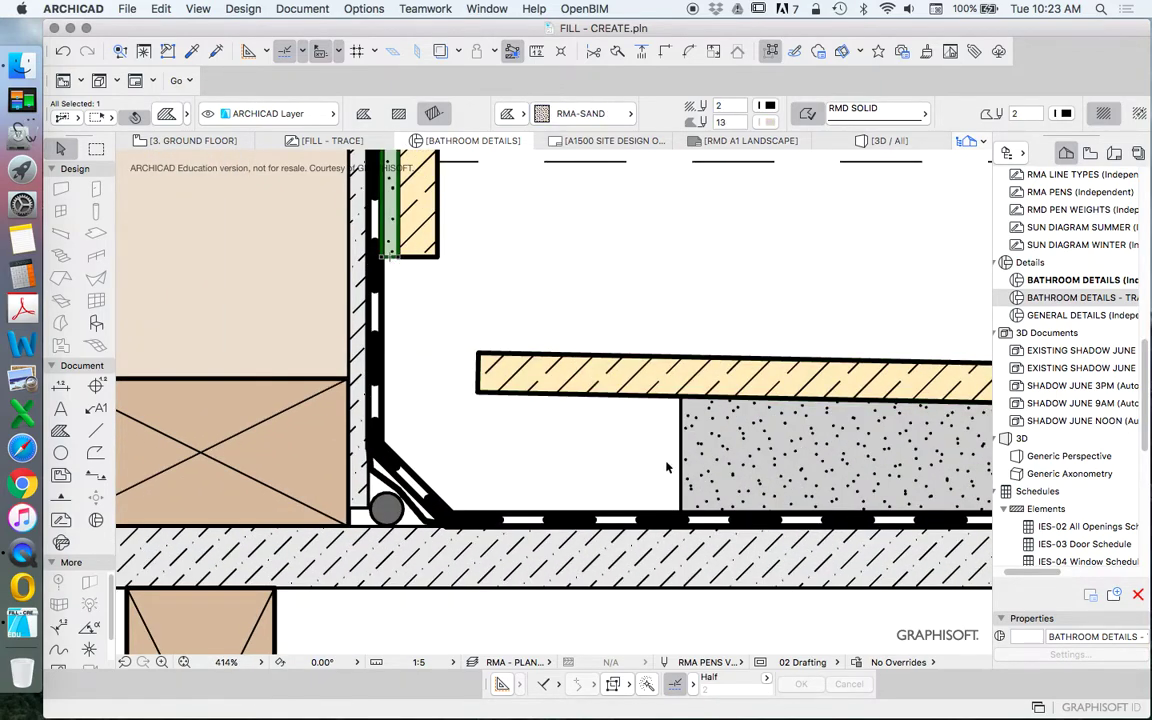
{"action": "double_click", "coordinate": [681, 433]}
{"action": "left_click", "coordinate": [331, 386]}
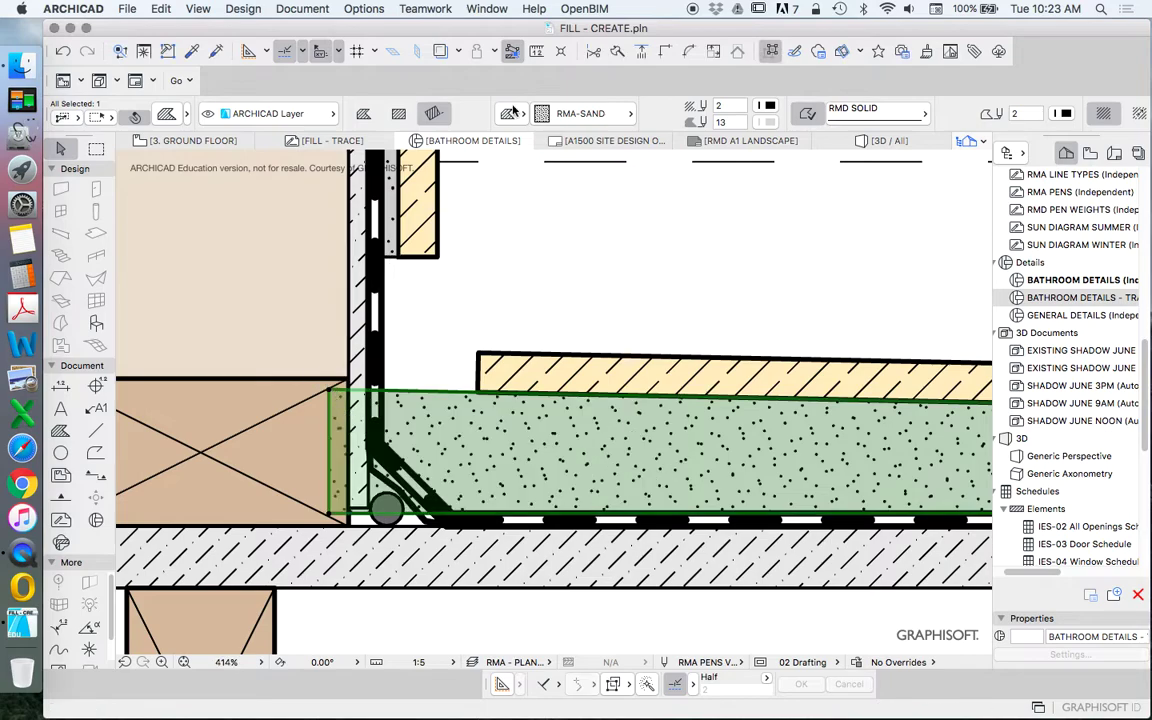
Step: Split the floor sand bed along the room-side face of the vertical membrane and delete the piece inside the wall
{"action": "left_click", "coordinate": [593, 51]}
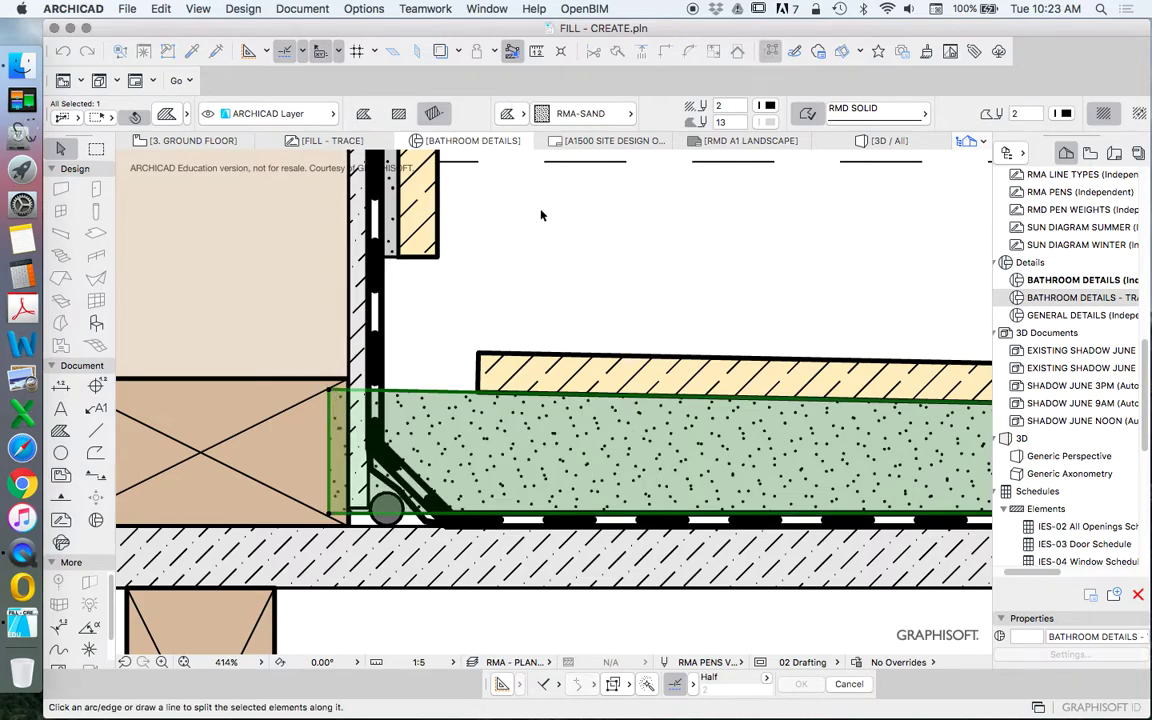
{"action": "left_click", "coordinate": [380, 405]}
{"action": "left_click", "coordinate": [293, 417]}
{"action": "key", "text": "Delete"}
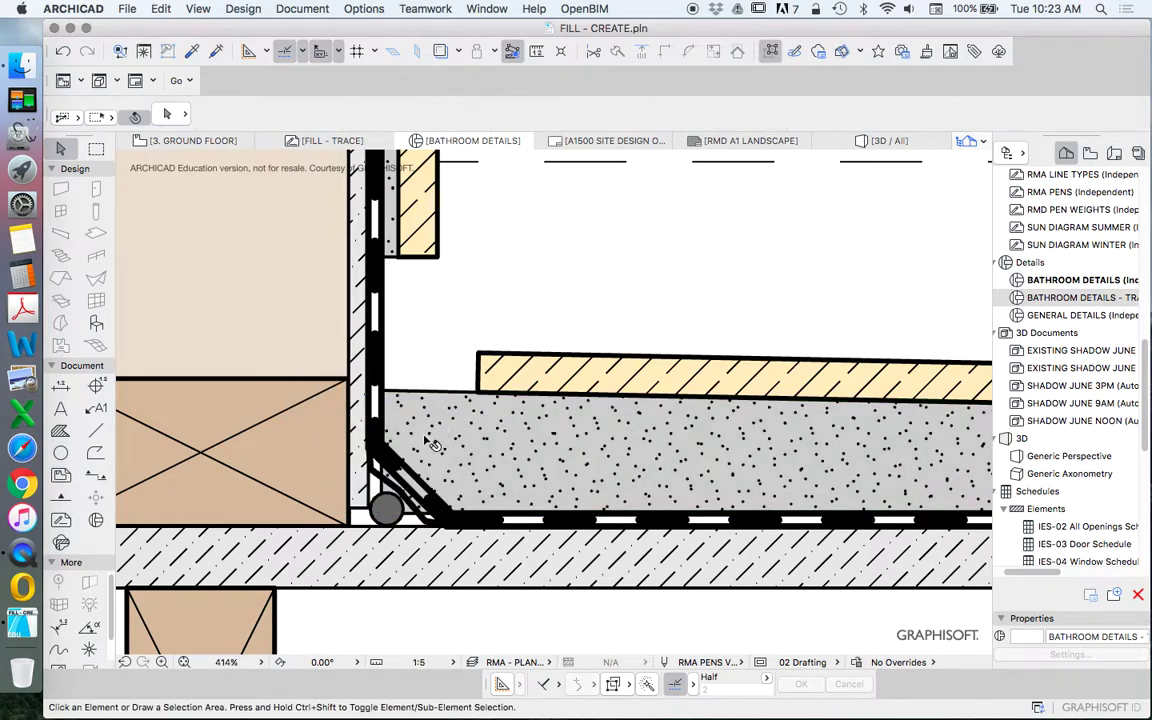
Step: Split the floor sand bed along the membrane's diagonal corner edge and delete the piece beneath it
{"action": "left_click", "coordinate": [430, 436]}
{"action": "left_click", "coordinate": [617, 52]}
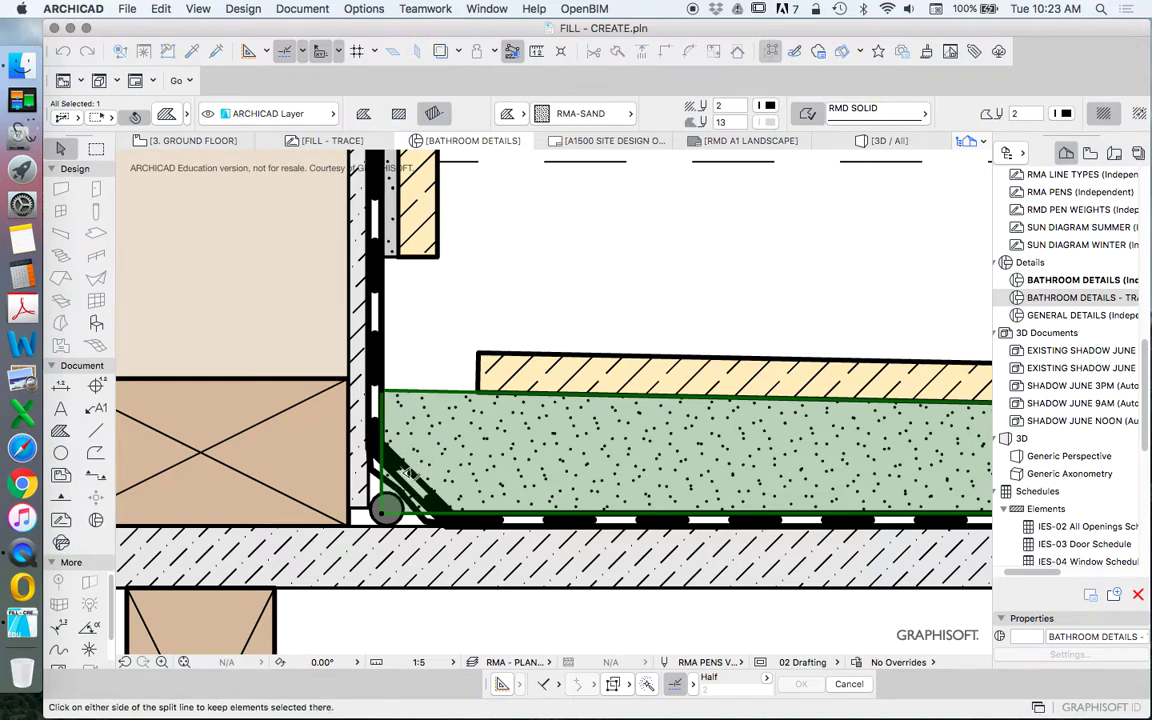
{"action": "left_click", "coordinate": [376, 484]}
{"action": "key", "text": "Delete"}
{"action": "scroll", "coordinate": [450, 408], "scroll_direction": "down", "scroll_amount": 5}
{"action": "scroll", "coordinate": [427, 361], "scroll_direction": "up", "scroll_amount": 3}
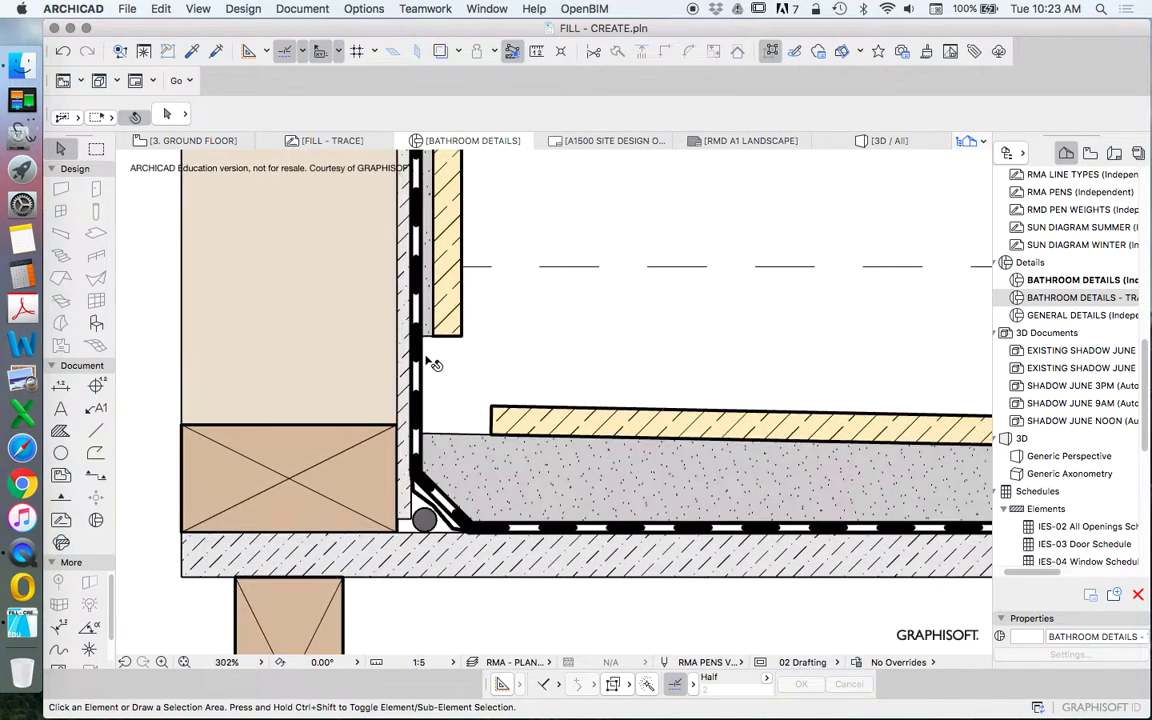
Step: Extend the vertical sand layer and the wall tile down to the top of the floor sand bed
{"action": "scroll", "coordinate": [432, 362], "scroll_direction": "up", "scroll_amount": 2}
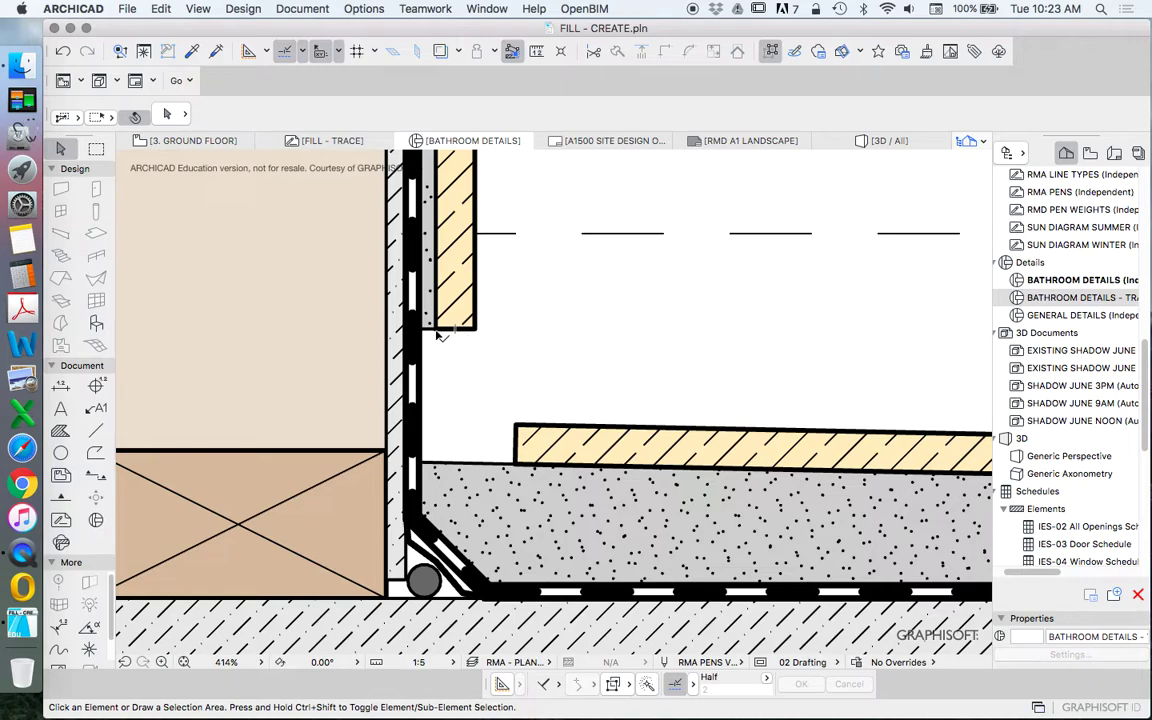
{"action": "left_click", "coordinate": [437, 333]}
{"action": "left_click", "coordinate": [430, 329]}
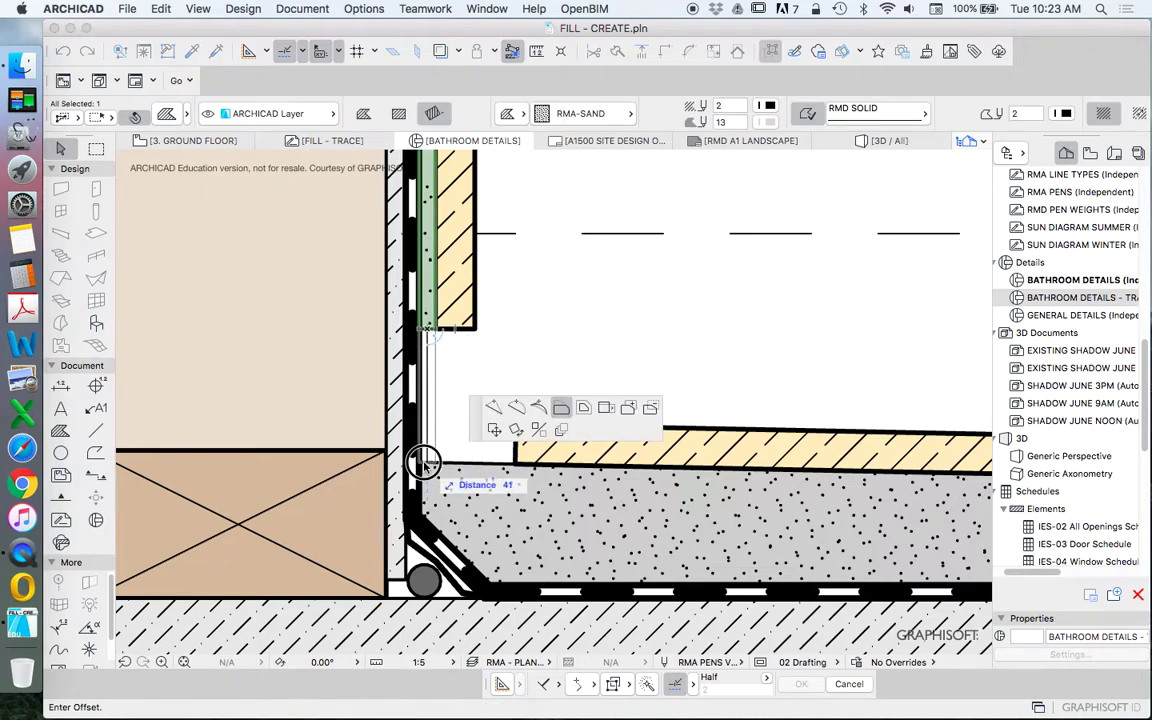
{"action": "left_click", "coordinate": [424, 462]}
{"action": "left_click", "coordinate": [456, 320]}
{"action": "left_click", "coordinate": [455, 329]}
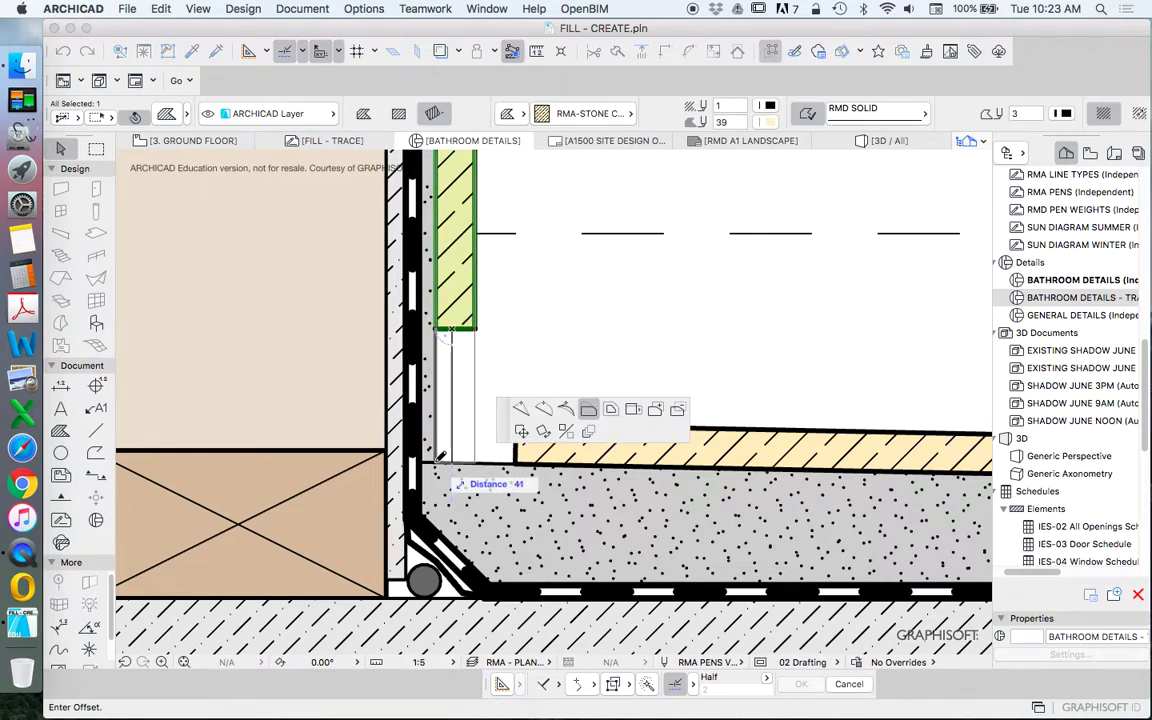
{"action": "left_click", "coordinate": [441, 456]}
Step: Offset the sloping floor tile's wall-side end edge until it meets the face of the wall tile
{"action": "left_click", "coordinate": [516, 440]}
{"action": "left_click", "coordinate": [515, 448]}
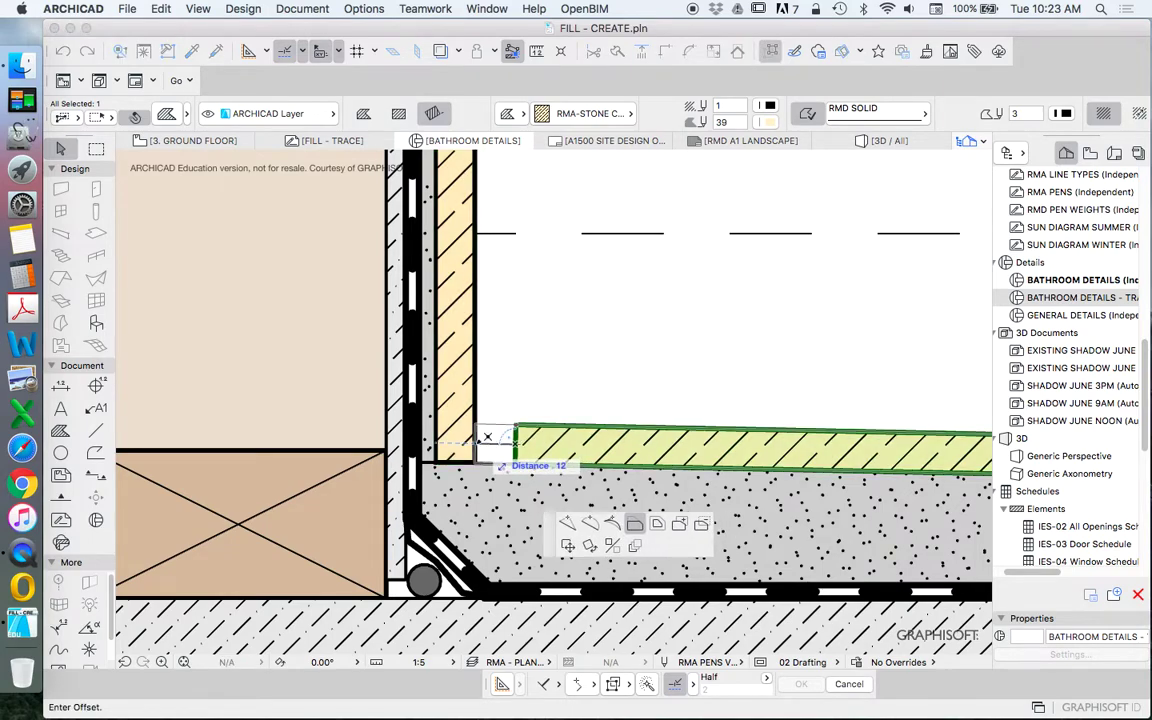
{"action": "left_click", "coordinate": [477, 443]}
{"action": "left_click", "coordinate": [519, 396]}
{"action": "scroll", "coordinate": [476, 438], "scroll_direction": "down", "scroll_amount": 5}
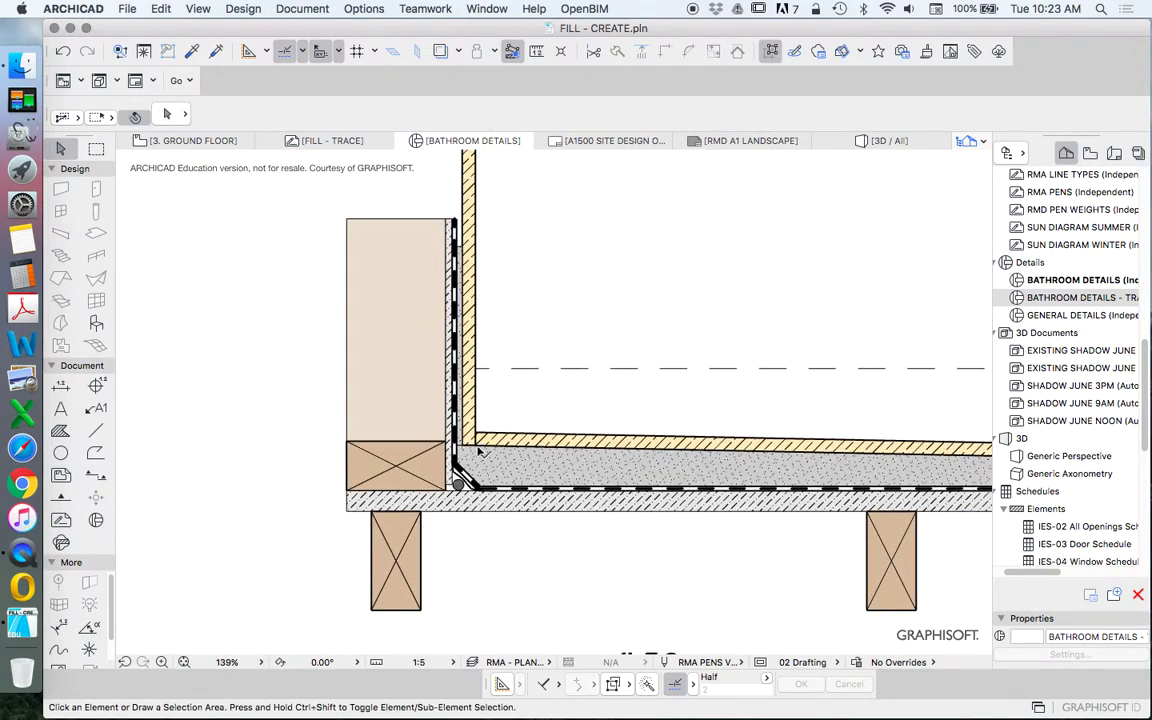
Step: Raise the wall tile's bottom edge above the floor tile and extend the floor tile to the line of the wall tile's back face
{"action": "scroll", "coordinate": [475, 445], "scroll_direction": "up", "scroll_amount": 5}
{"action": "left_click", "coordinate": [463, 388]}
{"action": "left_click", "coordinate": [460, 445]}
{"action": "left_click", "coordinate": [466, 349]}
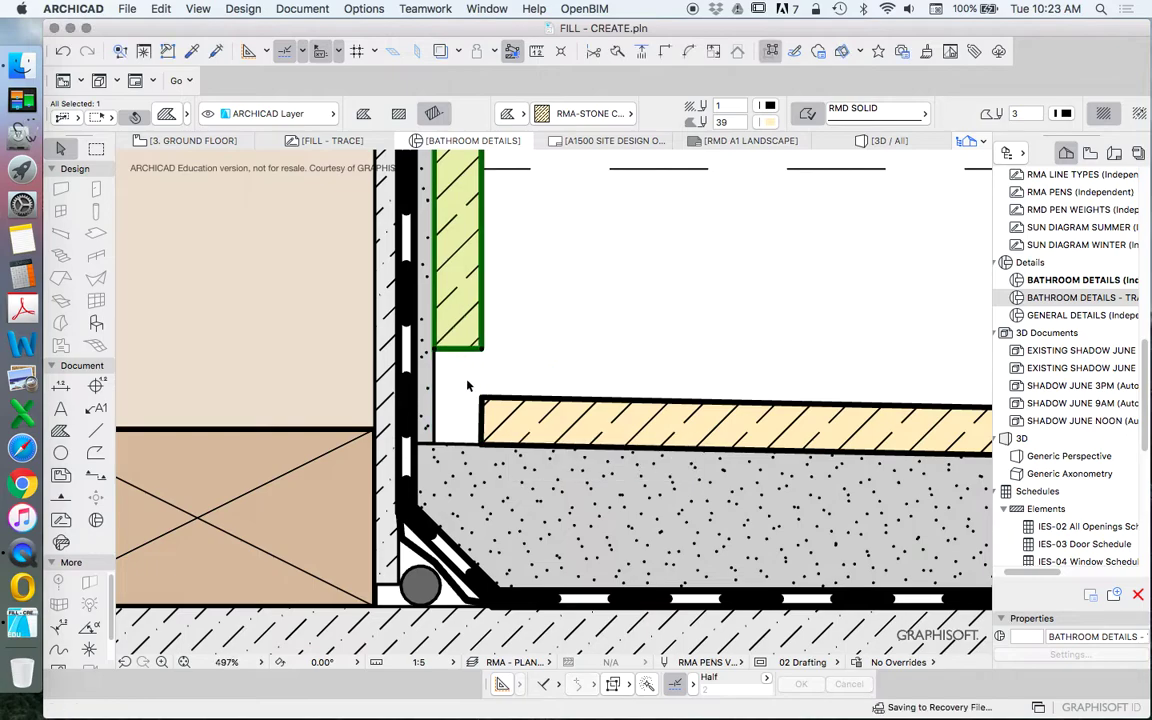
{"action": "left_click", "coordinate": [482, 418]}
{"action": "left_click", "coordinate": [482, 420]}
{"action": "left_click", "coordinate": [503, 412]}
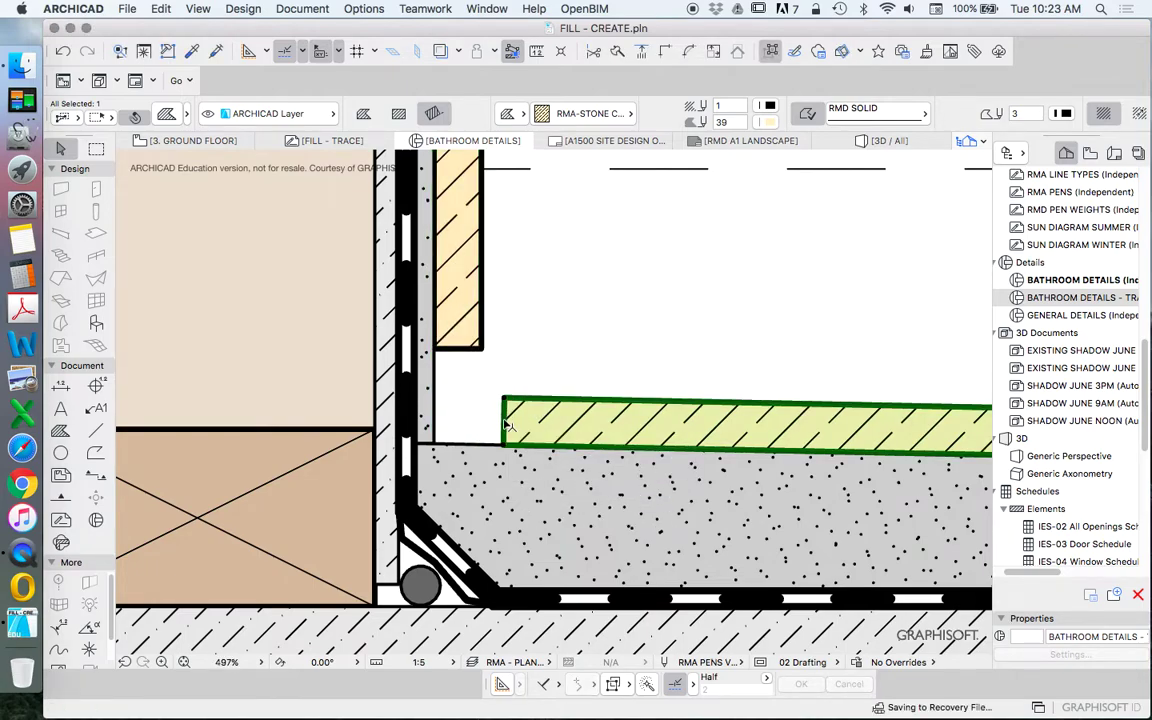
{"action": "left_click", "coordinate": [503, 419]}
{"action": "left_click", "coordinate": [437, 435]}
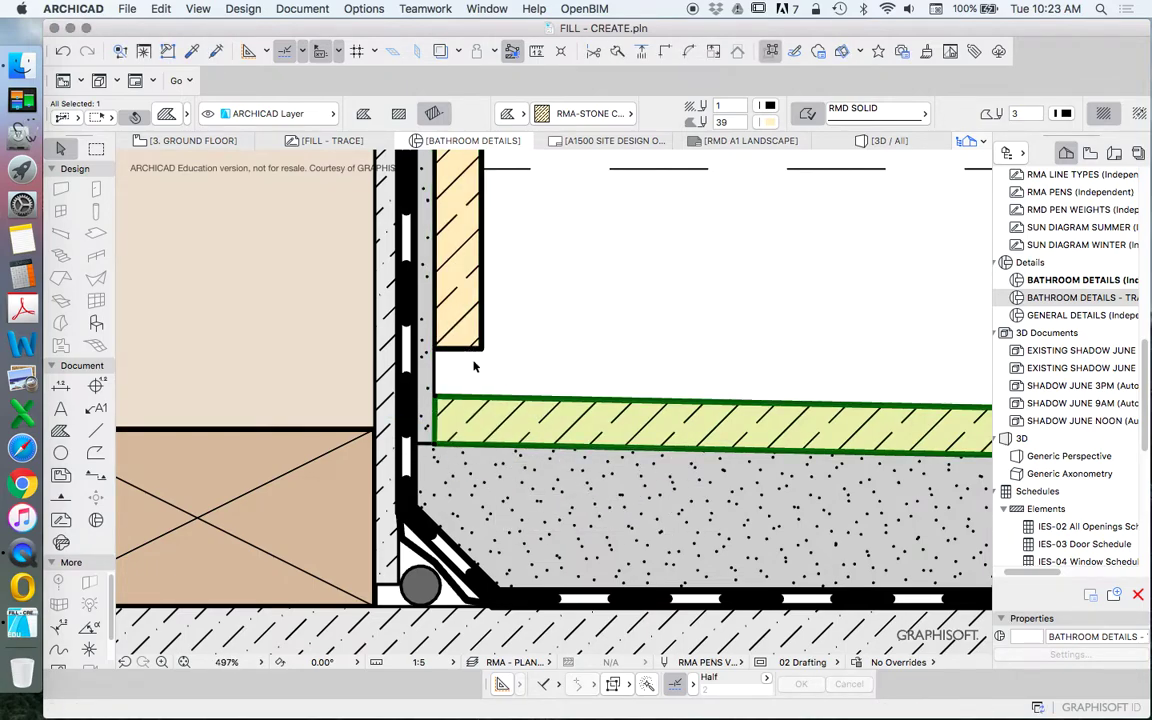
Step: Shorten the vertical sand layer to above the floor tile and extend the floor tile to the vertical membrane
{"action": "left_click", "coordinate": [432, 385]}
{"action": "left_click", "coordinate": [427, 443]}
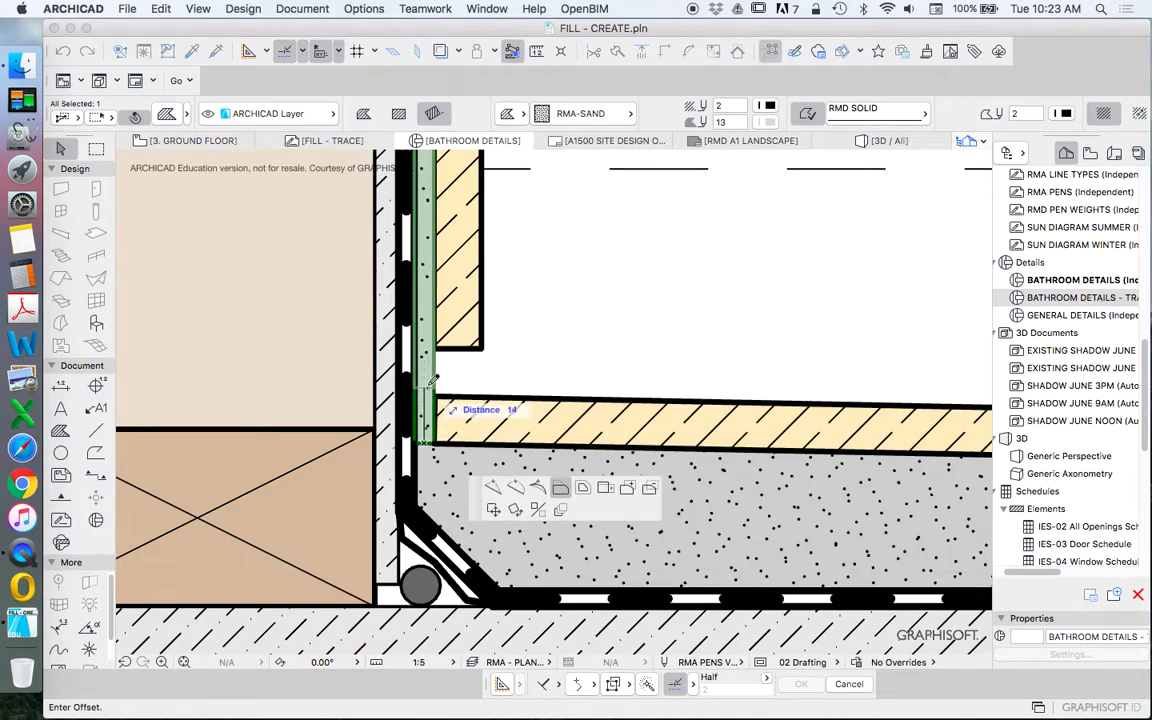
{"action": "left_click", "coordinate": [428, 376]}
{"action": "left_click", "coordinate": [436, 420]}
{"action": "left_click", "coordinate": [435, 420]}
{"action": "left_click", "coordinate": [420, 419]}
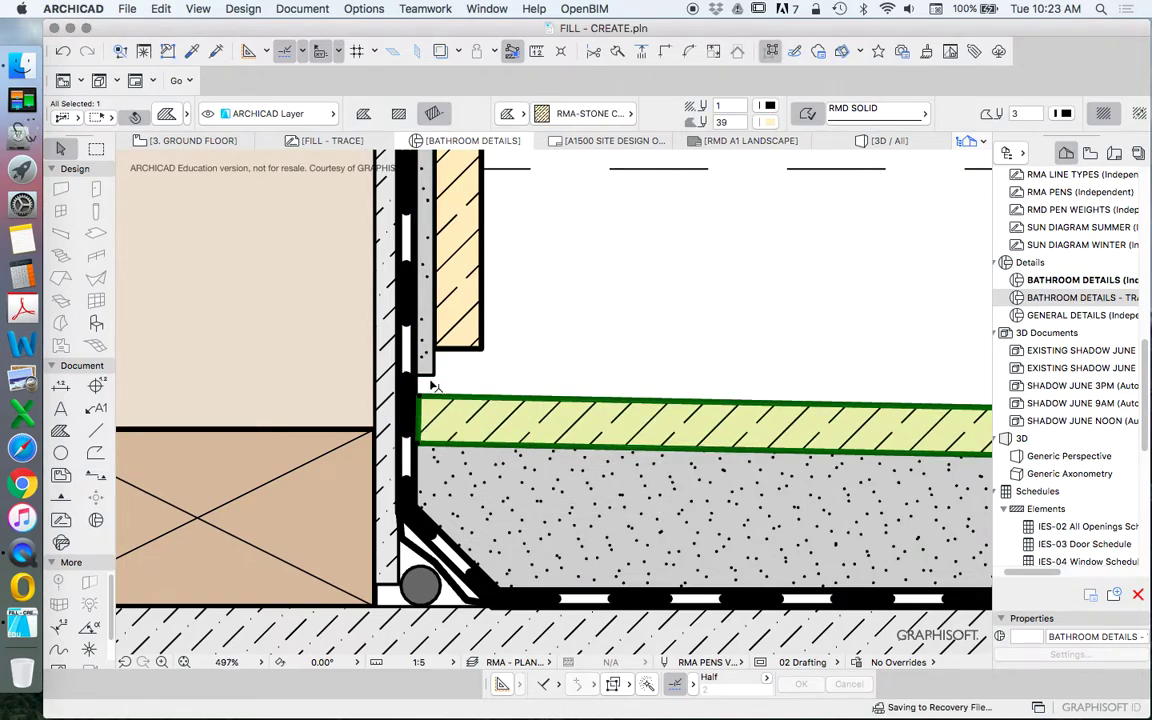
Step: Lower the bottom edges of the vertical sand layer and the wall tile onto the top of the floor tile
{"action": "left_click", "coordinate": [429, 377]}
{"action": "left_click", "coordinate": [427, 376]}
{"action": "left_click", "coordinate": [426, 396]}
{"action": "left_click", "coordinate": [456, 367]}
{"action": "left_click", "coordinate": [455, 348]}
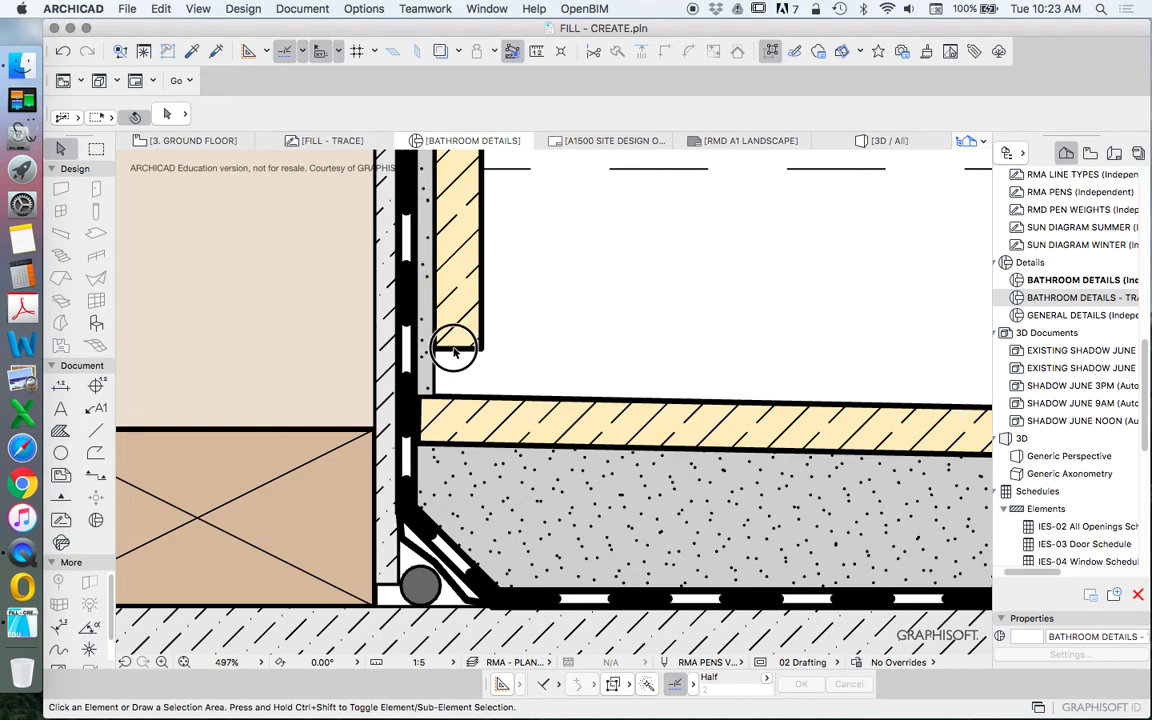
{"action": "left_click", "coordinate": [455, 348]}
{"action": "left_click", "coordinate": [434, 396]}
{"action": "left_click", "coordinate": [521, 370]}
{"action": "scroll", "coordinate": [472, 380], "scroll_direction": "down", "scroll_amount": 1}
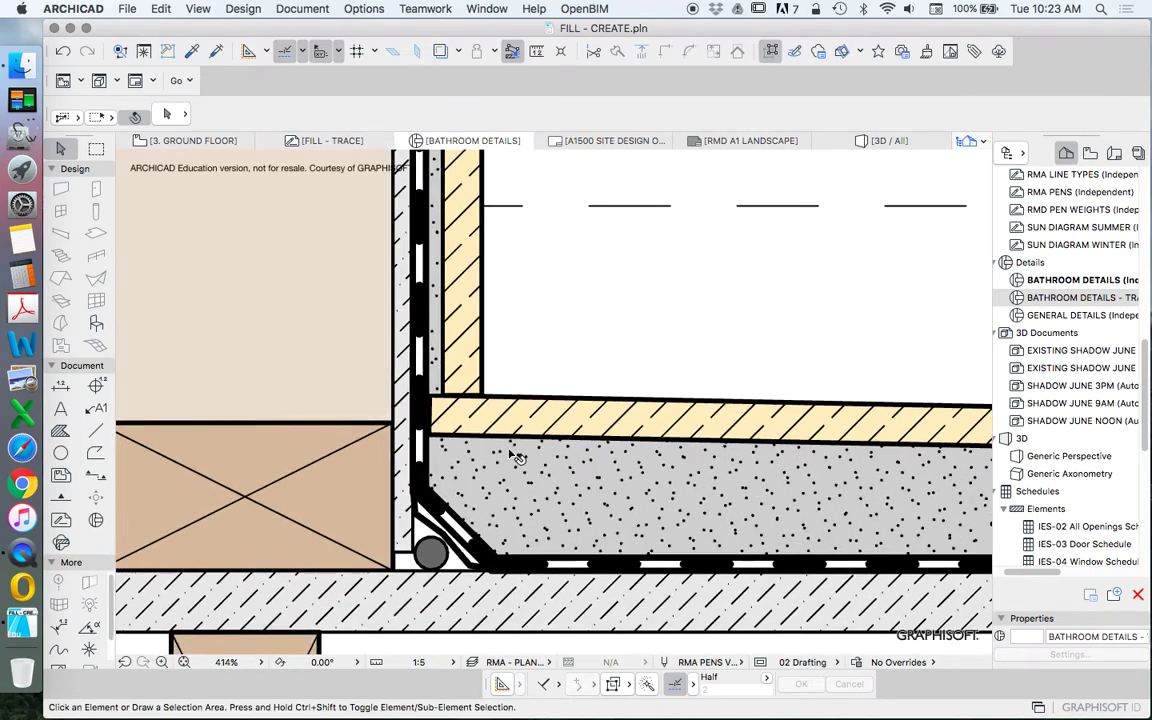
{"action": "scroll", "coordinate": [489, 472], "scroll_direction": "down", "scroll_amount": 3}
{"action": "scroll", "coordinate": [493, 459], "scroll_direction": "up", "scroll_amount": 2}
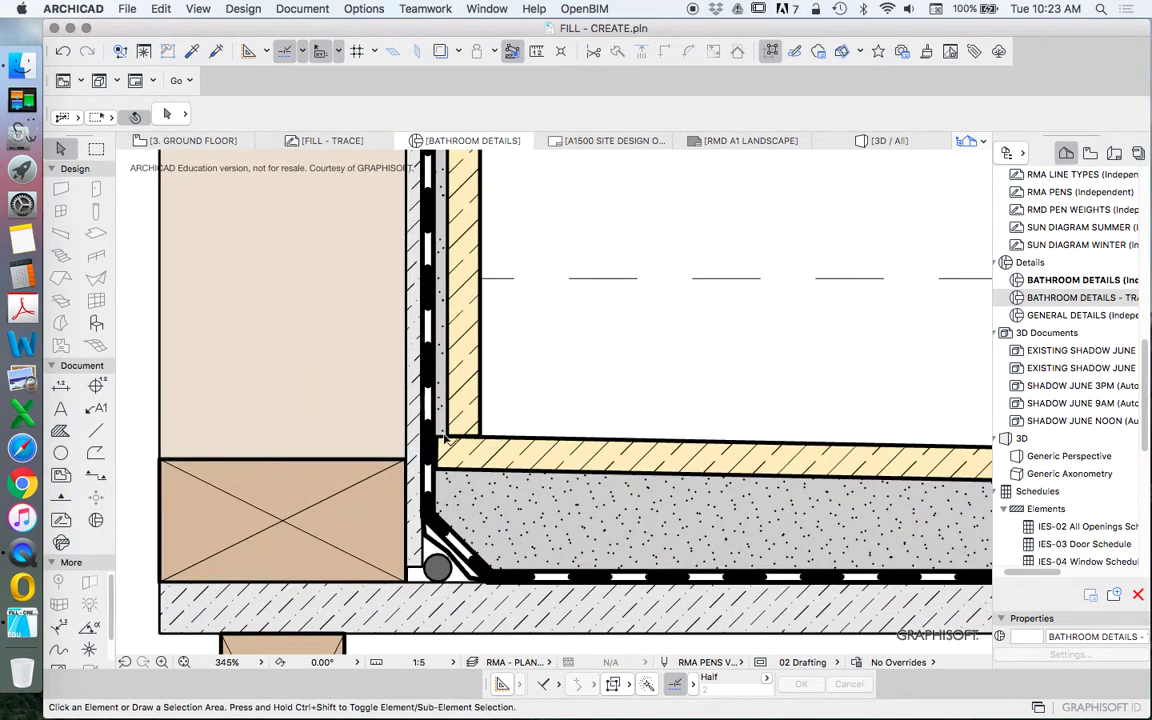
{"action": "scroll", "coordinate": [465, 435], "scroll_direction": "up", "scroll_amount": 3}
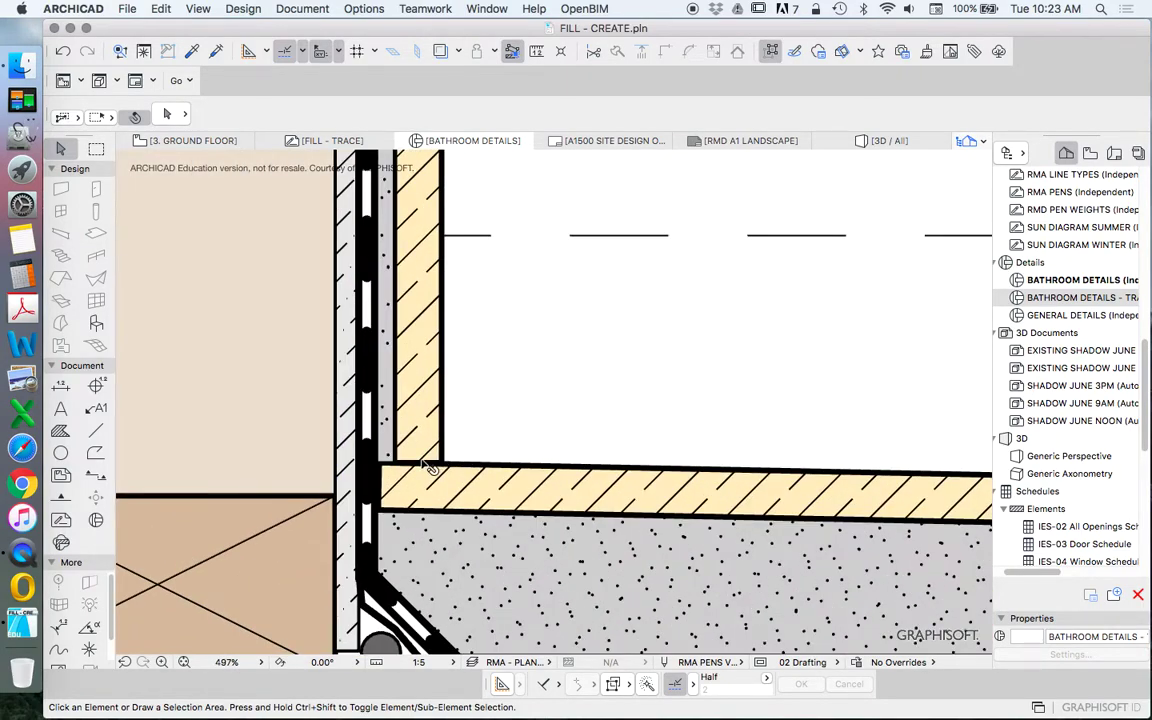
Step: Shorten the floor tile by offsetting its end edge from the vertical membrane to beyond the wall tile's face
{"action": "left_click", "coordinate": [426, 465]}
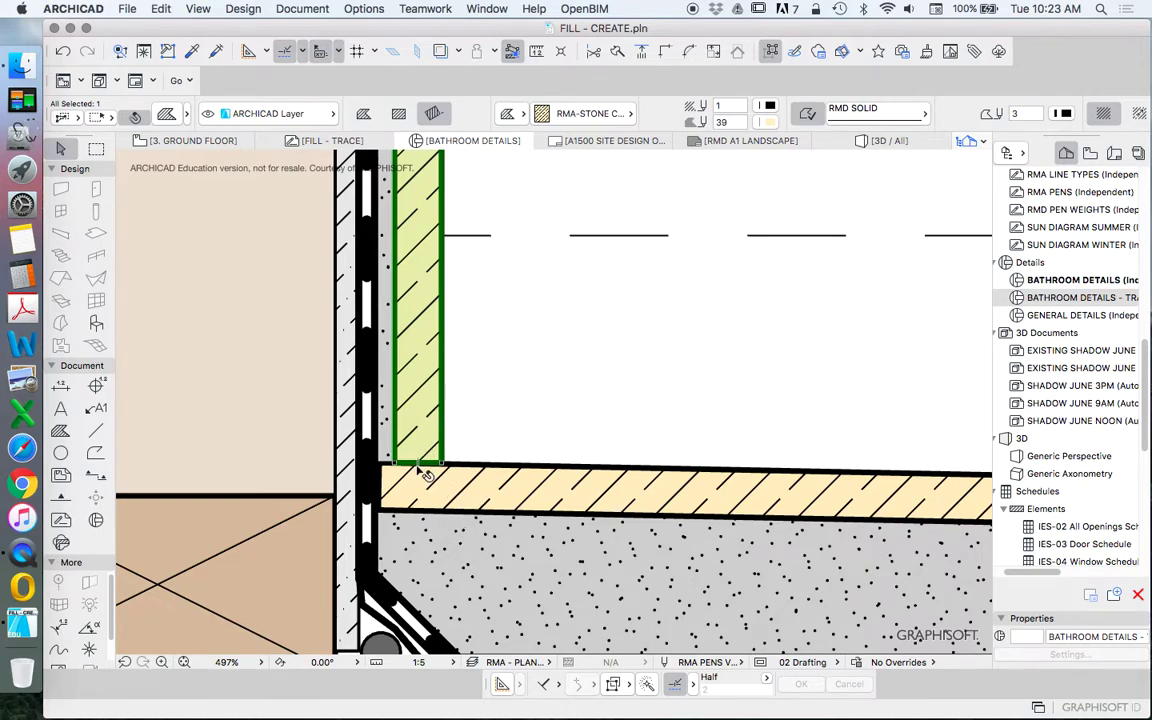
{"action": "scroll", "coordinate": [426, 475], "scroll_direction": "down", "scroll_amount": 3}
{"action": "scroll", "coordinate": [404, 452], "scroll_direction": "up", "scroll_amount": 4}
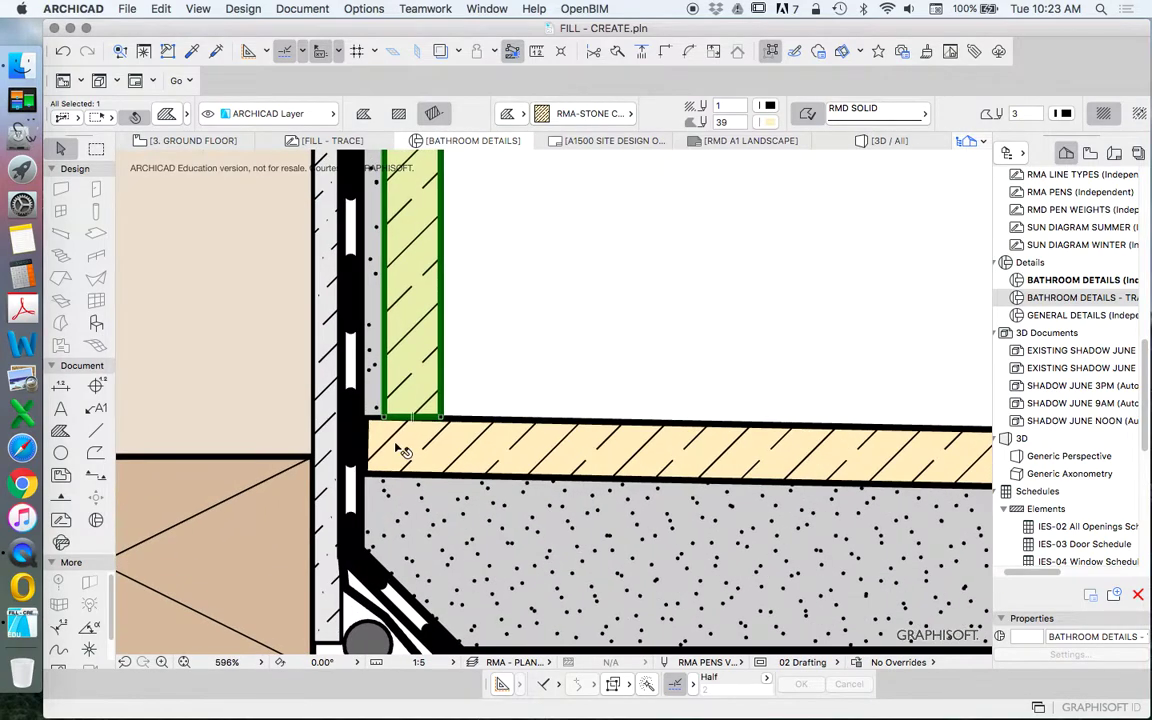
{"action": "left_click", "coordinate": [397, 449]}
{"action": "left_click", "coordinate": [367, 435]}
{"action": "left_click", "coordinate": [503, 438]}
Step: Extend the wall tile, followed by the vertical sand layer behind it, down to the top of the floor sand bed
{"action": "left_click", "coordinate": [407, 418]}
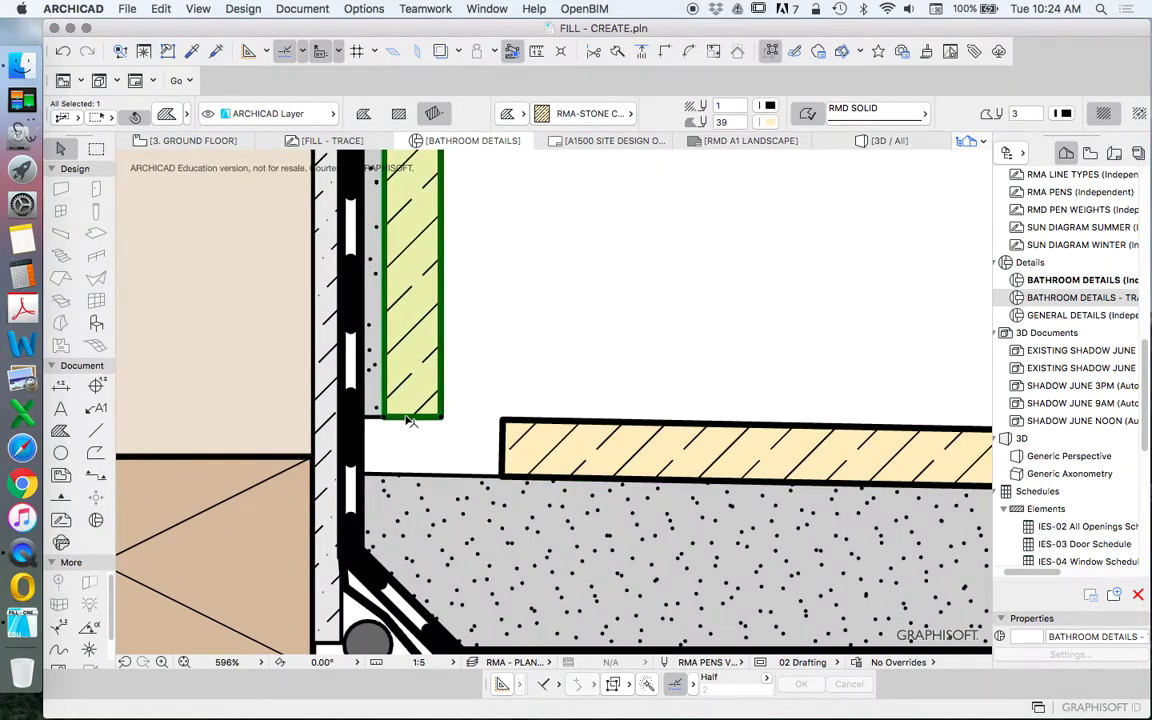
{"action": "left_click", "coordinate": [410, 416]}
{"action": "left_click", "coordinate": [400, 473]}
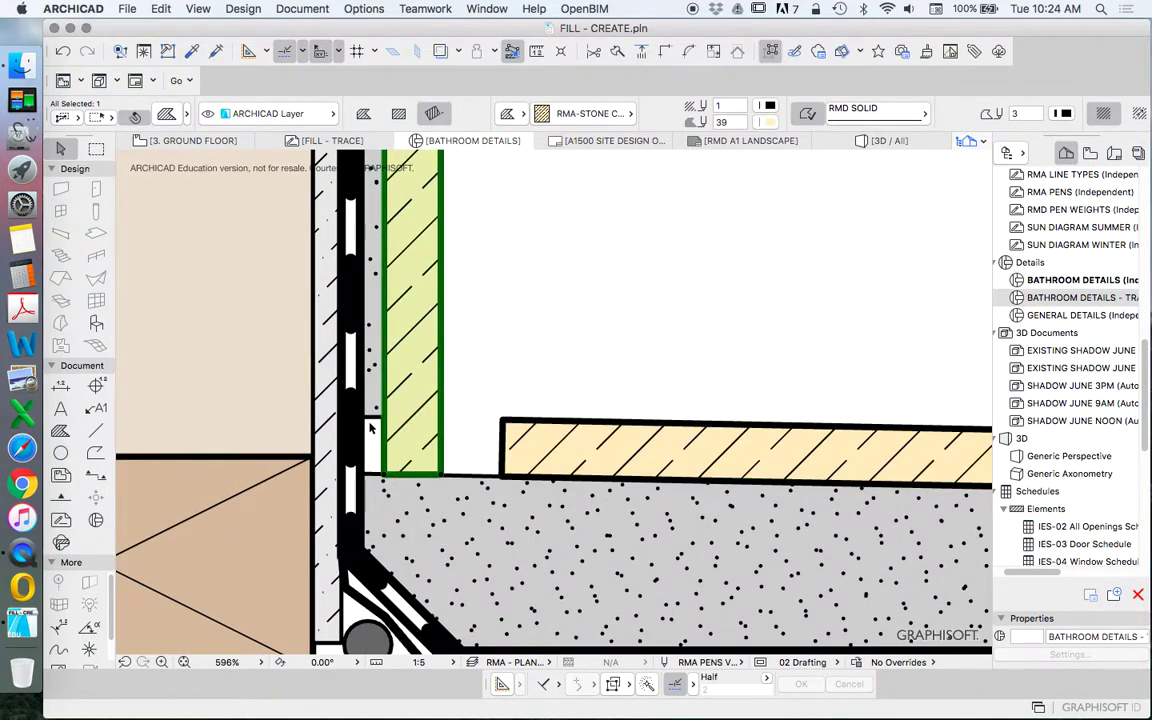
{"action": "left_click", "coordinate": [435, 517]}
{"action": "scroll", "coordinate": [520, 340], "scroll_direction": "up", "scroll_amount": 5}
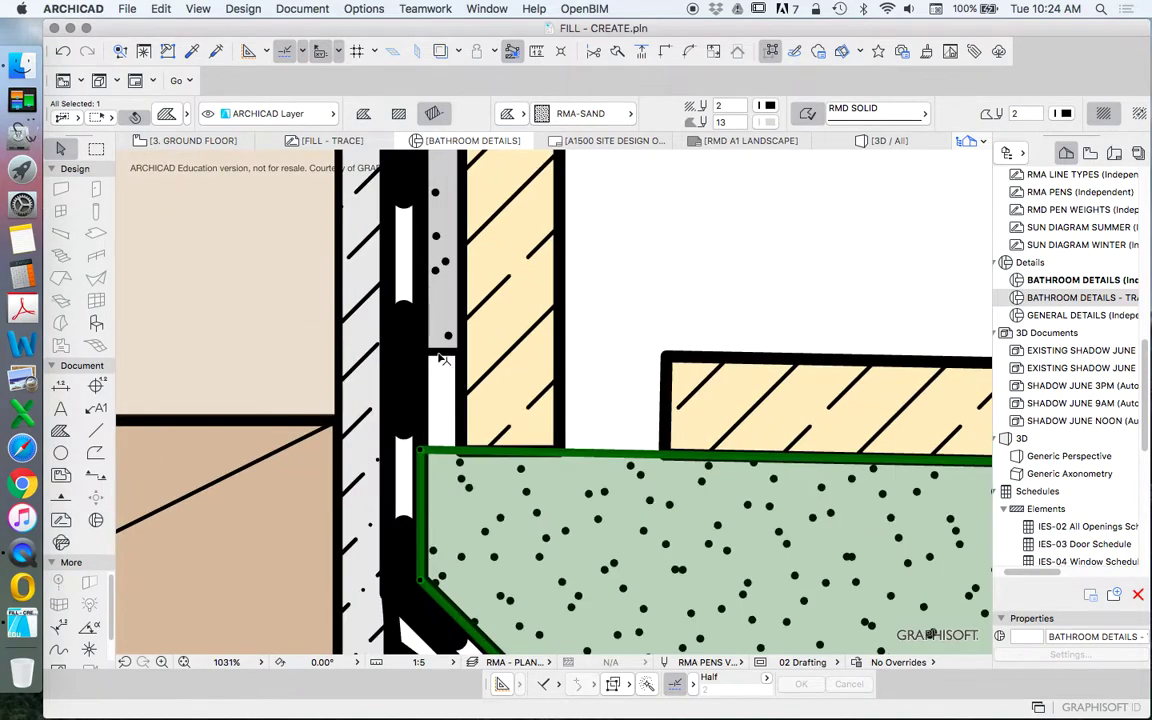
{"action": "left_click", "coordinate": [439, 356]}
{"action": "left_click", "coordinate": [440, 355]}
{"action": "left_click", "coordinate": [443, 449]}
{"action": "scroll", "coordinate": [431, 433], "scroll_direction": "down", "scroll_amount": 5}
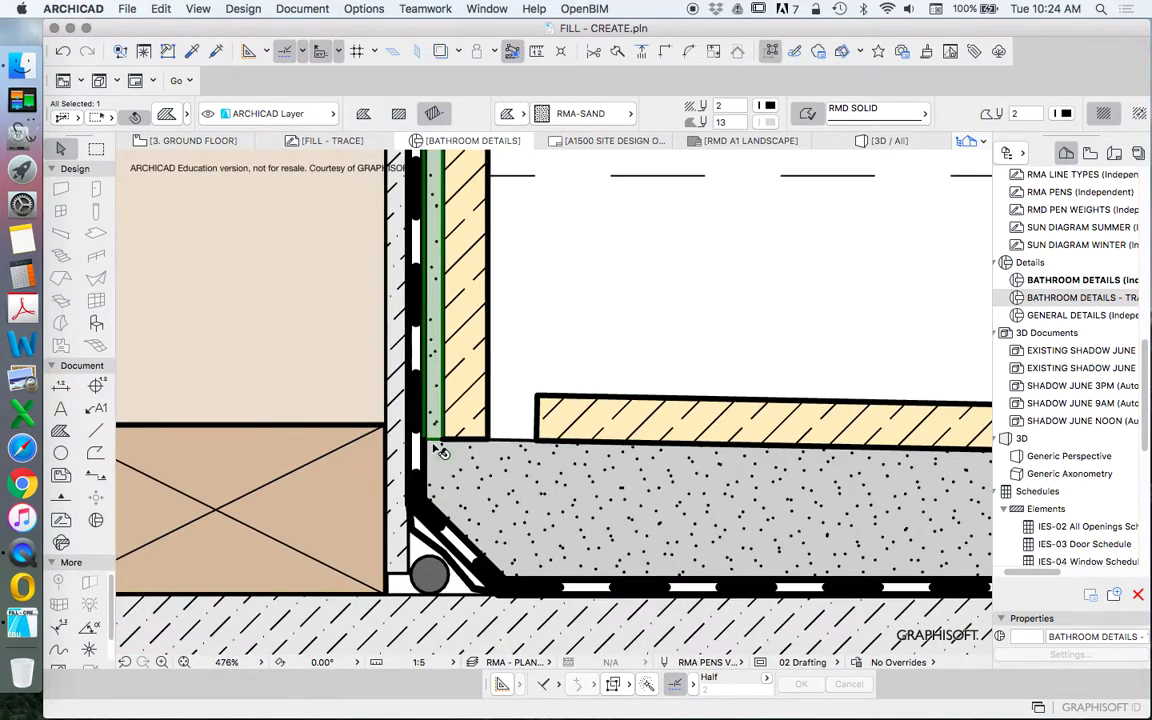
Step: Extend the shortened floor tile's end edge back to the face of the wall tile
{"action": "scroll", "coordinate": [440, 452], "scroll_direction": "down", "scroll_amount": 3}
{"action": "left_click", "coordinate": [476, 437]}
{"action": "left_click", "coordinate": [472, 433]}
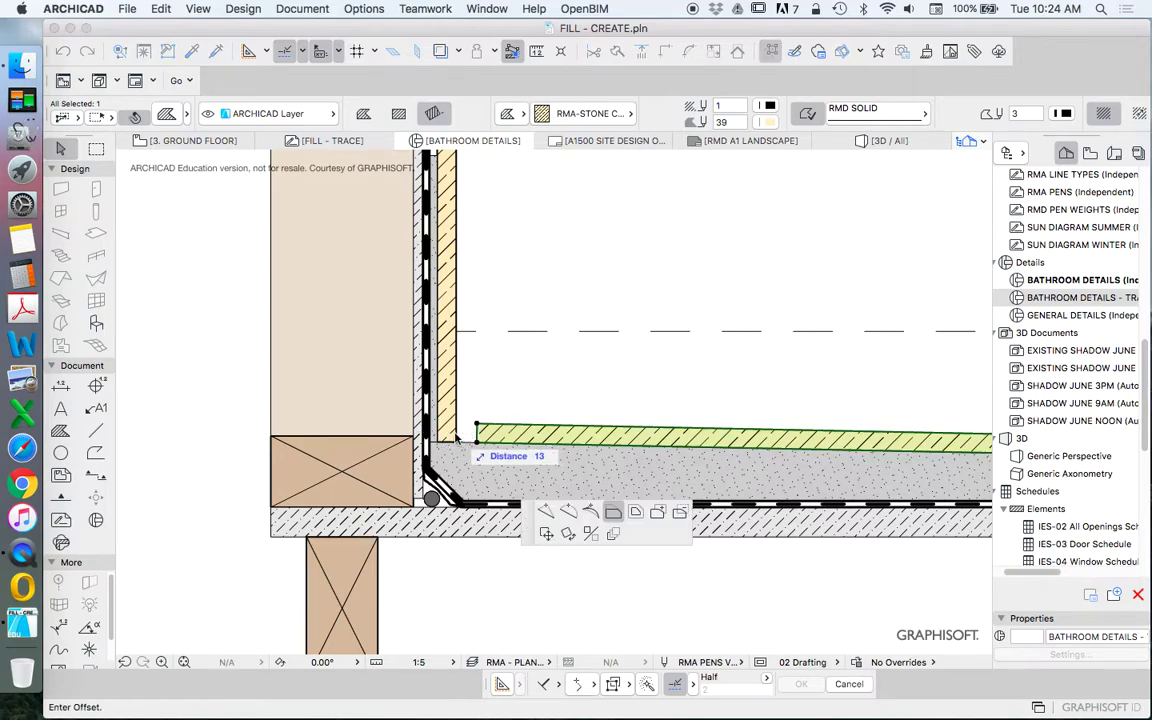
{"action": "left_click", "coordinate": [455, 437]}
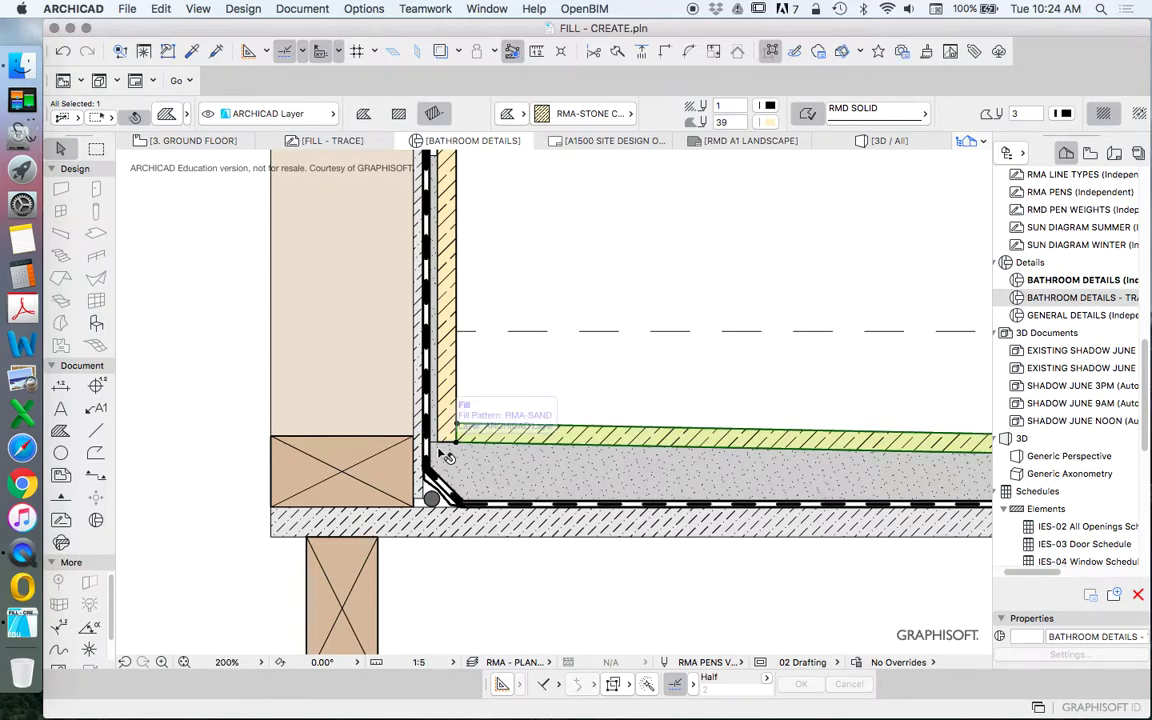
{"action": "scroll", "coordinate": [433, 467], "scroll_direction": "up", "scroll_amount": 3}
{"action": "left_click", "coordinate": [587, 353]}
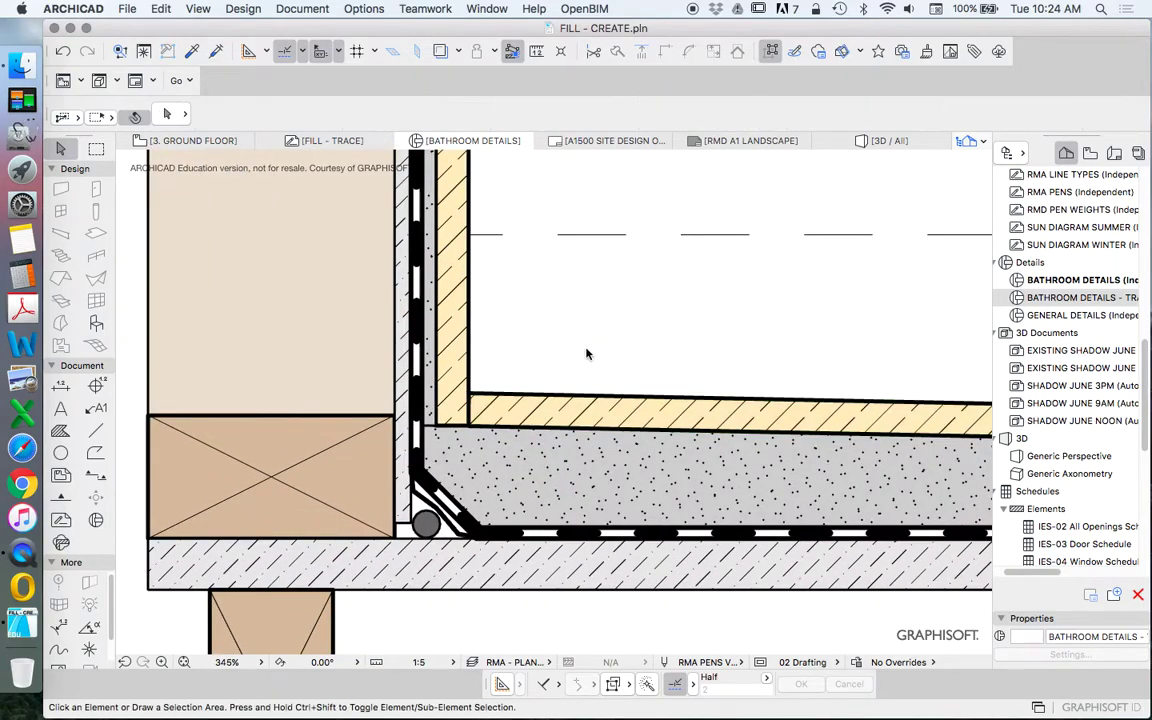
Step: Examine the wall and floor tile junction in the bathroom trace detail and return to the BATHROOM DETAILS drawing
{"action": "double_click", "coordinate": [1083, 297]}
{"action": "scroll", "coordinate": [352, 415], "scroll_direction": "up", "scroll_amount": 5}
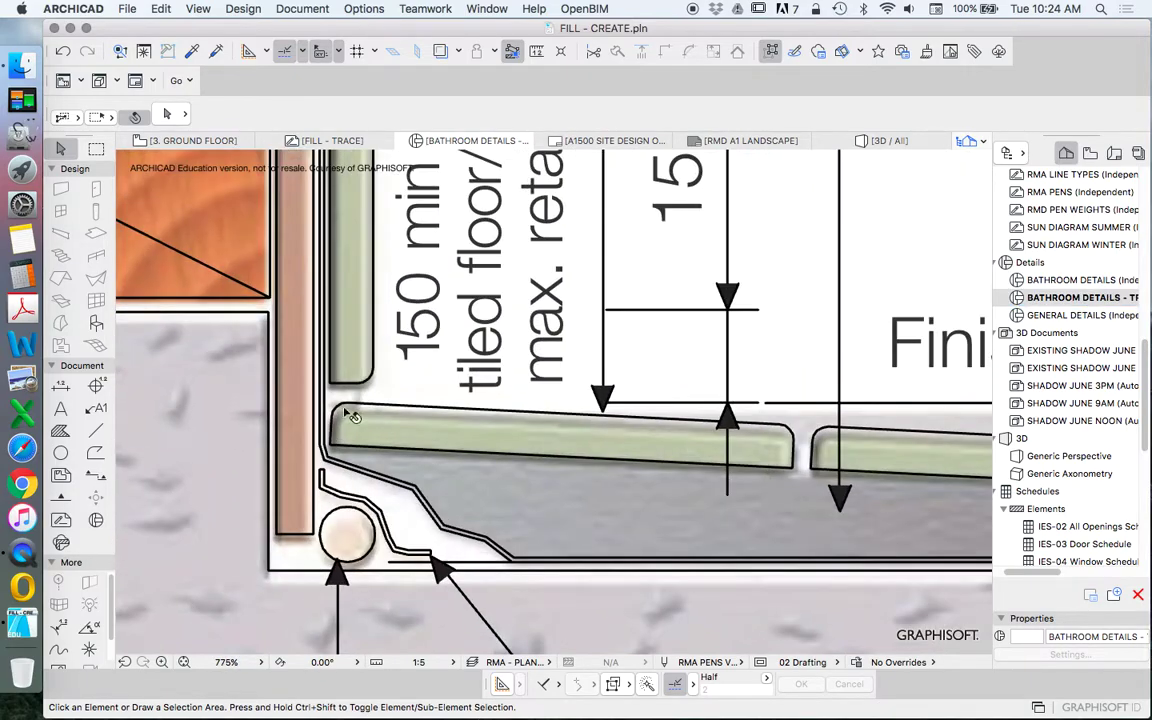
{"action": "scroll", "coordinate": [336, 399], "scroll_direction": "down", "scroll_amount": 6}
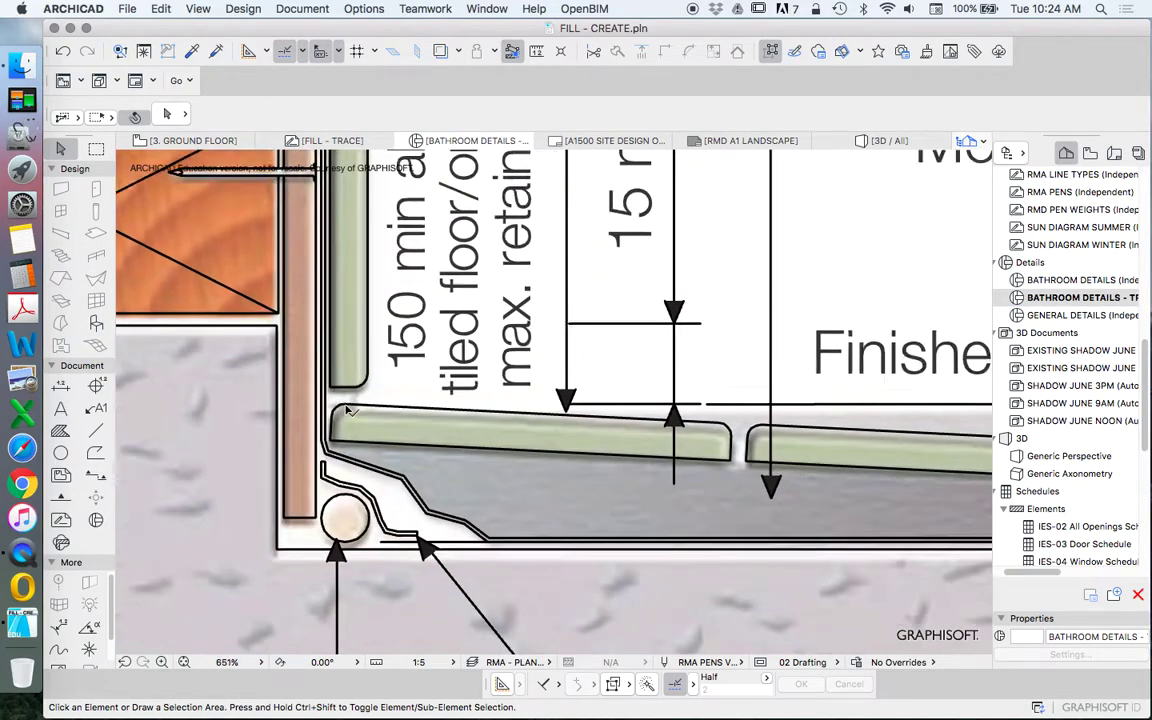
{"action": "double_click", "coordinate": [1068, 283]}
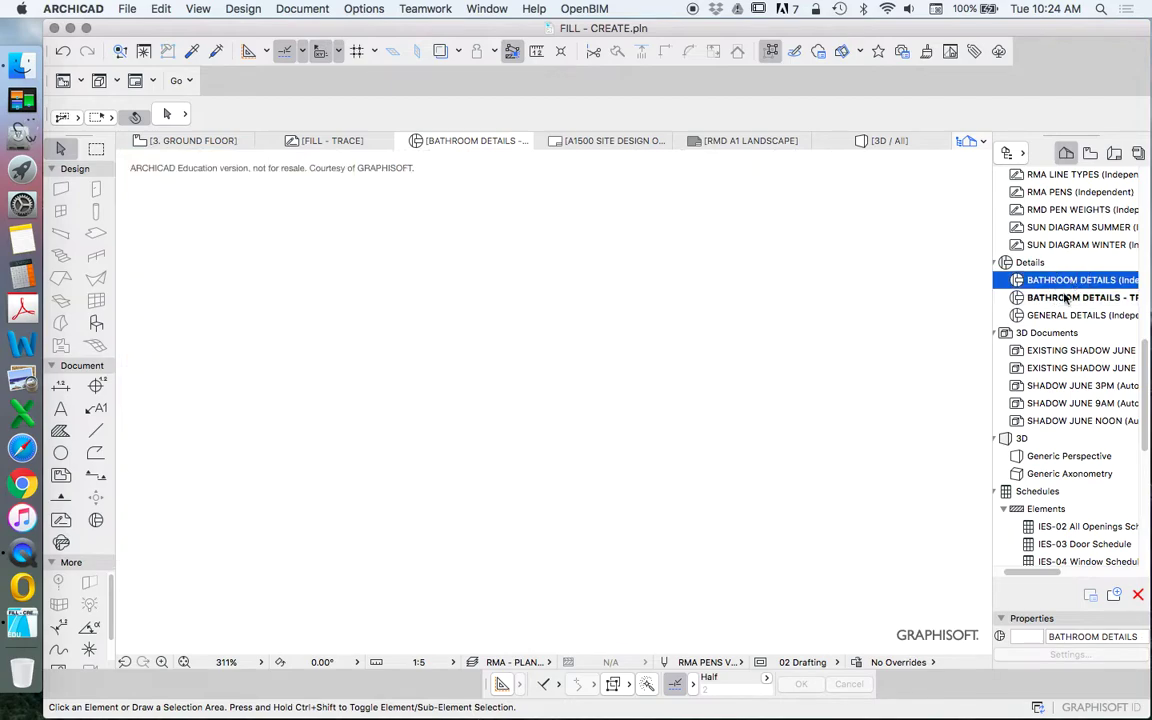
Step: Offset the floor tile's end edge away from the wall tile's face to leave a small joint gap
{"action": "scroll", "coordinate": [440, 390], "scroll_direction": "up", "scroll_amount": 4}
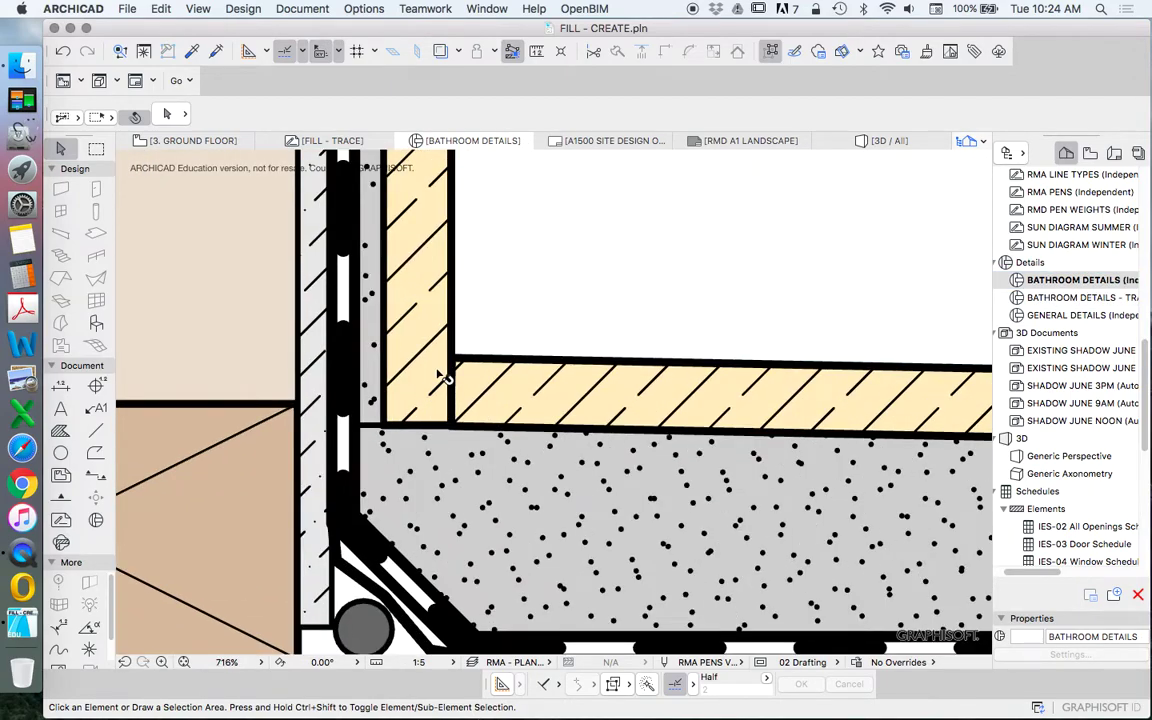
{"action": "left_click", "coordinate": [475, 385]}
{"action": "left_click", "coordinate": [456, 398]}
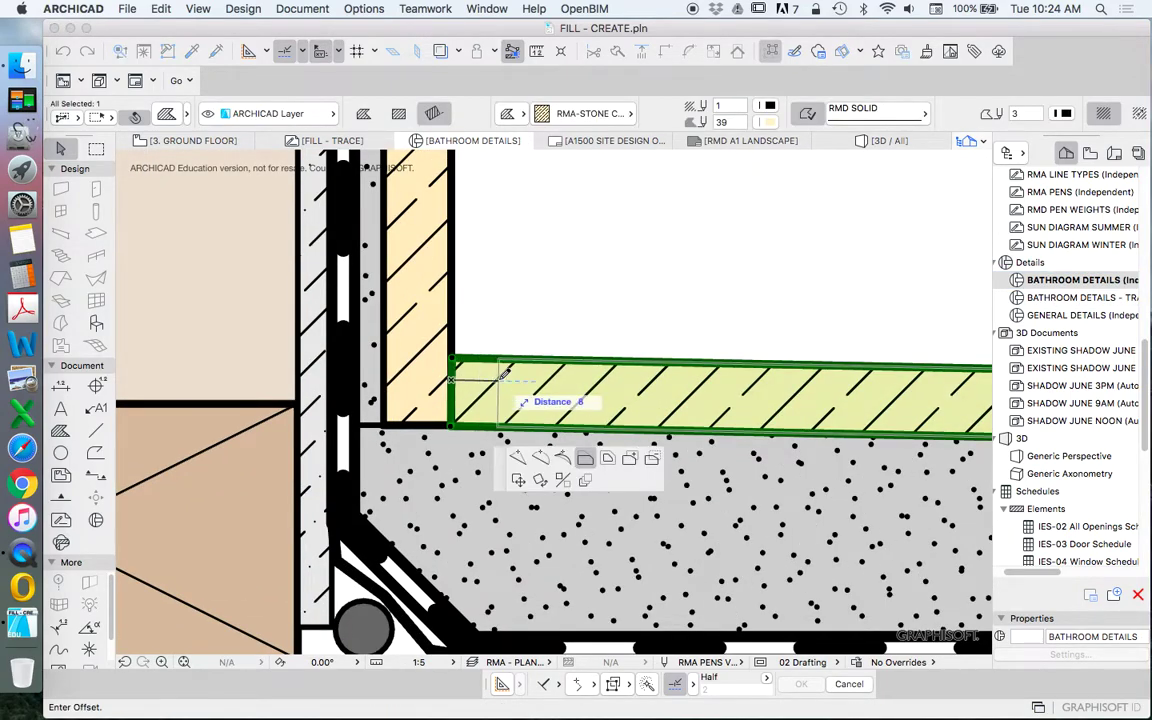
{"action": "left_click", "coordinate": [488, 395]}
{"action": "left_click", "coordinate": [501, 341]}
{"action": "scroll", "coordinate": [495, 465], "scroll_direction": "down", "scroll_amount": 3}
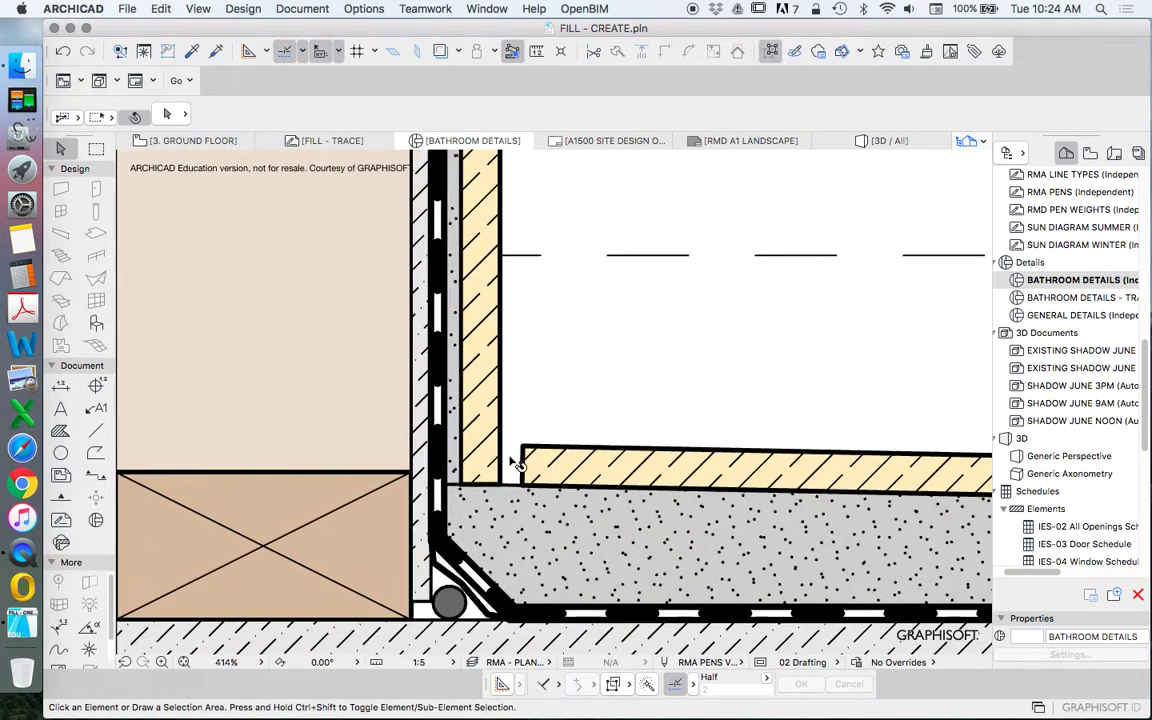
{"action": "scroll", "coordinate": [513, 468], "scroll_direction": "down", "scroll_amount": 9}
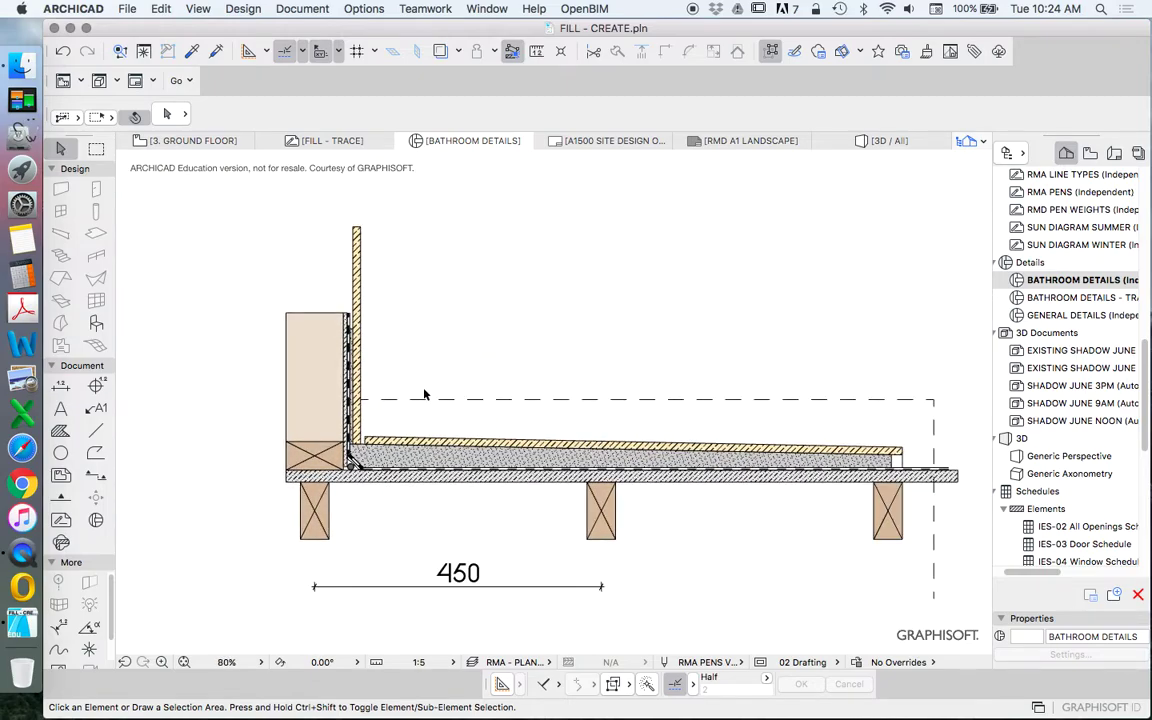
{"action": "scroll", "coordinate": [343, 447], "scroll_direction": "up", "scroll_amount": 9}
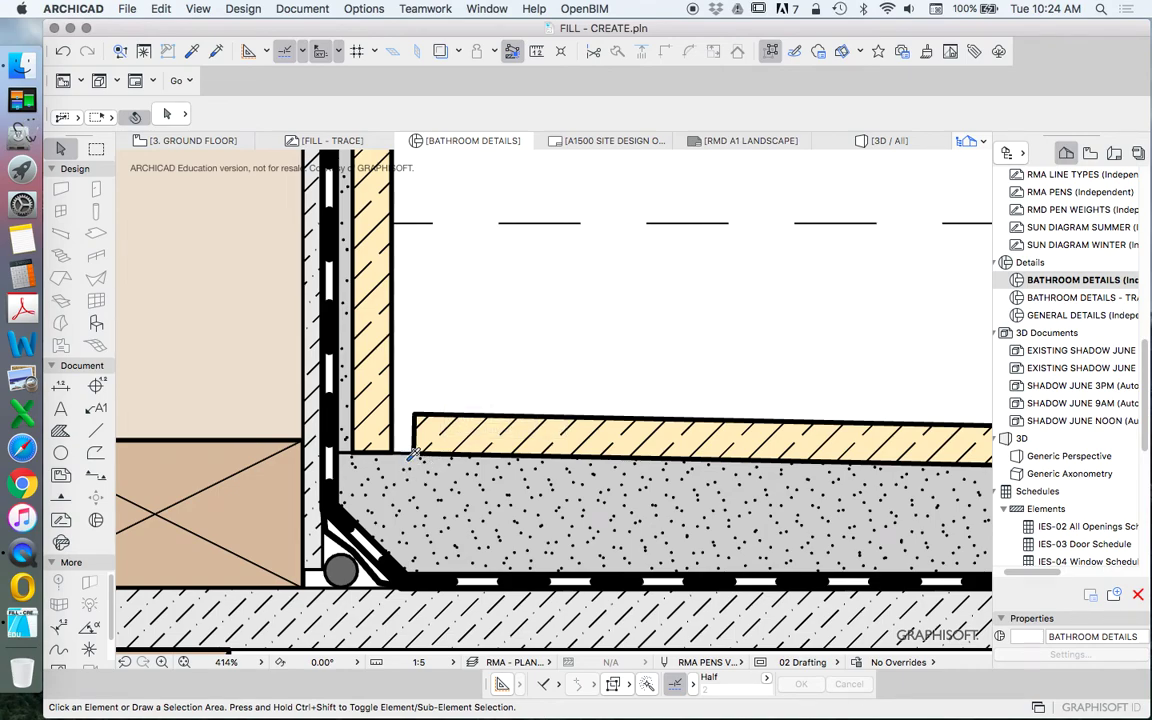
Step: Draw a rectangular RMA-SAND fill in the joint gap between the wall tile and the floor tile
{"action": "left_click", "coordinate": [410, 456], "text": "alt"}
{"action": "scroll", "coordinate": [400, 452], "scroll_direction": "up", "scroll_amount": 3}
{"action": "left_click", "coordinate": [390, 453]}
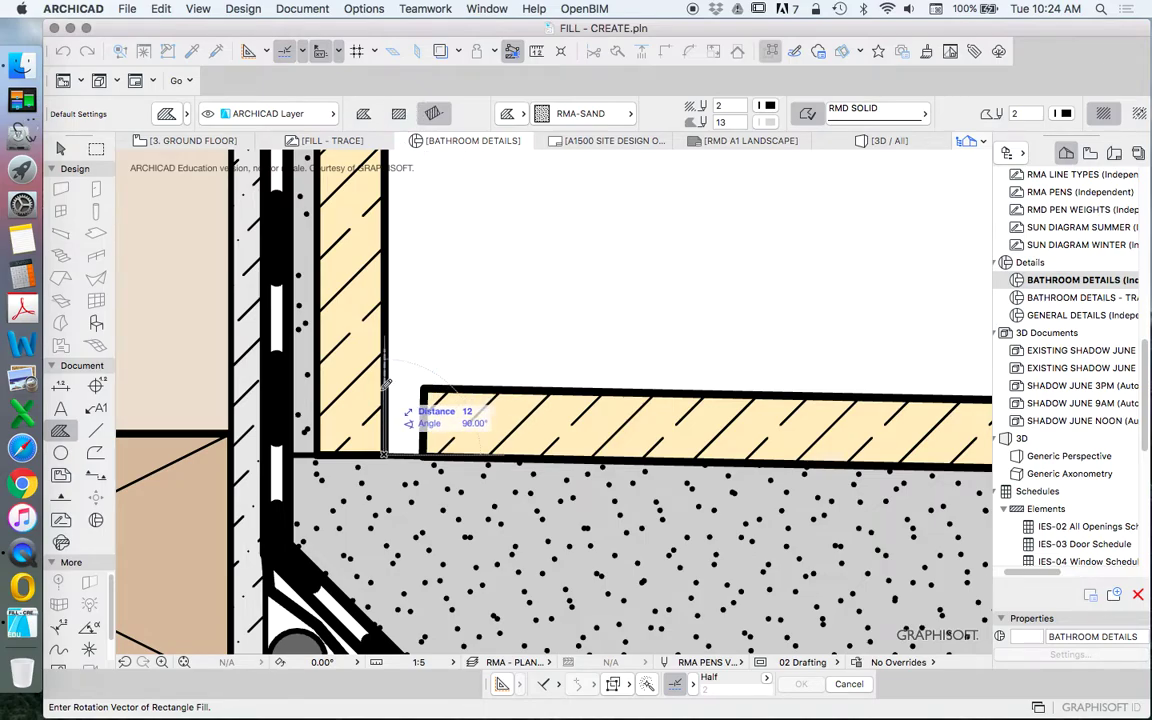
{"action": "left_click", "coordinate": [385, 384]}
{"action": "left_click", "coordinate": [419, 388]}
{"action": "scroll", "coordinate": [508, 540], "scroll_direction": "down", "scroll_amount": 3}
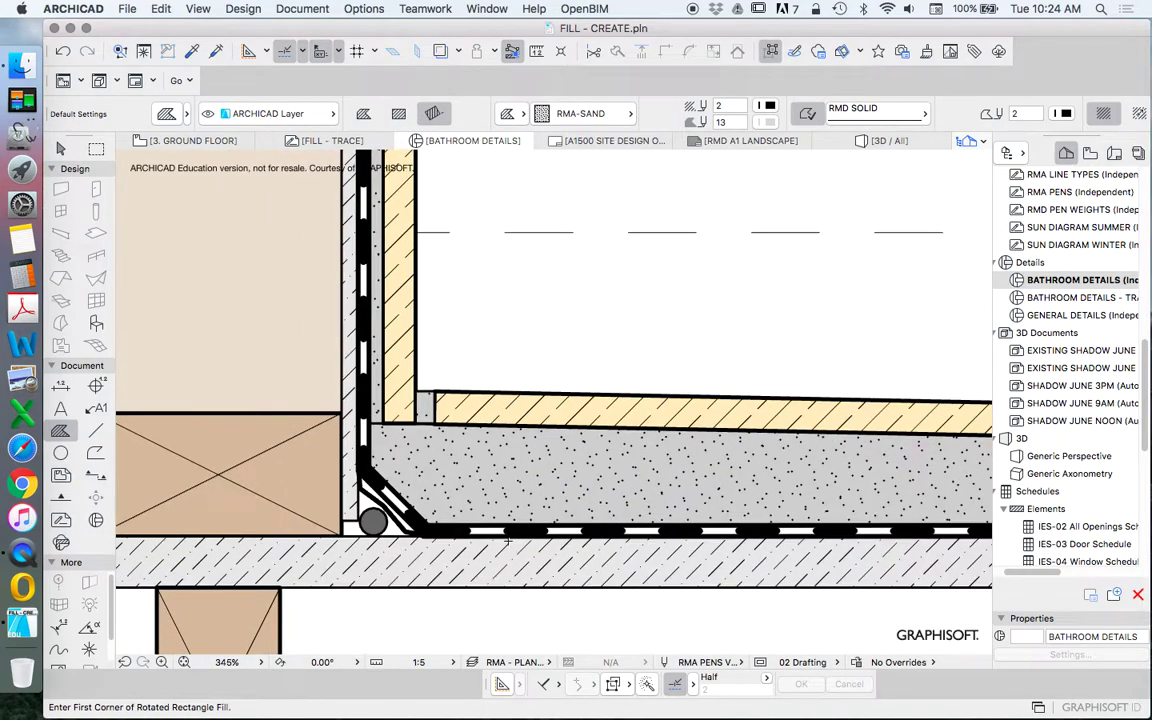
{"action": "scroll", "coordinate": [508, 540], "scroll_direction": "down", "scroll_amount": 2}
{"action": "scroll", "coordinate": [500, 515], "scroll_direction": "up", "scroll_amount": 2}
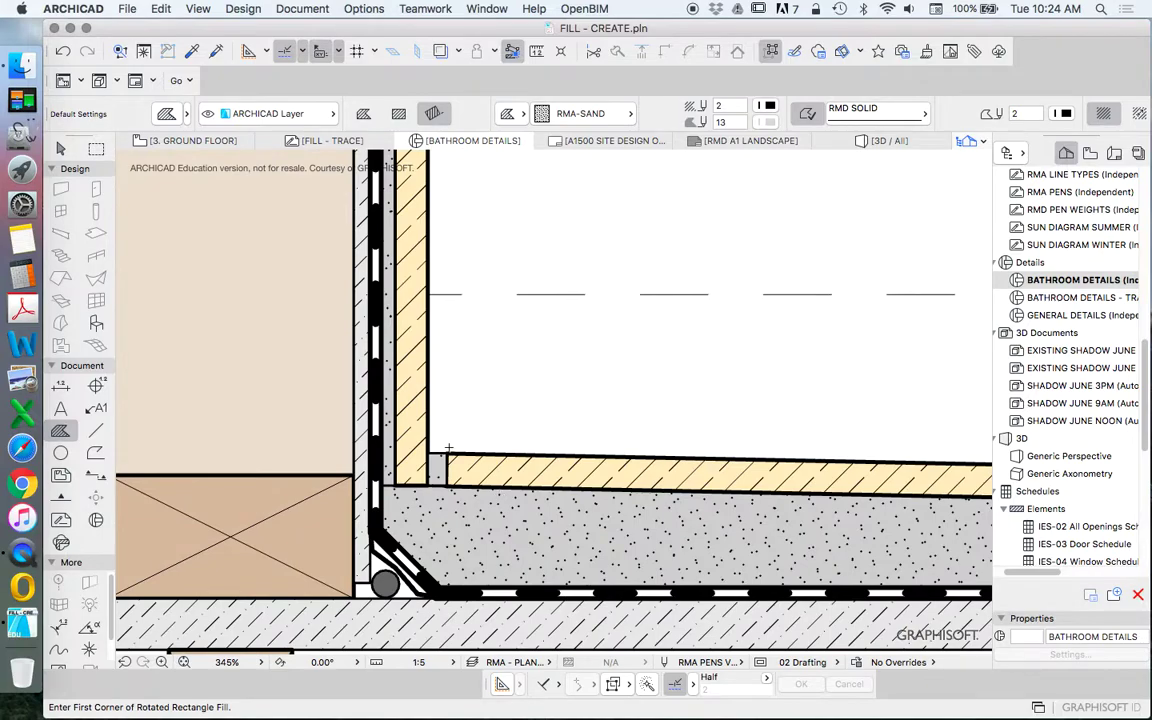
{"action": "scroll", "coordinate": [449, 449], "scroll_direction": "down", "scroll_amount": 2}
{"action": "scroll", "coordinate": [441, 464], "scroll_direction": "up", "scroll_amount": 2}
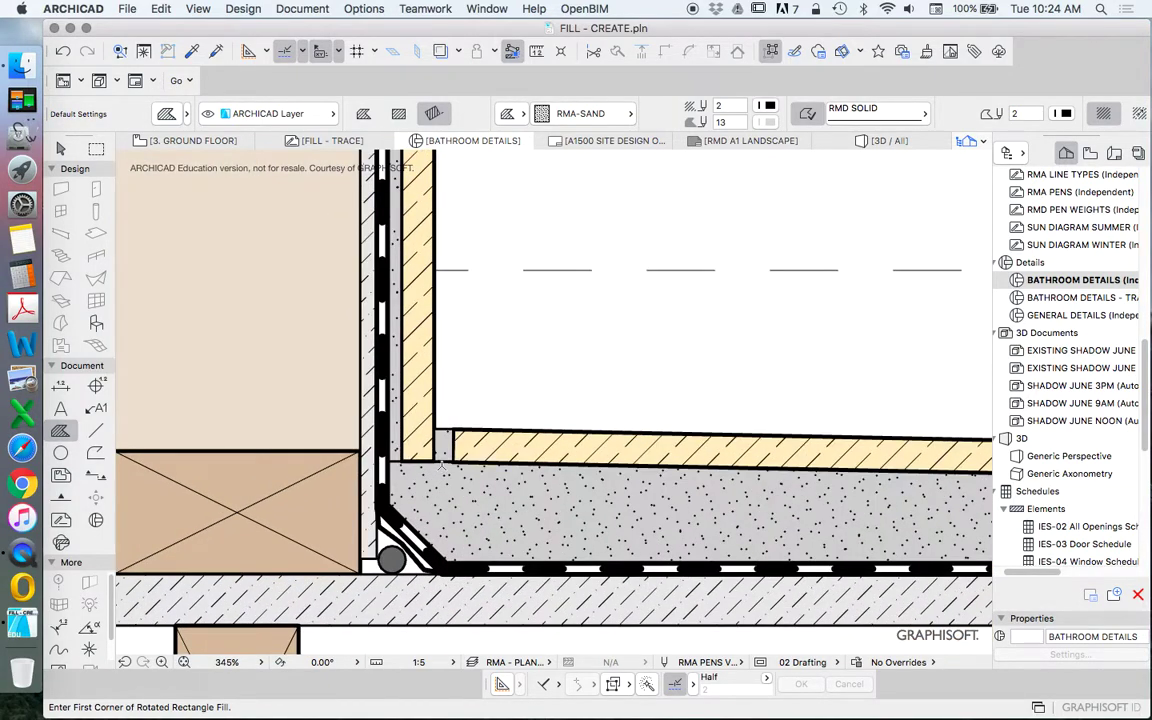
Step: Delete the sand fill from the joint gap
{"action": "key", "text": "Escape"}
{"action": "left_click", "coordinate": [445, 442]}
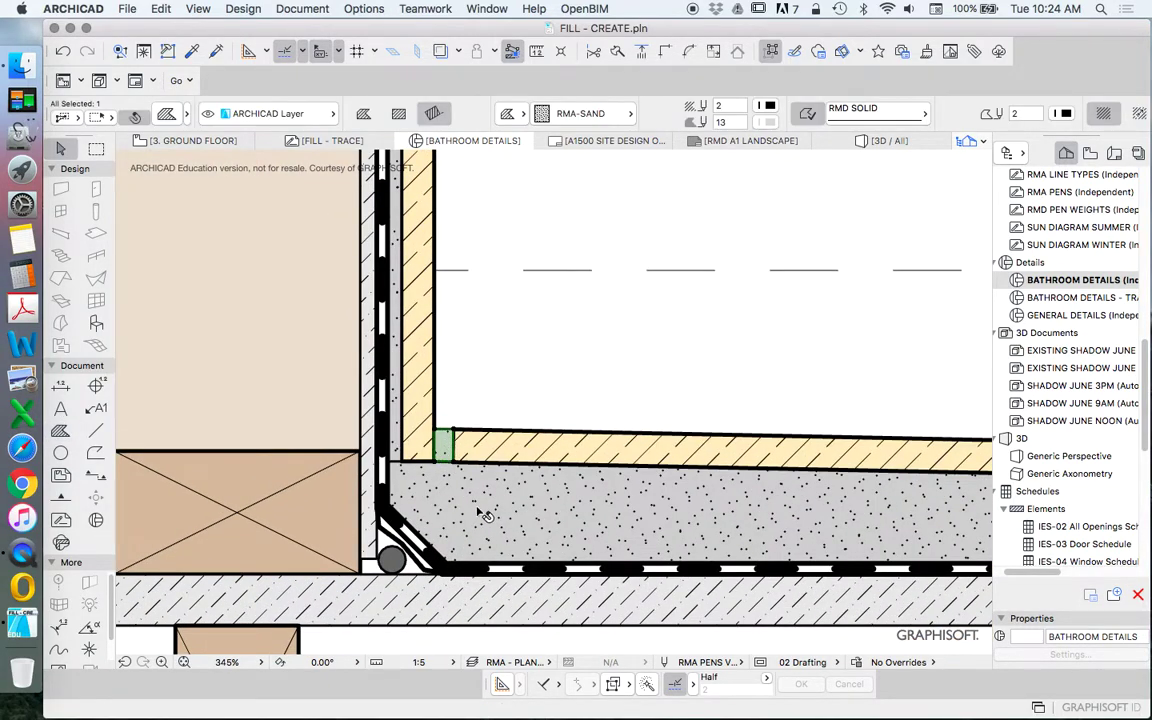
{"action": "key", "text": "Delete"}
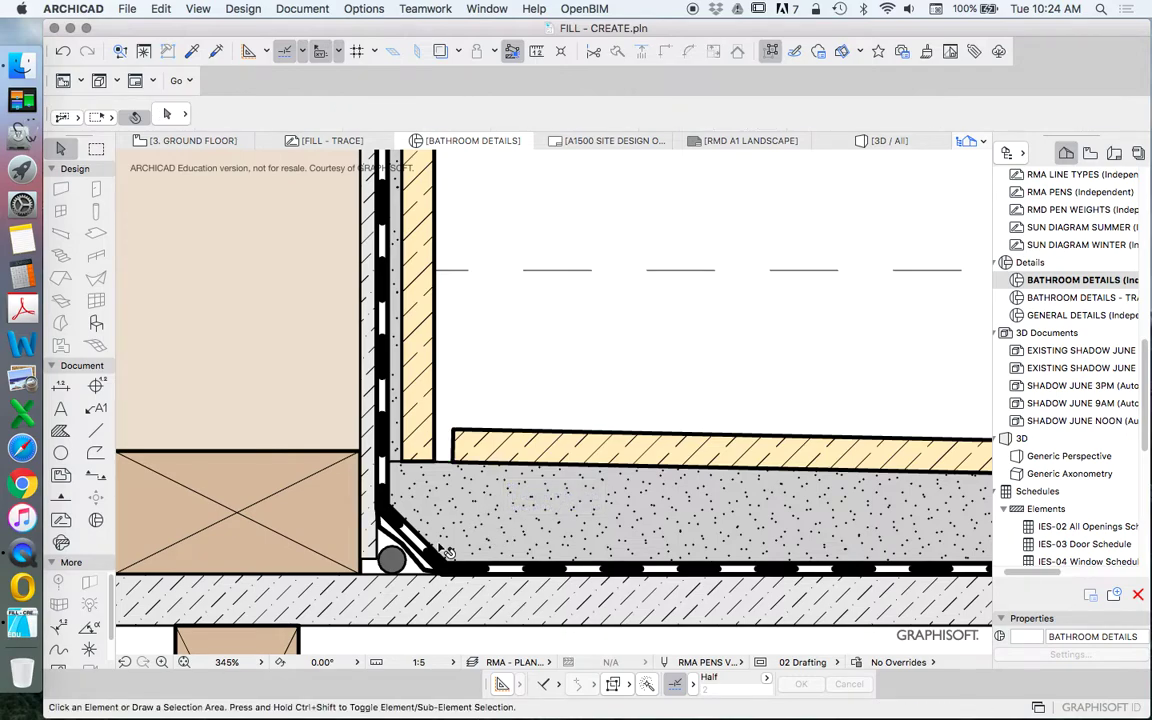
Step: Copy the backing rod's RMA-50 % fill settings and draw a polygon fill with a sloped top in the joint between wall and floor tiles
{"action": "scroll", "coordinate": [418, 544], "scroll_direction": "up", "scroll_amount": 3}
{"action": "left_click", "coordinate": [388, 571], "text": "alt"}
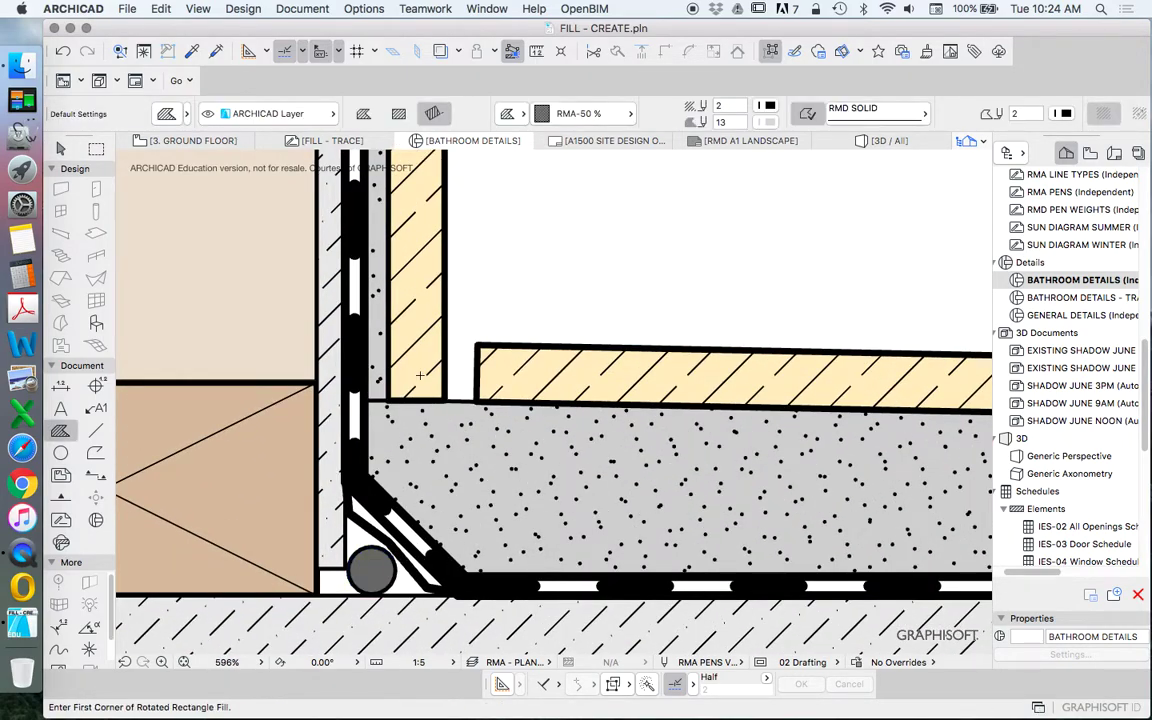
{"action": "left_click", "coordinate": [476, 399]}
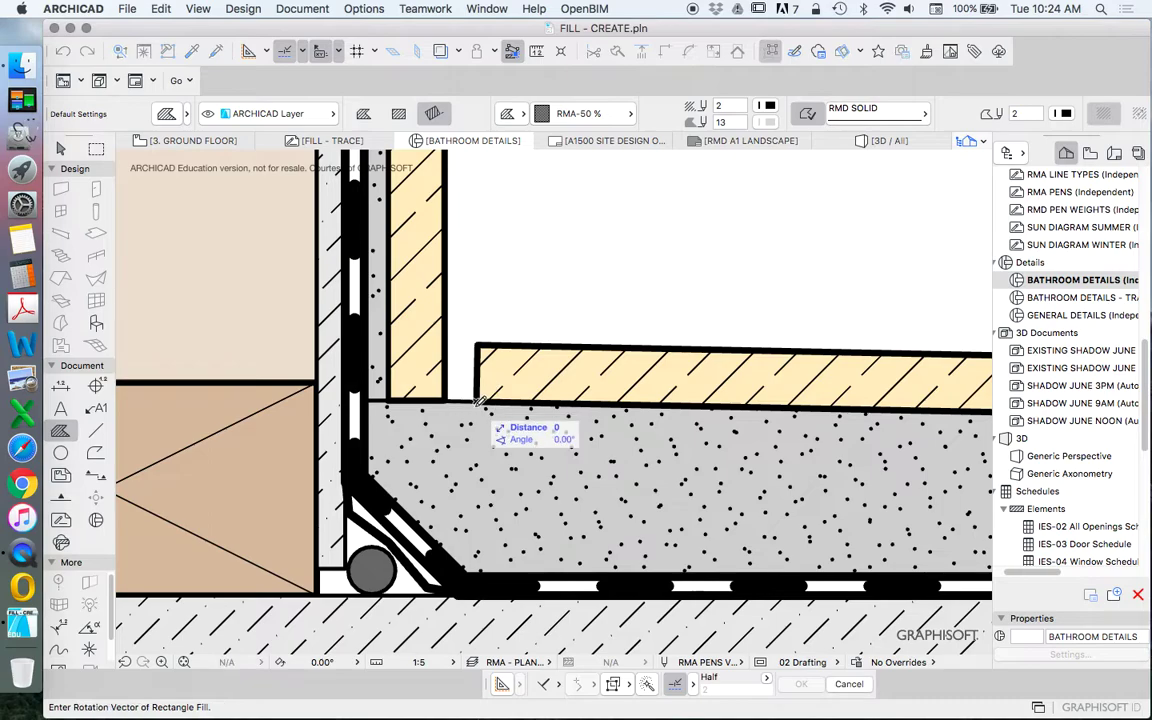
{"action": "left_click", "coordinate": [364, 114]}
{"action": "left_click", "coordinate": [477, 345]}
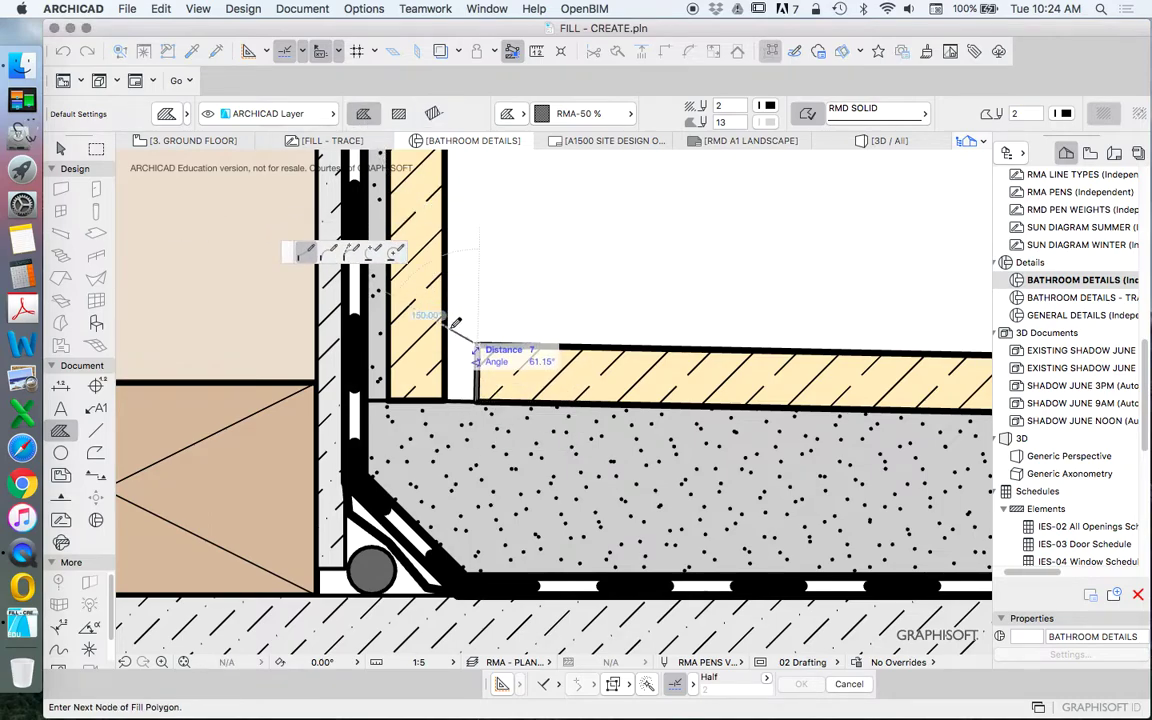
{"action": "left_click", "coordinate": [444, 333]}
{"action": "left_click", "coordinate": [445, 400]}
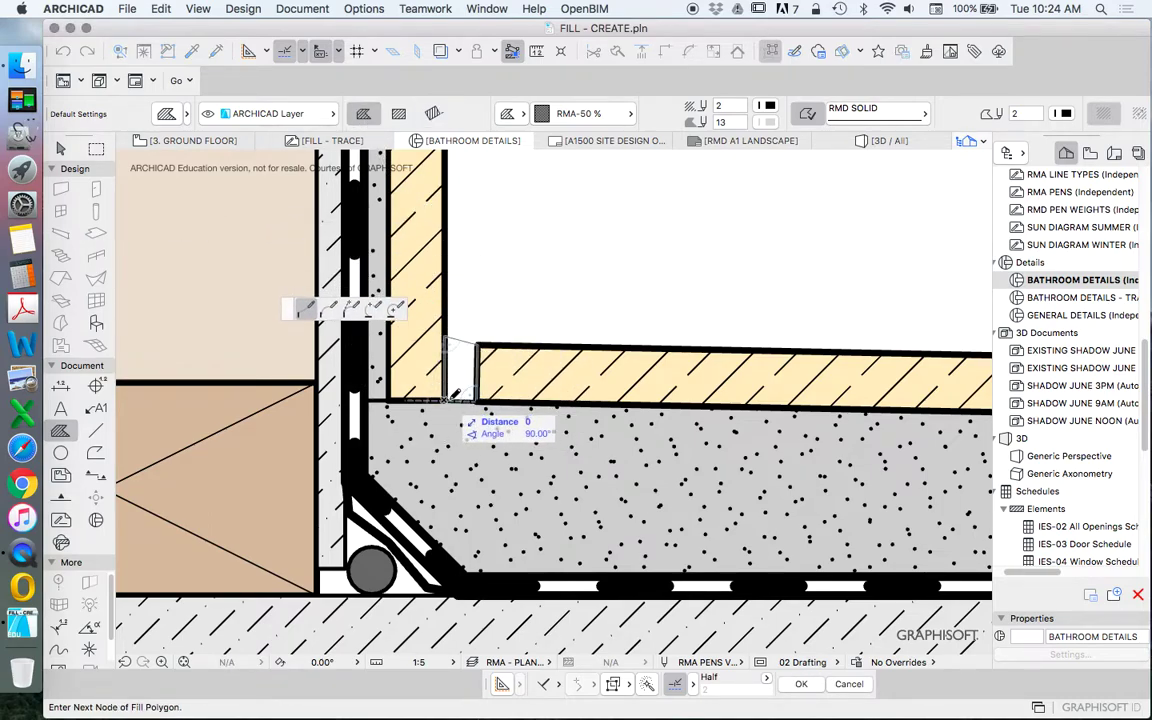
{"action": "left_click", "coordinate": [476, 402]}
{"action": "left_click", "coordinate": [476, 400]}
Step: Examine the filled tile joint and the membrane corner around it
{"action": "scroll", "coordinate": [476, 400], "scroll_direction": "down", "scroll_amount": 5}
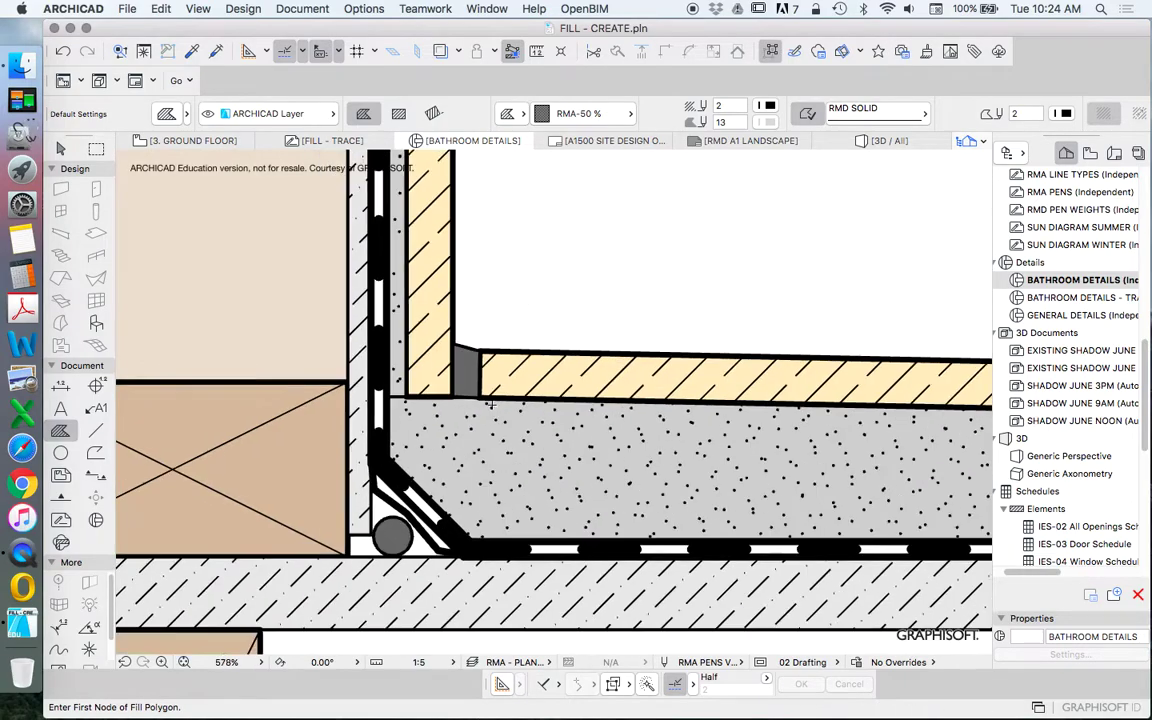
{"action": "scroll", "coordinate": [531, 462], "scroll_direction": "up", "scroll_amount": 5}
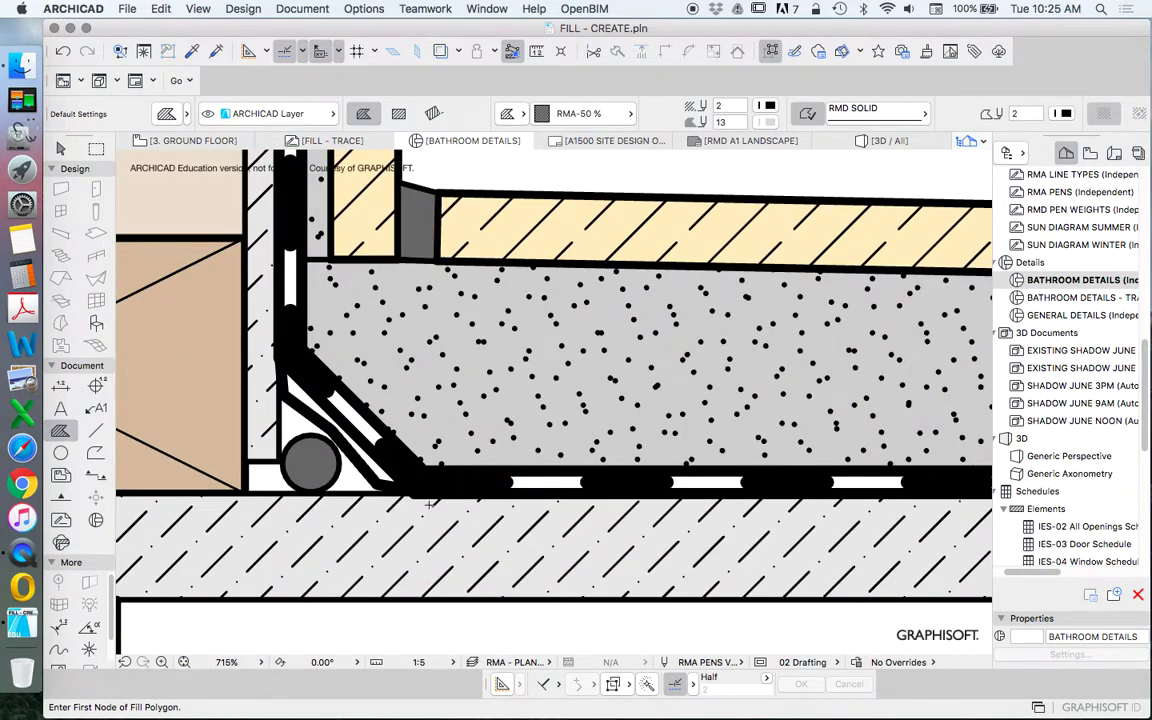
{"action": "scroll", "coordinate": [340, 458], "scroll_direction": "down", "scroll_amount": 3}
{"action": "scroll", "coordinate": [338, 457], "scroll_direction": "down", "scroll_amount": 6}
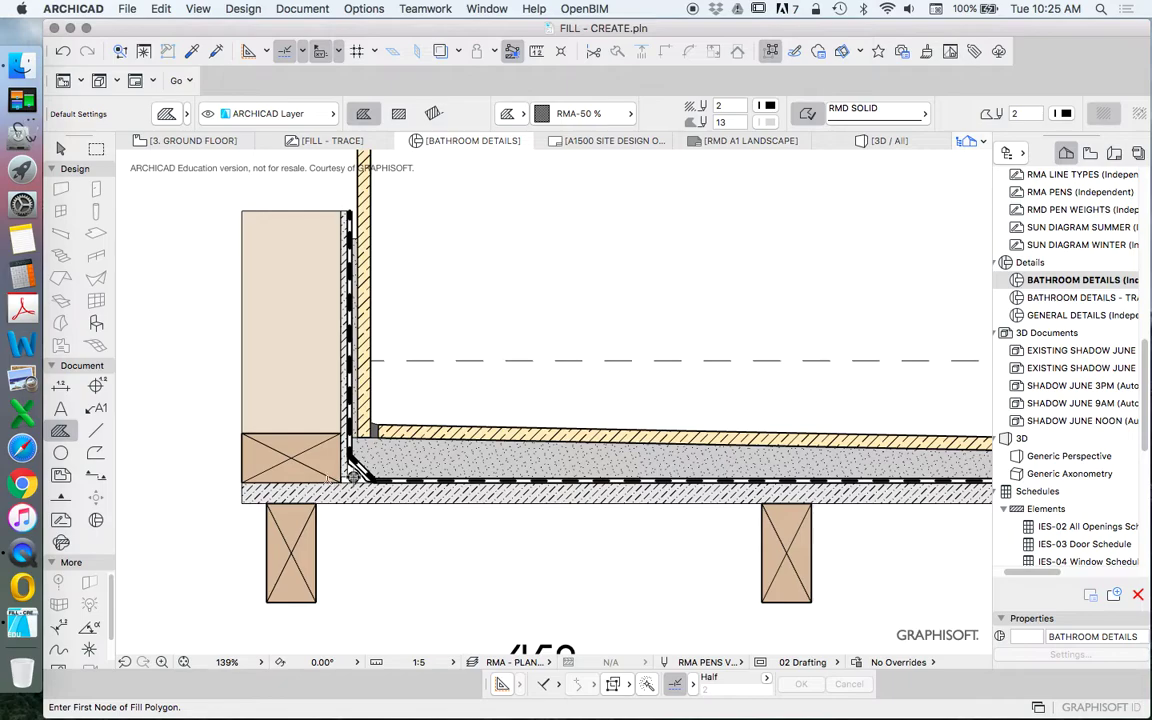
{"action": "scroll", "coordinate": [325, 466], "scroll_direction": "up", "scroll_amount": 5}
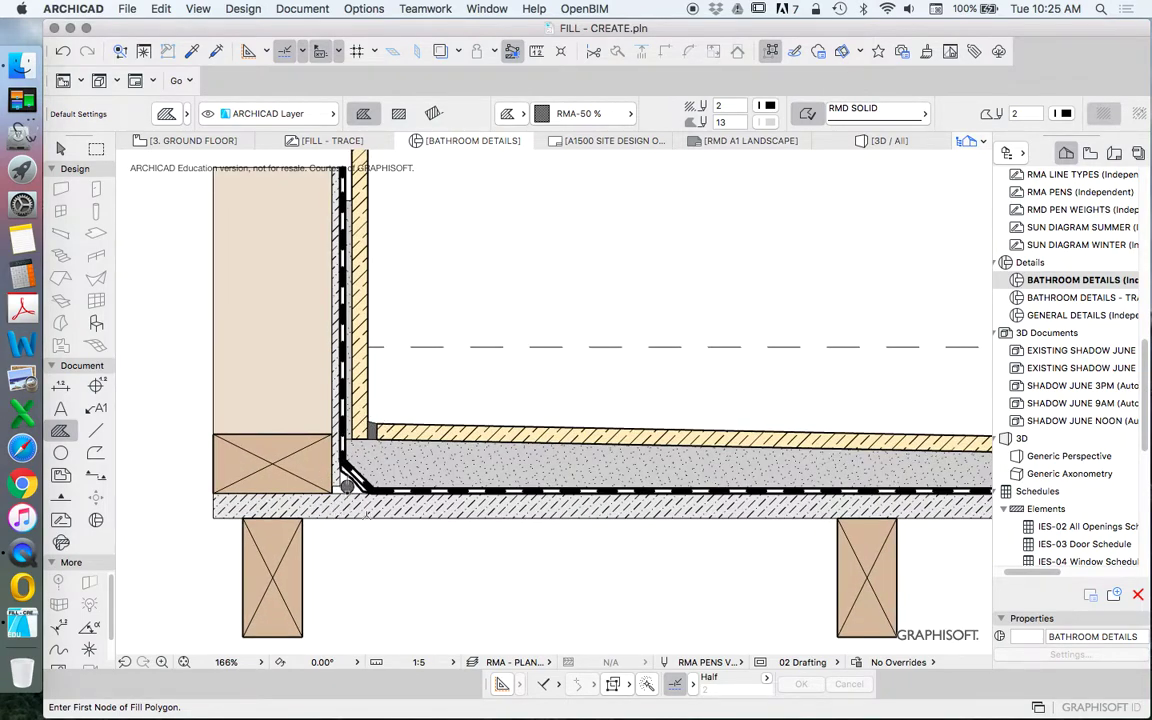
{"action": "scroll", "coordinate": [327, 460], "scroll_direction": "up", "scroll_amount": 4}
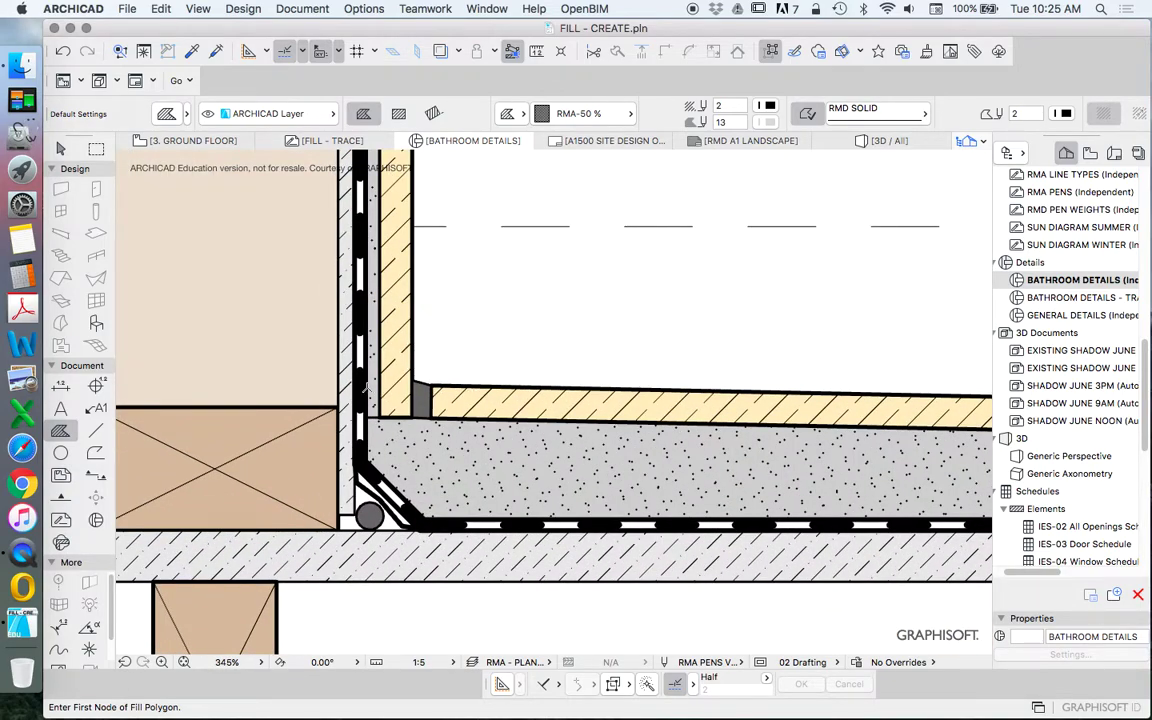
{"action": "scroll", "coordinate": [368, 388], "scroll_direction": "up", "scroll_amount": 4}
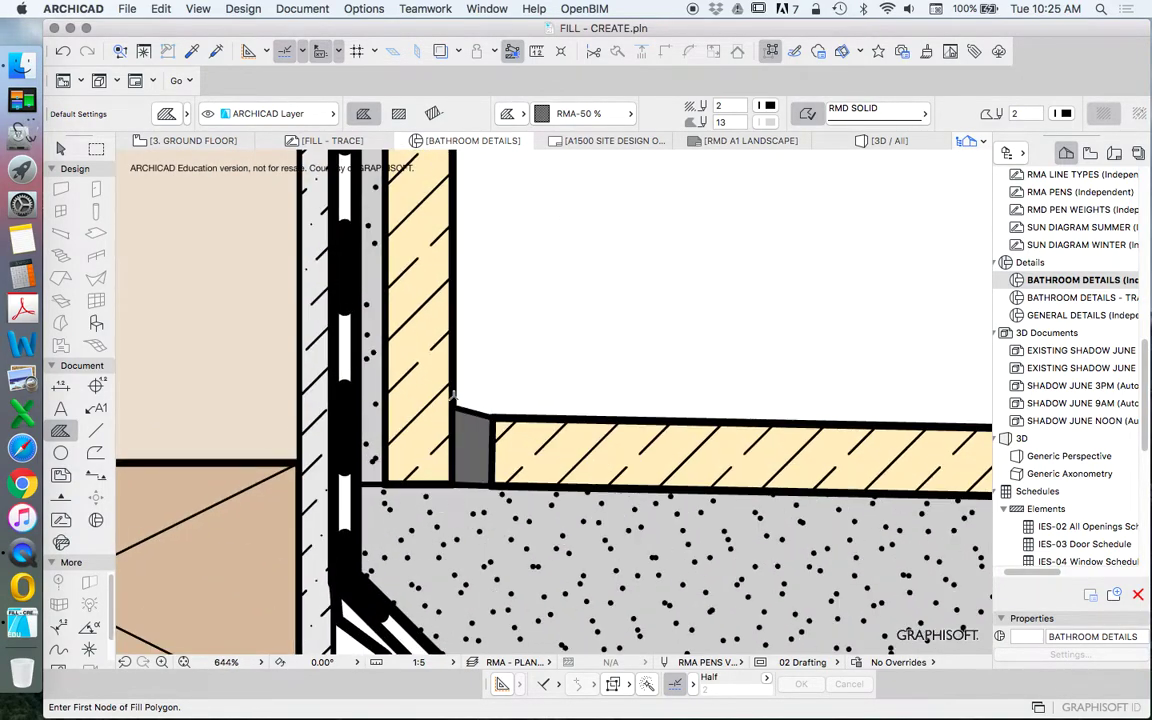
{"action": "scroll", "coordinate": [484, 460], "scroll_direction": "up", "scroll_amount": 1}
Step: Shorten the wall tile by offsetting its lower edge up clear of the floor tile's top surface
{"action": "key", "text": "Escape"}
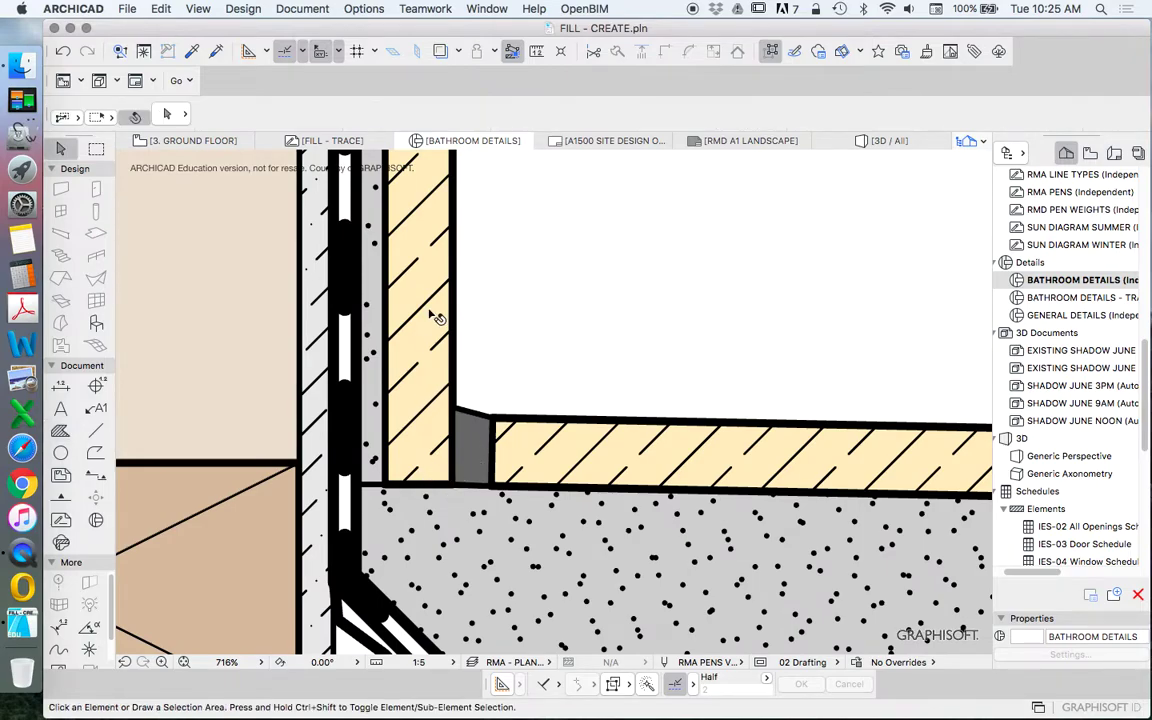
{"action": "left_click", "coordinate": [399, 312]}
{"action": "left_click", "coordinate": [421, 488]}
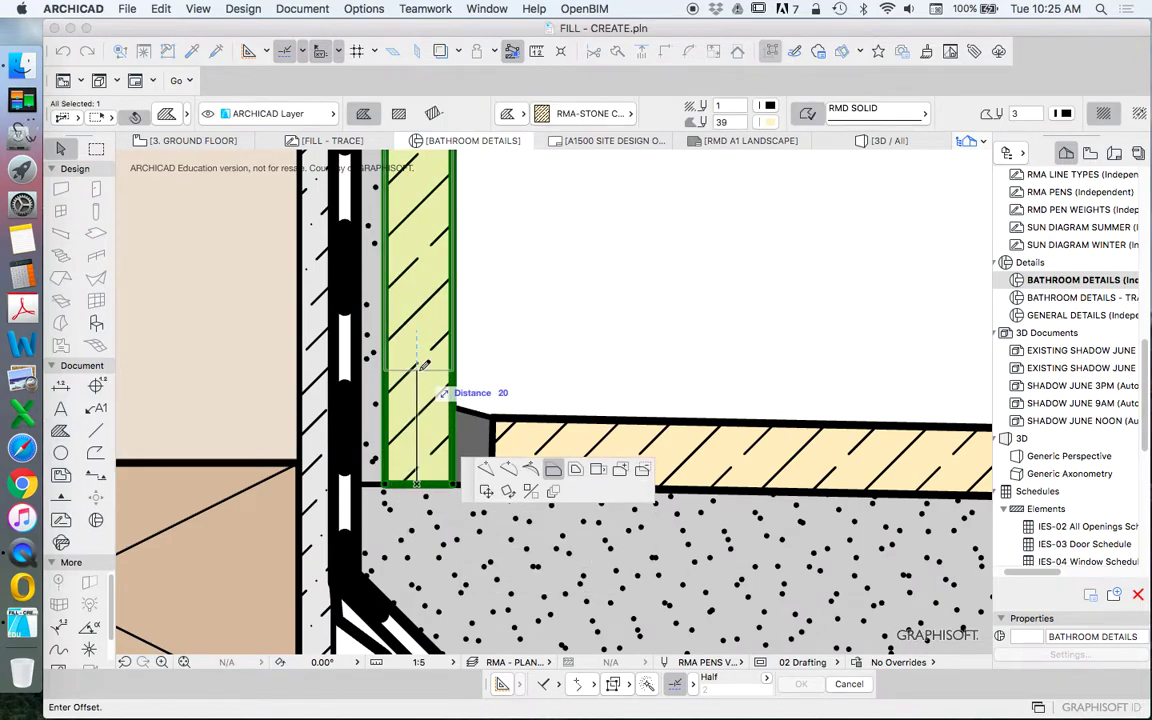
{"action": "left_click", "coordinate": [419, 344]}
Step: Delete the dark joint fill and extend the floor tile's end edge about 19 mm to the face of the vertical sand layer
{"action": "left_click", "coordinate": [484, 428]}
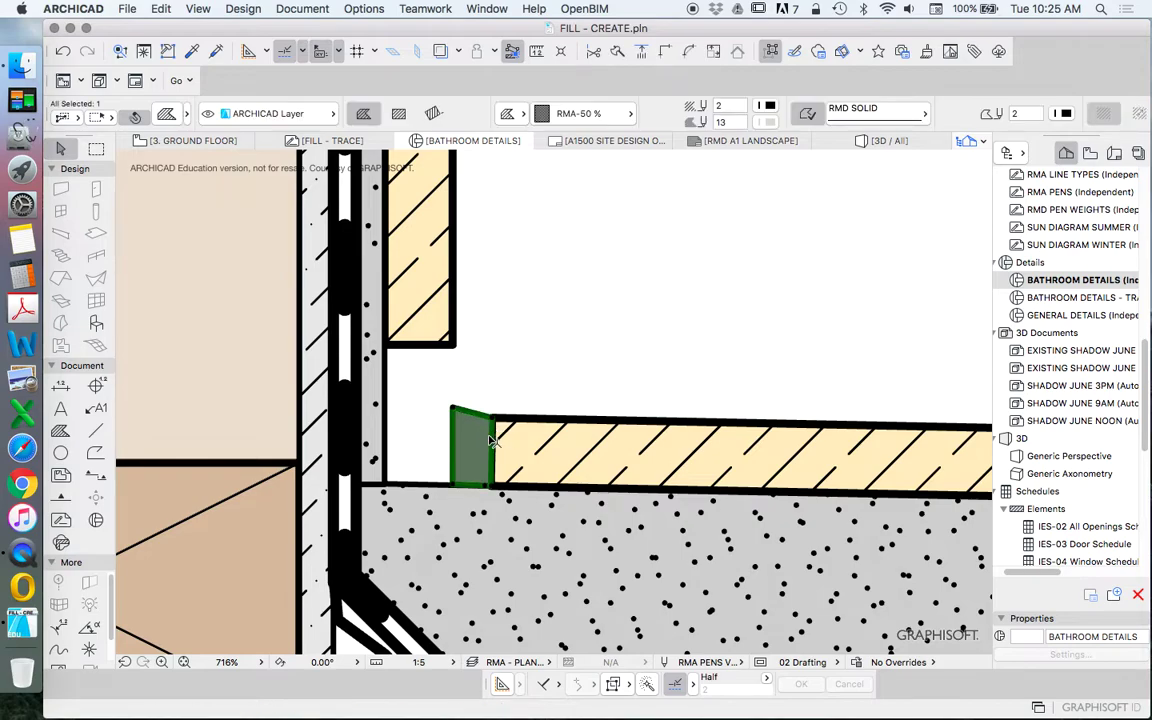
{"action": "key", "text": "Delete"}
{"action": "left_click", "coordinate": [490, 445]}
{"action": "left_click", "coordinate": [490, 450]}
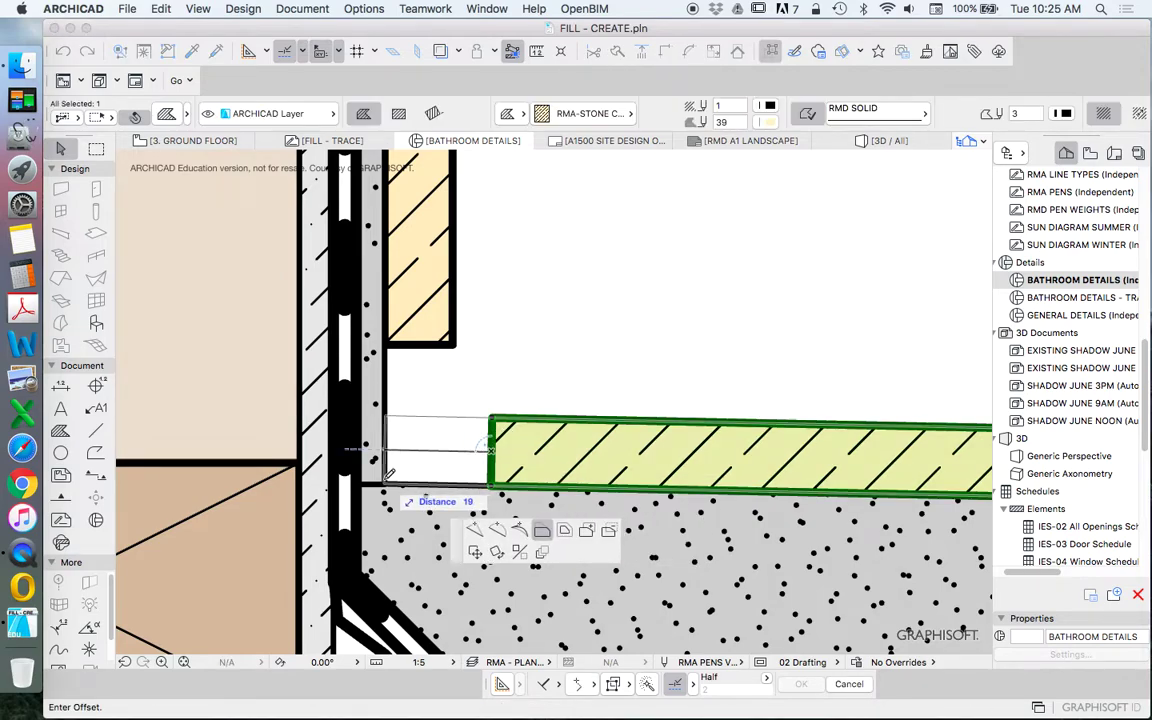
{"action": "left_click", "coordinate": [387, 483]}
{"action": "key", "text": "Escape"}
{"action": "scroll", "coordinate": [453, 407], "scroll_direction": "down", "scroll_amount": 1}
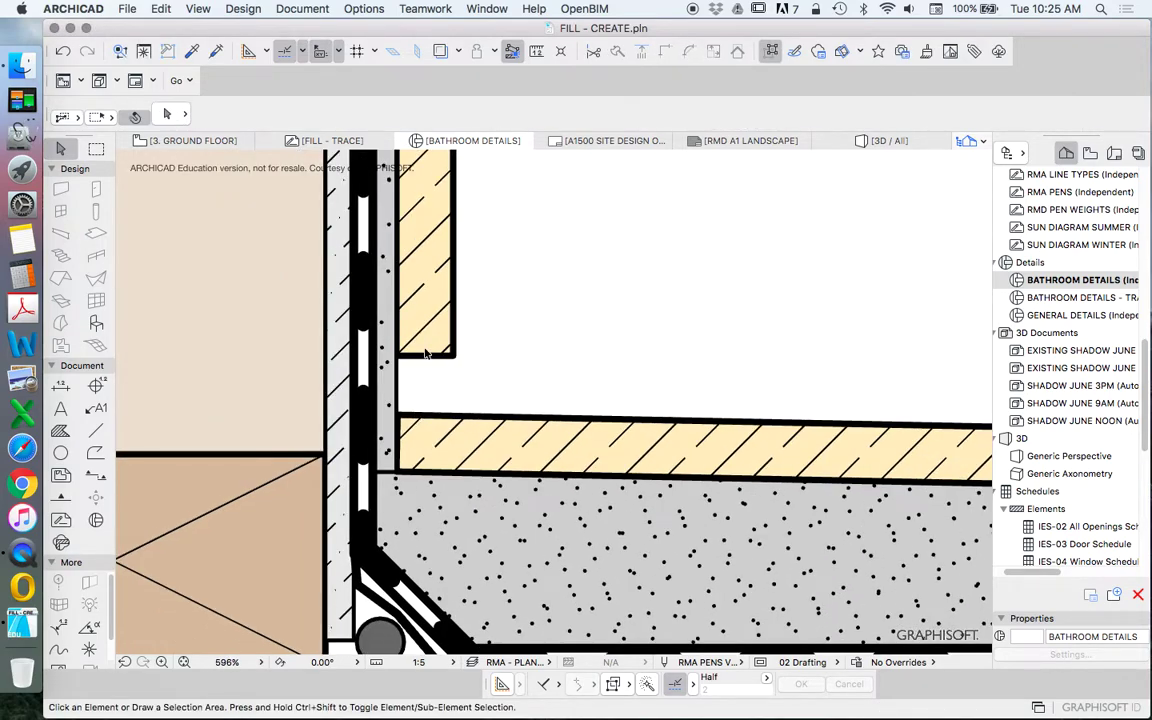
Step: Offset the wall tile's lower edge down to leave a gap of about 6 mm above the floor tile
{"action": "left_click", "coordinate": [423, 356]}
{"action": "left_click", "coordinate": [425, 356]}
{"action": "left_click", "coordinate": [427, 381]}
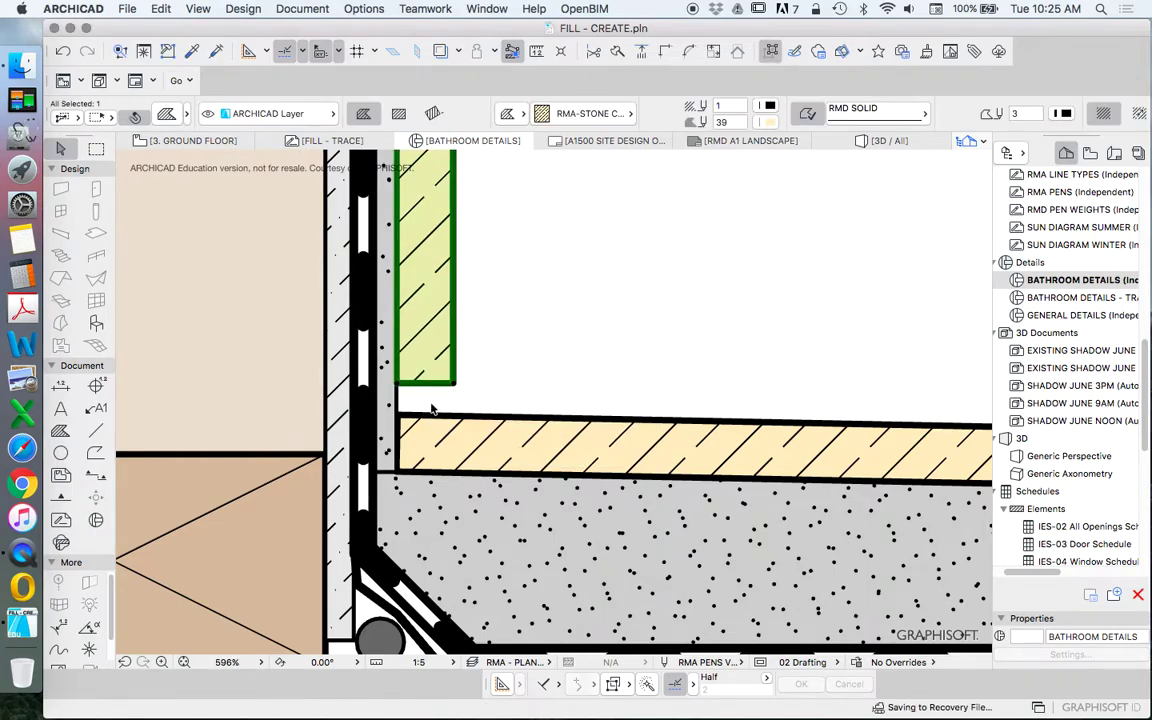
{"action": "key", "text": "Escape"}
{"action": "left_click", "coordinate": [433, 426]}
{"action": "scroll", "coordinate": [456, 394], "scroll_direction": "down", "scroll_amount": 2}
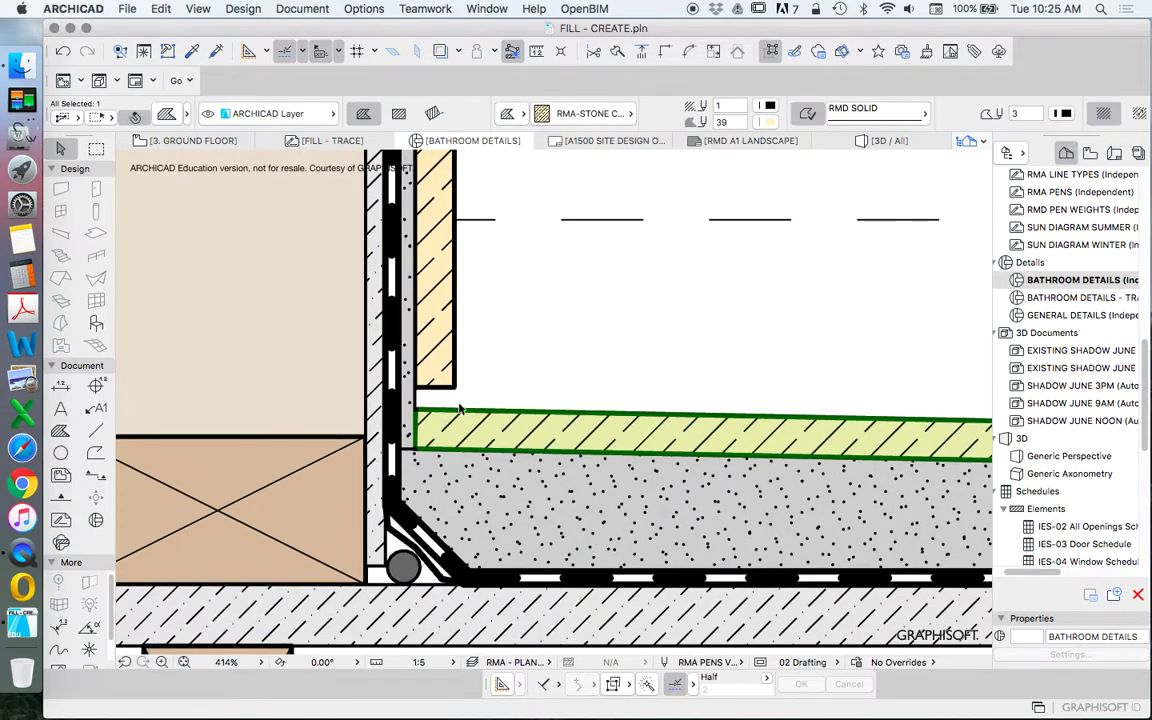
{"action": "key", "text": "Escape"}
Step: Copy the backing rod's RMA-50 % fill settings and draw a polygon fill closing the gap between the wall tile and the floor tile
{"action": "left_click", "coordinate": [403, 556], "text": "alt"}
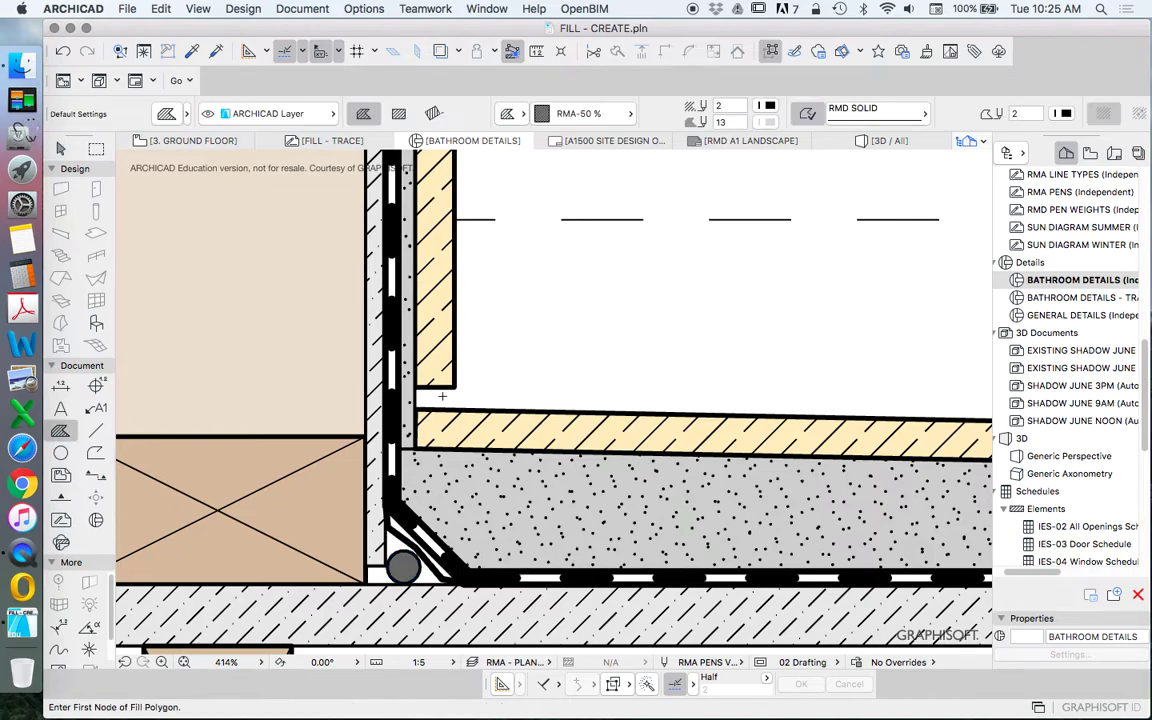
{"action": "scroll", "coordinate": [441, 402], "scroll_direction": "up", "scroll_amount": 6}
{"action": "left_click", "coordinate": [482, 350]}
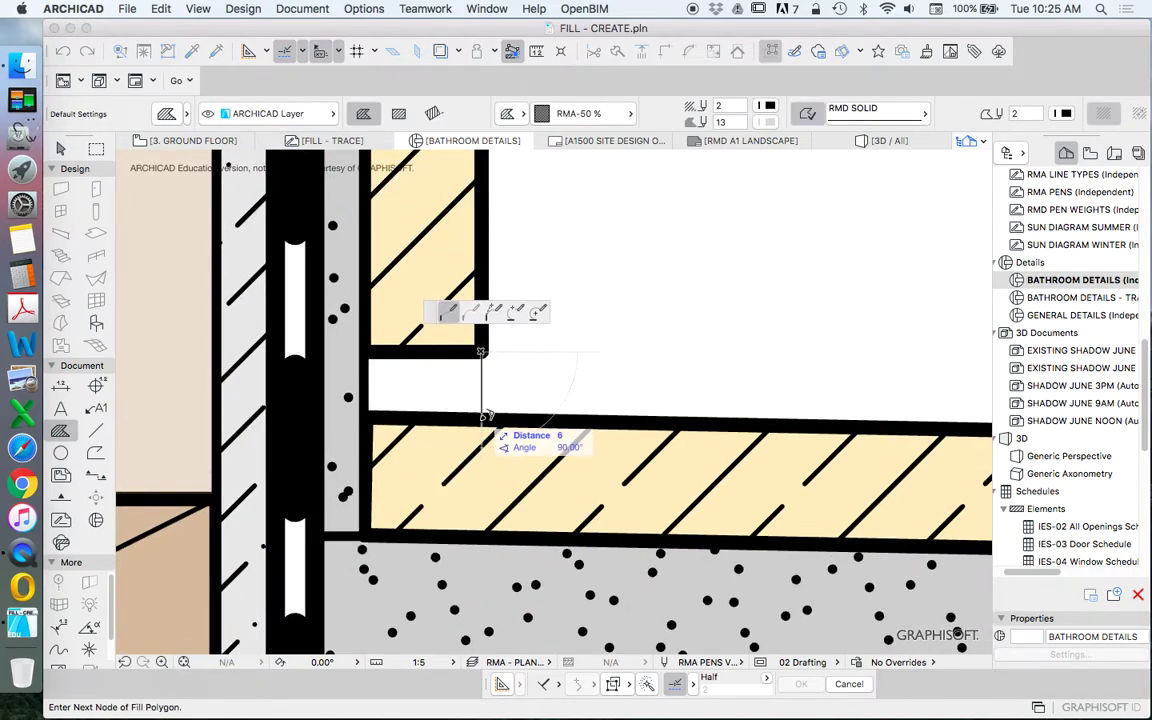
{"action": "left_click", "coordinate": [482, 418]}
{"action": "left_click", "coordinate": [365, 417]}
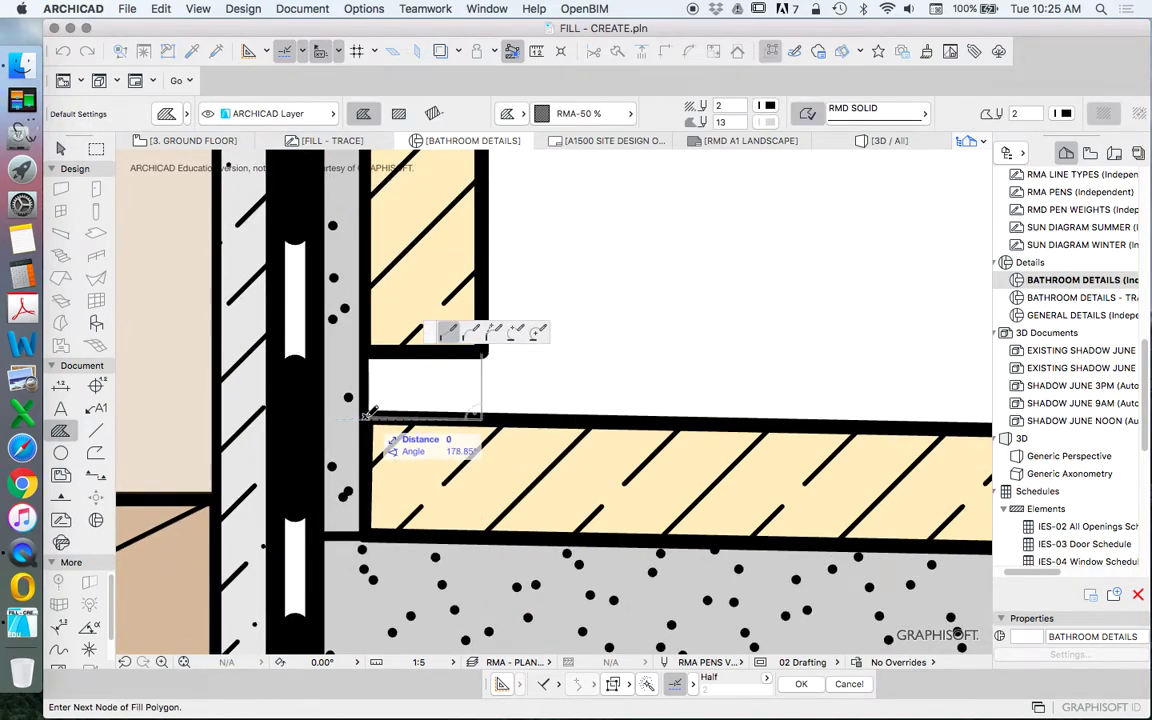
{"action": "left_click", "coordinate": [364, 351]}
{"action": "left_click", "coordinate": [482, 348]}
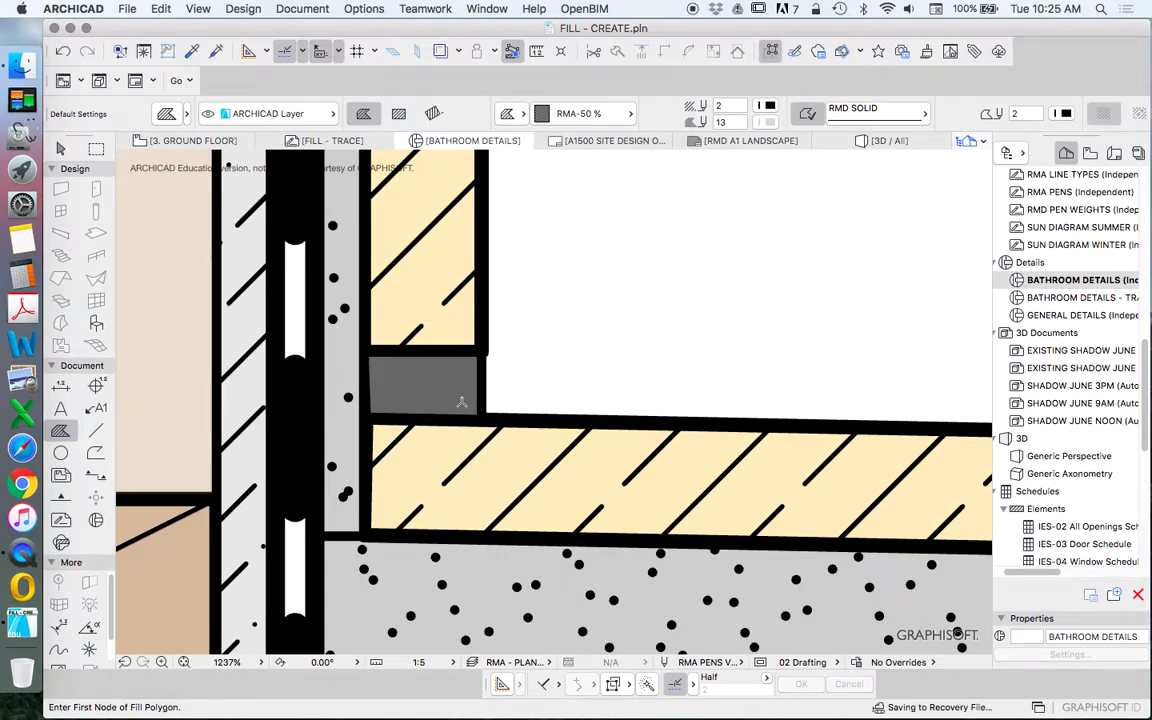
Step: Review the whole bathroom detail and the filled joint at the wall and floor corner
{"action": "scroll", "coordinate": [450, 455], "scroll_direction": "down", "scroll_amount": 15}
{"action": "scroll", "coordinate": [560, 490], "scroll_direction": "up", "scroll_amount": 6}
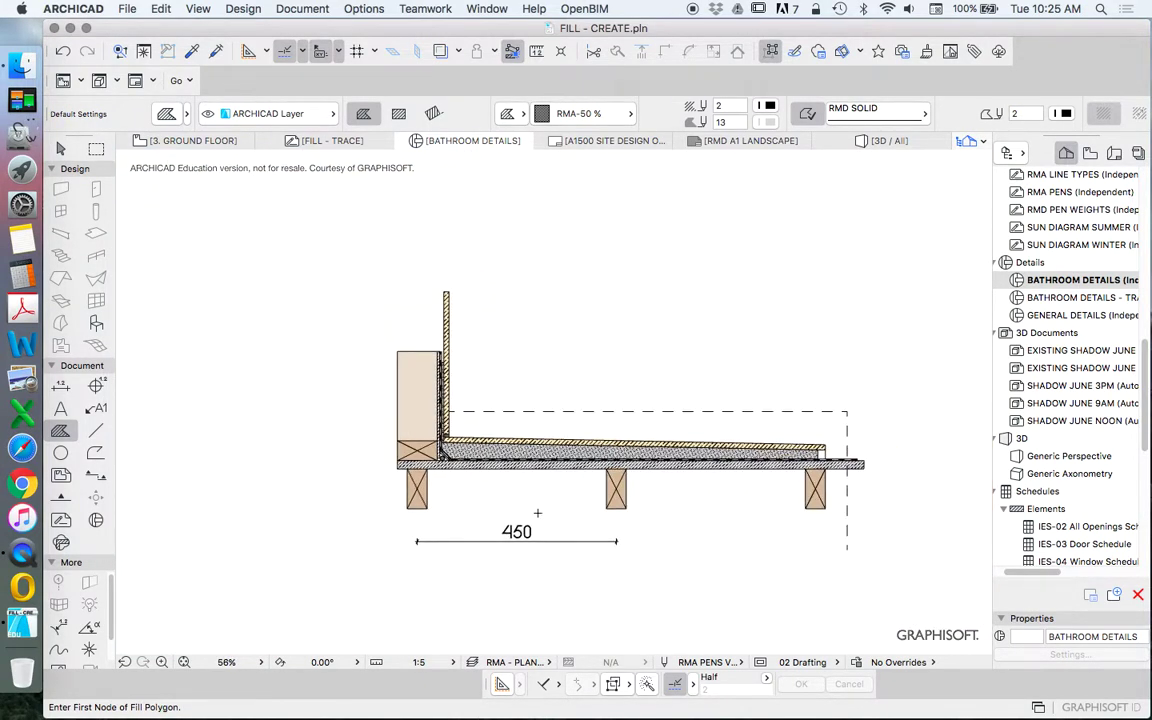
{"action": "scroll", "coordinate": [309, 386], "scroll_direction": "up", "scroll_amount": 1}
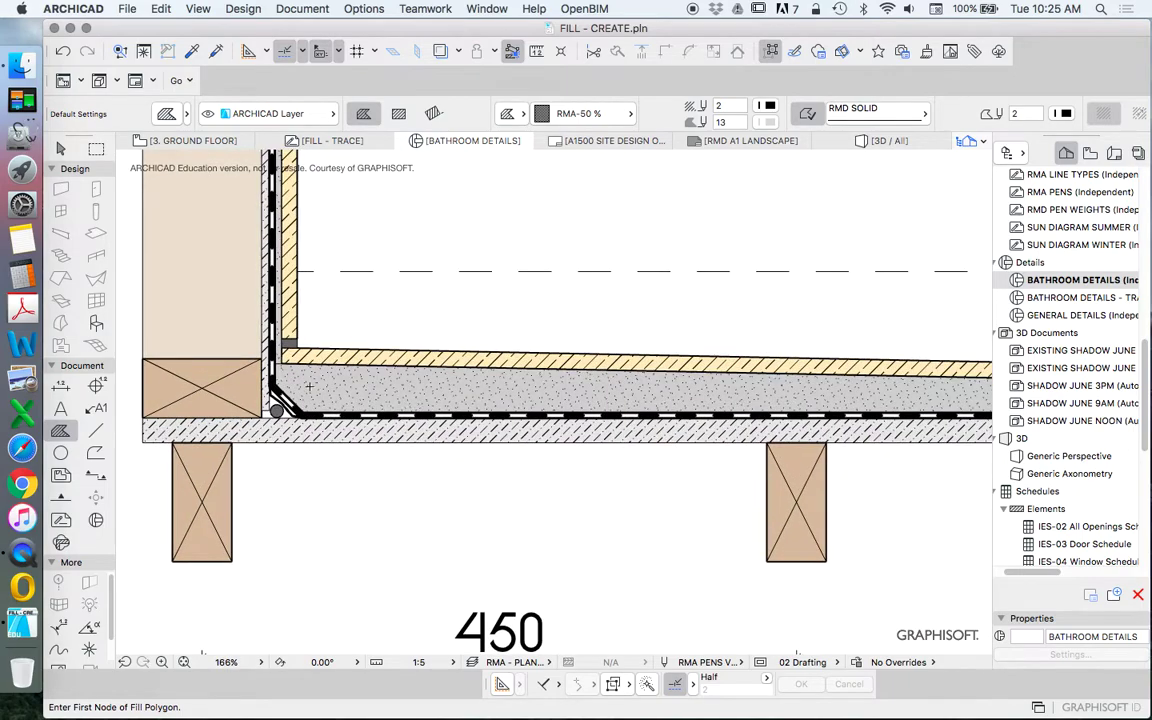
{"action": "scroll", "coordinate": [277, 410], "scroll_direction": "down", "scroll_amount": 4}
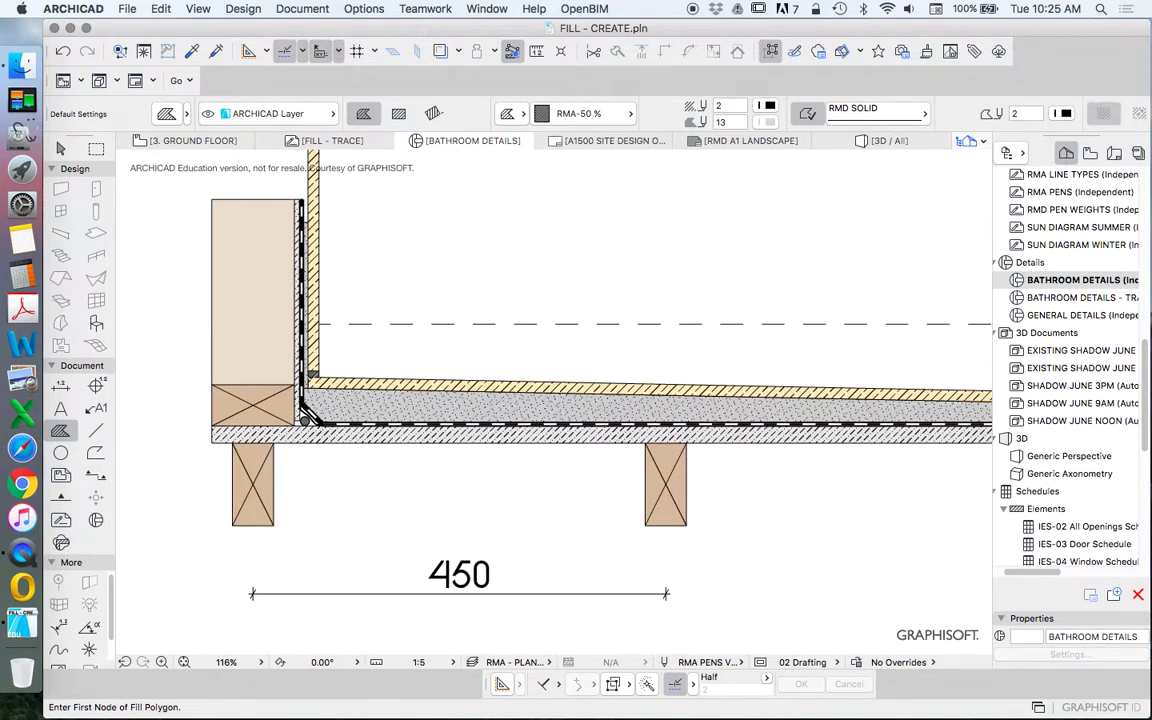
{"action": "scroll", "coordinate": [303, 418], "scroll_direction": "up", "scroll_amount": 3}
{"action": "scroll", "coordinate": [320, 420], "scroll_direction": "down", "scroll_amount": 2}
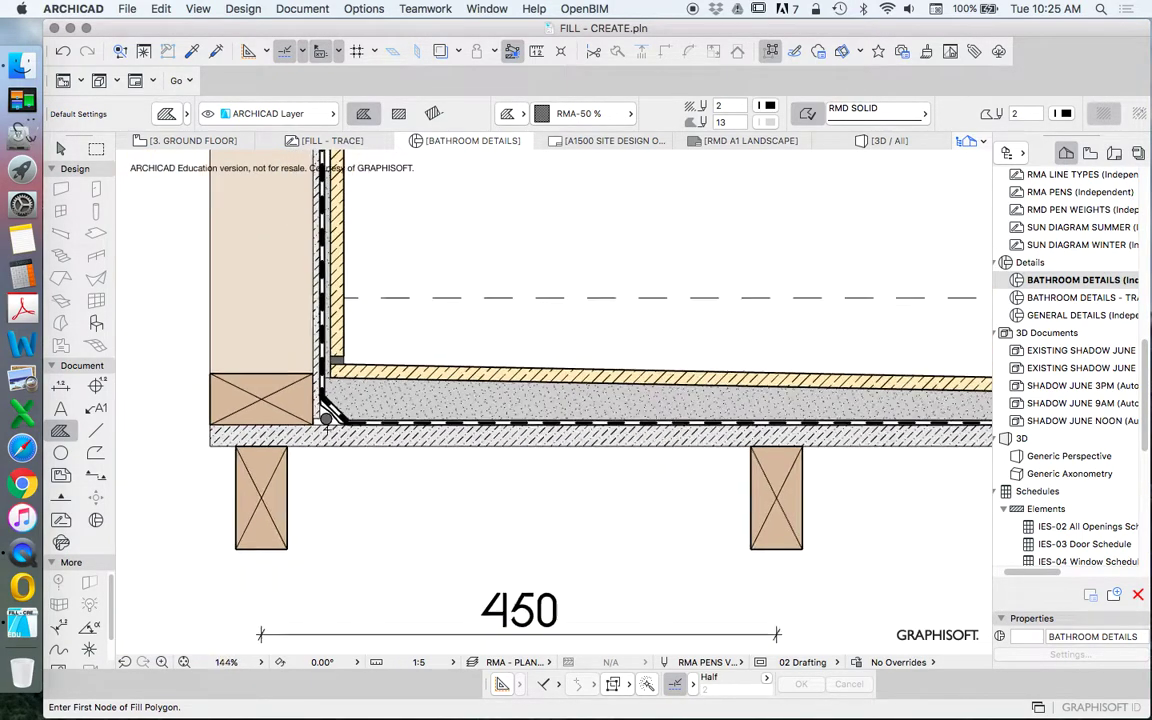
{"action": "scroll", "coordinate": [325, 418], "scroll_direction": "down", "scroll_amount": 2}
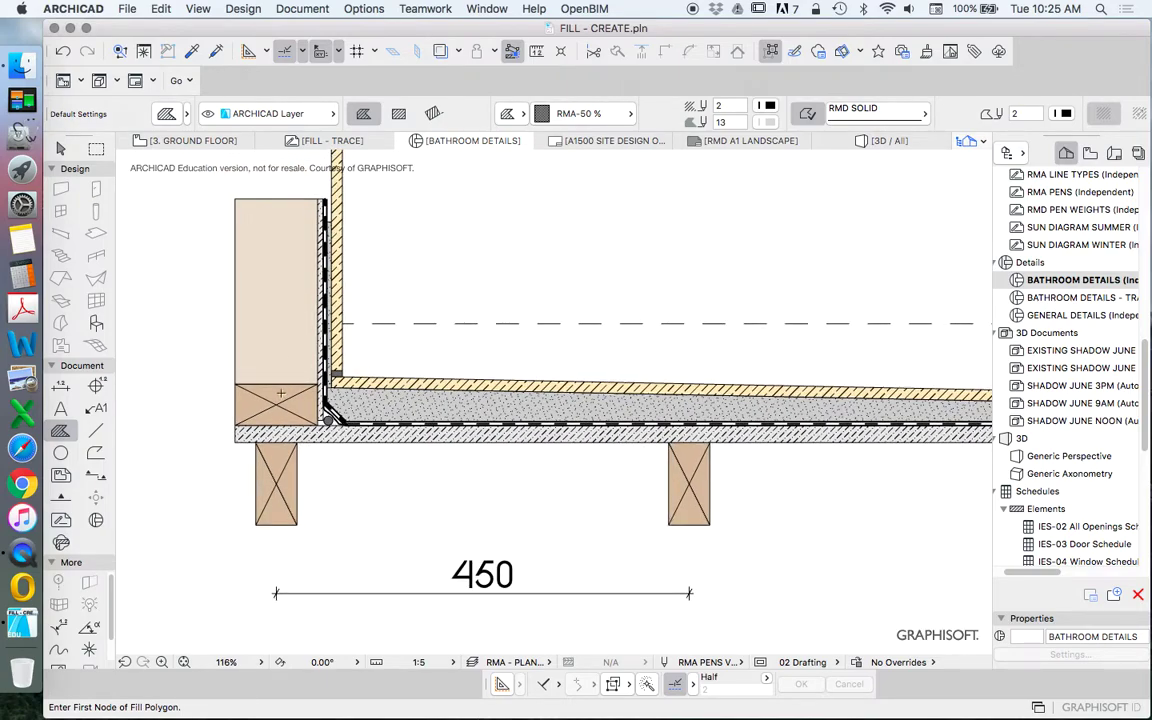
Step: Open the bathroom trace detail and examine its reference figures of the wall and floor tile junction
{"action": "double_click", "coordinate": [1055, 299]}
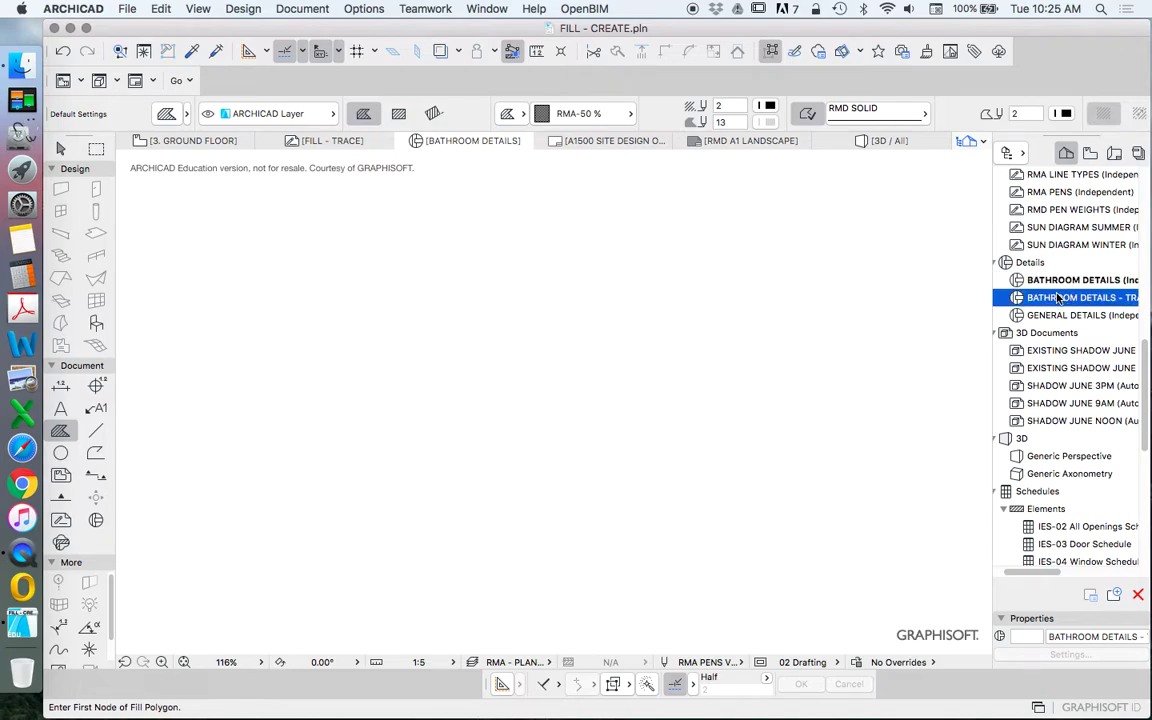
{"action": "scroll", "coordinate": [445, 409], "scroll_direction": "down", "scroll_amount": 2}
{"action": "scroll", "coordinate": [445, 409], "scroll_direction": "up", "scroll_amount": 1}
{"action": "scroll", "coordinate": [434, 432], "scroll_direction": "up", "scroll_amount": 2}
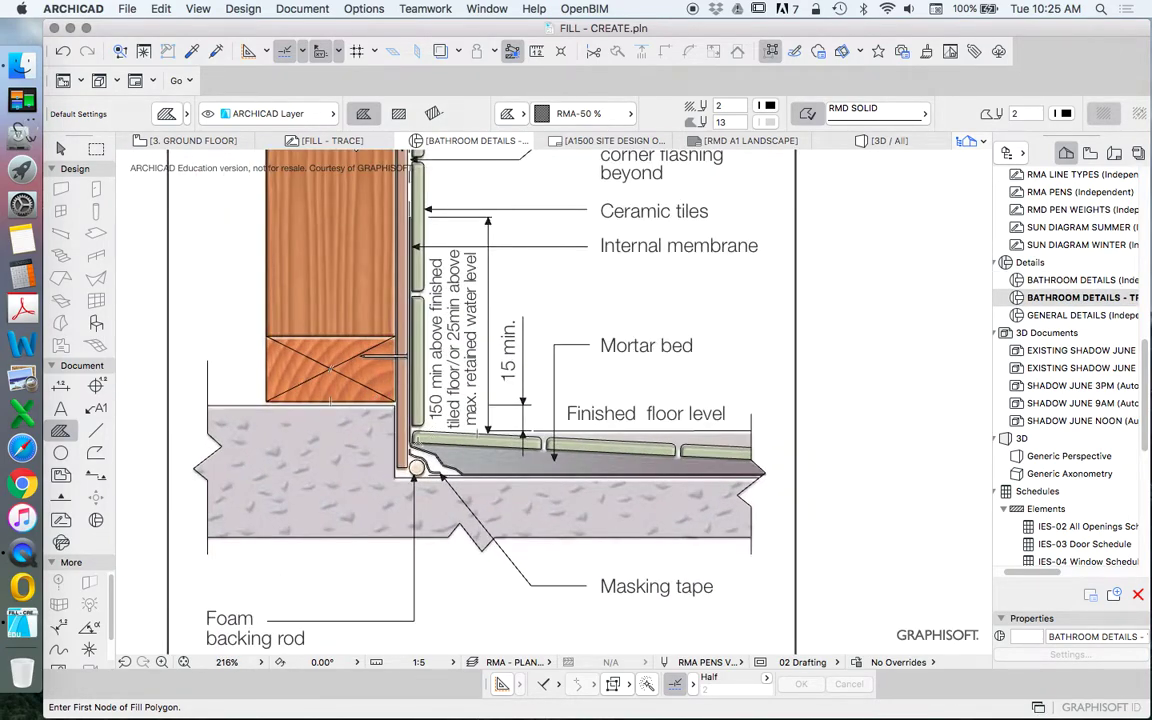
{"action": "scroll", "coordinate": [480, 400], "scroll_direction": "down", "scroll_amount": 5}
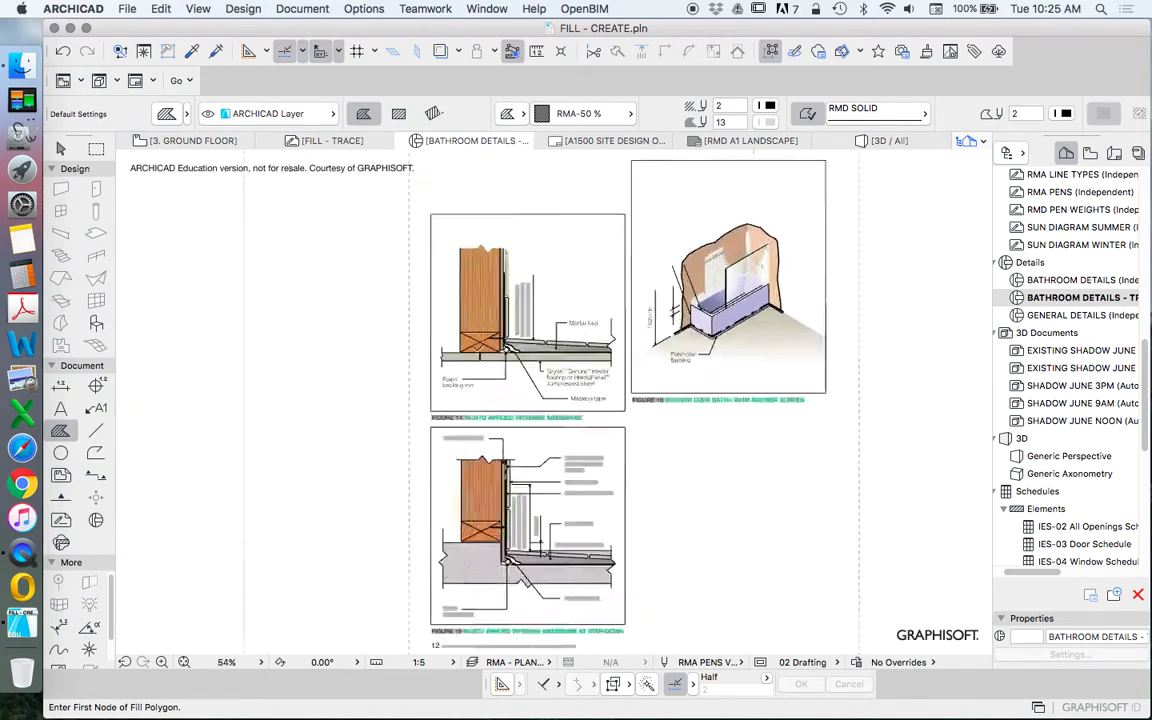
Step: Examine the wall, tile and mortar bed arrangement in the Figure 14 in-situ applied internal membrane drawing
{"action": "scroll", "coordinate": [489, 326], "scroll_direction": "up", "scroll_amount": 5}
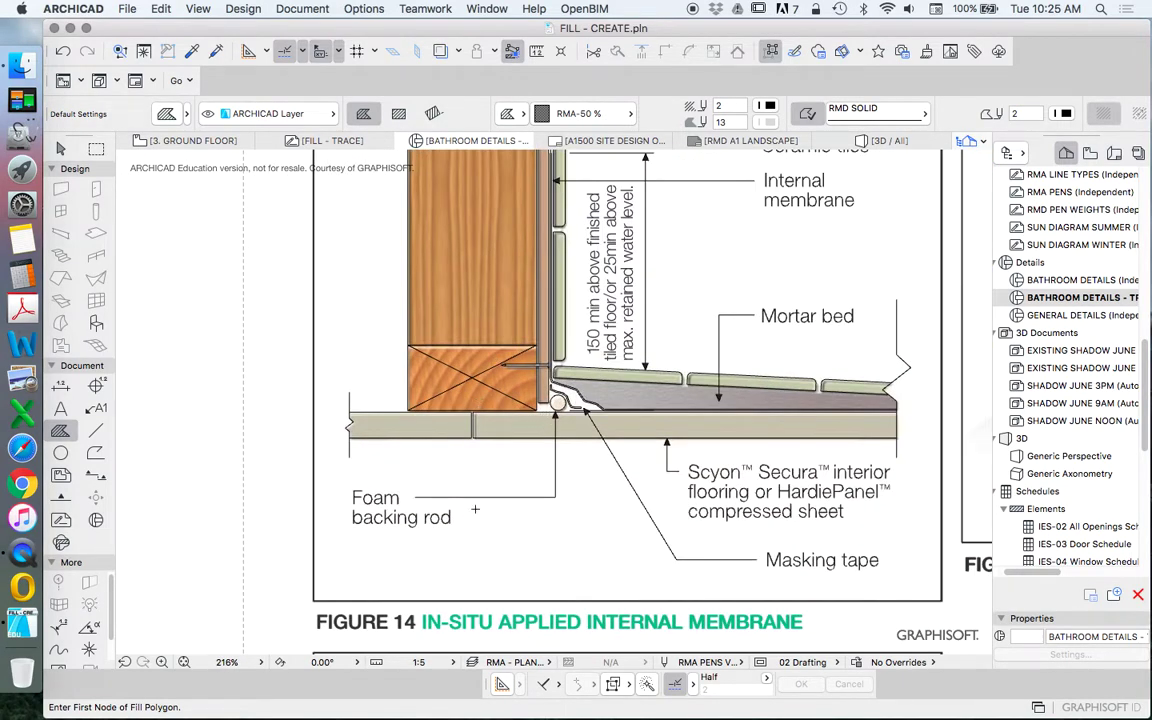
{"action": "scroll", "coordinate": [475, 510], "scroll_direction": "down", "scroll_amount": 3}
{"action": "scroll", "coordinate": [475, 510], "scroll_direction": "up", "scroll_amount": 3}
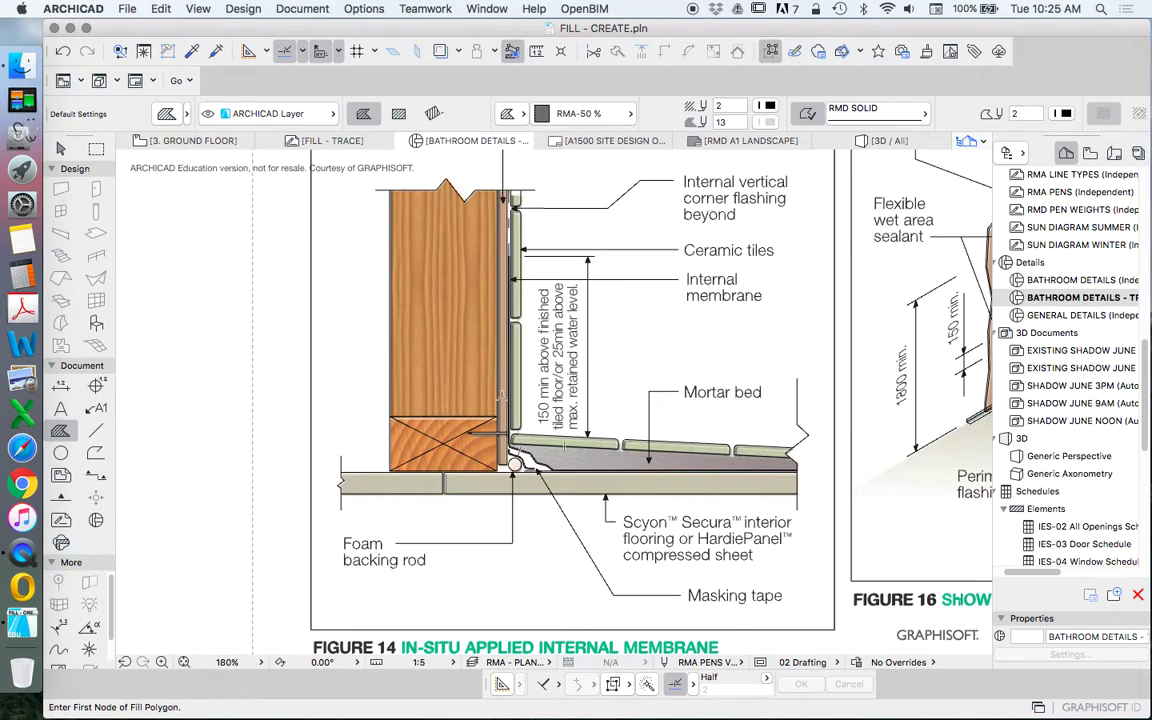
{"action": "scroll", "coordinate": [485, 347], "scroll_direction": "down", "scroll_amount": 2}
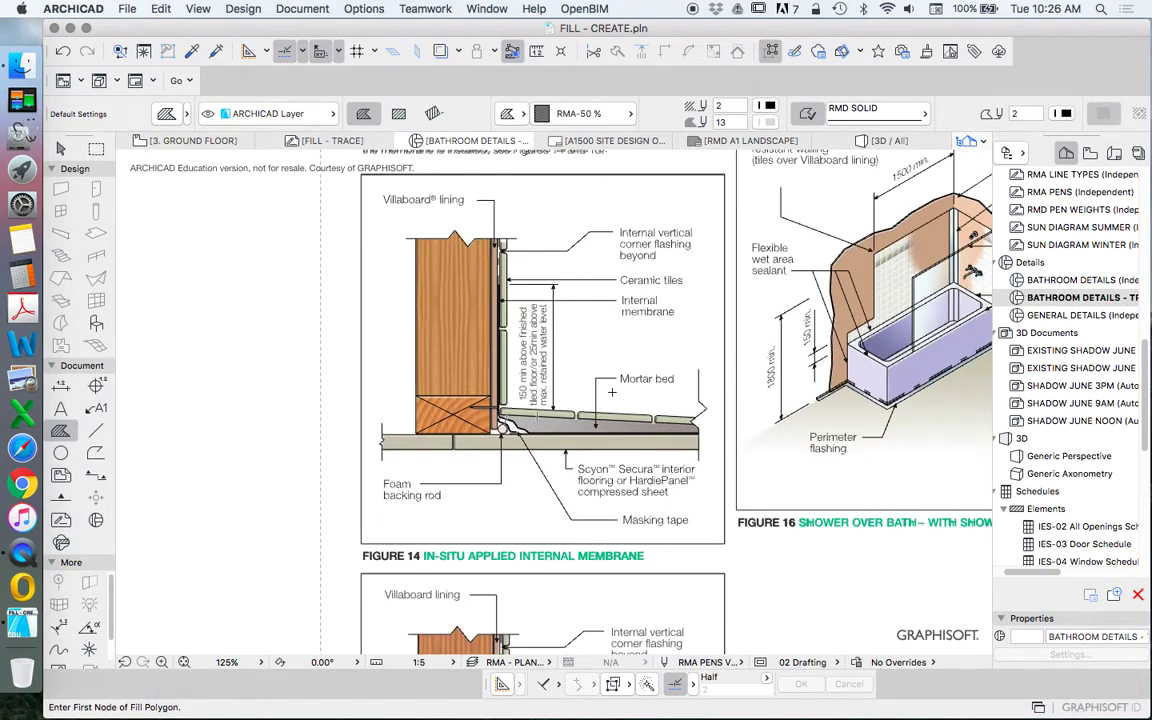
{"action": "scroll", "coordinate": [577, 348], "scroll_direction": "up", "scroll_amount": 1}
{"action": "scroll", "coordinate": [585, 305], "scroll_direction": "up", "scroll_amount": 3}
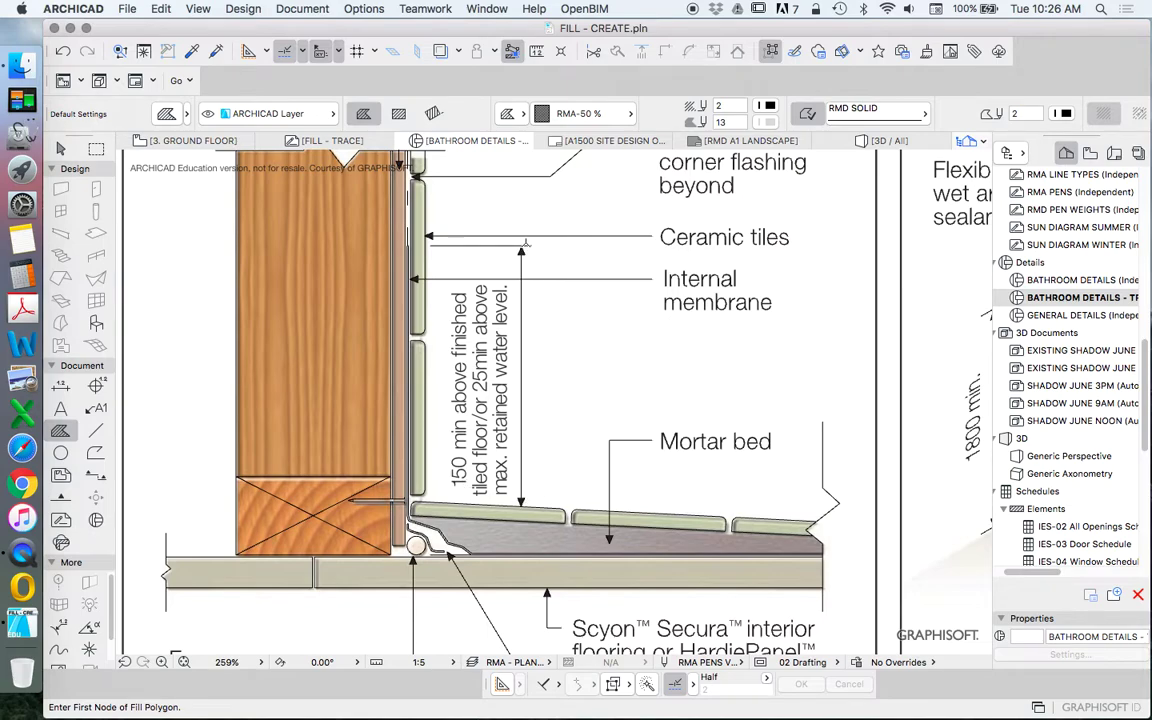
Step: Return to the Bathroom Details drawing and inspect the floor tile, mortar bed and upper end of the wall layers
{"action": "double_click", "coordinate": [1058, 282]}
{"action": "scroll", "coordinate": [473, 472], "scroll_direction": "down", "scroll_amount": 2}
{"action": "scroll", "coordinate": [365, 365], "scroll_direction": "up", "scroll_amount": 2}
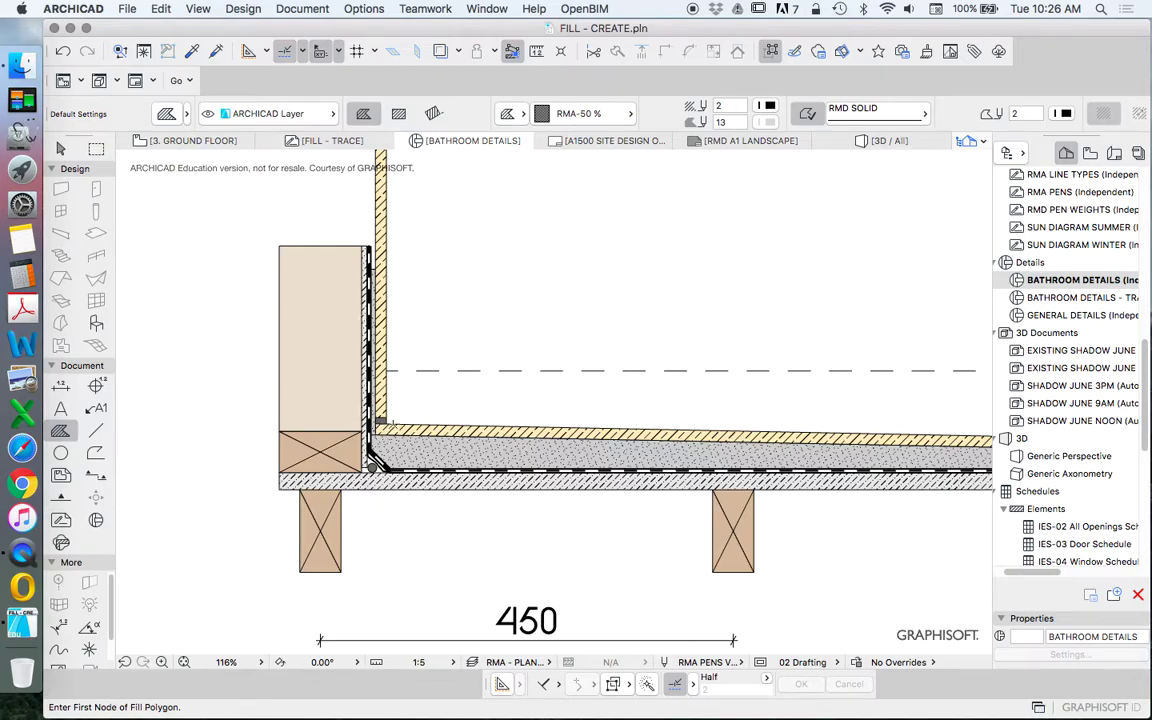
{"action": "left_click", "coordinate": [60, 148]}
{"action": "left_click", "coordinate": [386, 431]}
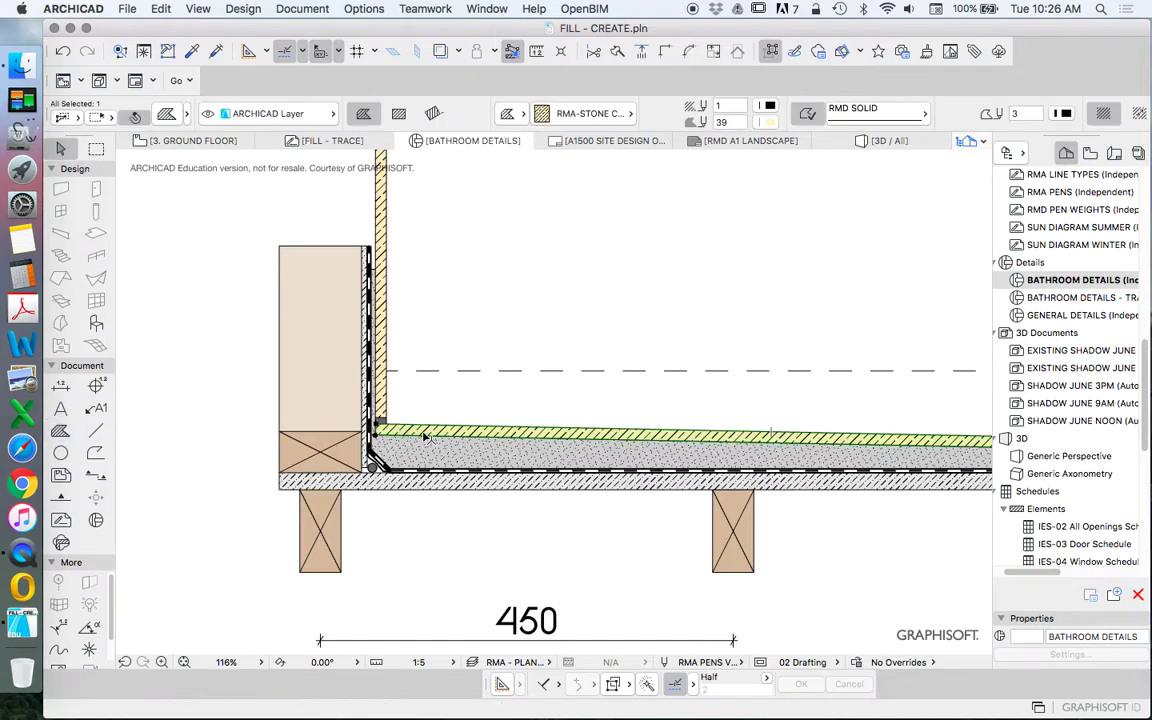
{"action": "scroll", "coordinate": [456, 334], "scroll_direction": "down", "scroll_amount": 2}
{"action": "scroll", "coordinate": [667, 365], "scroll_direction": "up", "scroll_amount": 5}
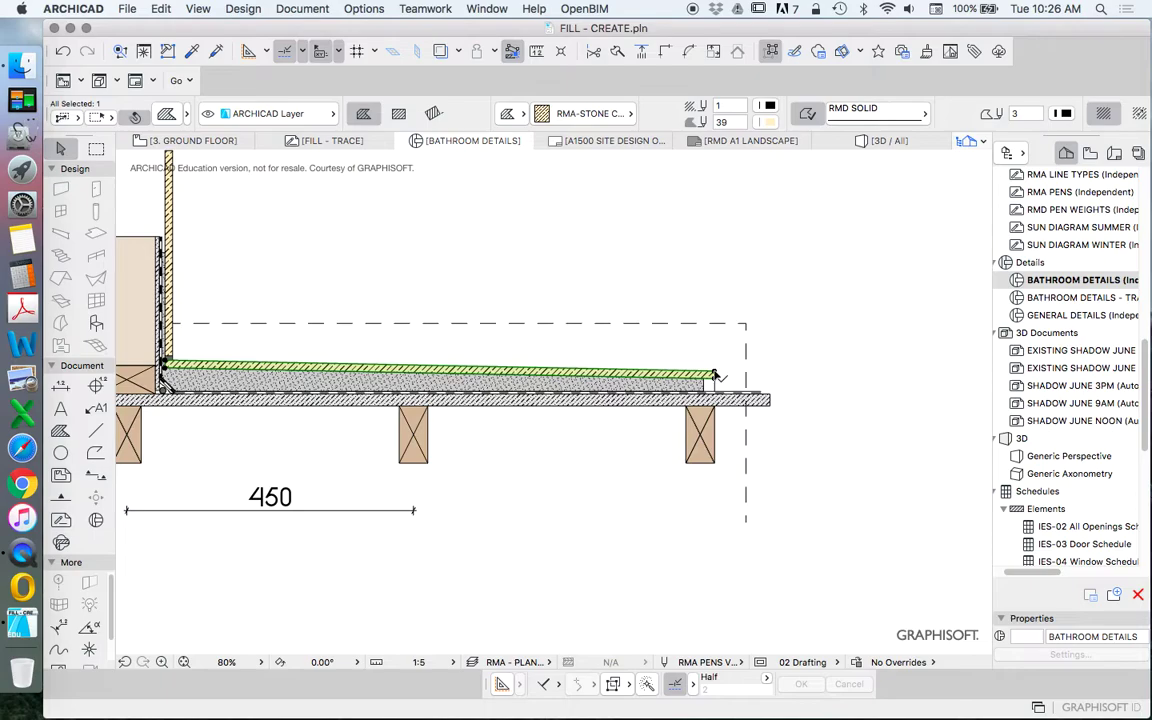
{"action": "key", "text": "Escape"}
{"action": "scroll", "coordinate": [190, 370], "scroll_direction": "up", "scroll_amount": 5}
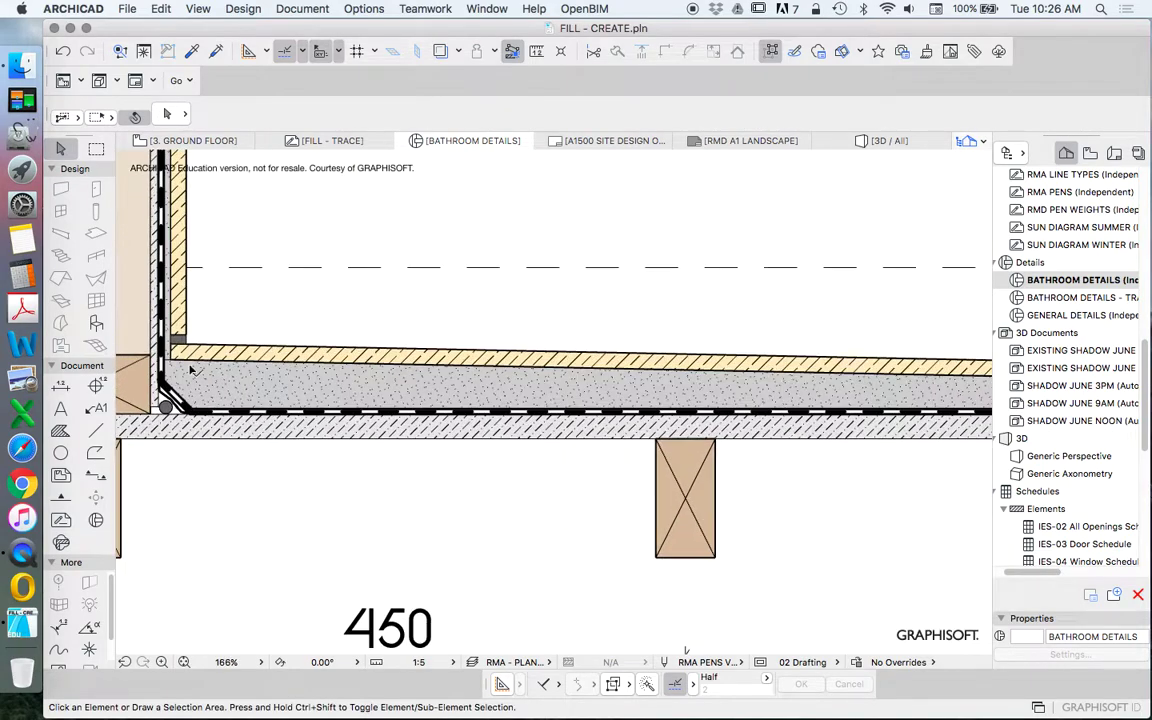
{"action": "scroll", "coordinate": [288, 355], "scroll_direction": "down", "scroll_amount": 3}
{"action": "scroll", "coordinate": [300, 340], "scroll_direction": "up", "scroll_amount": 6}
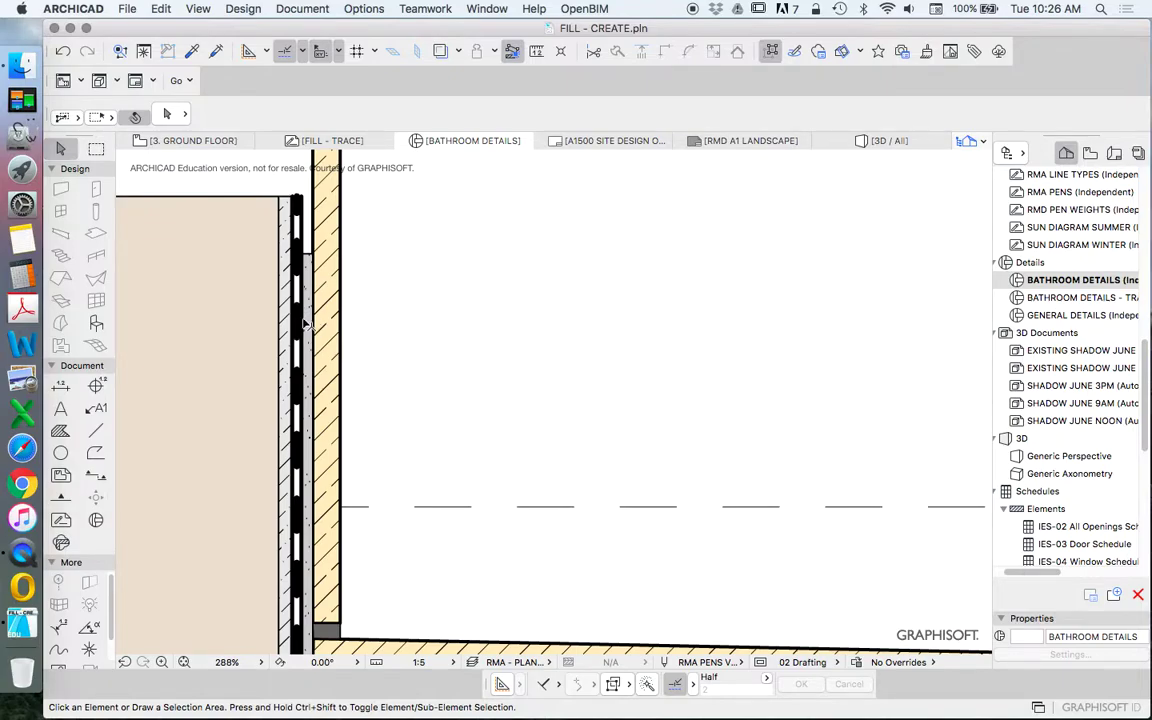
{"action": "scroll", "coordinate": [306, 324], "scroll_direction": "down", "scroll_amount": 5}
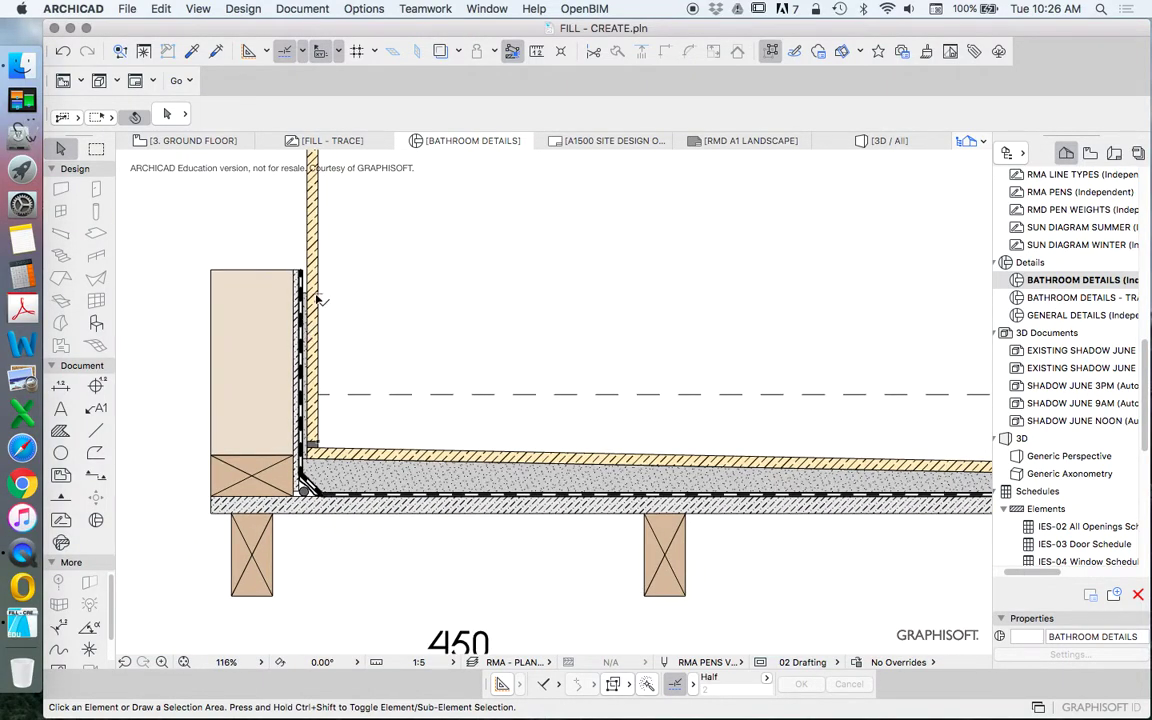
Step: Extend the RMA-SAND fill behind the wall tile up to the top of the timber wall
{"action": "scroll", "coordinate": [316, 305], "scroll_direction": "up", "scroll_amount": 9}
{"action": "left_click", "coordinate": [301, 280]}
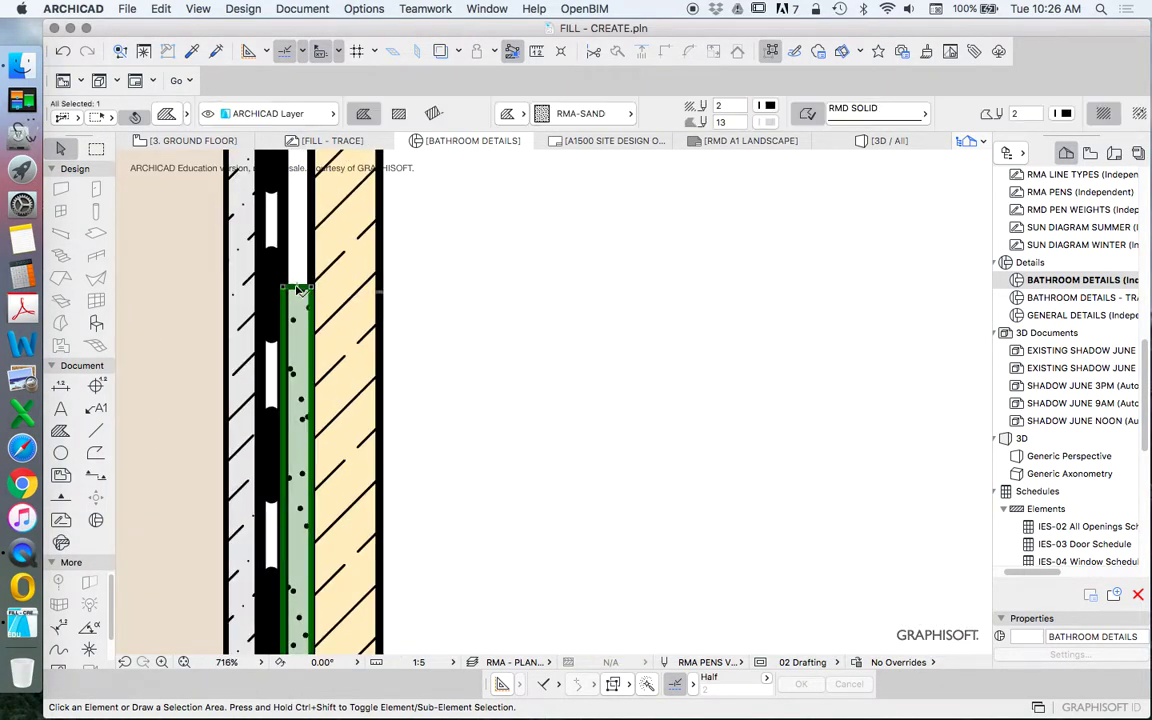
{"action": "left_click", "coordinate": [301, 276]}
{"action": "scroll", "coordinate": [301, 276], "scroll_direction": "down", "scroll_amount": 3}
{"action": "key", "text": "Escape"}
{"action": "key", "text": "Escape"}
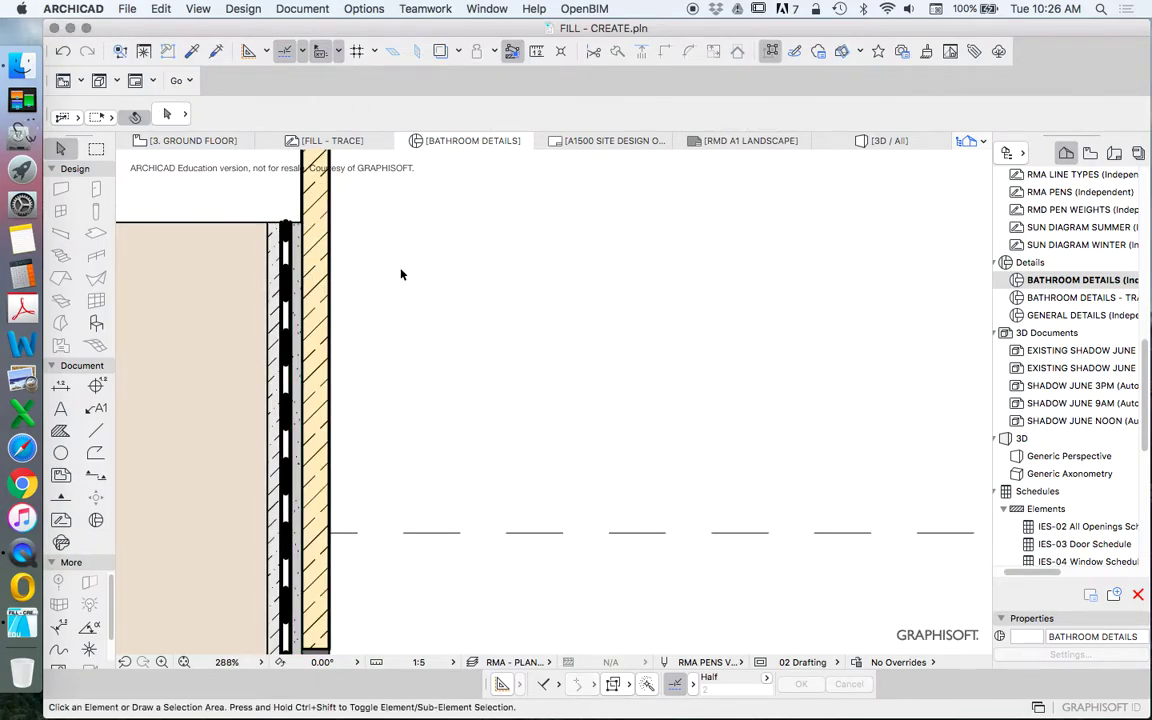
Step: Offset the wall tile's upper edge down to align with the top of the timber wall
{"action": "scroll", "coordinate": [386, 385], "scroll_direction": "down", "scroll_amount": 5}
{"action": "scroll", "coordinate": [368, 231], "scroll_direction": "up", "scroll_amount": 6}
{"action": "left_click", "coordinate": [401, 395]}
{"action": "left_click", "coordinate": [400, 394]}
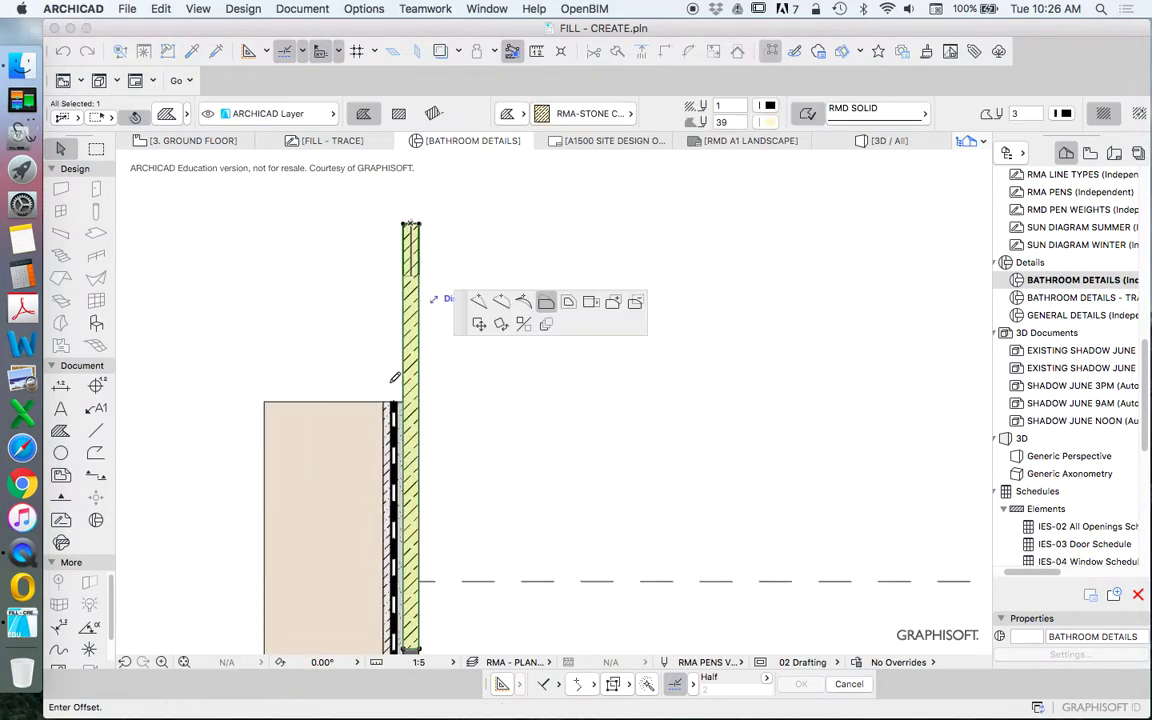
{"action": "left_click", "coordinate": [399, 400]}
{"action": "left_click", "coordinate": [245, 471]}
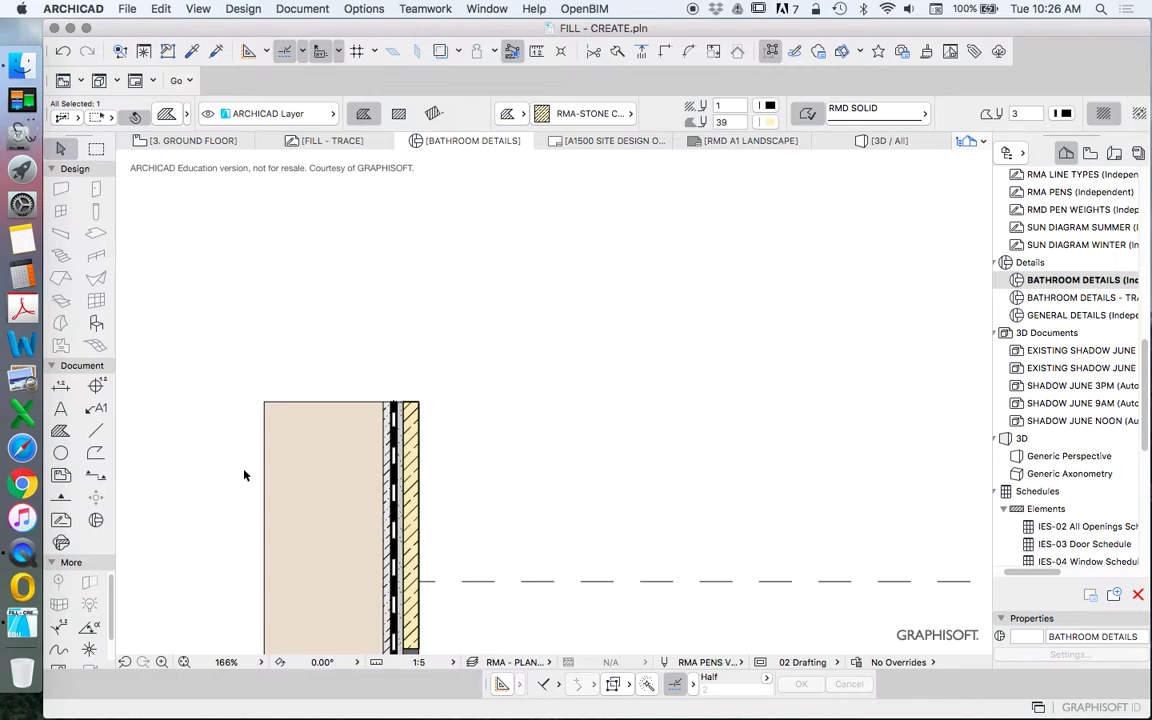
Step: Draw a rectangular RMA-EMPTY FILL with foreground and background pens 11 over the top end of the wall and its layers
{"action": "left_click", "coordinate": [60, 431]}
{"action": "left_click", "coordinate": [631, 114]}
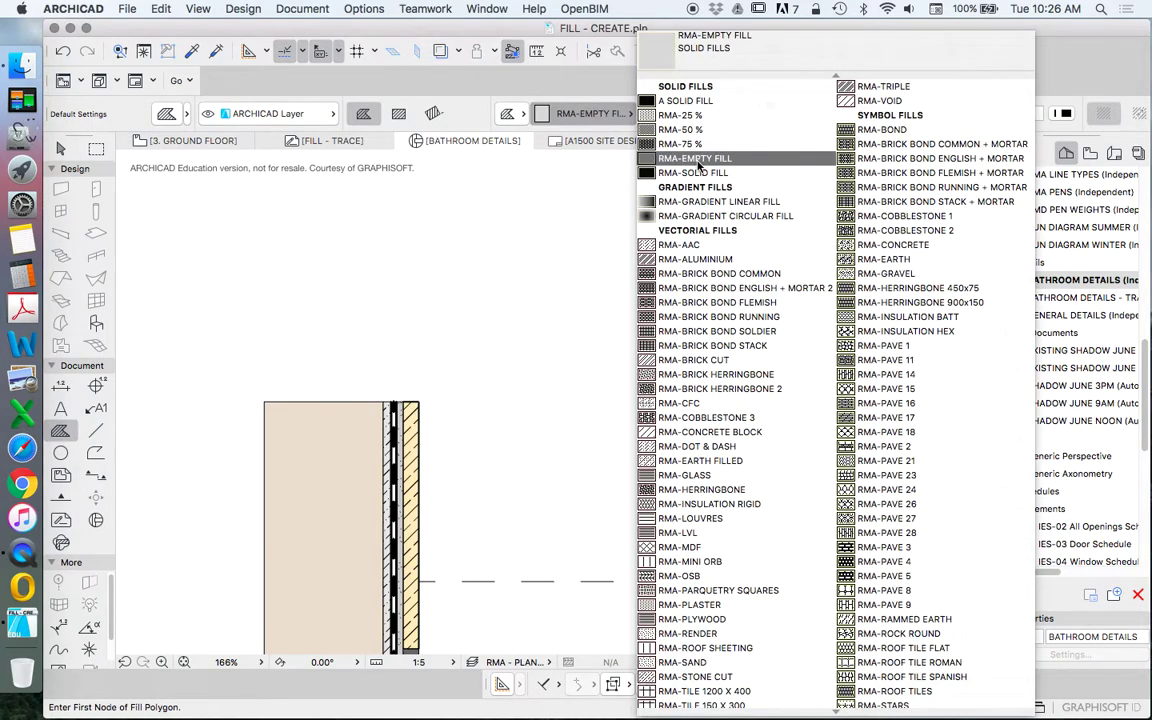
{"action": "left_click", "coordinate": [632, 148]}
{"action": "left_click", "coordinate": [770, 105]}
{"action": "left_click", "coordinate": [916, 105]}
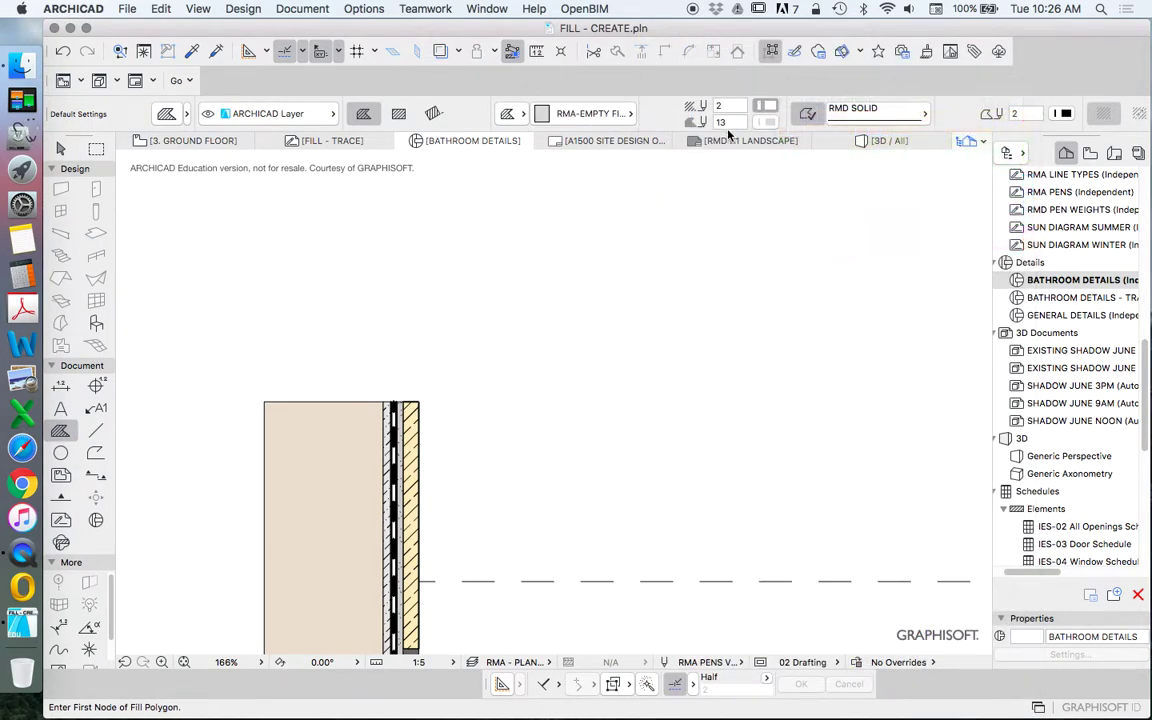
{"action": "left_click", "coordinate": [768, 122]}
{"action": "left_click", "coordinate": [916, 121]}
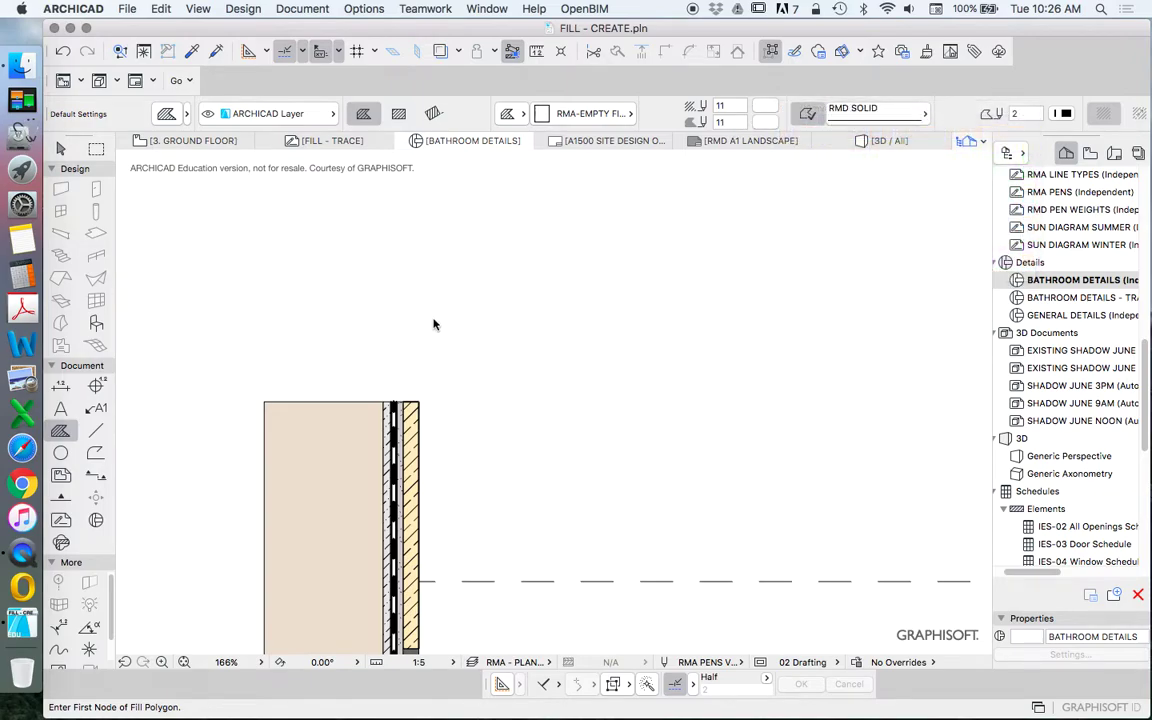
{"action": "left_click", "coordinate": [207, 342]}
{"action": "left_click", "coordinate": [398, 114]}
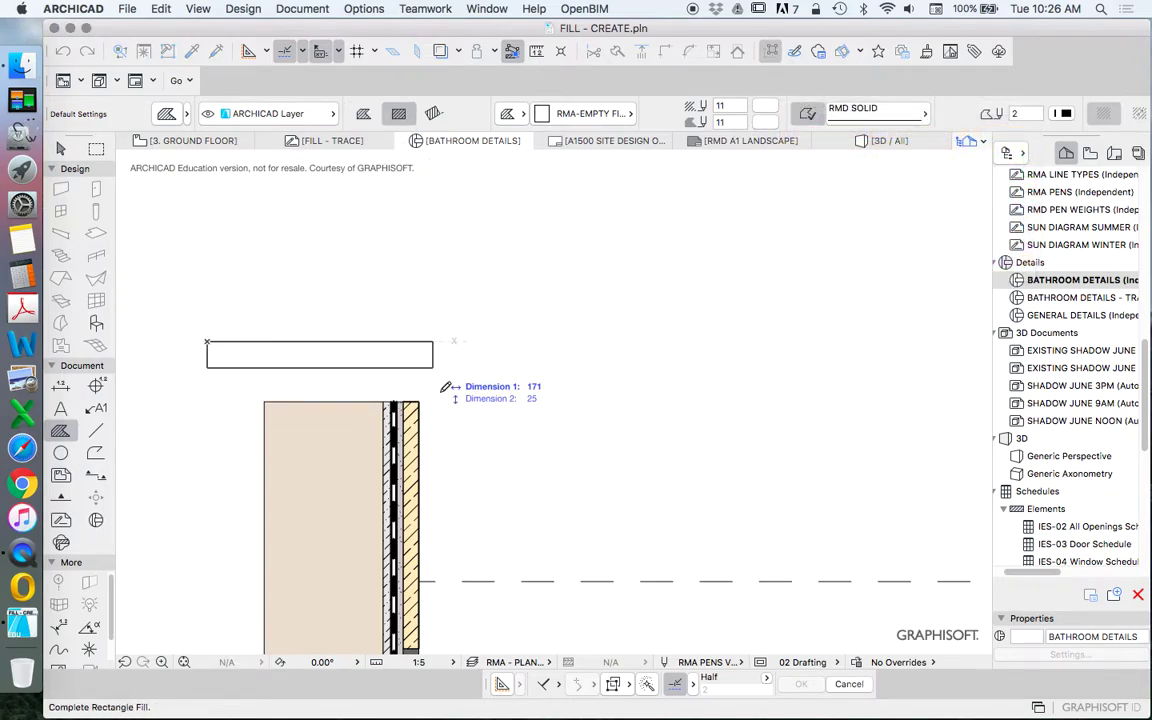
{"action": "left_click", "coordinate": [489, 426]}
{"action": "key", "text": "super+a"}
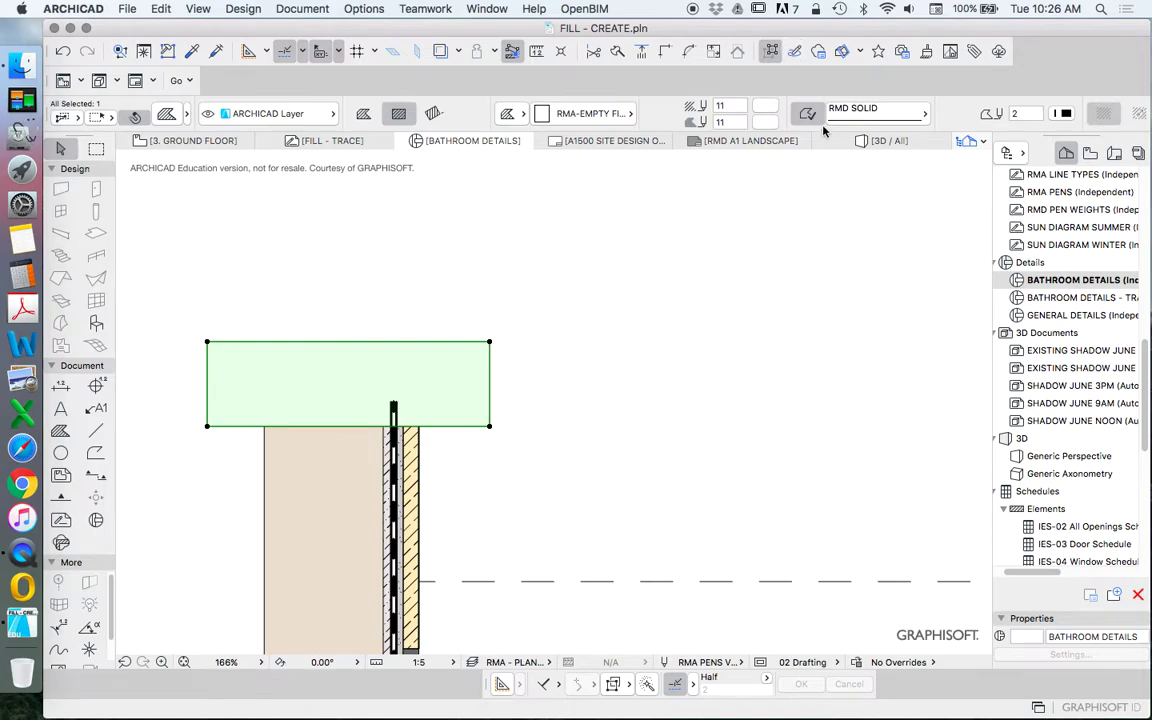
Step: Turn off the contour of the rectangular masking fill and bring it to the front
{"action": "left_click_drag", "start_coordinate": [472, 367], "coordinate": [490, 318]}
{"action": "key", "text": "Escape"}
{"action": "right_click", "coordinate": [491, 284]}
{"action": "left_click", "coordinate": [586, 427]}
{"action": "left_click", "coordinate": [751, 432]}
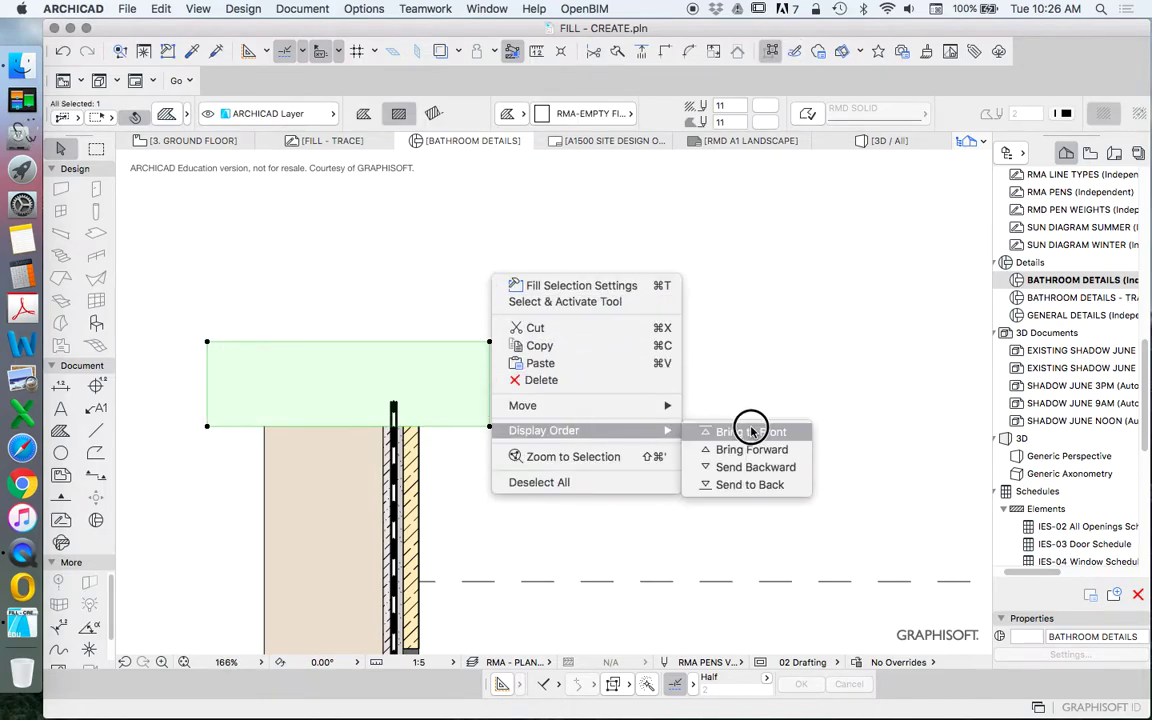
{"action": "left_click", "coordinate": [587, 230]}
{"action": "scroll", "coordinate": [478, 359], "scroll_direction": "down", "scroll_amount": 4}
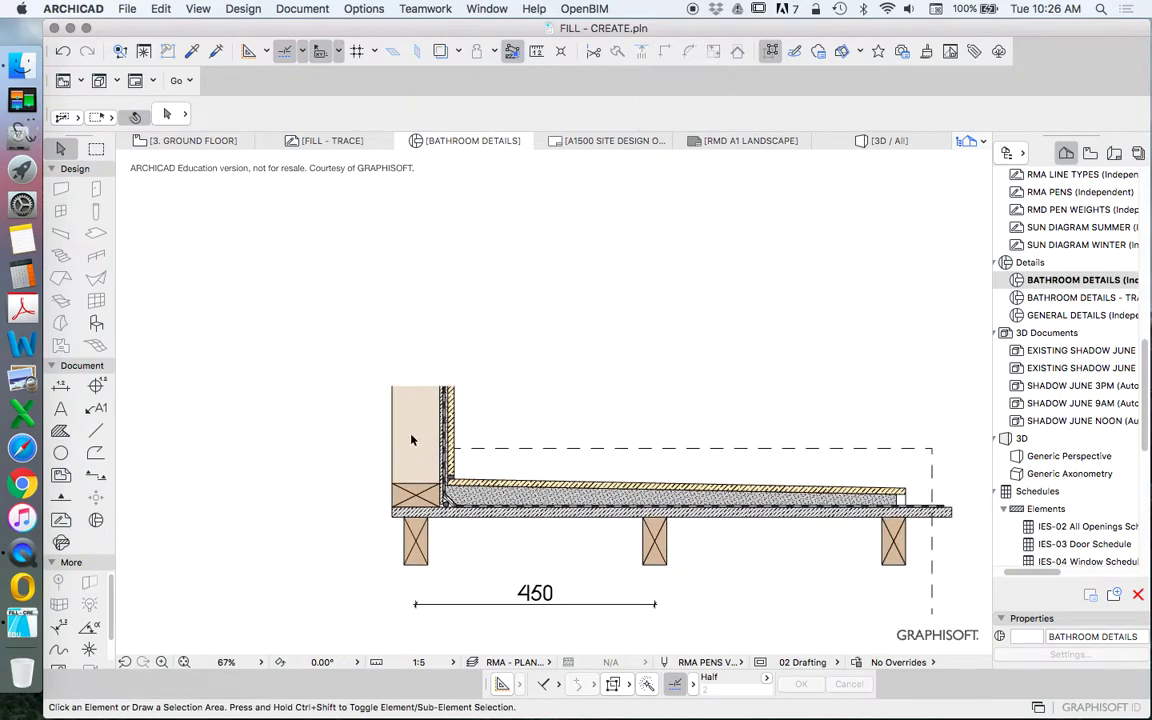
Step: Draw an RMA 01 SOLID break line polyline with a central zigzag across the wall's top, extending past both sides
{"action": "scroll", "coordinate": [460, 392], "scroll_direction": "up", "scroll_amount": 3}
{"action": "scroll", "coordinate": [450, 398], "scroll_direction": "up", "scroll_amount": 4}
{"action": "scroll", "coordinate": [376, 382], "scroll_direction": "down", "scroll_amount": 4}
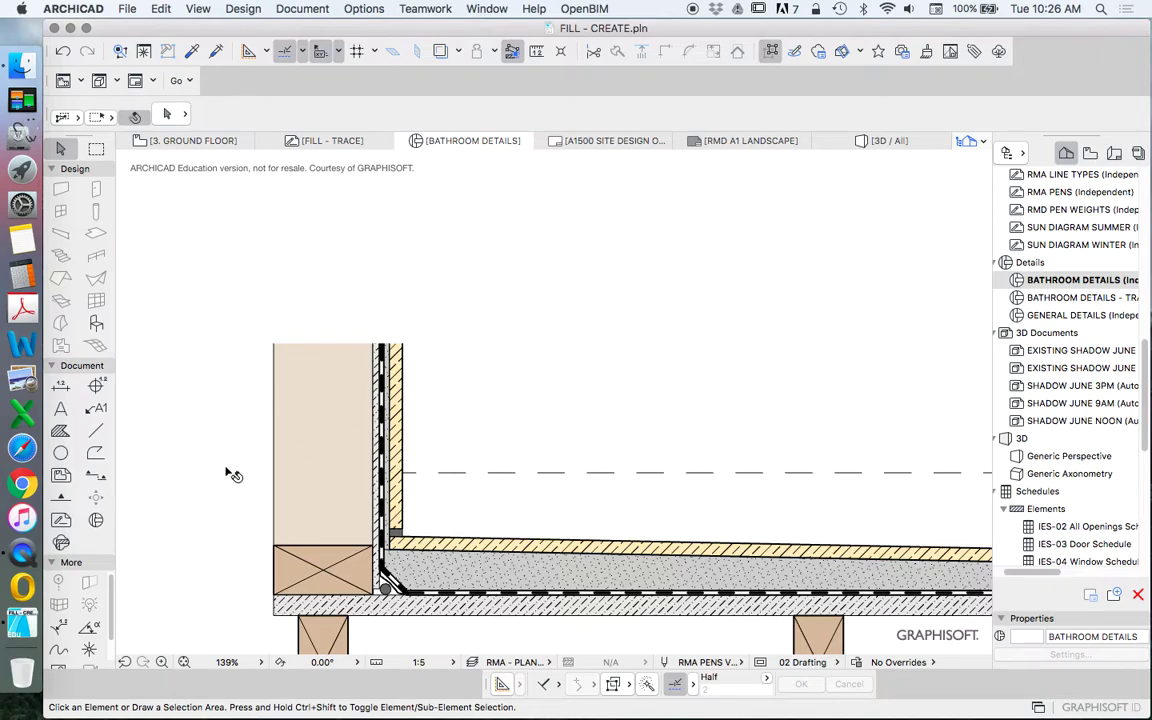
{"action": "left_click", "coordinate": [99, 453]}
{"action": "scroll", "coordinate": [235, 335], "scroll_direction": "up", "scroll_amount": 4}
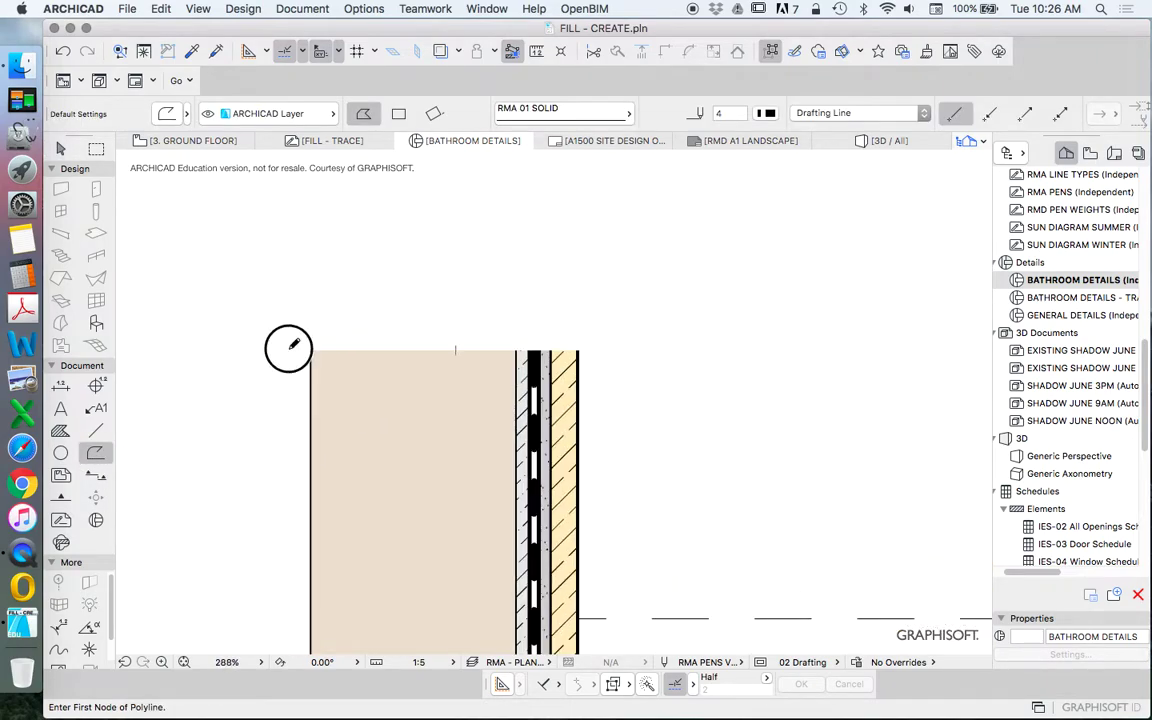
{"action": "left_click", "coordinate": [289, 350]}
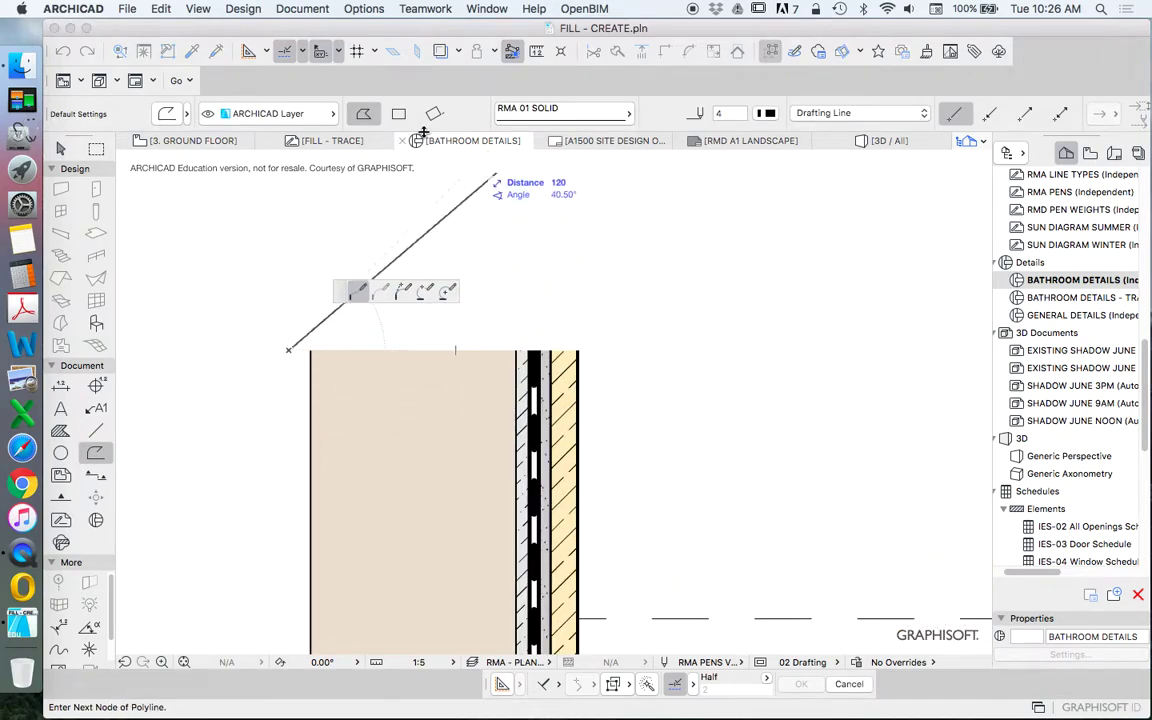
{"action": "left_click", "coordinate": [457, 383]}
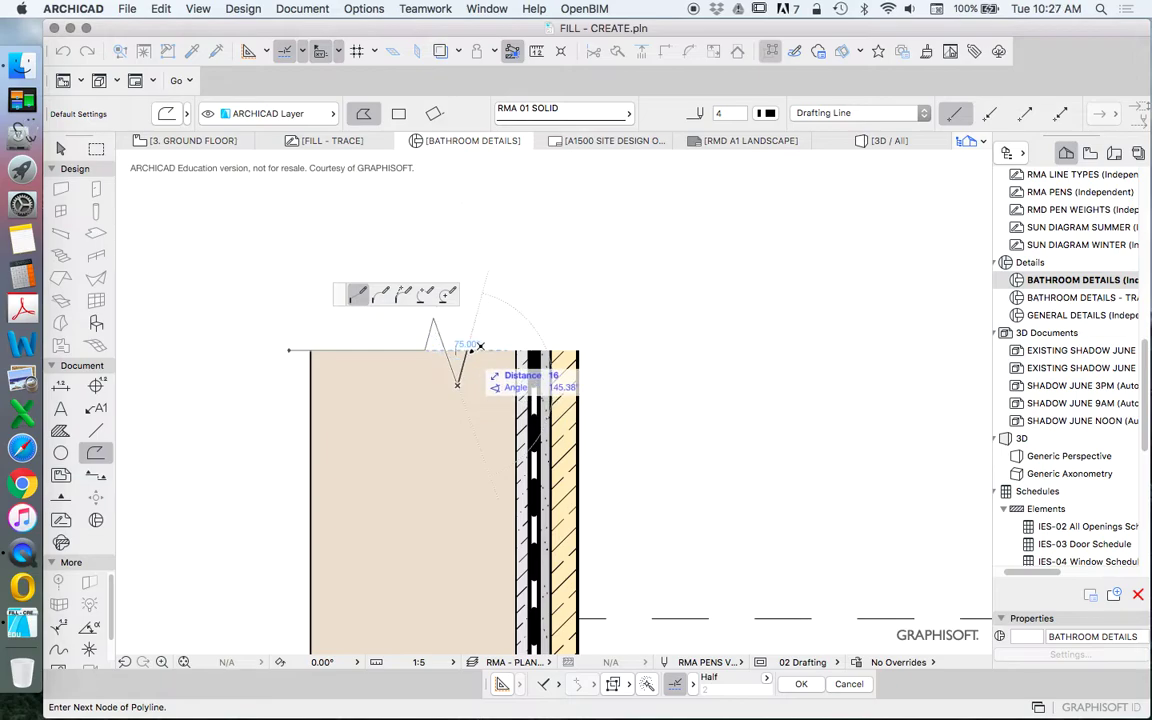
{"action": "double_click", "coordinate": [614, 350]}
Step: Bring the break line polyline to the front of the display order
{"action": "right_click", "coordinate": [825, 249]}
{"action": "mouse_move", "coordinate": [900, 401]}
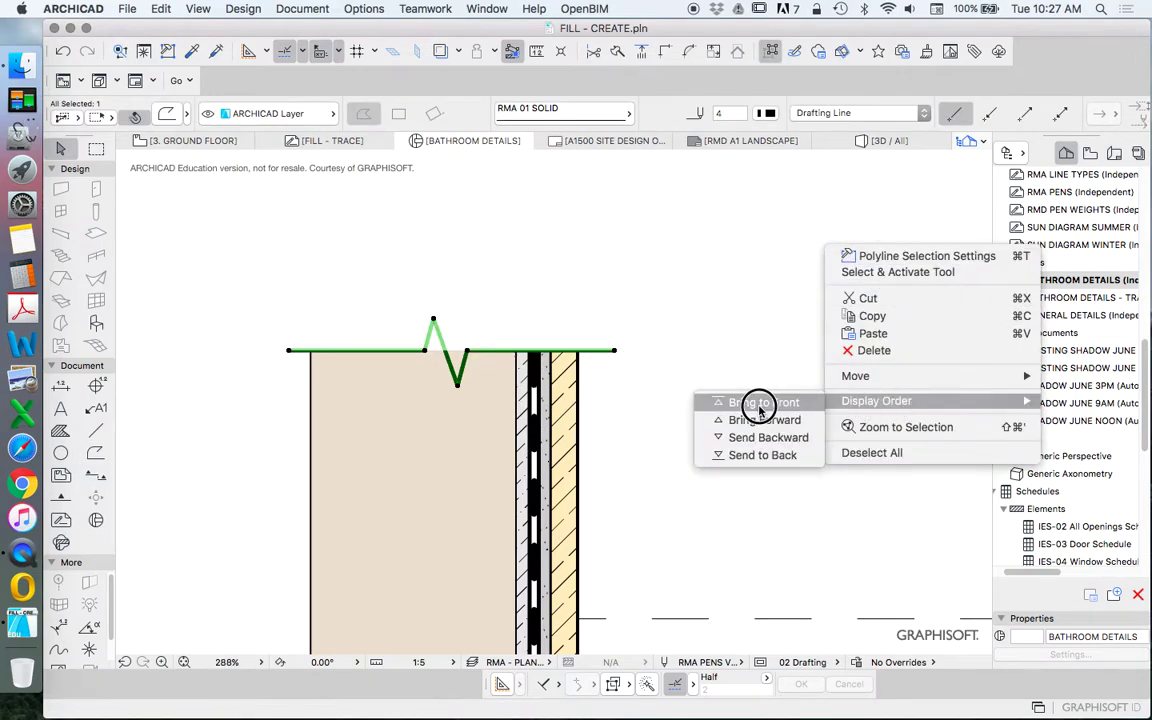
{"action": "left_click", "coordinate": [759, 403]}
{"action": "left_click", "coordinate": [630, 329]}
{"action": "scroll", "coordinate": [722, 292], "scroll_direction": "down", "scroll_amount": 5}
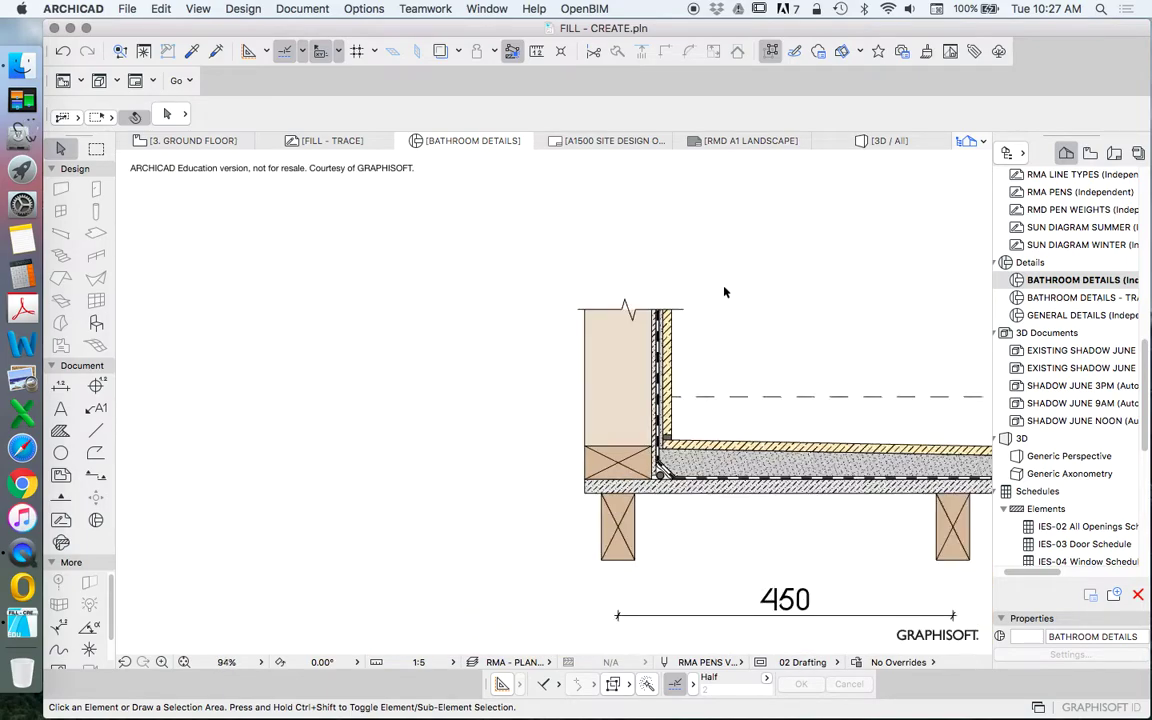
{"action": "scroll", "coordinate": [815, 329], "scroll_direction": "up", "scroll_amount": 2}
{"action": "scroll", "coordinate": [445, 340], "scroll_direction": "down", "scroll_amount": 2}
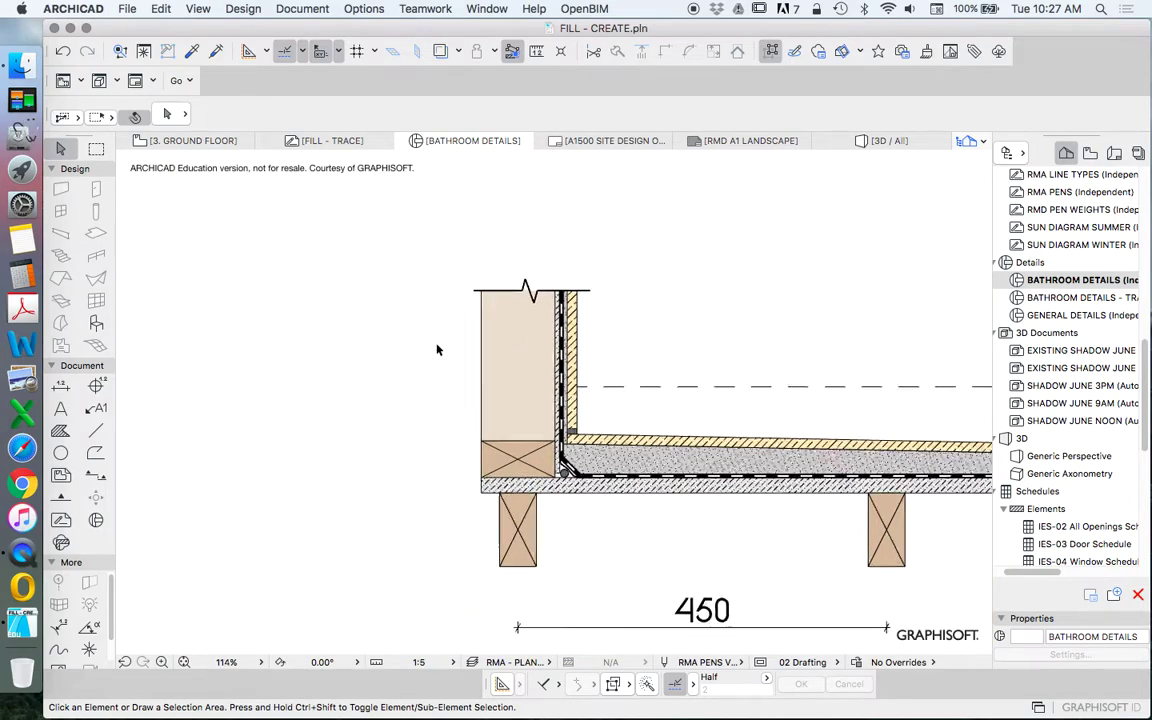
{"action": "scroll", "coordinate": [494, 329], "scroll_direction": "up", "scroll_amount": 2}
Step: Delete the break line at the top of the wall and undo the deletion
{"action": "left_click", "coordinate": [499, 304]}
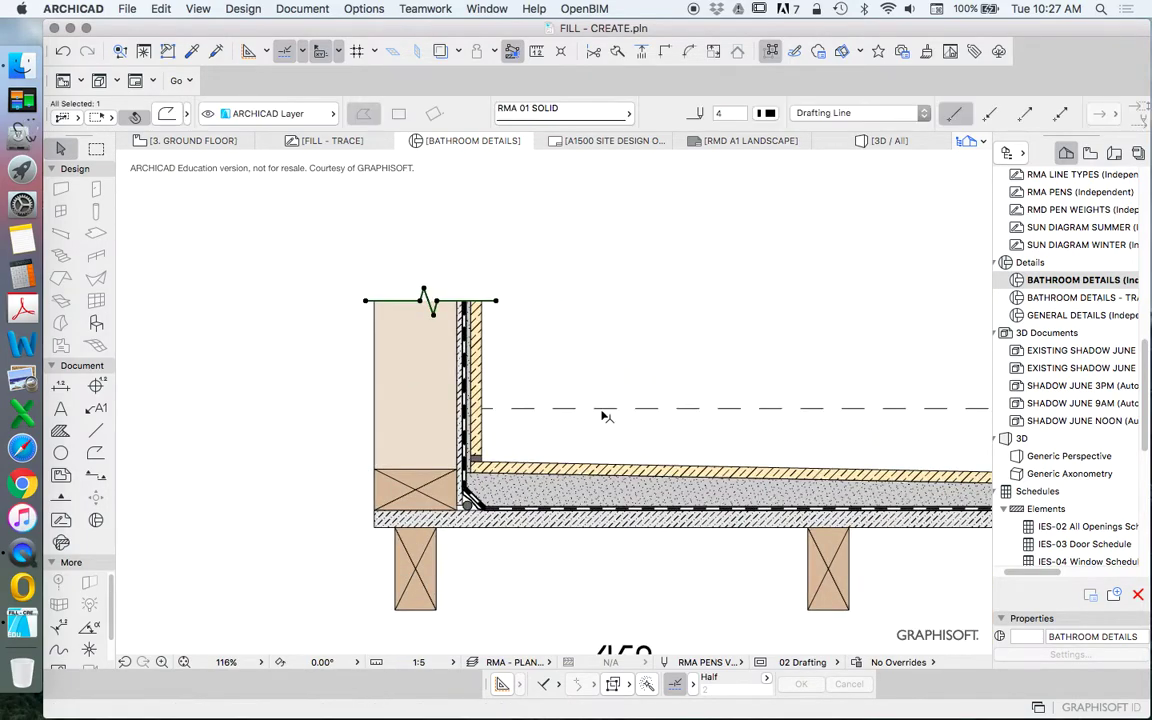
{"action": "key", "text": "Delete"}
{"action": "right_click", "coordinate": [600, 414]}
{"action": "left_click", "coordinate": [645, 382]}
{"action": "scroll", "coordinate": [417, 309], "scroll_direction": "up", "scroll_amount": 4}
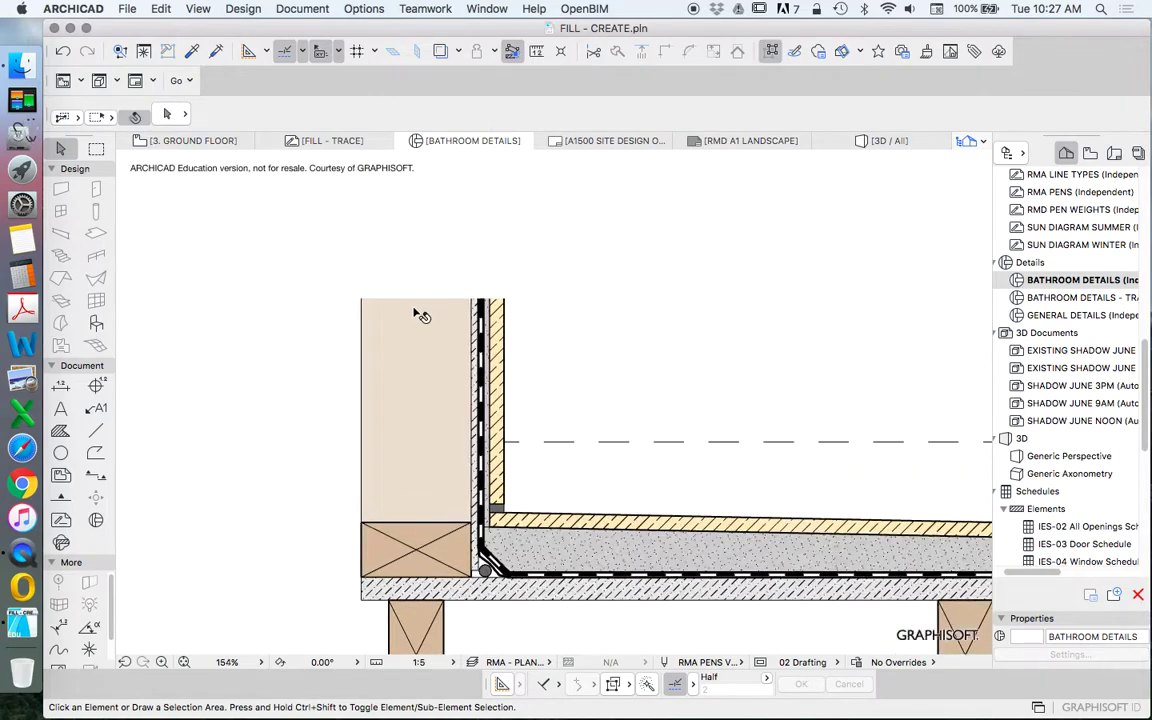
{"action": "key", "text": "super+z"}
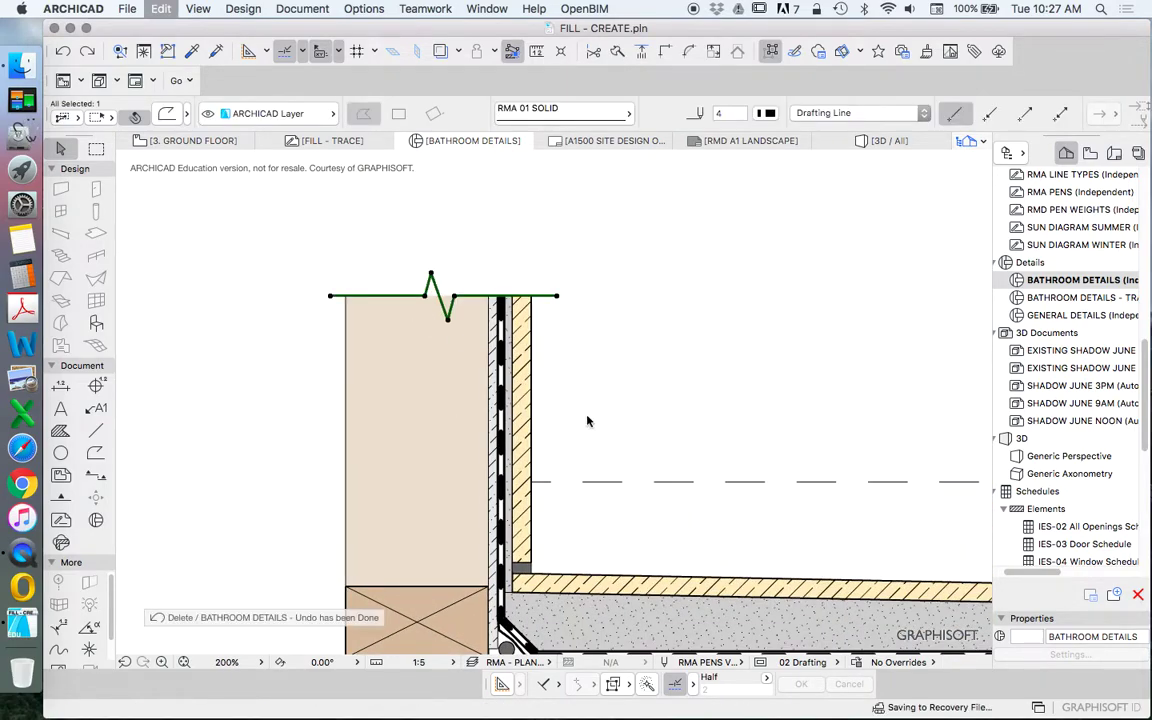
{"action": "scroll", "coordinate": [605, 361], "scroll_direction": "down", "scroll_amount": 5}
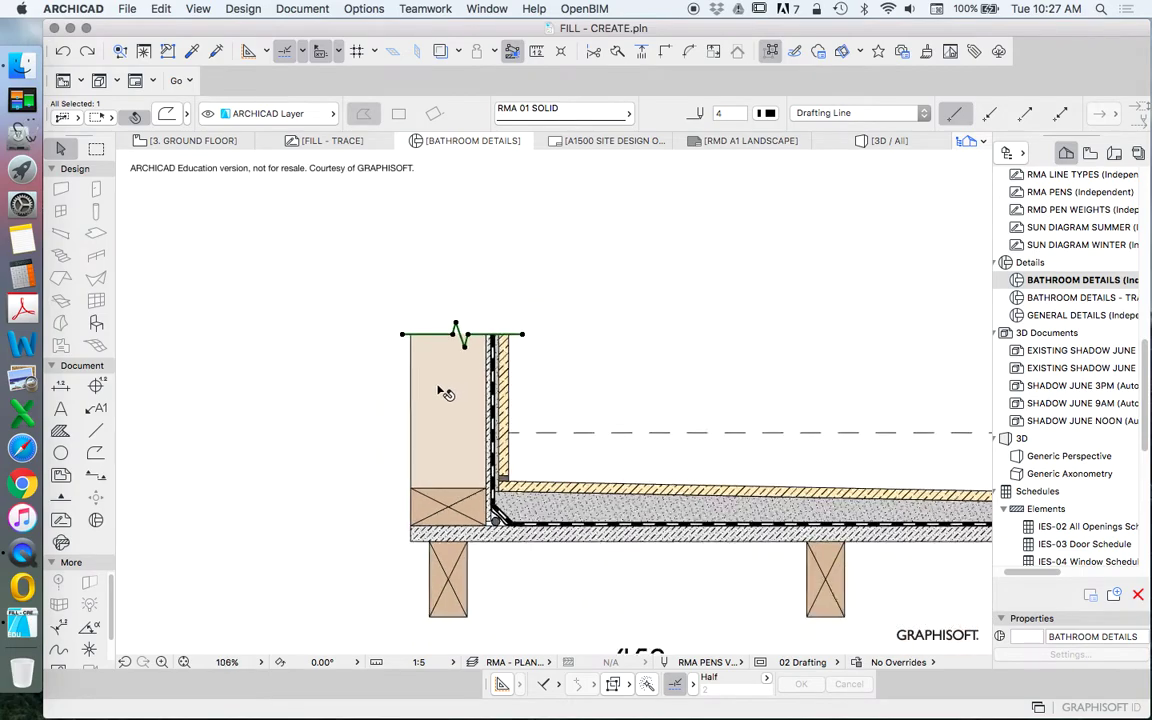
{"action": "left_click", "coordinate": [606, 379]}
{"action": "scroll", "coordinate": [455, 313], "scroll_direction": "down", "scroll_amount": 3}
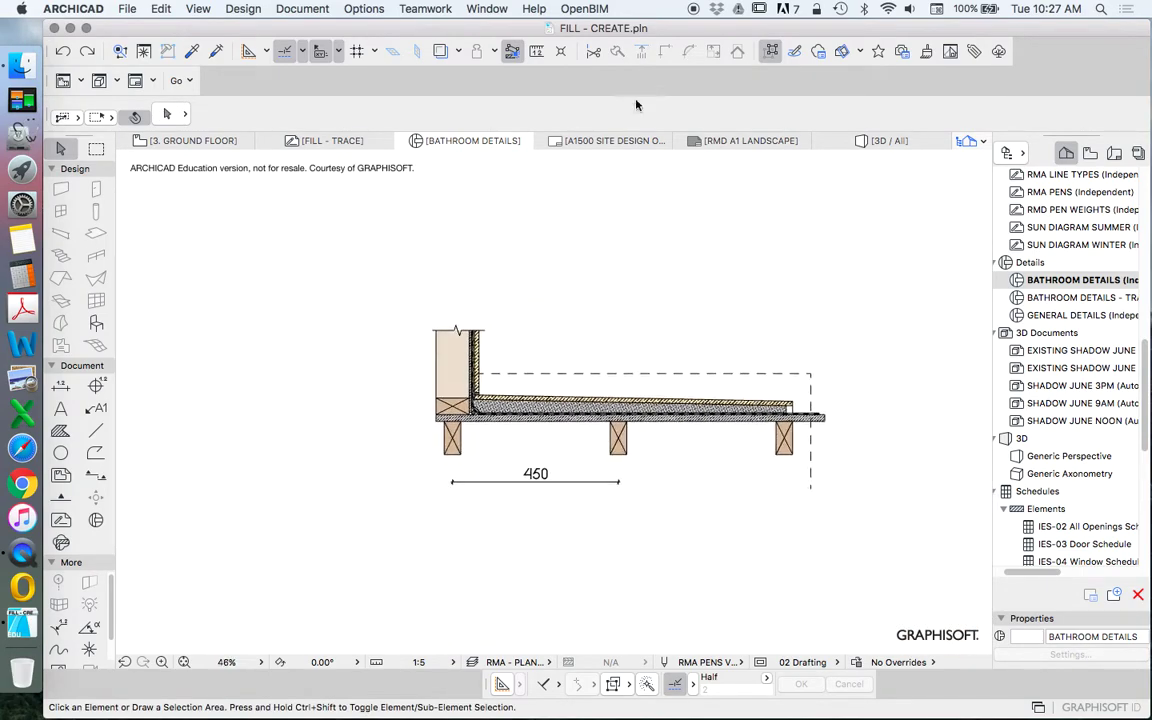